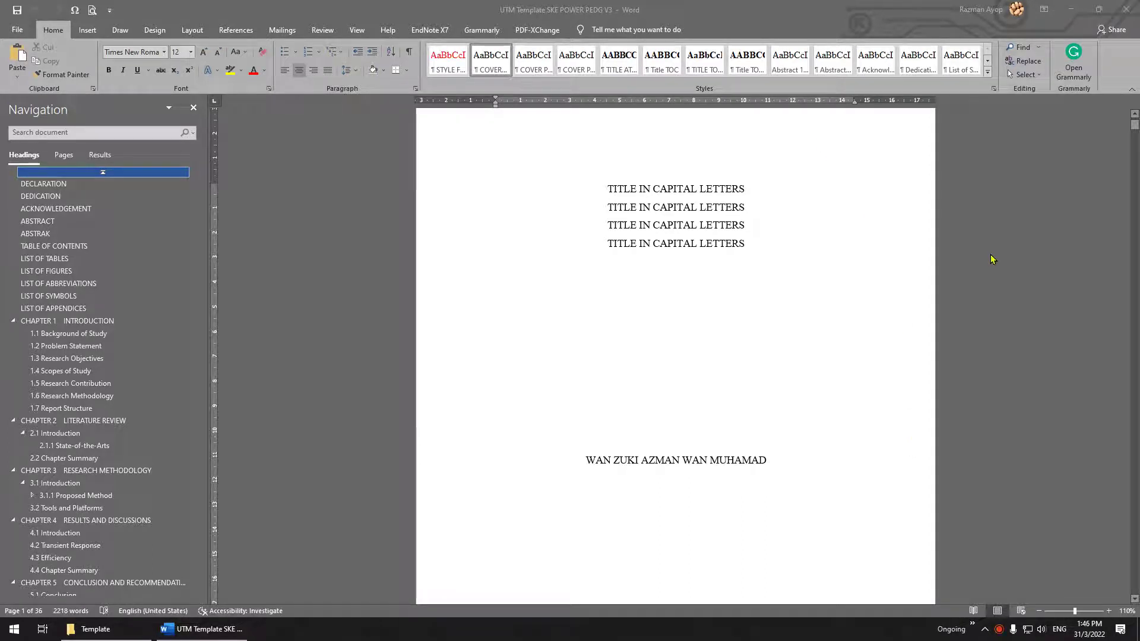
Look over the cover page's title lines and the thesis classification form on the third page
click(1000, 629)
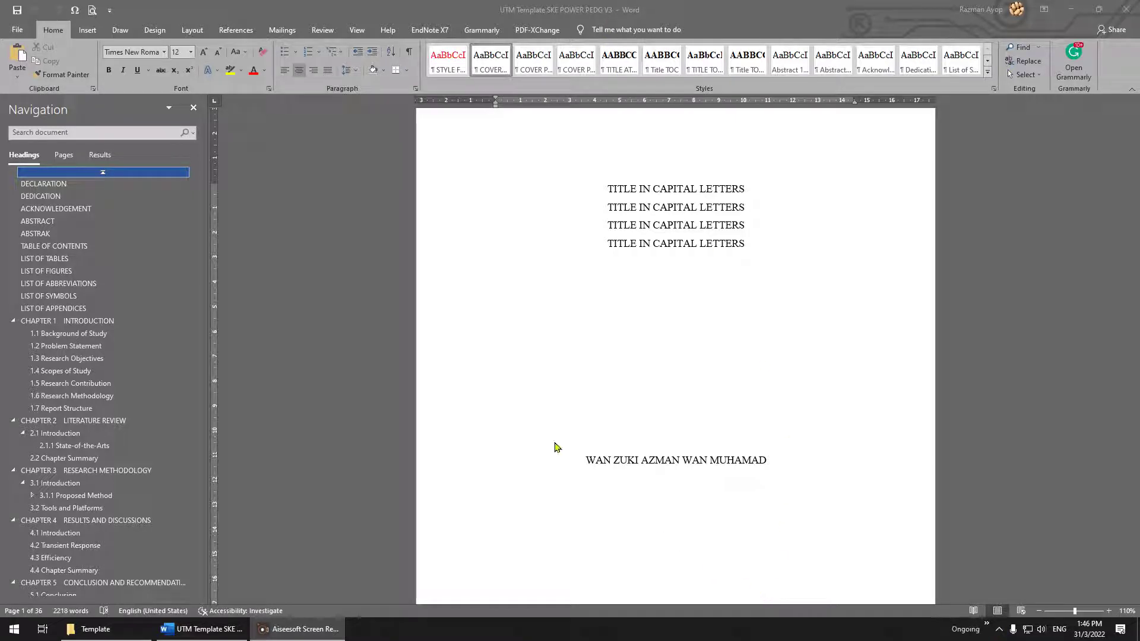
scroll(564, 454, up, 1)
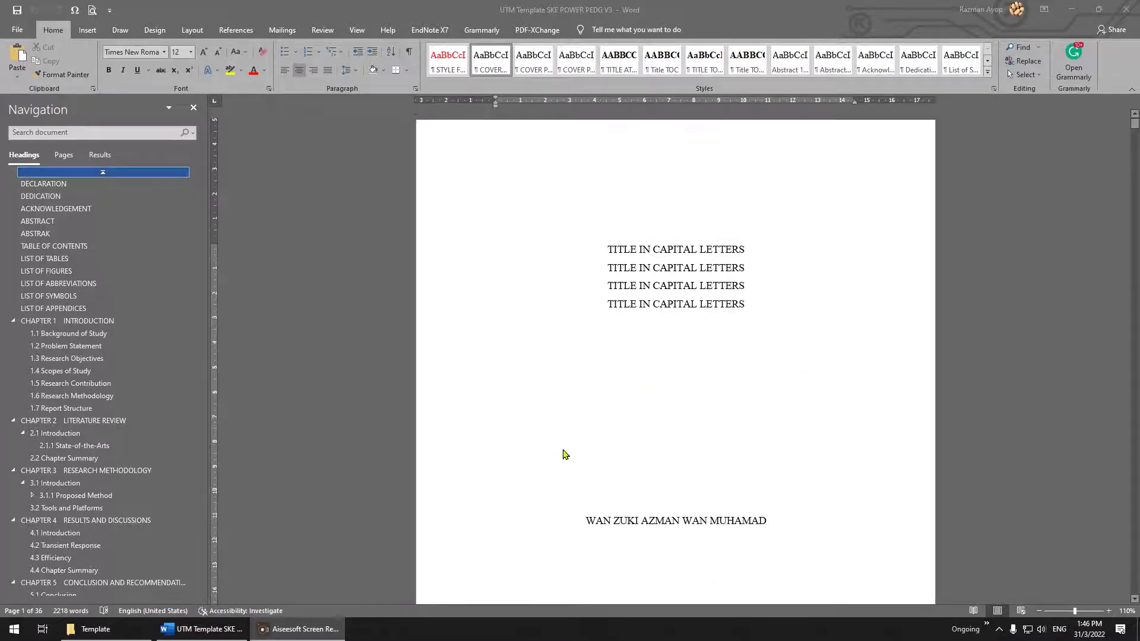
scroll(651, 446, down, 3)
scroll(654, 386, up, 3)
click(610, 247)
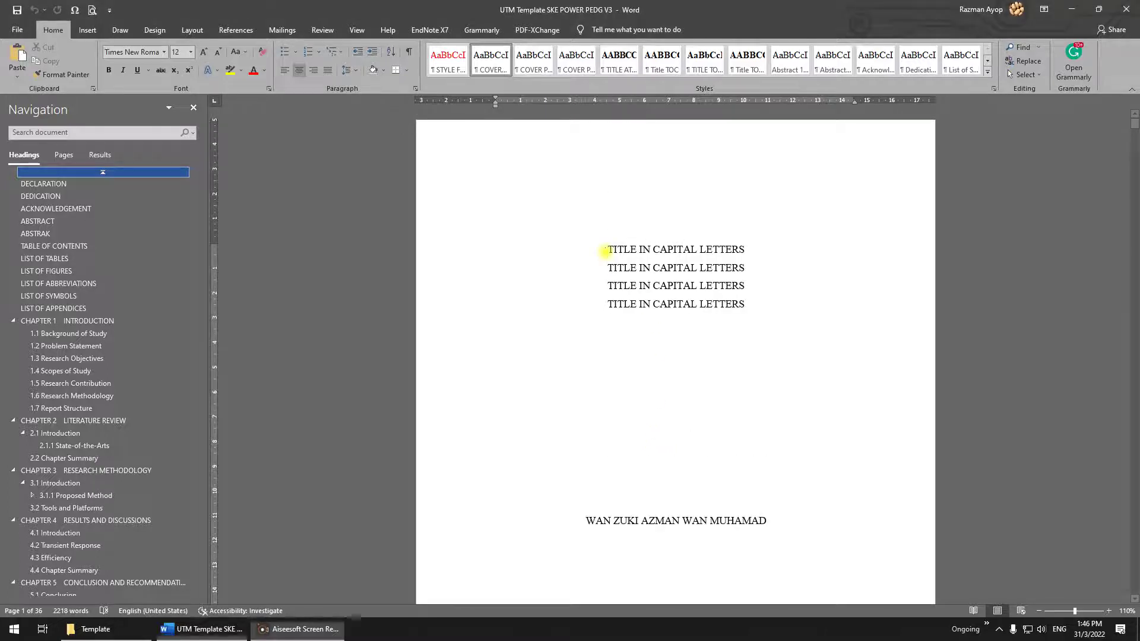
drag(610, 246, 738, 288)
scroll(689, 452, down, 3)
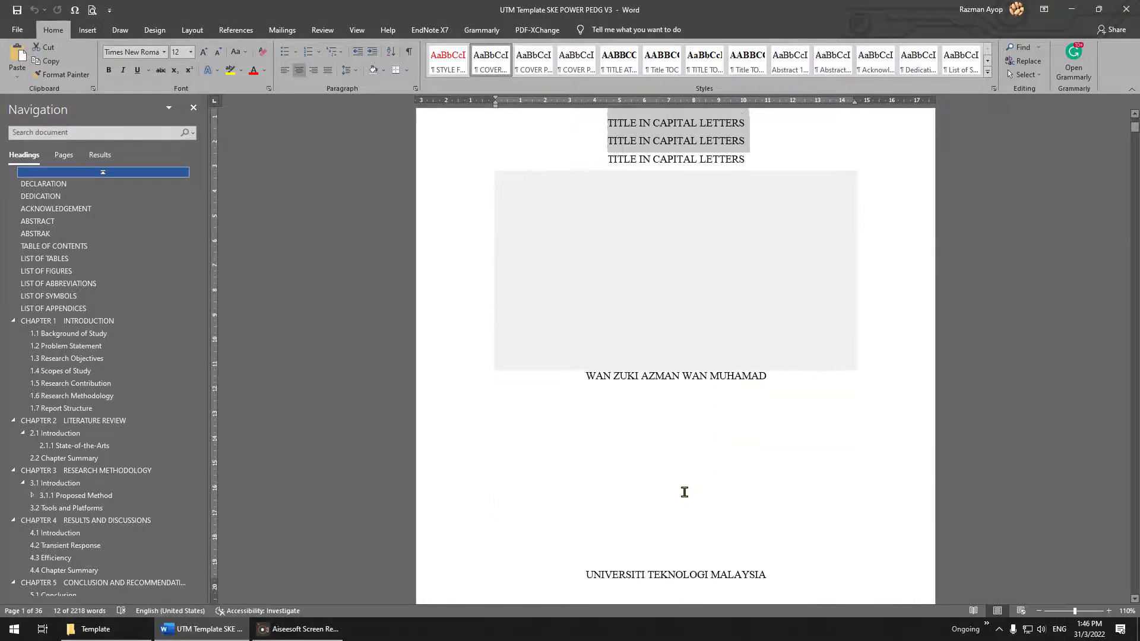
scroll(682, 487, down, 15)
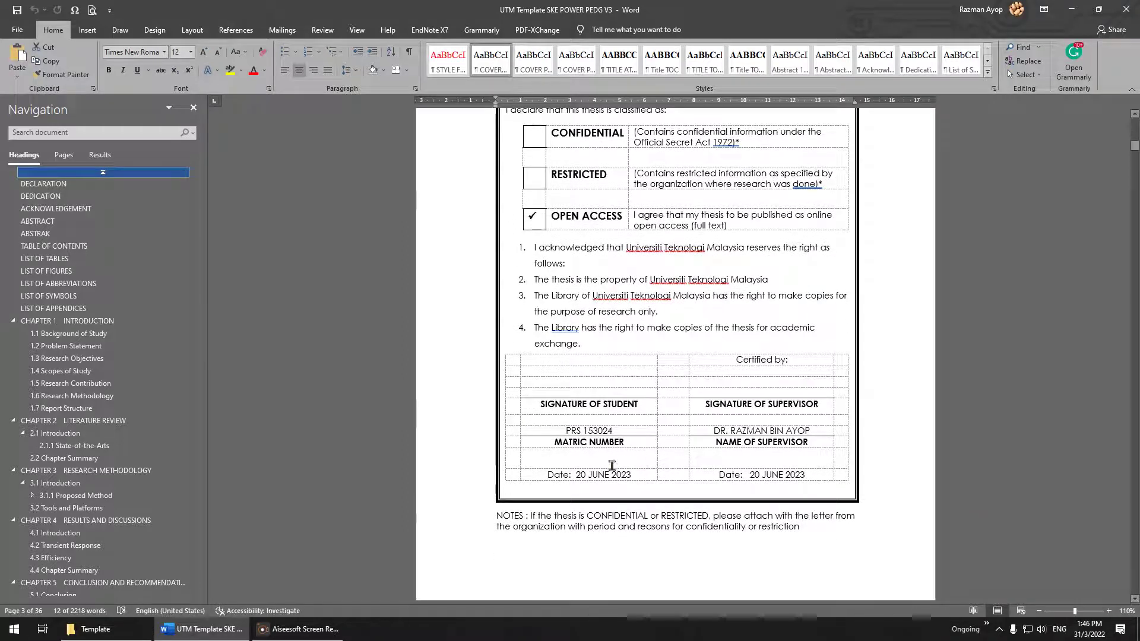
Inspect the document-type choices offered by the first placeholder in the supervisor's declaration statement
scroll(633, 447, down, 4)
scroll(631, 447, down, 18)
scroll(624, 430, up, 6)
click(687, 380)
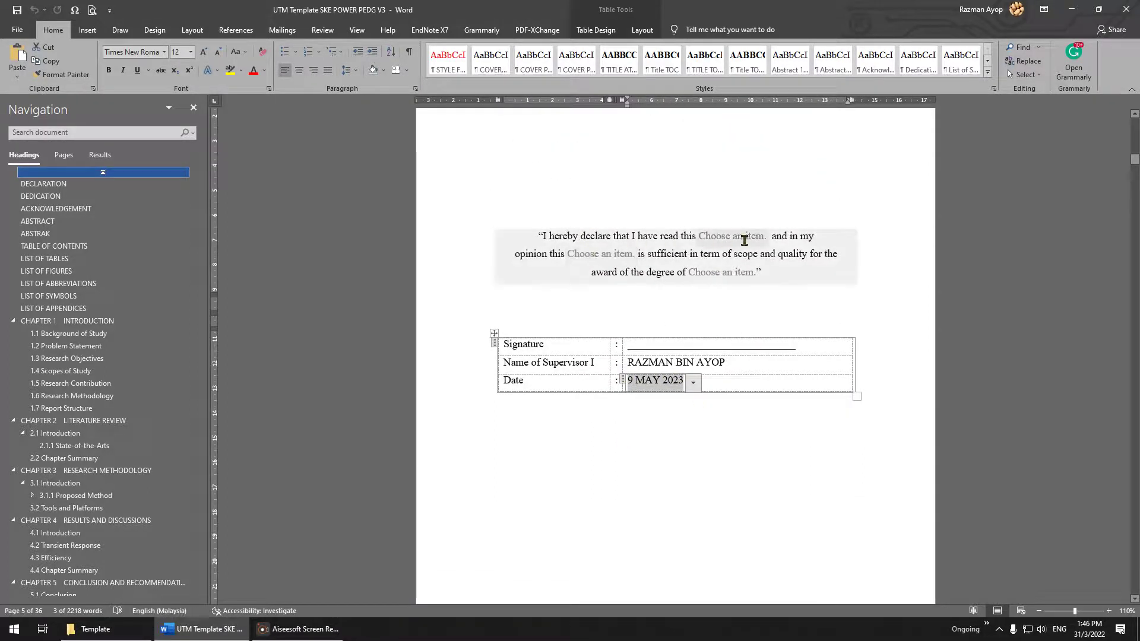
click(721, 240)
click(774, 239)
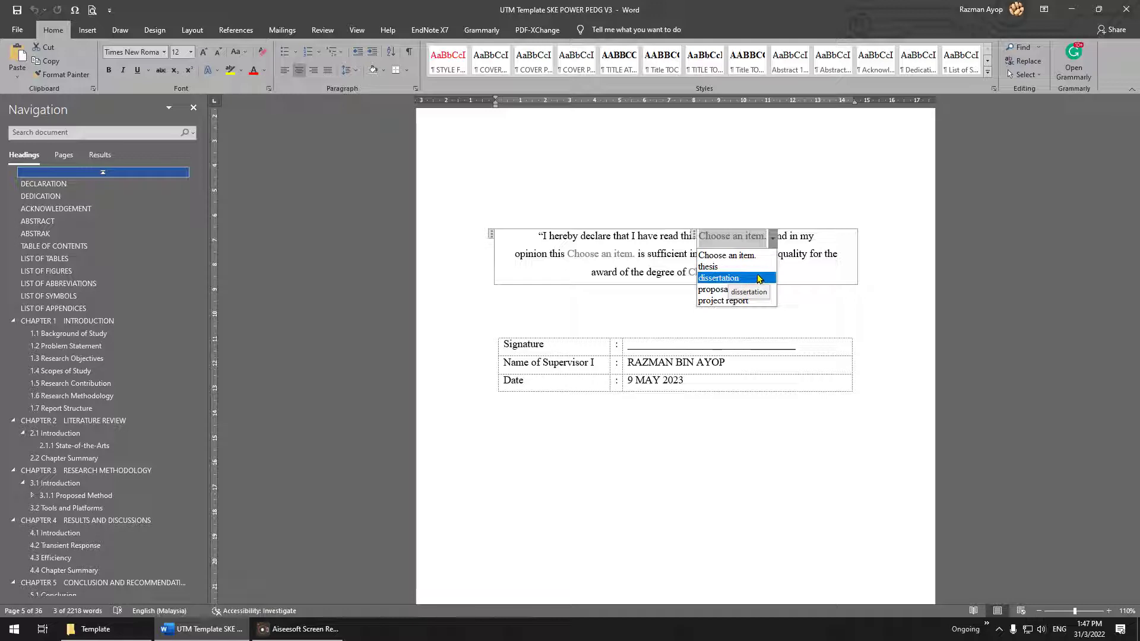
click(980, 372)
Review the cooperation certification page and the title page, including the document-type choices in its submission statement
scroll(980, 372, down, 10)
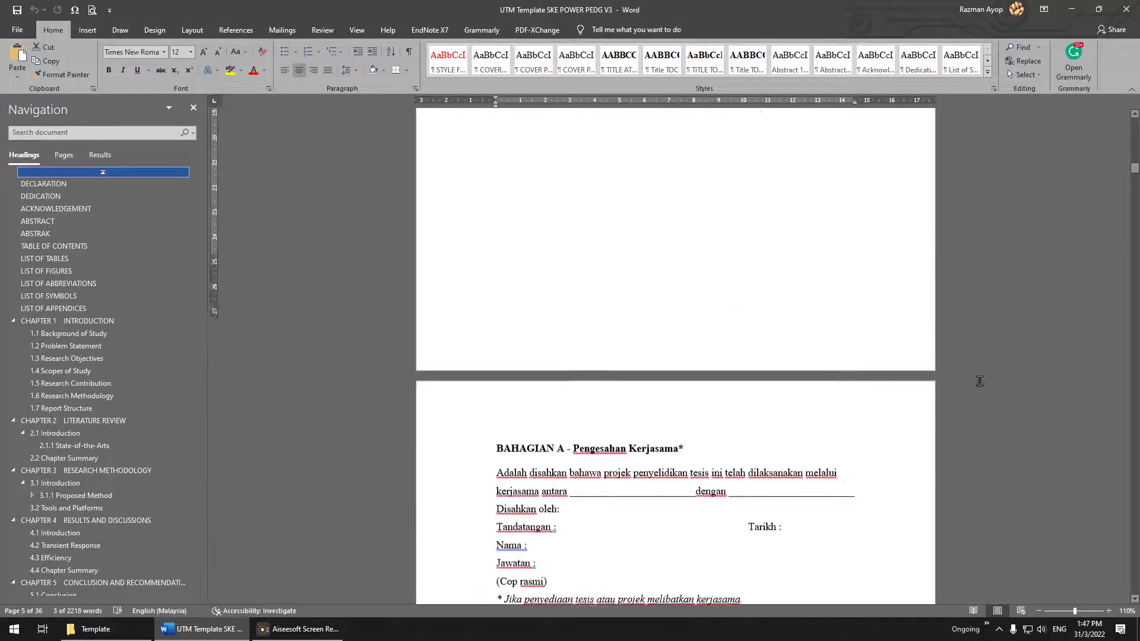
scroll(980, 373, down, 12)
scroll(976, 368, up, 3)
scroll(976, 369, up, 3)
scroll(784, 330, down, 6)
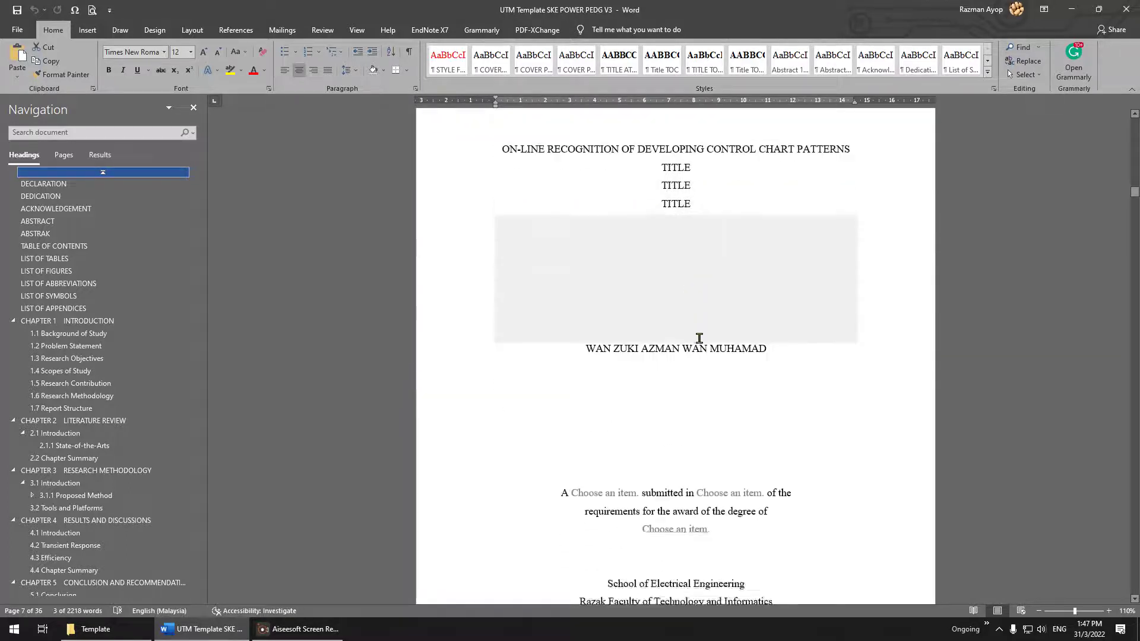
scroll(695, 337, down, 3)
scroll(692, 337, down, 2)
click(620, 246)
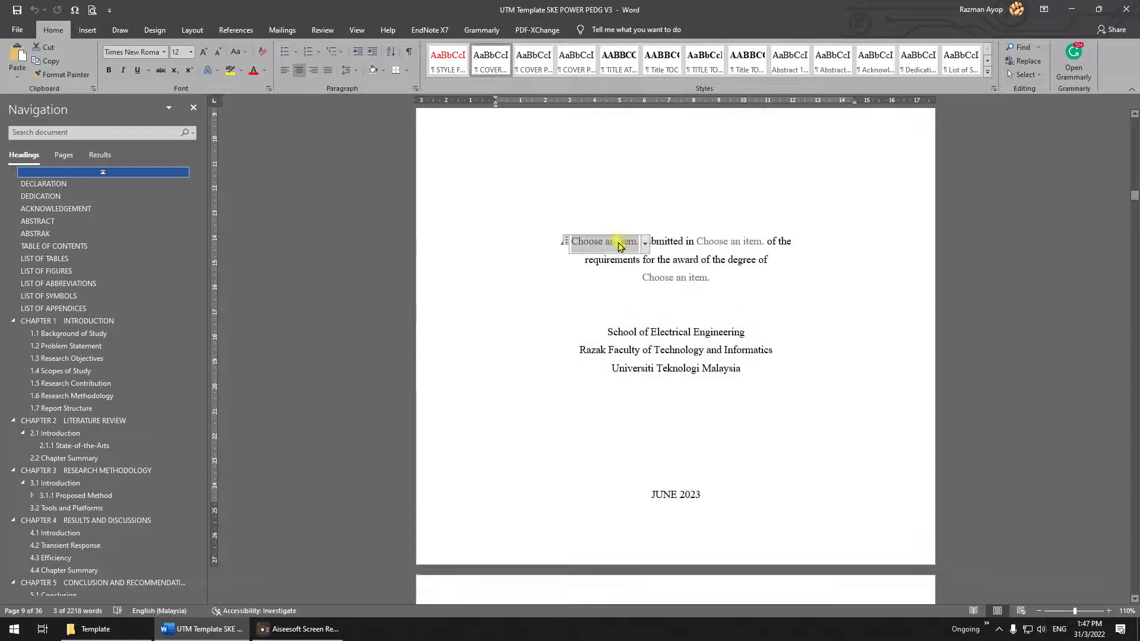
click(645, 244)
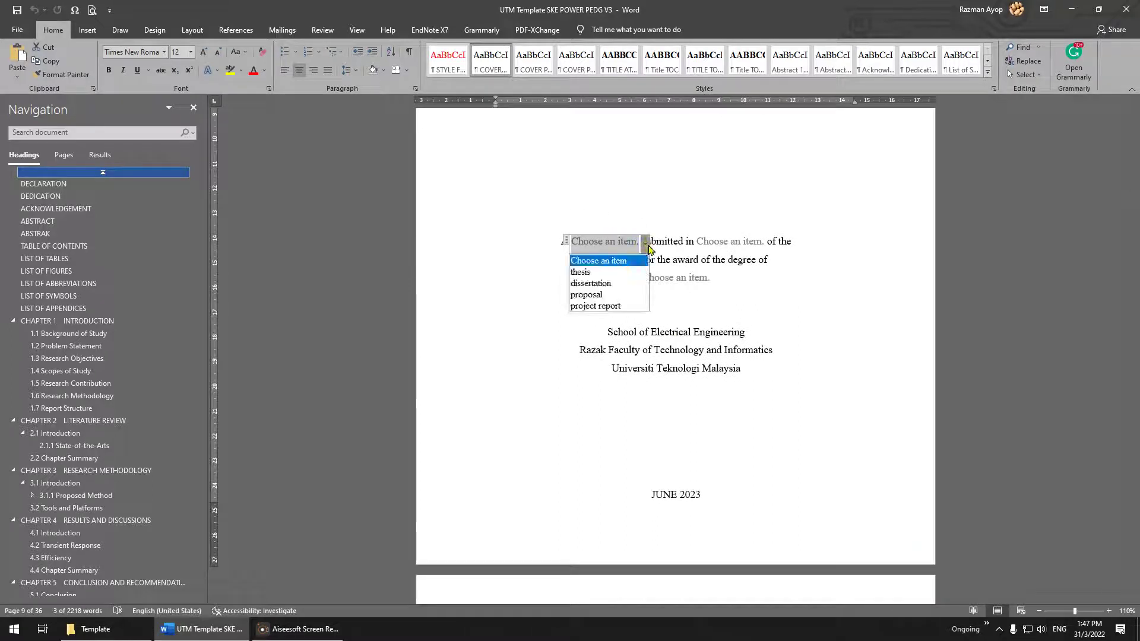
click(667, 287)
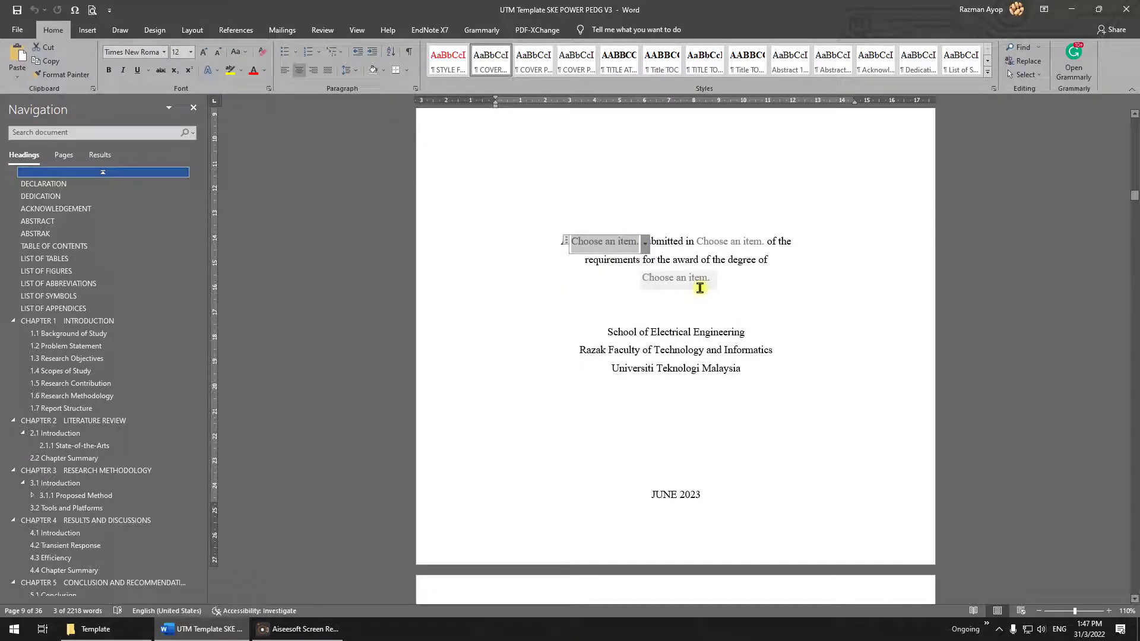
click(747, 332)
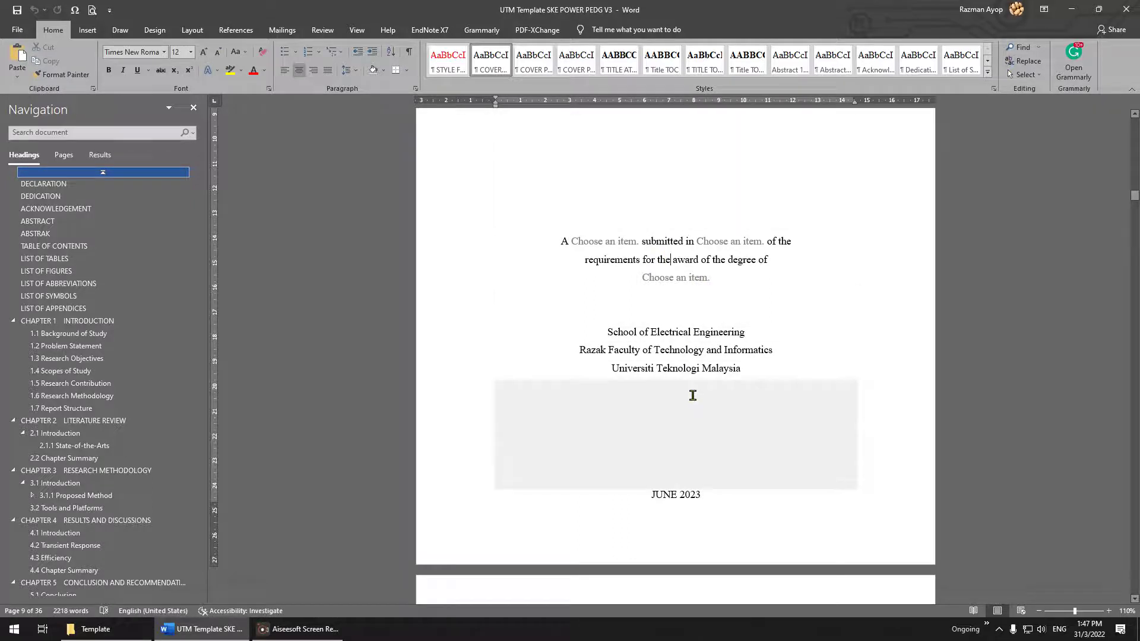
Look through the student's Declaration, Dedication and Acknowledgement pages, including the Declaration's item placeholder
scroll(693, 396, down, 4)
scroll(692, 396, up, 2)
scroll(692, 395, down, 2)
scroll(692, 395, down, 6)
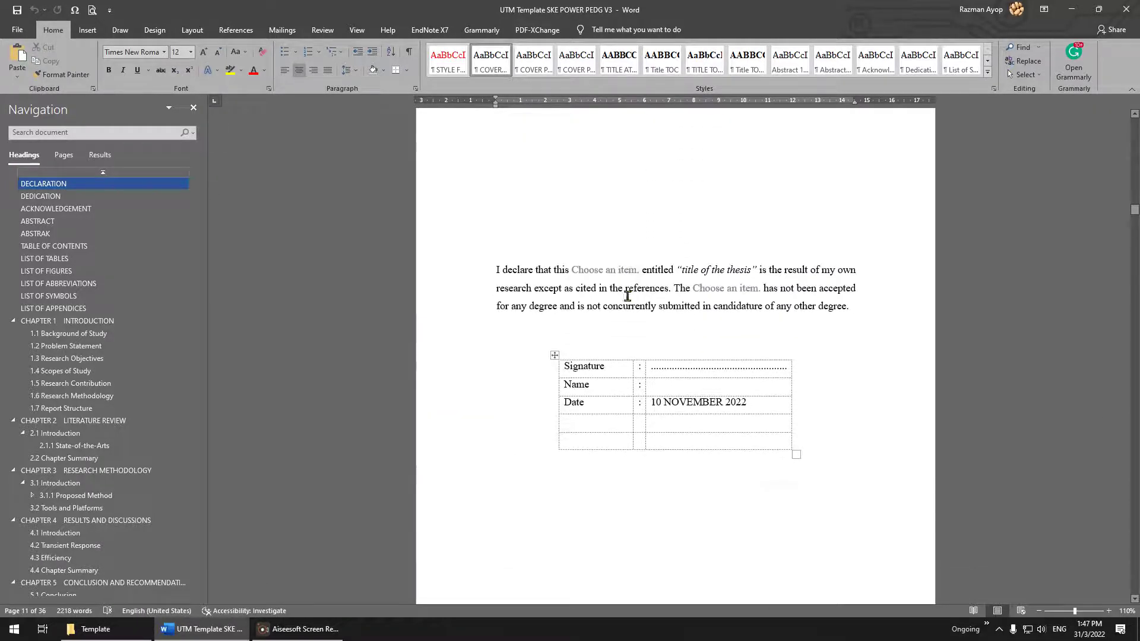
click(607, 272)
scroll(699, 365, down, 4)
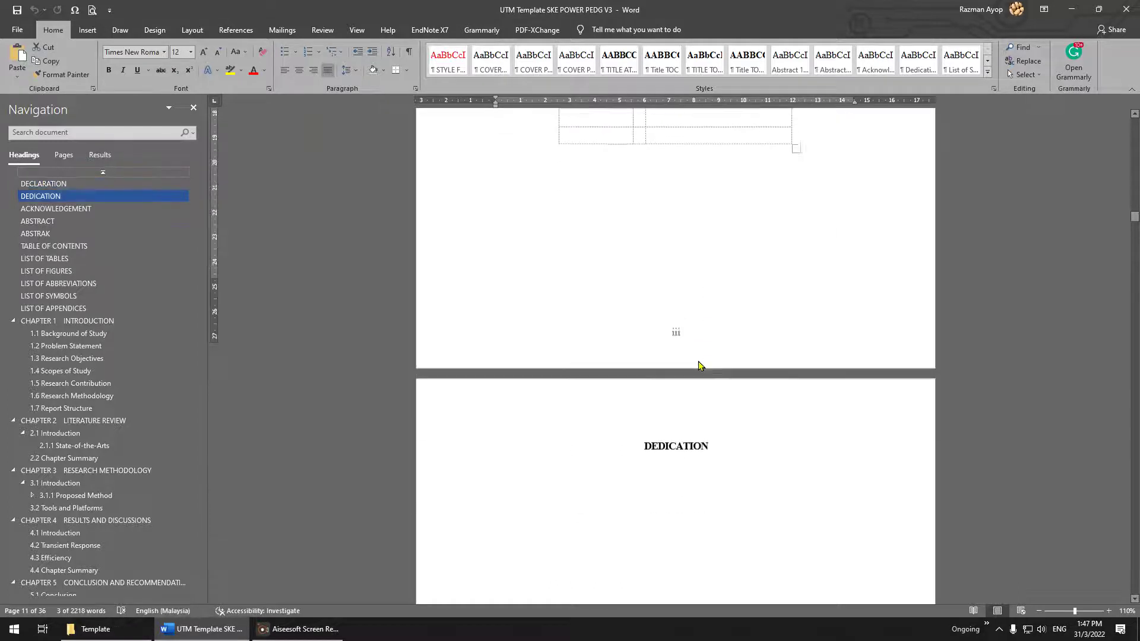
scroll(699, 366, down, 5)
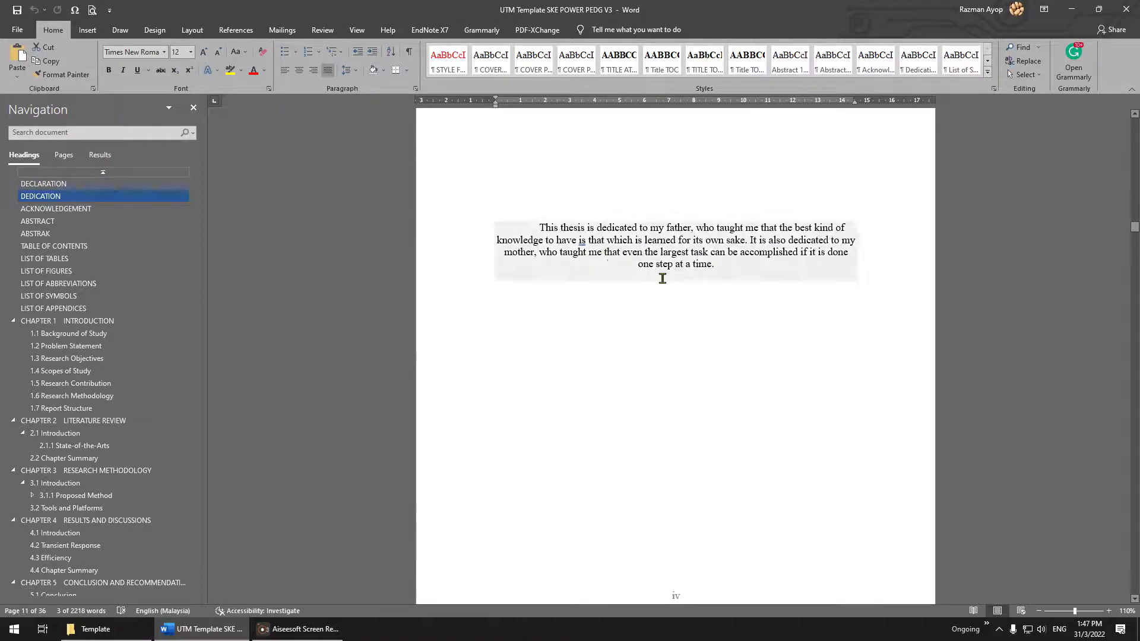
scroll(687, 303, down, 10)
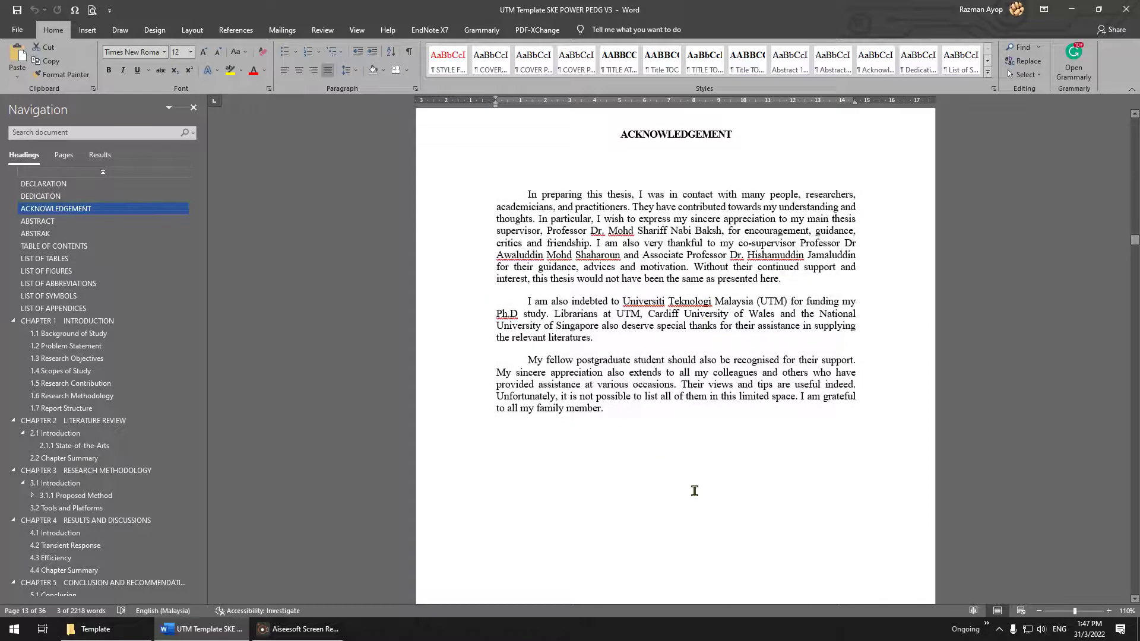
Read the Acknowledgement sample text and the Abstract page's guidance on how many sentences to write per topic
click(739, 628)
scroll(854, 429, down, 9)
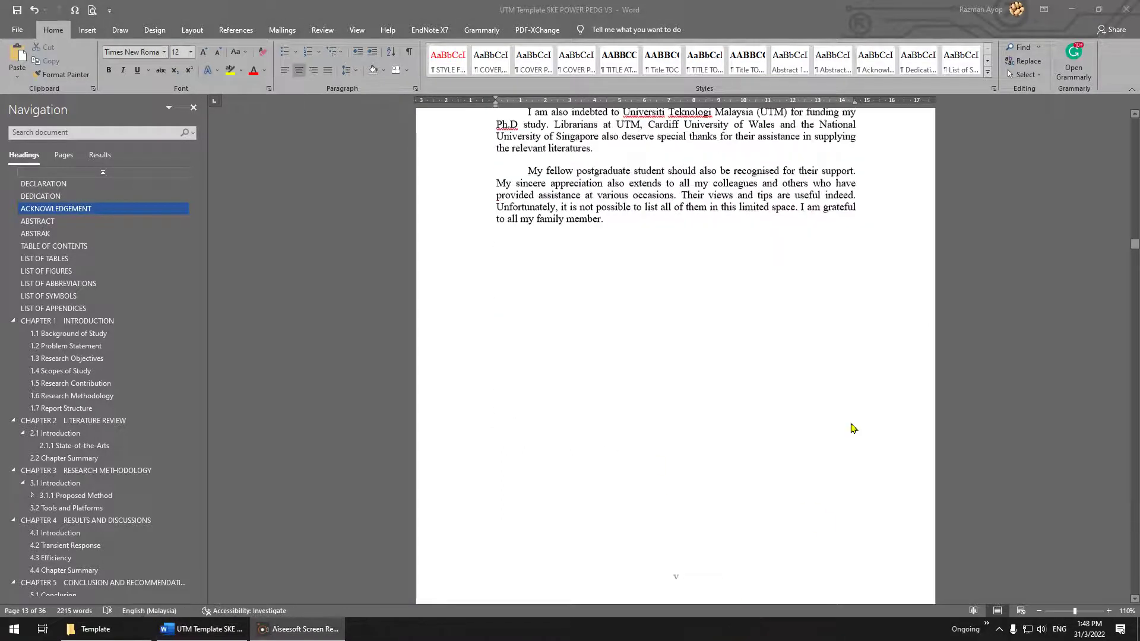
scroll(854, 430, down, 6)
scroll(854, 431, up, 8)
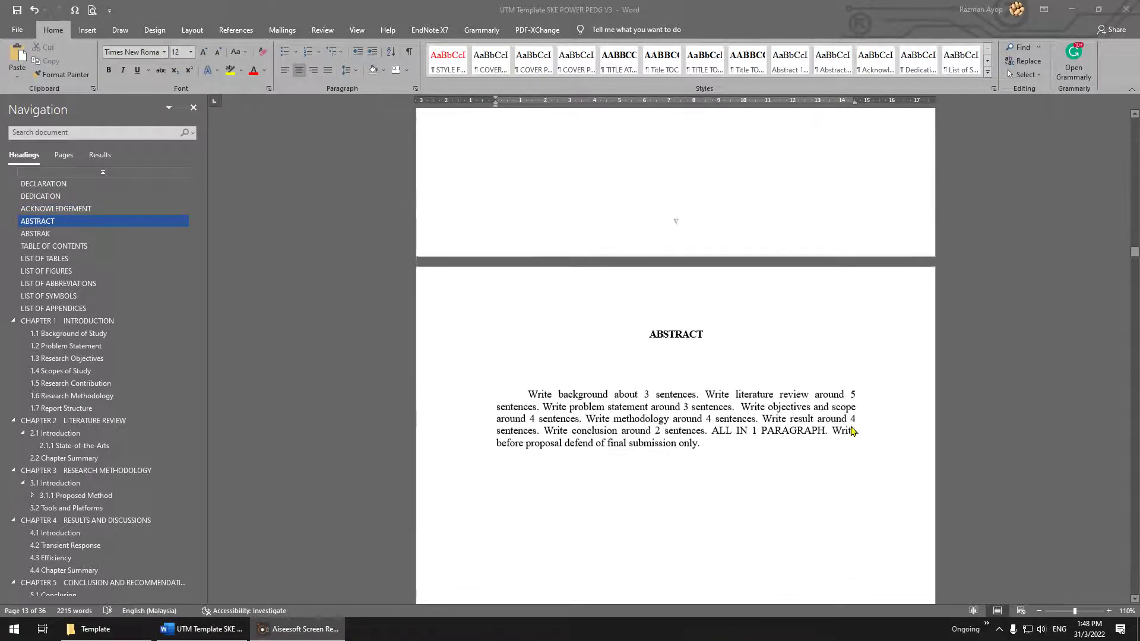
scroll(851, 432, up, 8)
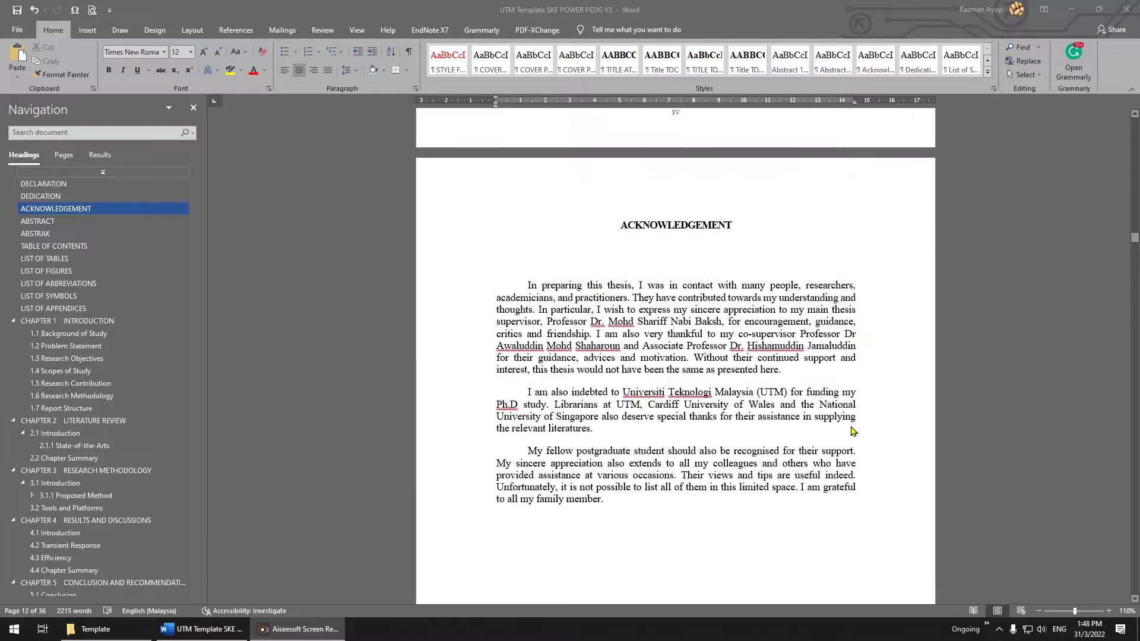
scroll(850, 437, down, 2)
scroll(847, 428, down, 8)
scroll(750, 265, up, 1)
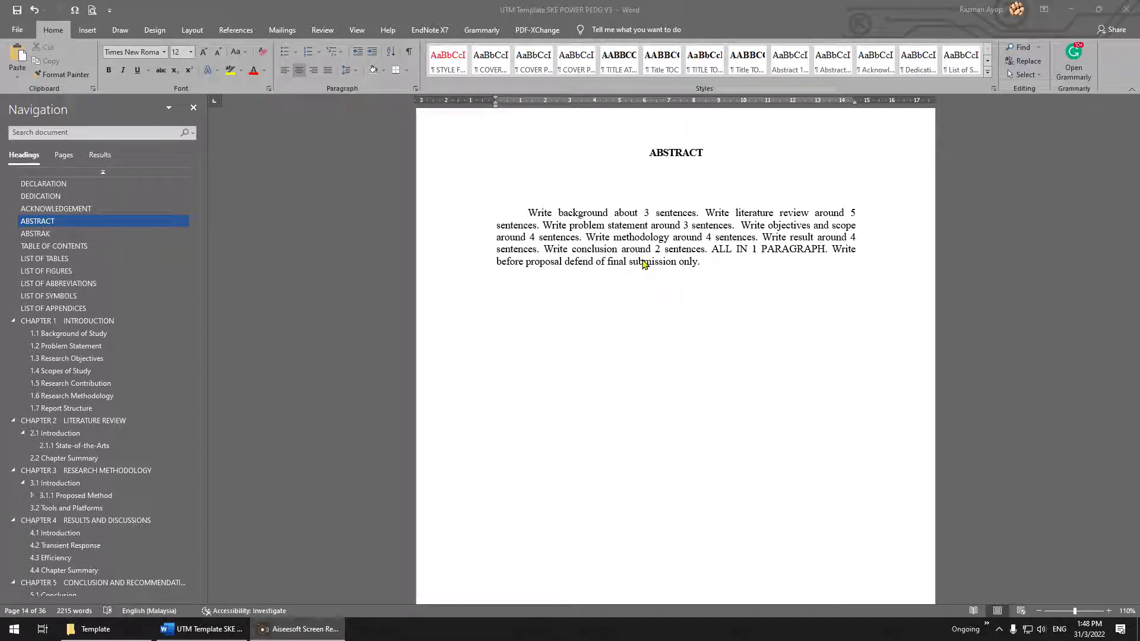
Examine the Abstrak page's translation note and the chapter entries in the Table of Contents
scroll(710, 291, down, 10)
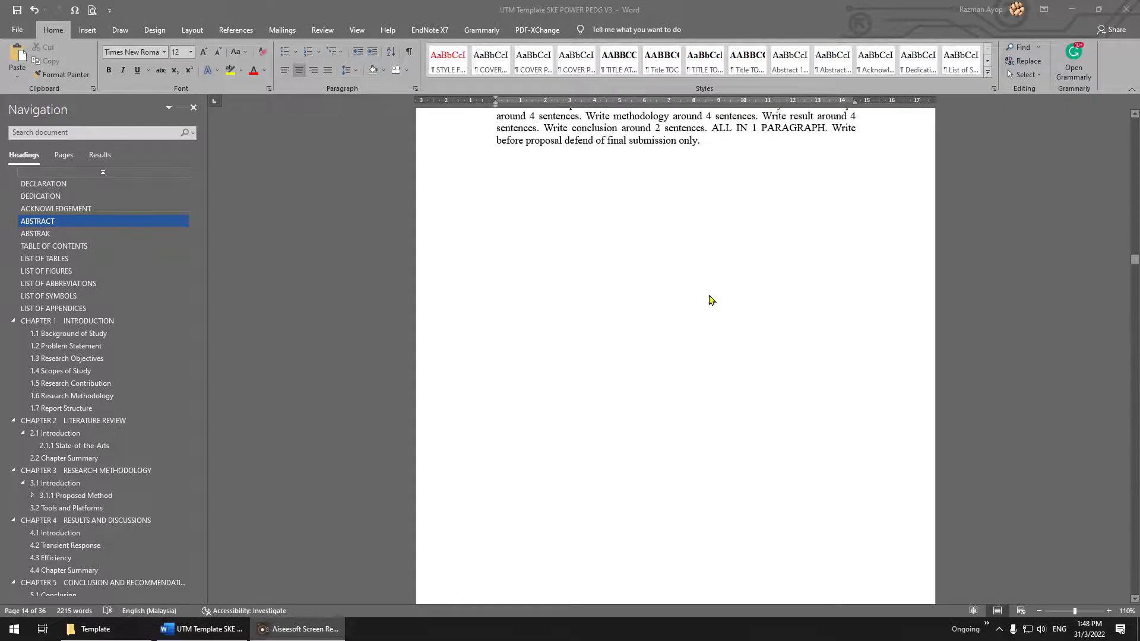
scroll(706, 308, down, 3)
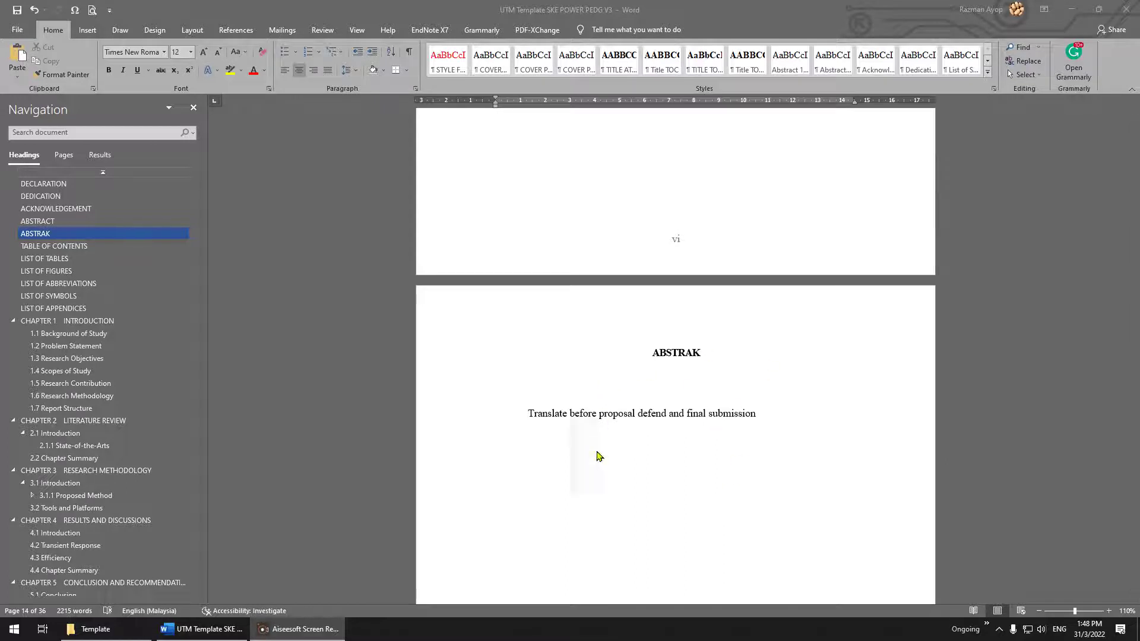
scroll(642, 464, down, 15)
scroll(640, 465, down, 12)
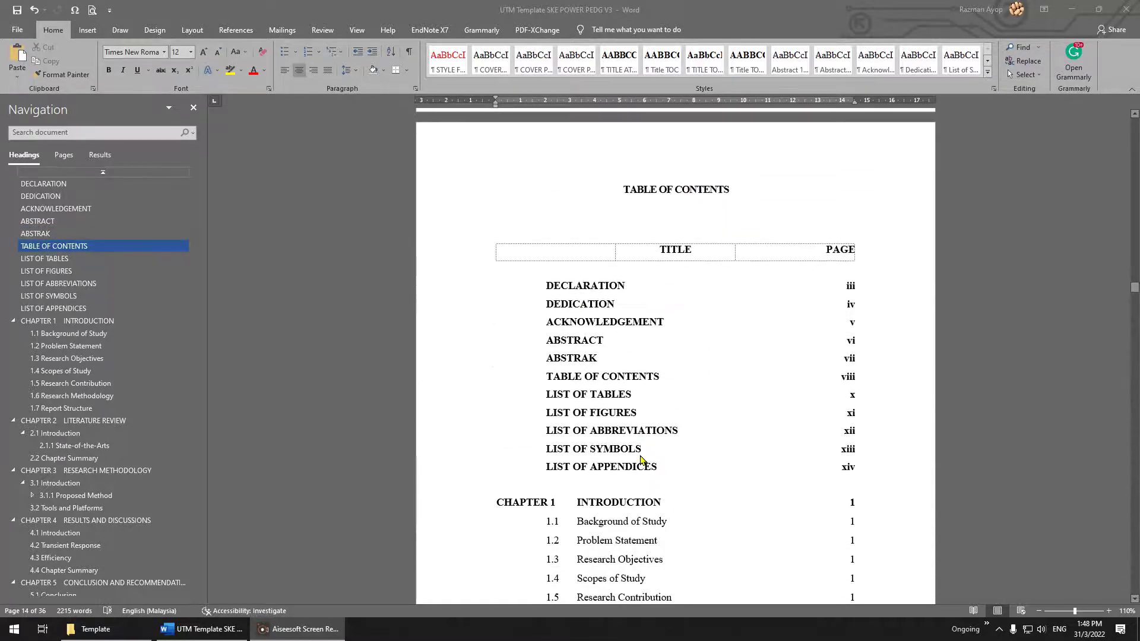
scroll(672, 383, down, 10)
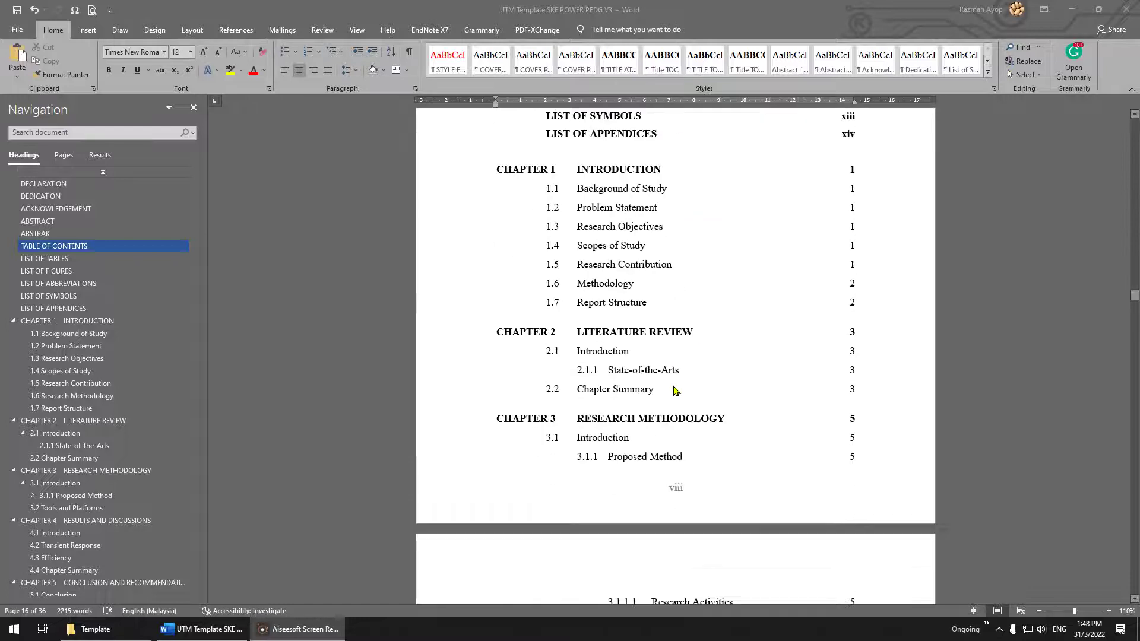
scroll(675, 390, up, 8)
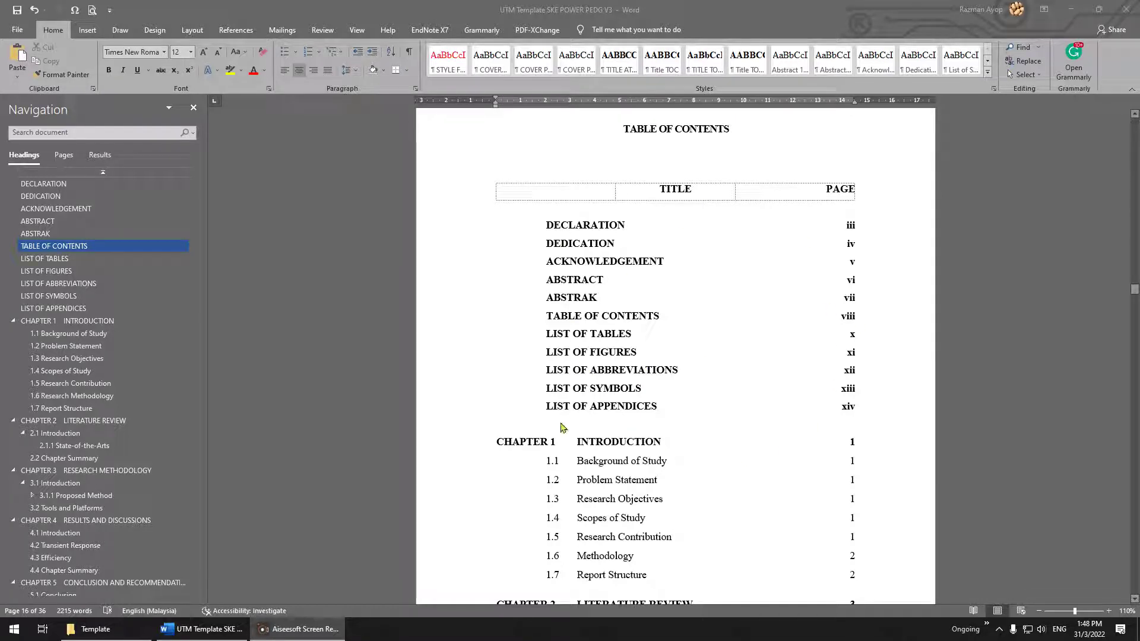
Update the entire Table of Contents field so its headings and page numbers match the document
right_click(590, 283)
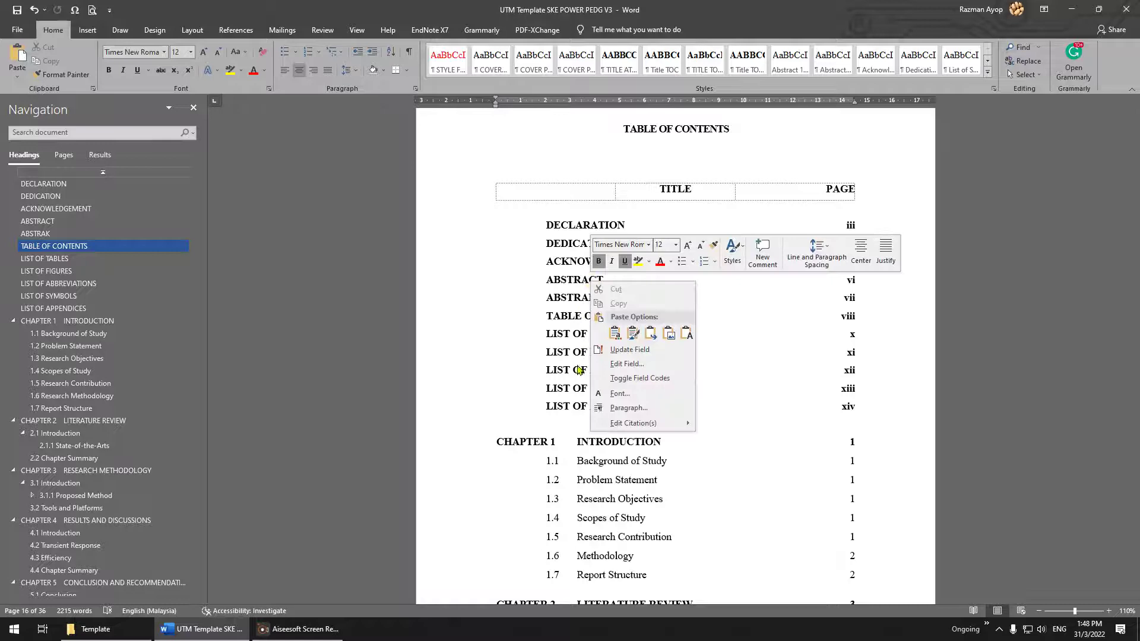
right_click(505, 450)
click(579, 520)
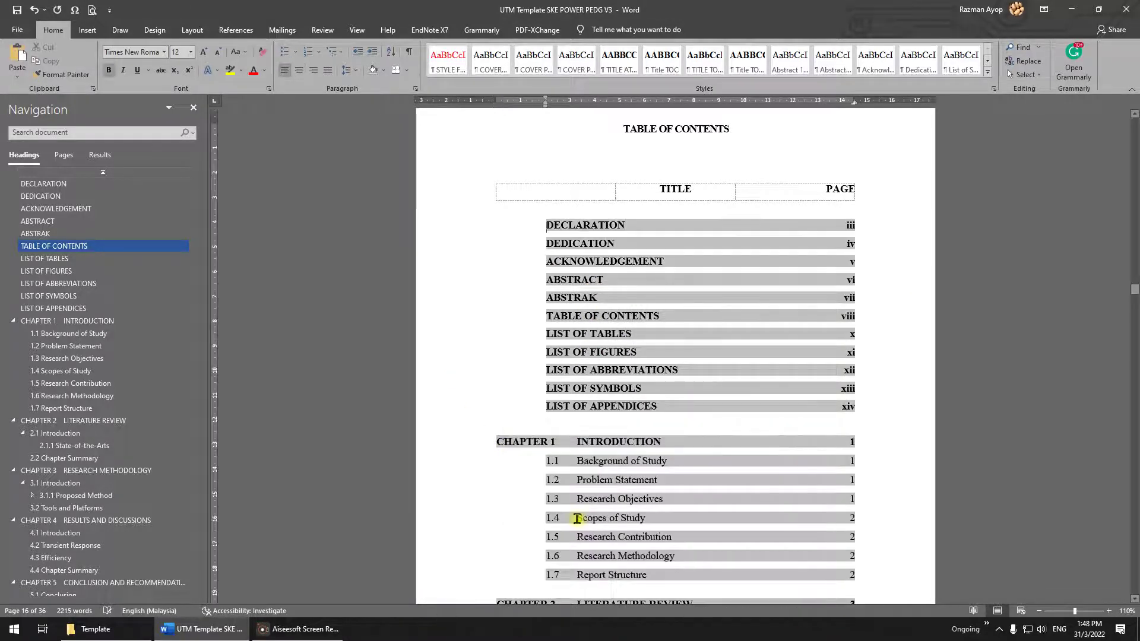
scroll(803, 459, down, 10)
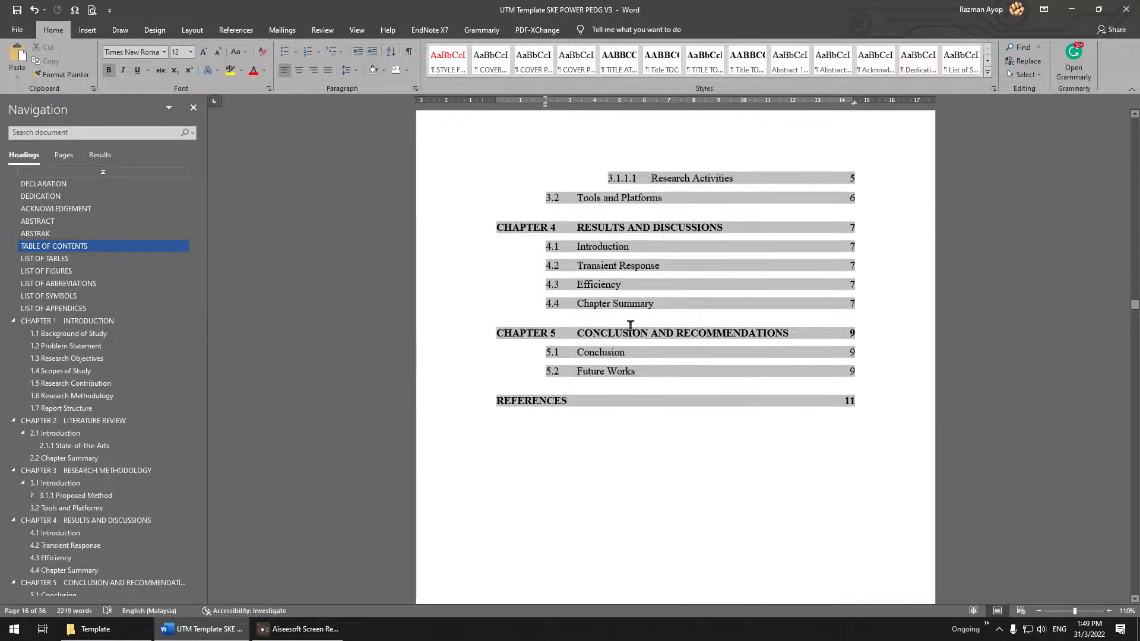
right_click(666, 291)
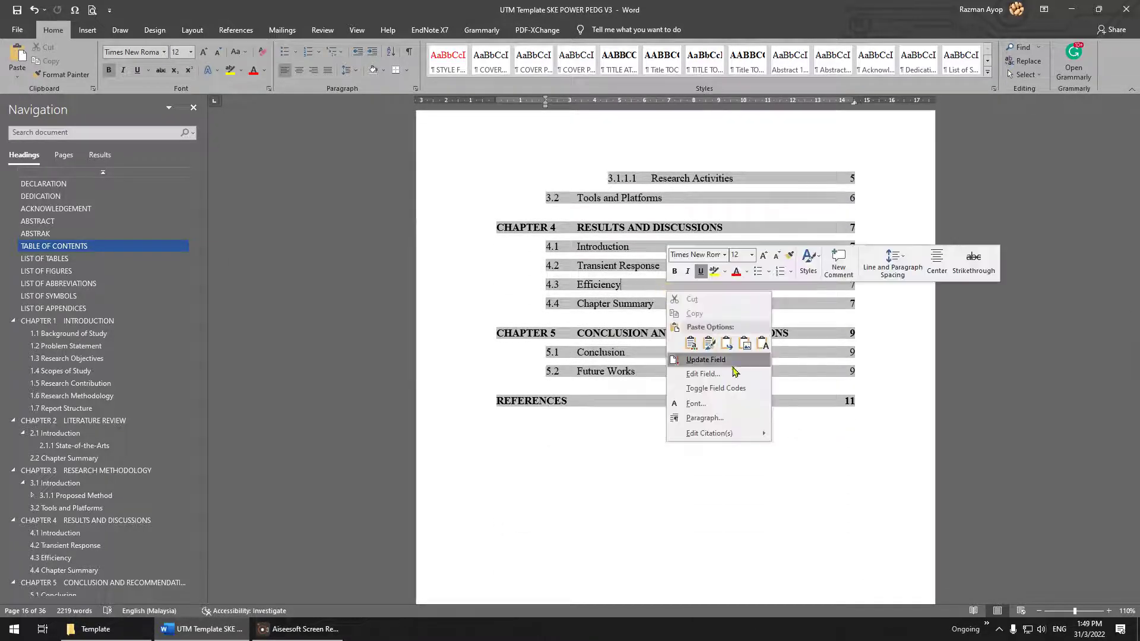
click(671, 359)
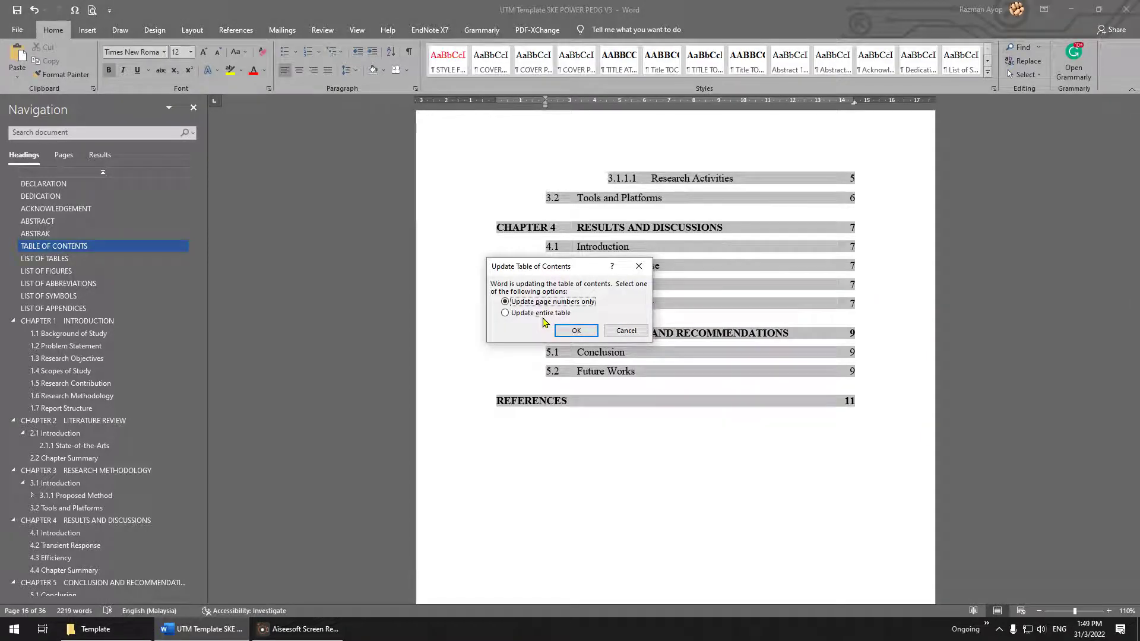
click(621, 331)
Refresh the Table of Contents once more with the Update entire table option and look over its entries
right_click(612, 313)
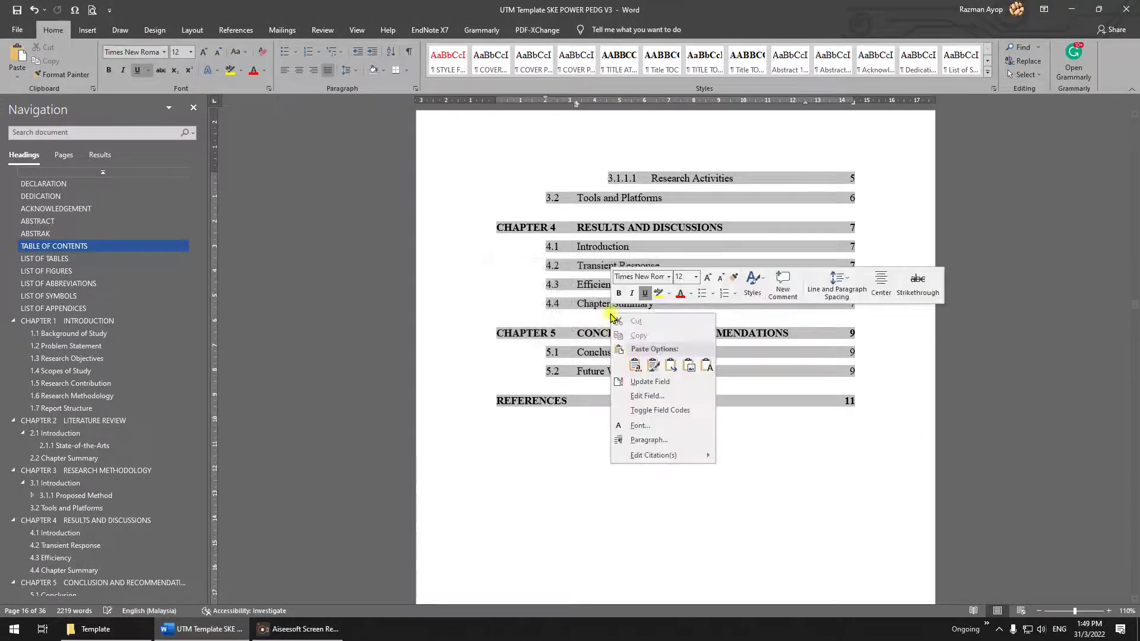
click(651, 382)
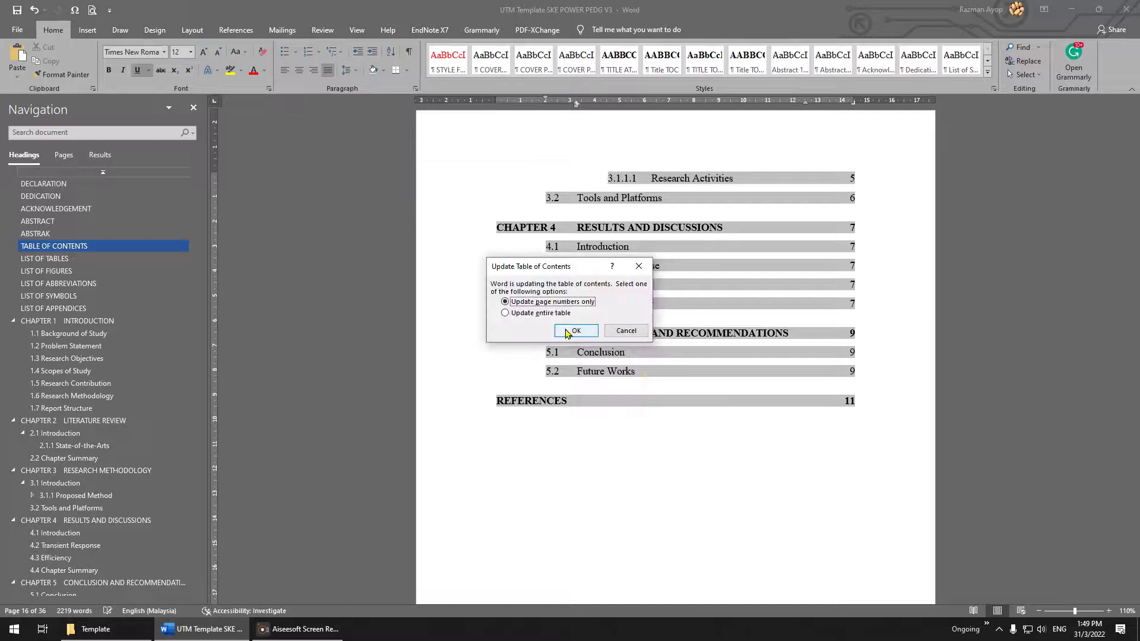
click(541, 313)
click(576, 331)
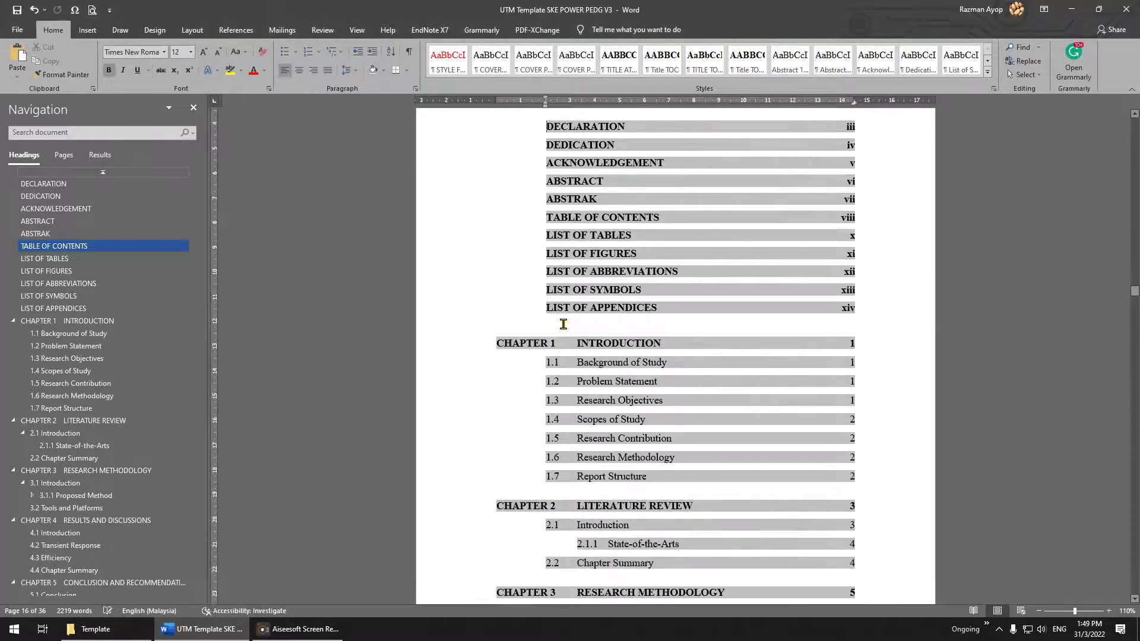
scroll(839, 428, down, 10)
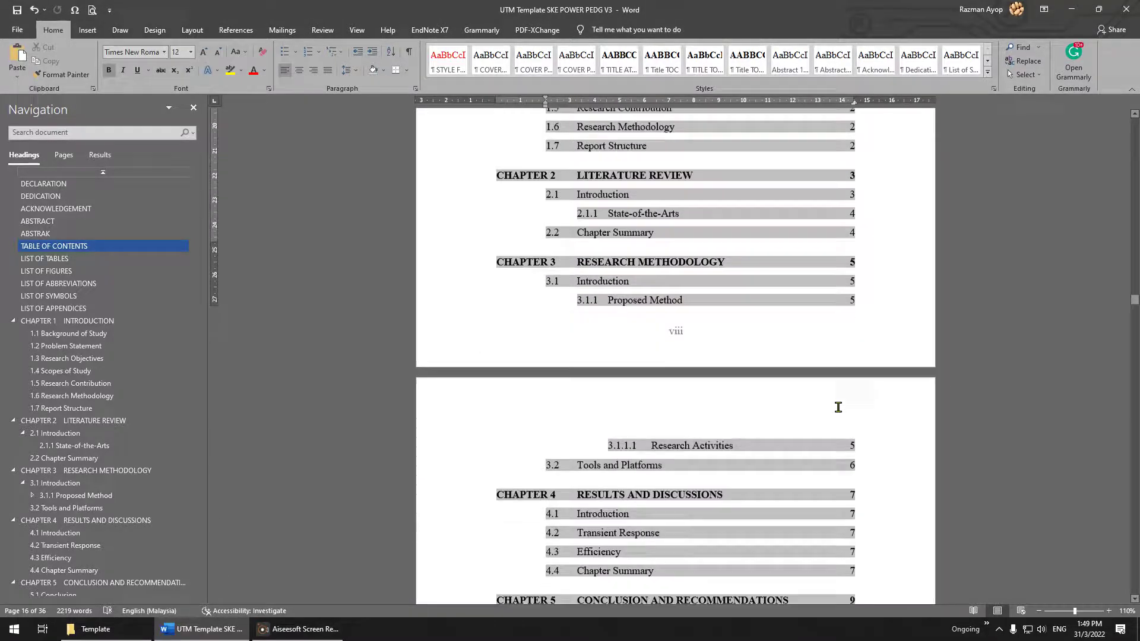
Update the List of Tables field using the Update entire table option
scroll(819, 394, down, 10)
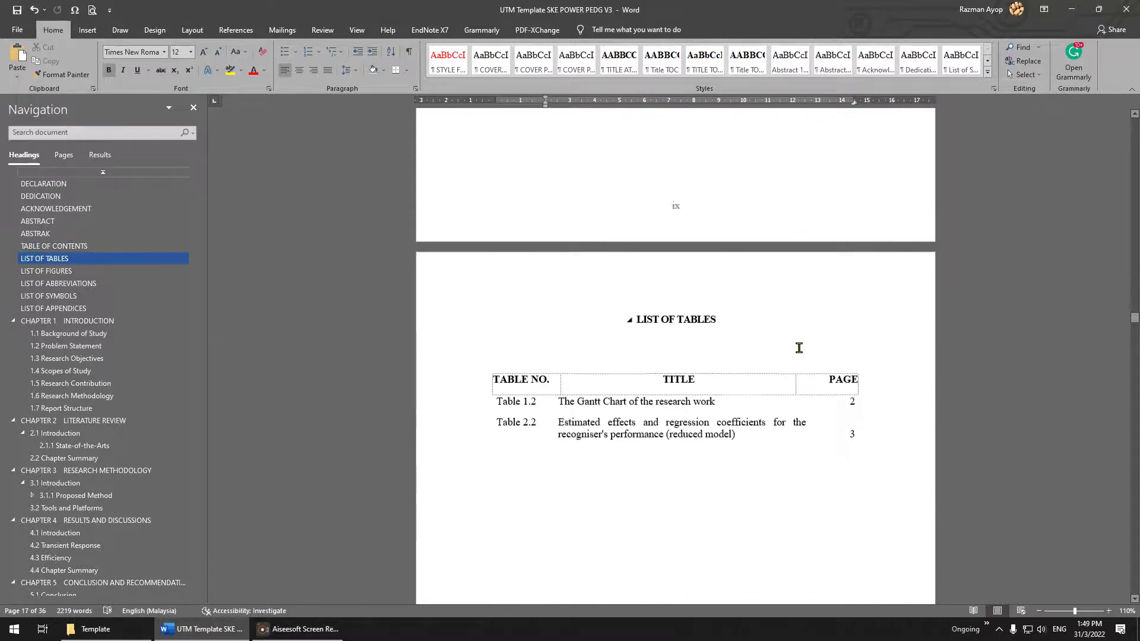
scroll(703, 399, down, 1)
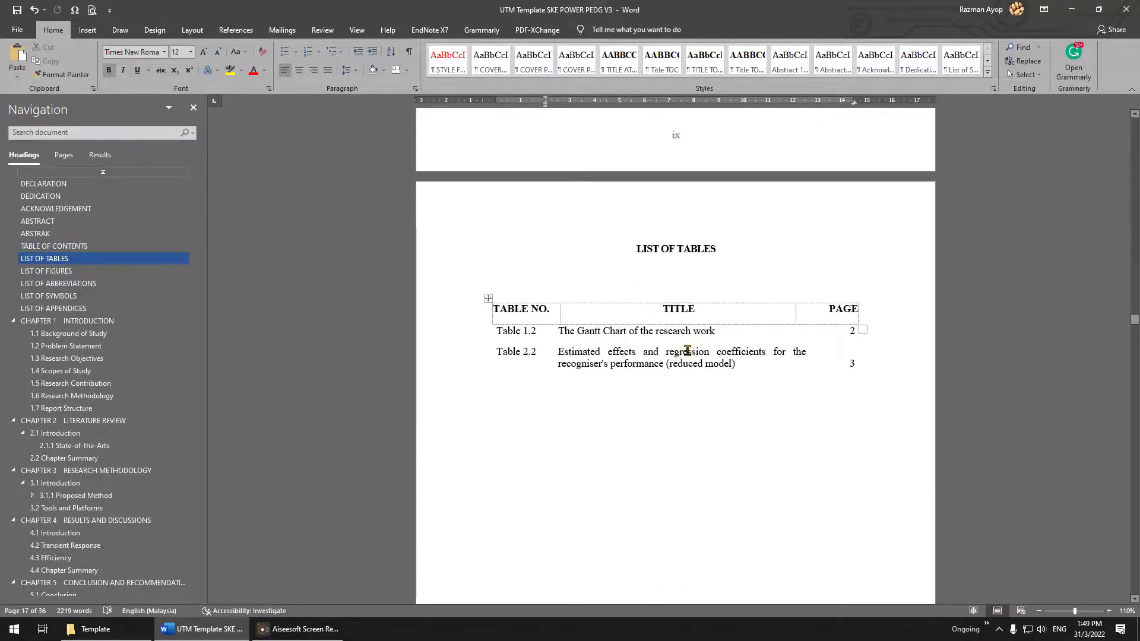
right_click(689, 353)
click(732, 424)
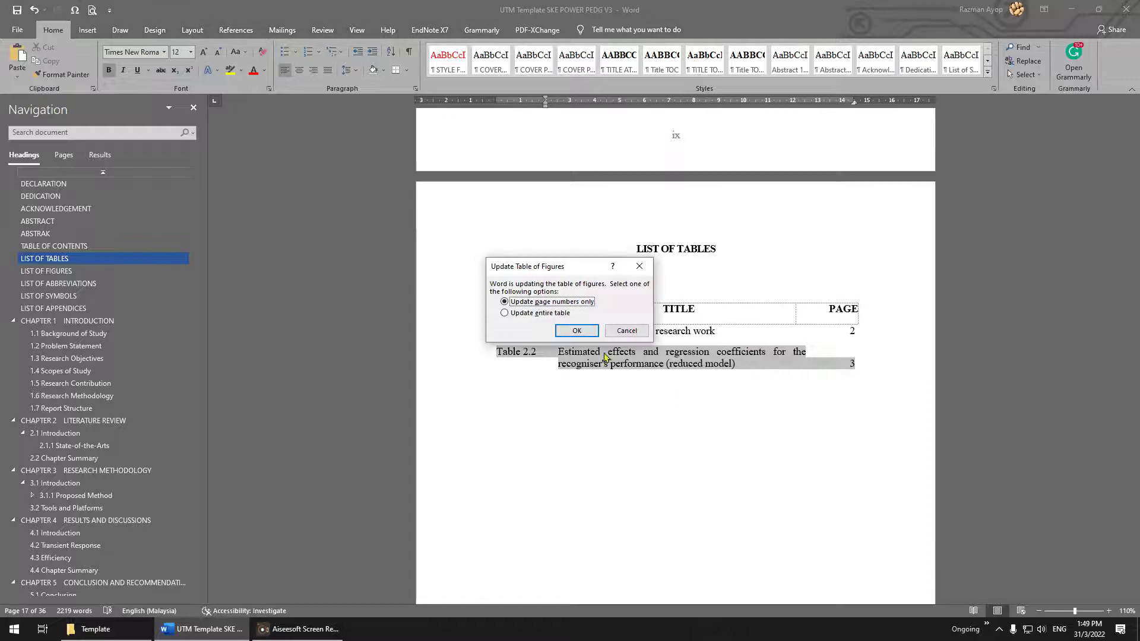
click(561, 314)
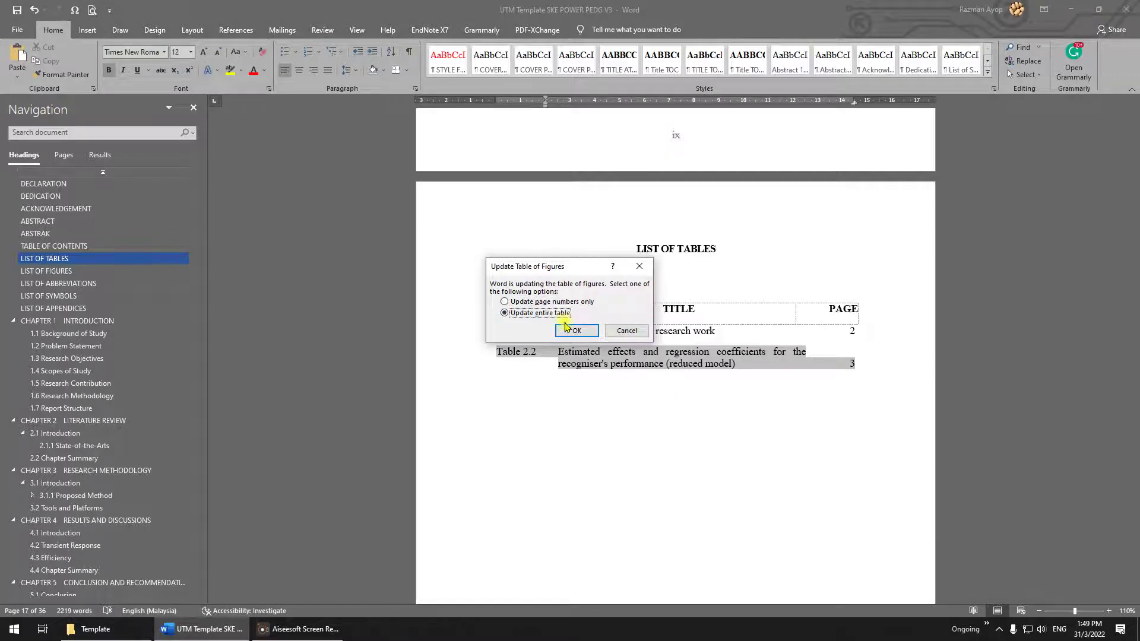
click(573, 330)
Update the List of Figures field using the Update entire table option
scroll(888, 445, down, 5)
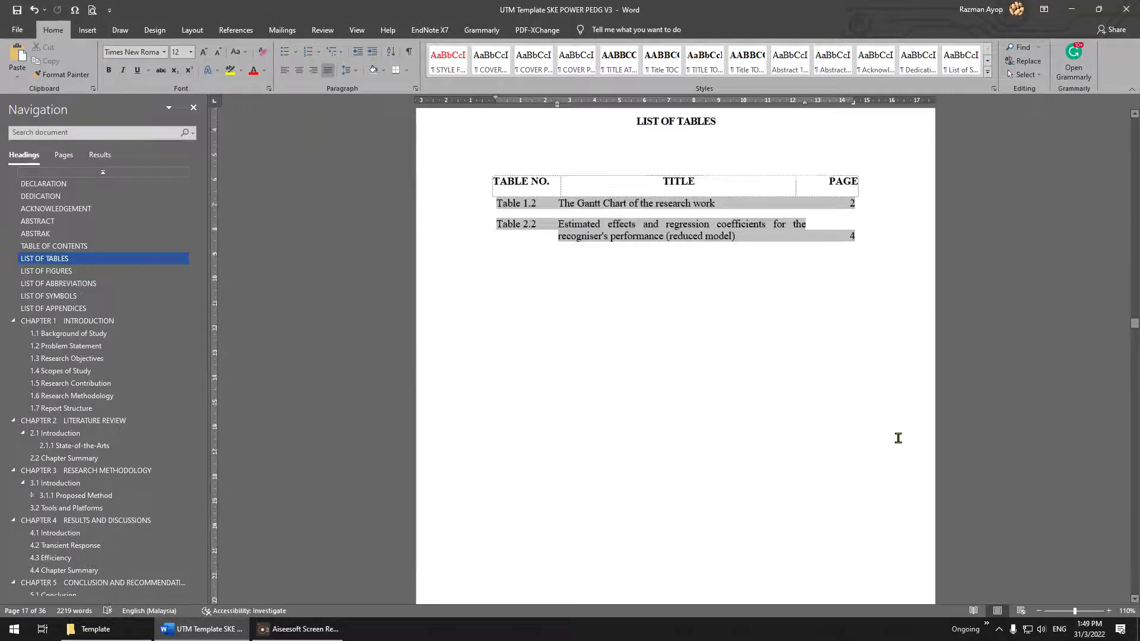
scroll(856, 410, down, 10)
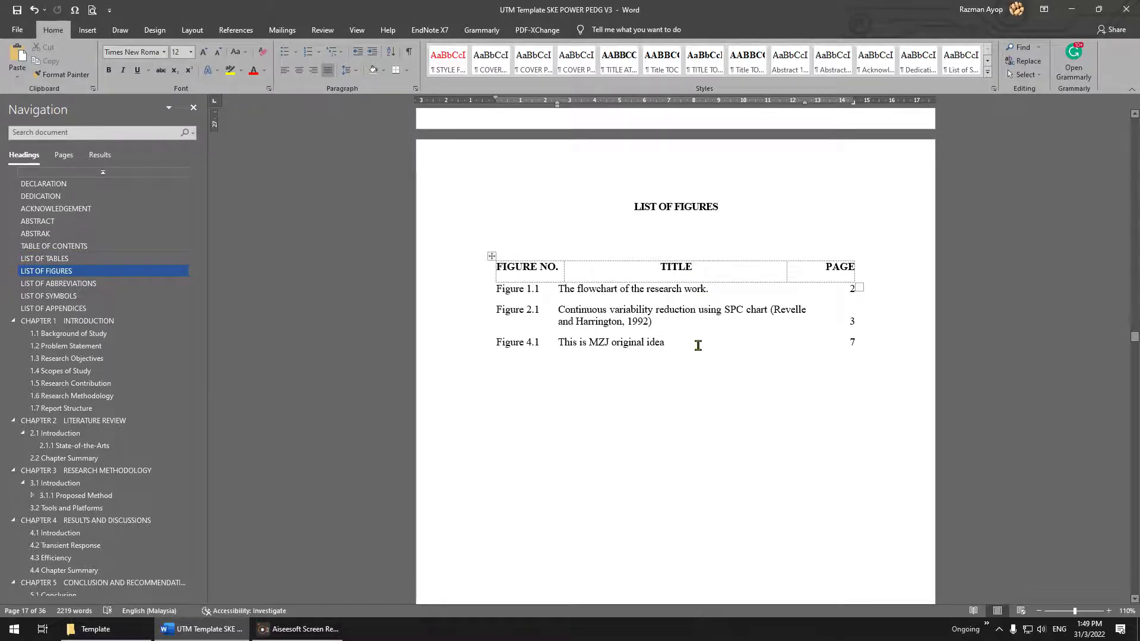
right_click(623, 321)
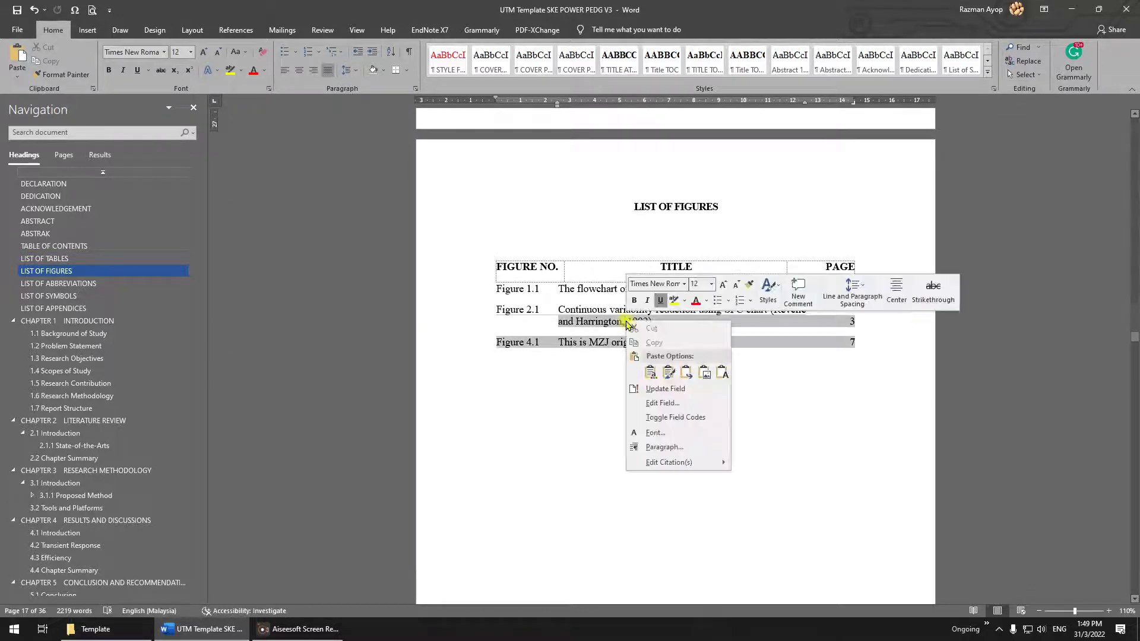
click(669, 391)
click(505, 313)
click(576, 330)
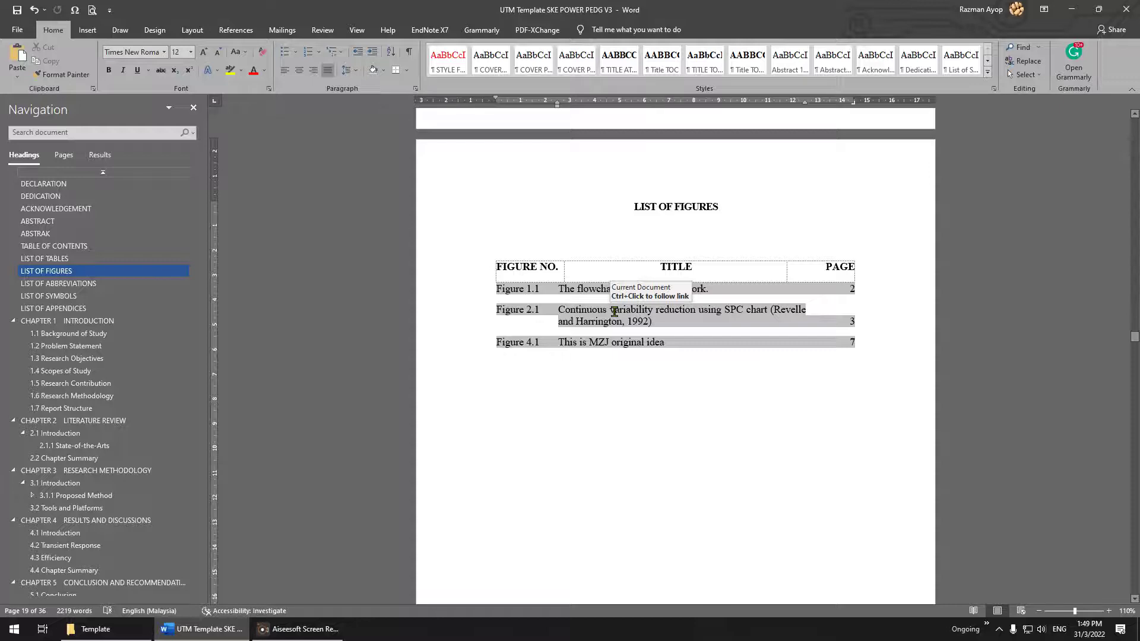
Examine the entries and table layout of the List of Abbreviations and the List of Symbols
scroll(692, 359, down, 12)
scroll(694, 359, down, 2)
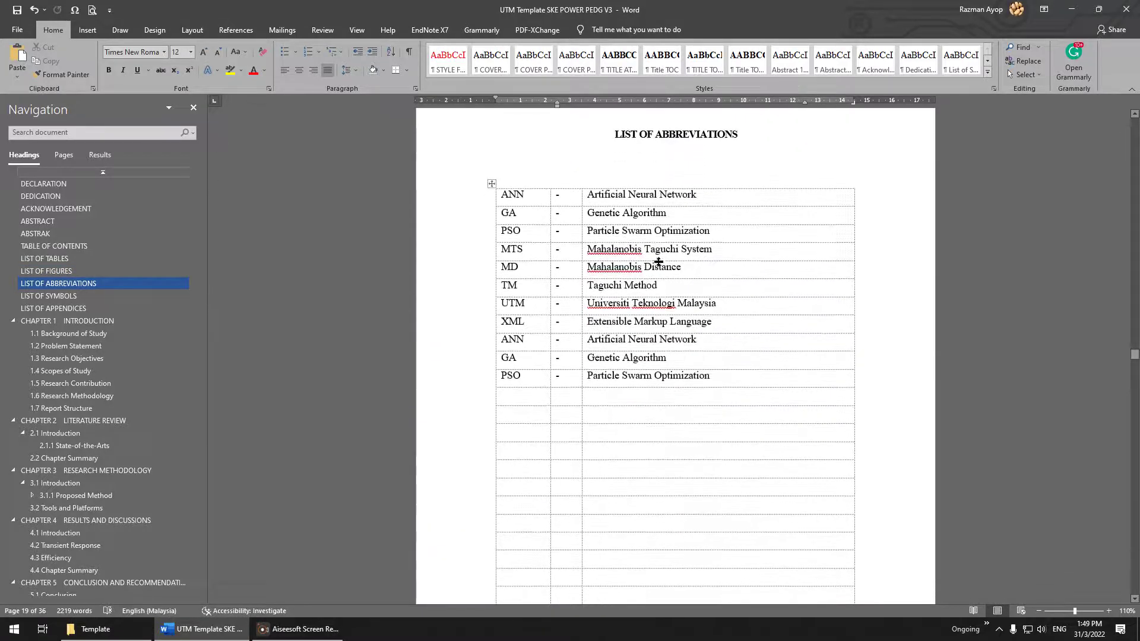
click(657, 254)
scroll(657, 255, down, 5)
scroll(658, 262, up, 5)
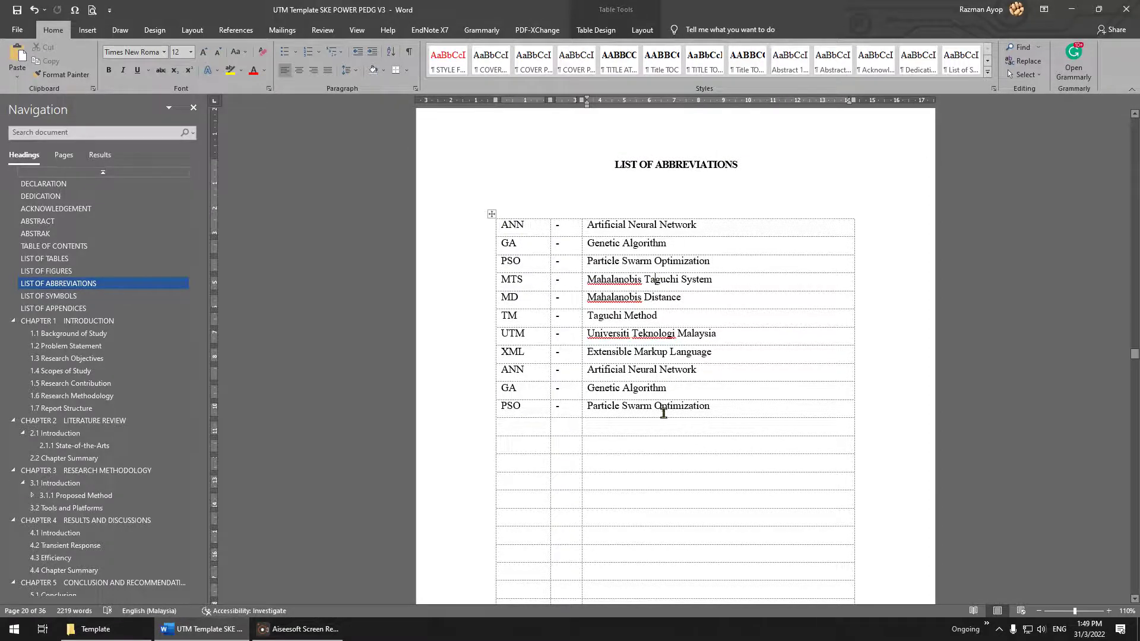
scroll(668, 384, down, 6)
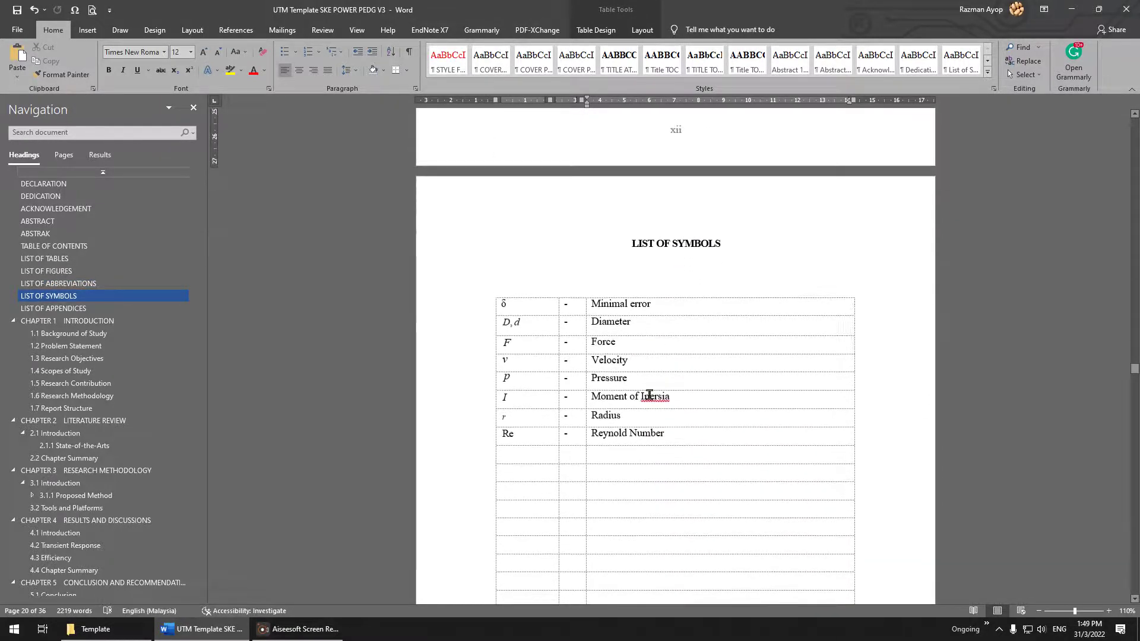
click(503, 343)
Update the List of Appendices field using the Update entire table option
scroll(663, 365, down, 20)
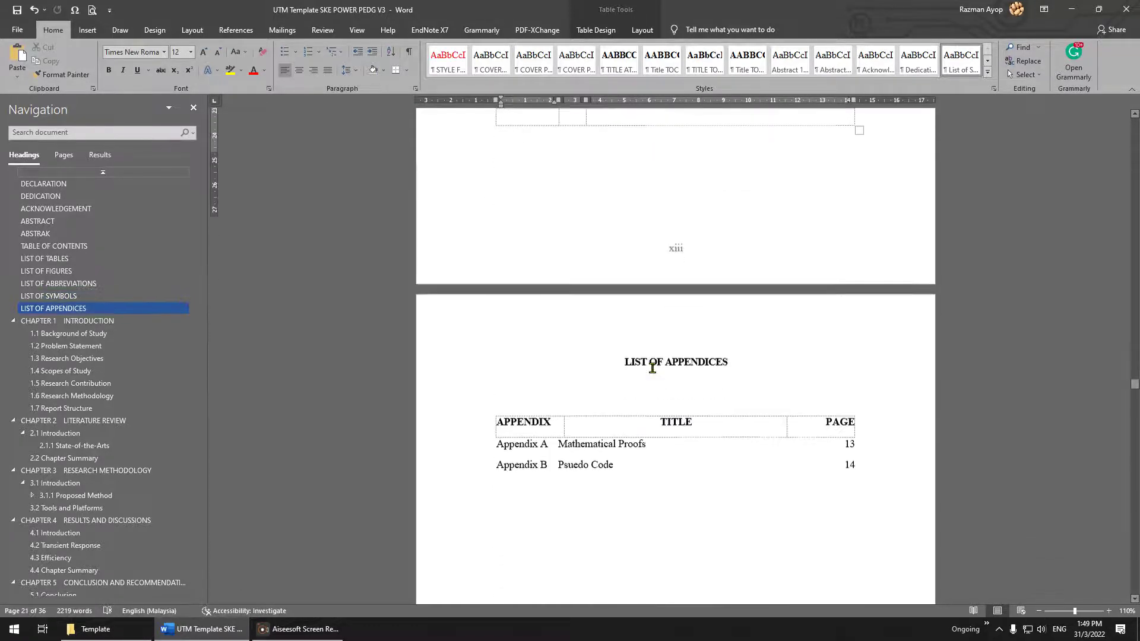
scroll(652, 367, up, 1)
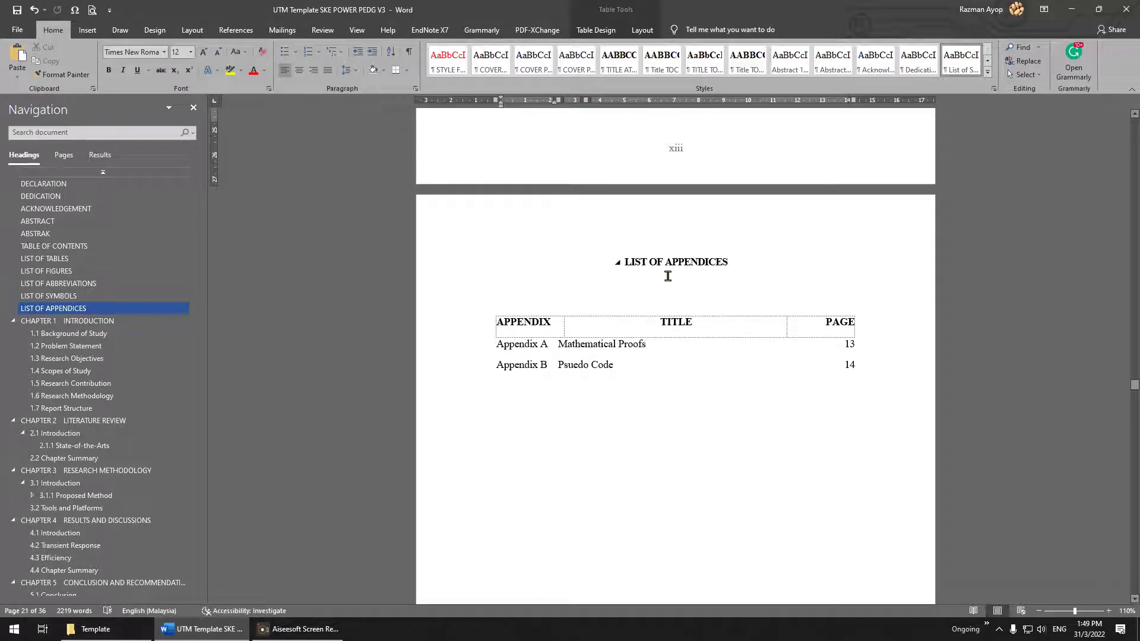
right_click(601, 347)
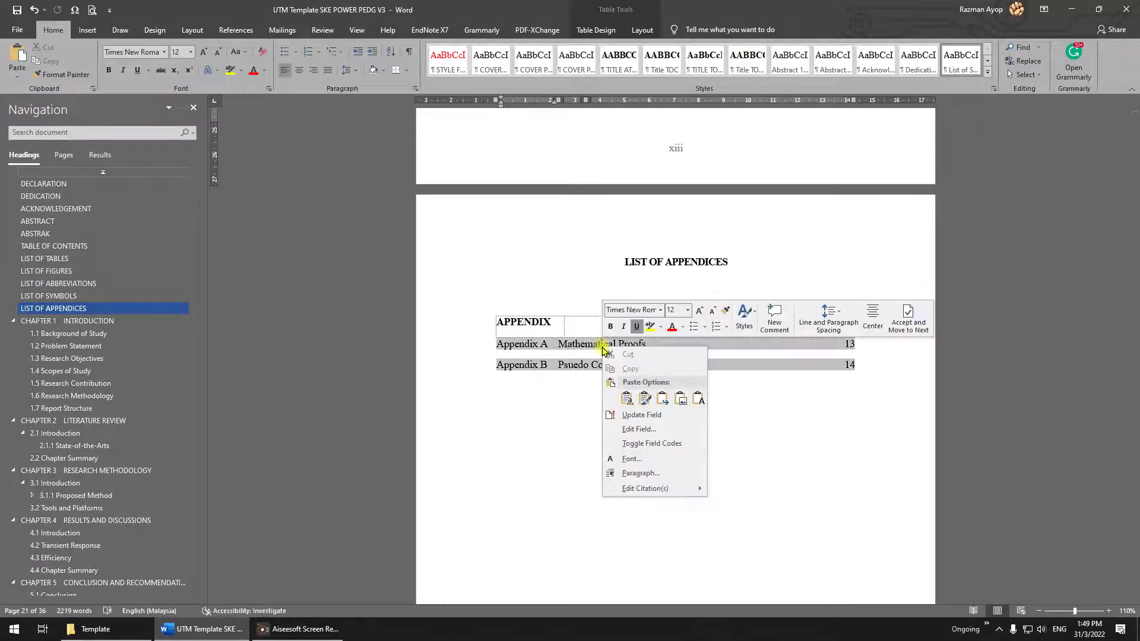
click(635, 416)
click(504, 312)
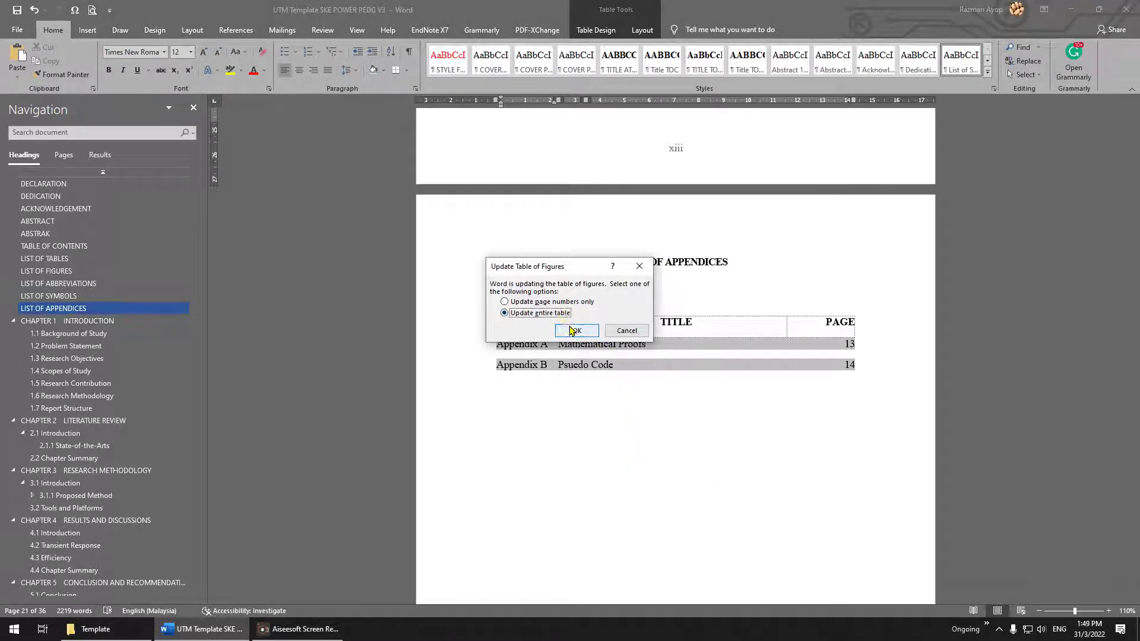
click(651, 329)
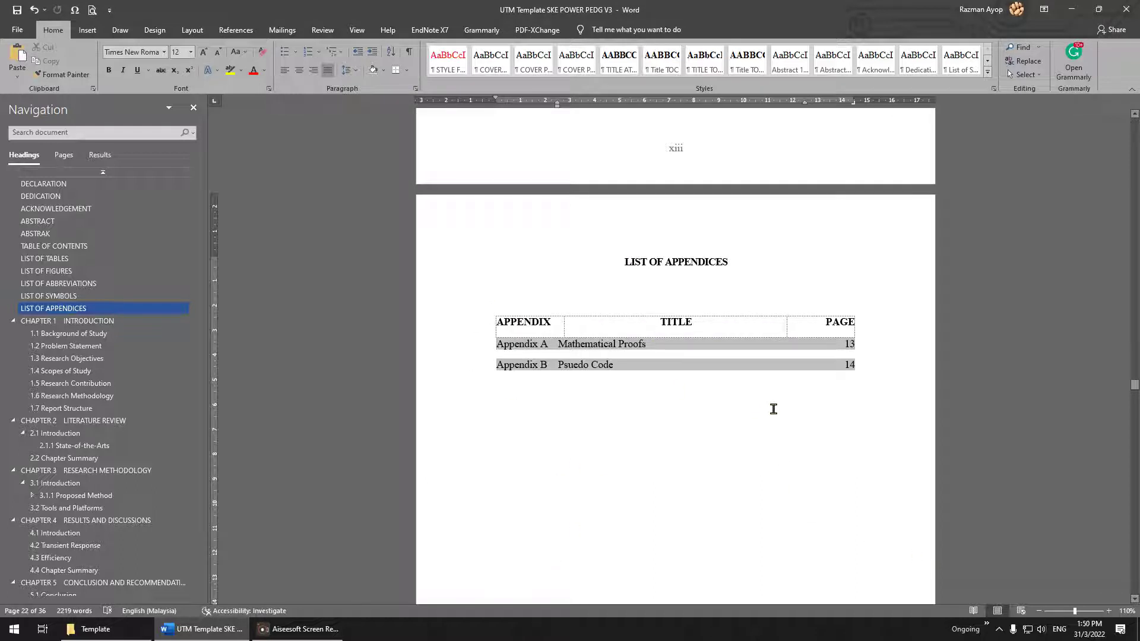
Go to the start of Chapter 1, hide the document's heading navigation and show it again
scroll(775, 417, down, 10)
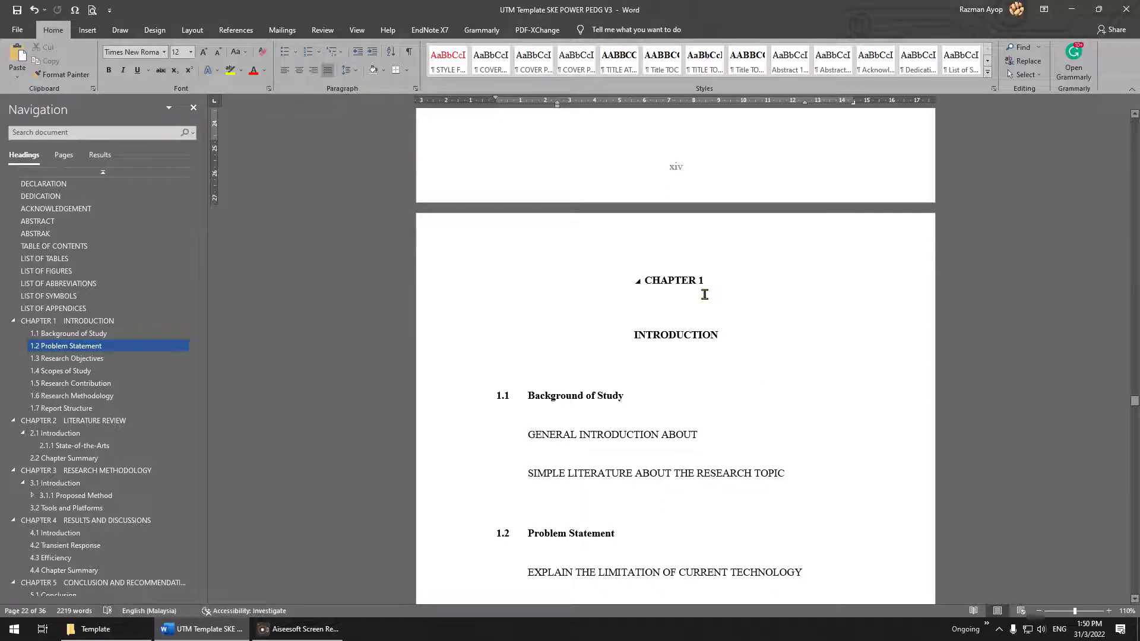
click(19, 610)
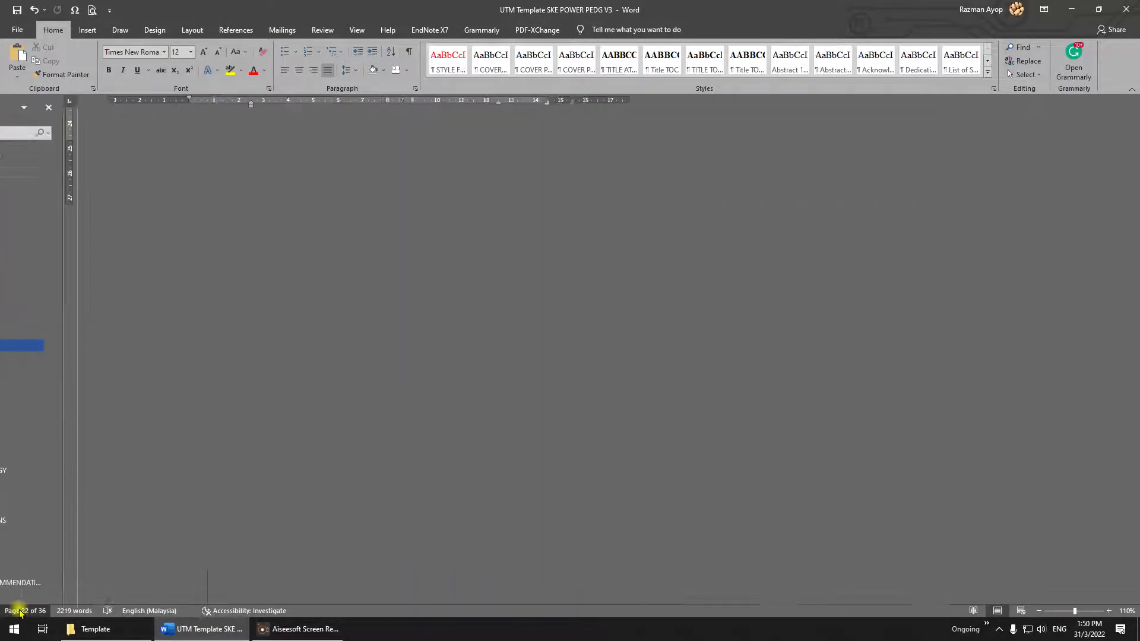
click(19, 611)
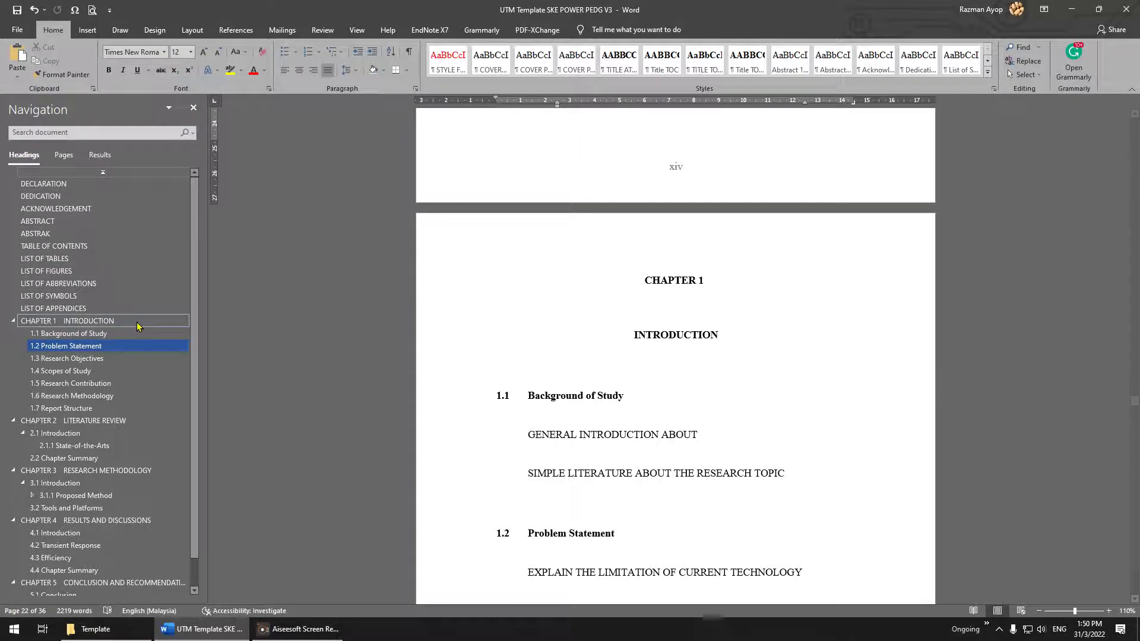
Jump through the chapter headings in order from Chapter 1 Introduction to Chapter 5 Conclusion and Recommendations
click(103, 321)
click(97, 422)
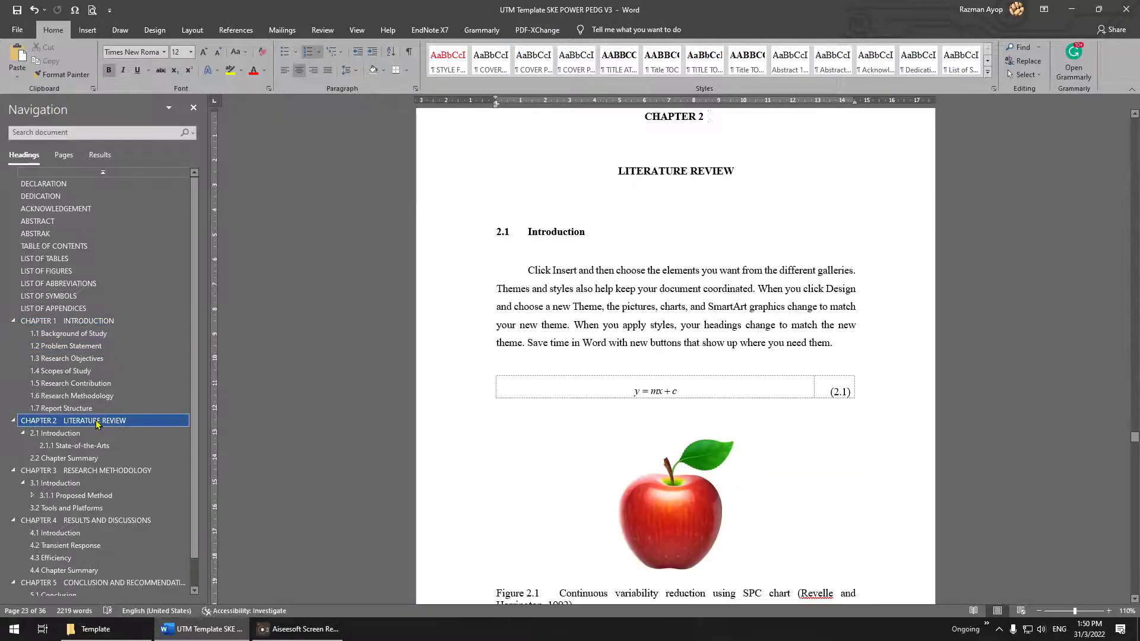
click(98, 472)
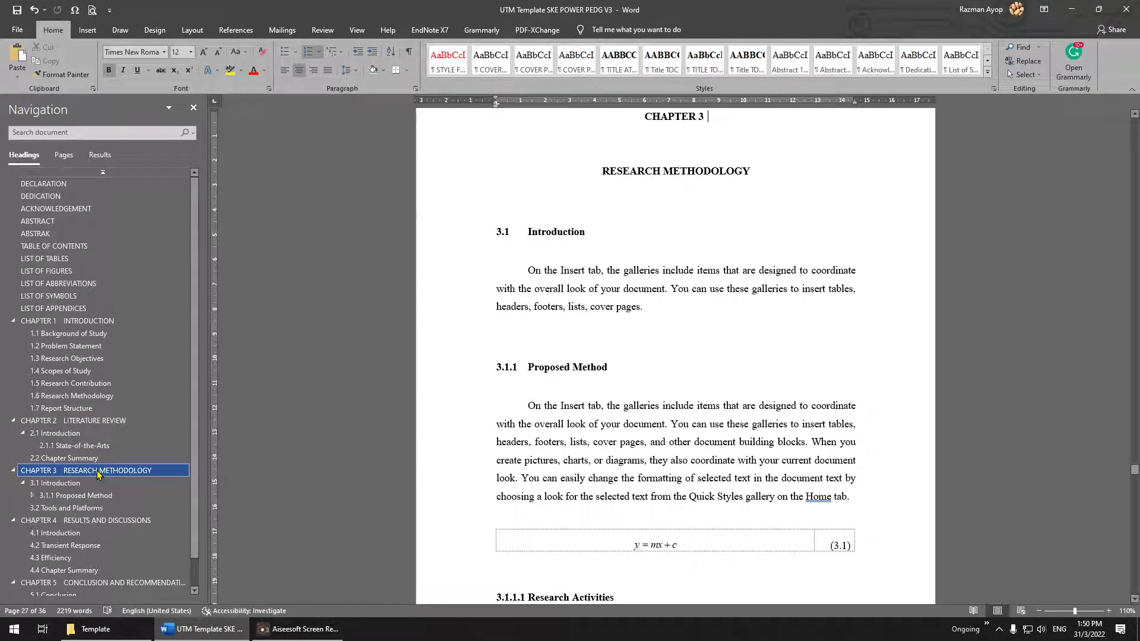
scroll(98, 473, down, 1)
click(99, 490)
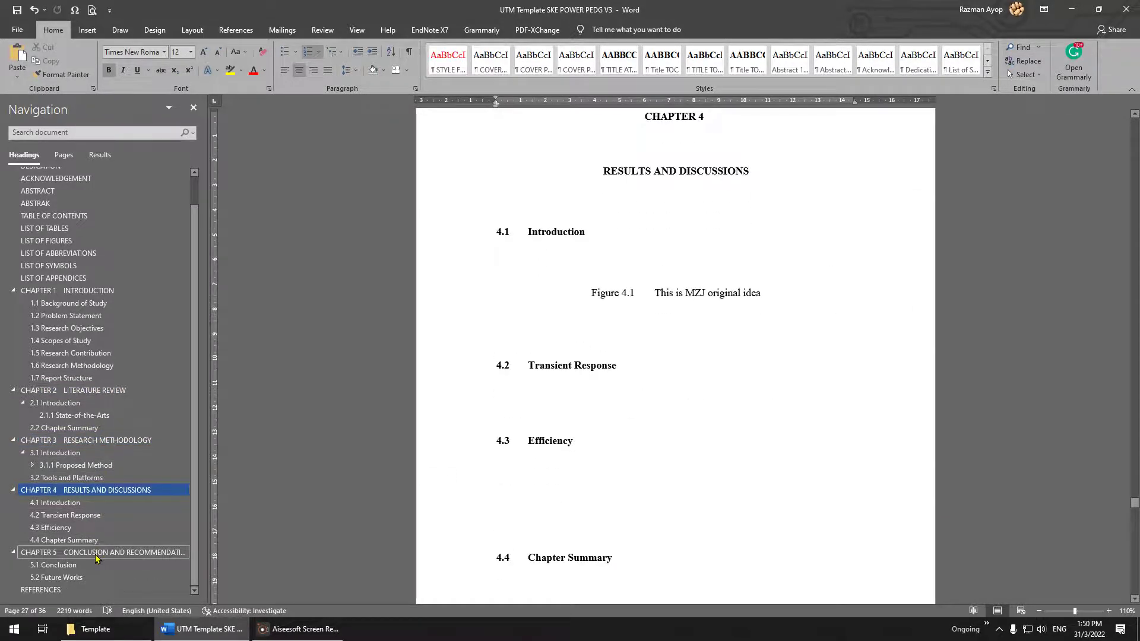
click(97, 553)
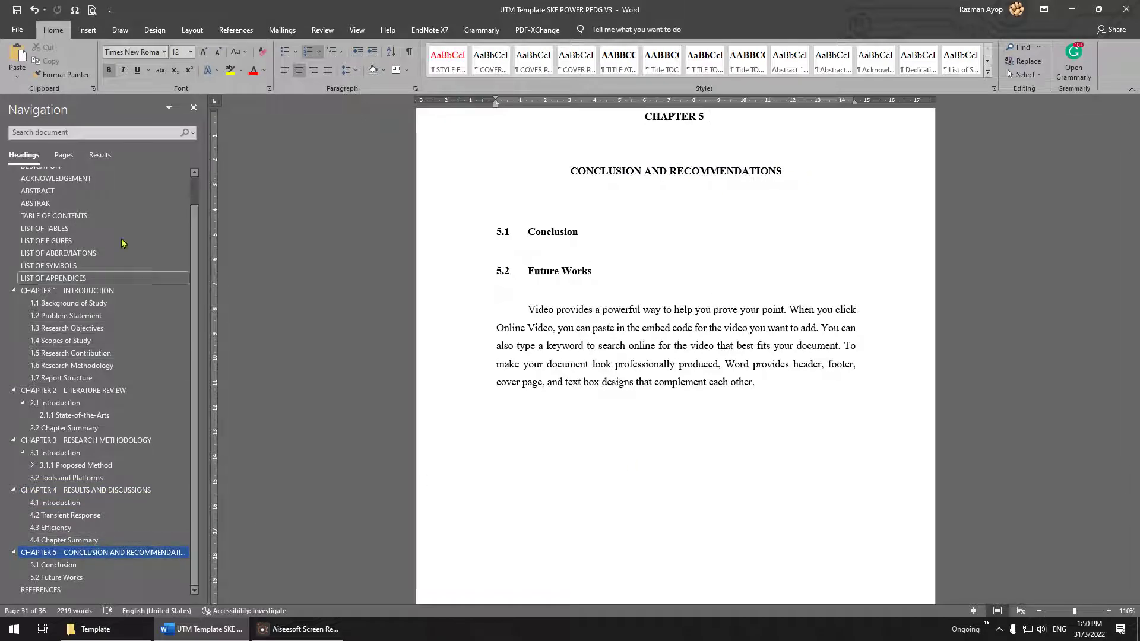
Jump back to Chapter 1, visit Chapter 2 and section 3.1 Introduction, and return to the Chapter 1 heading
click(89, 292)
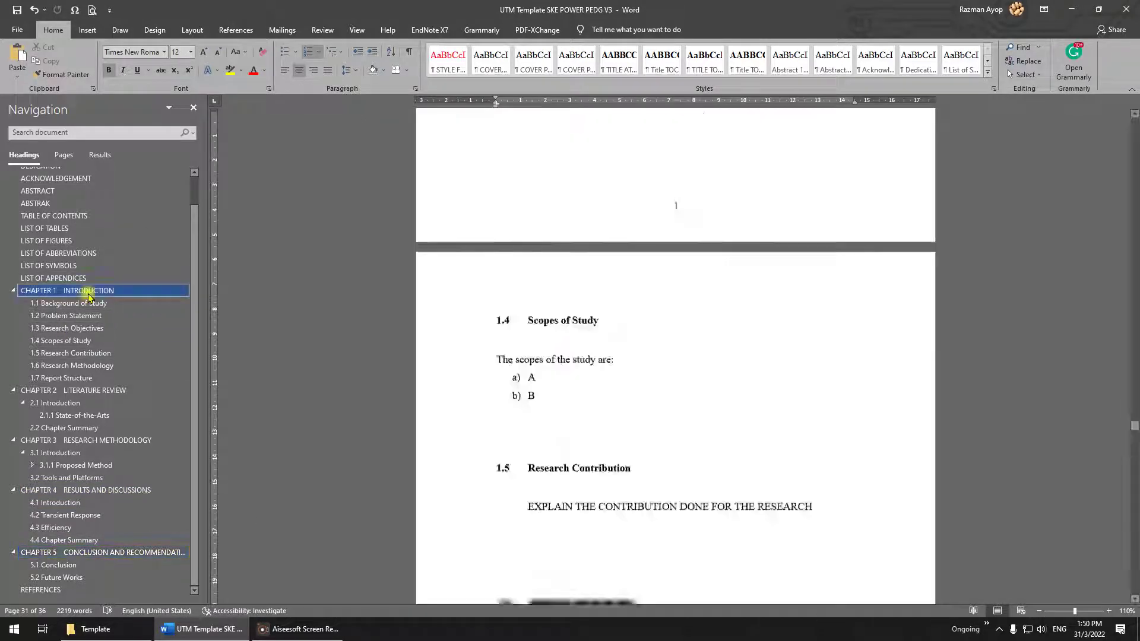
click(90, 390)
click(56, 452)
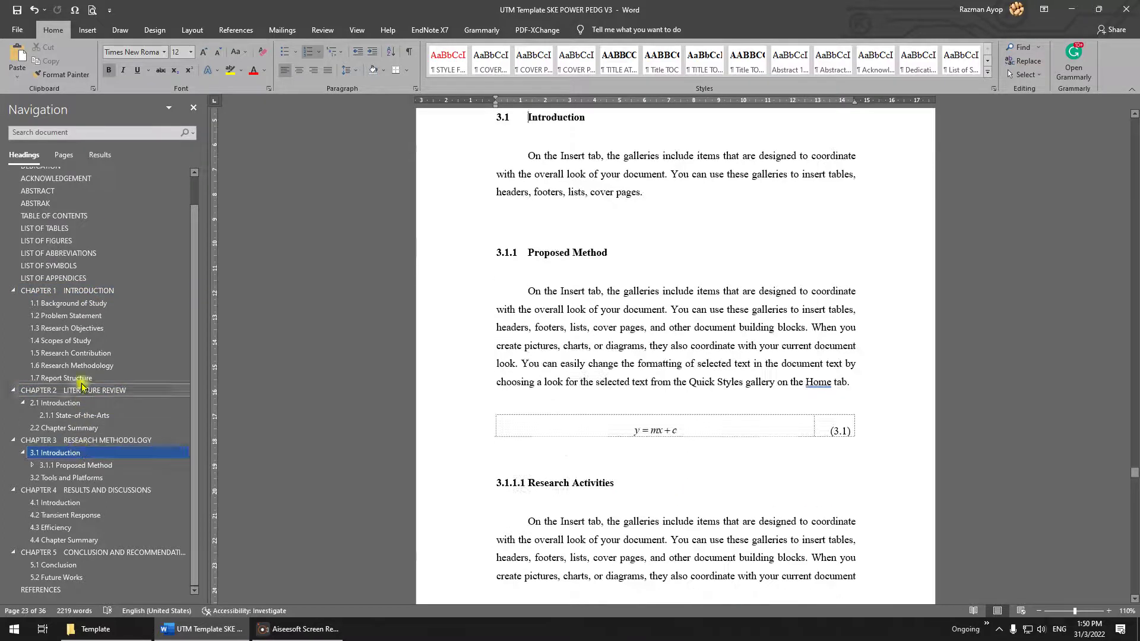
click(83, 292)
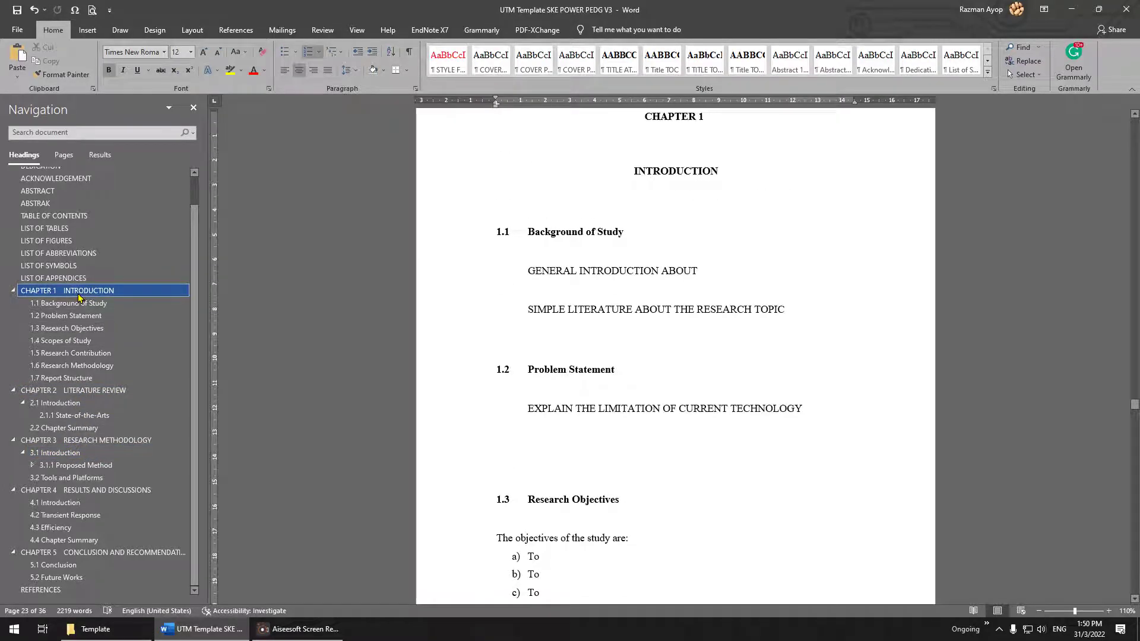
Review the Chapter 2 Literature Review page, including its sample equation, figure and caption
click(124, 392)
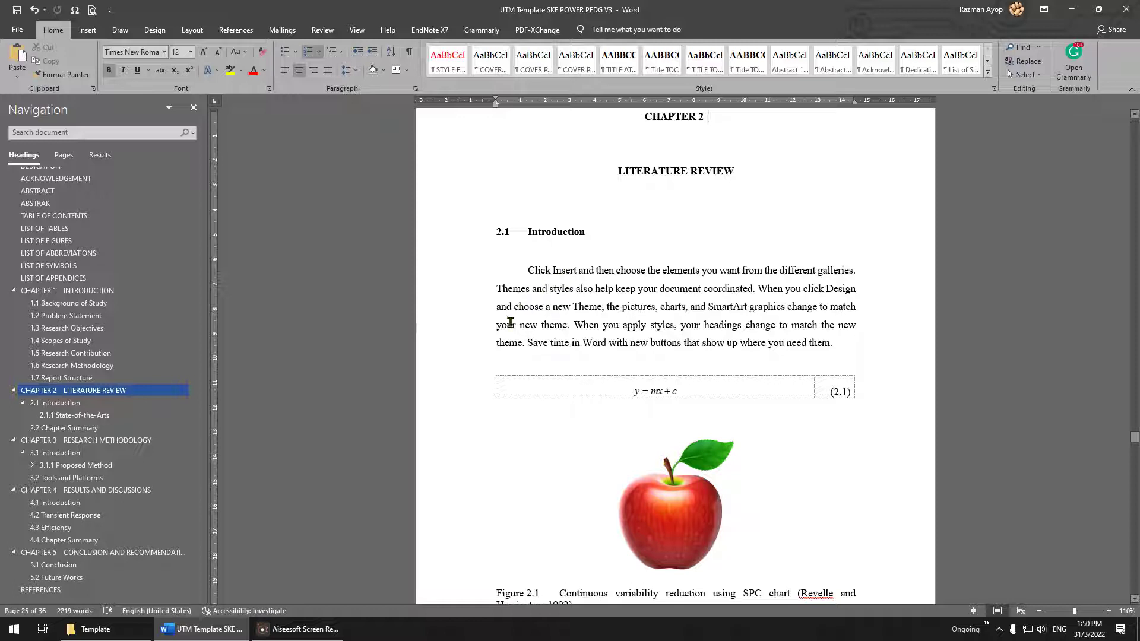
scroll(647, 311, down, 5)
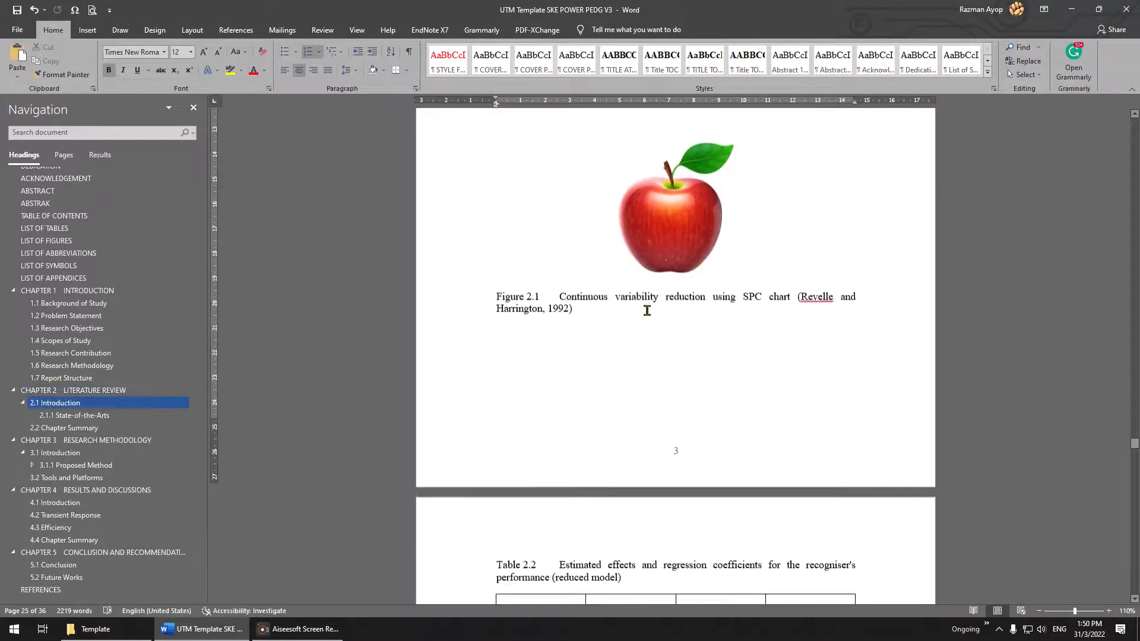
scroll(648, 311, up, 4)
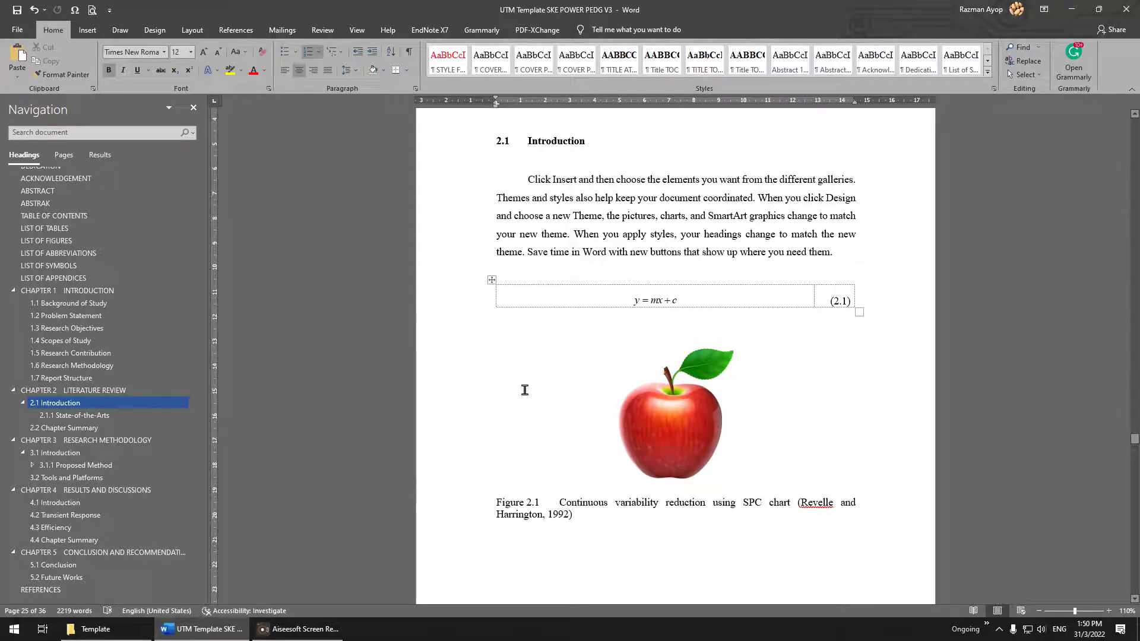
Compare the section structure of Chapter 3 Research Methodology with that of Chapter 4 Results and Discussions
click(95, 440)
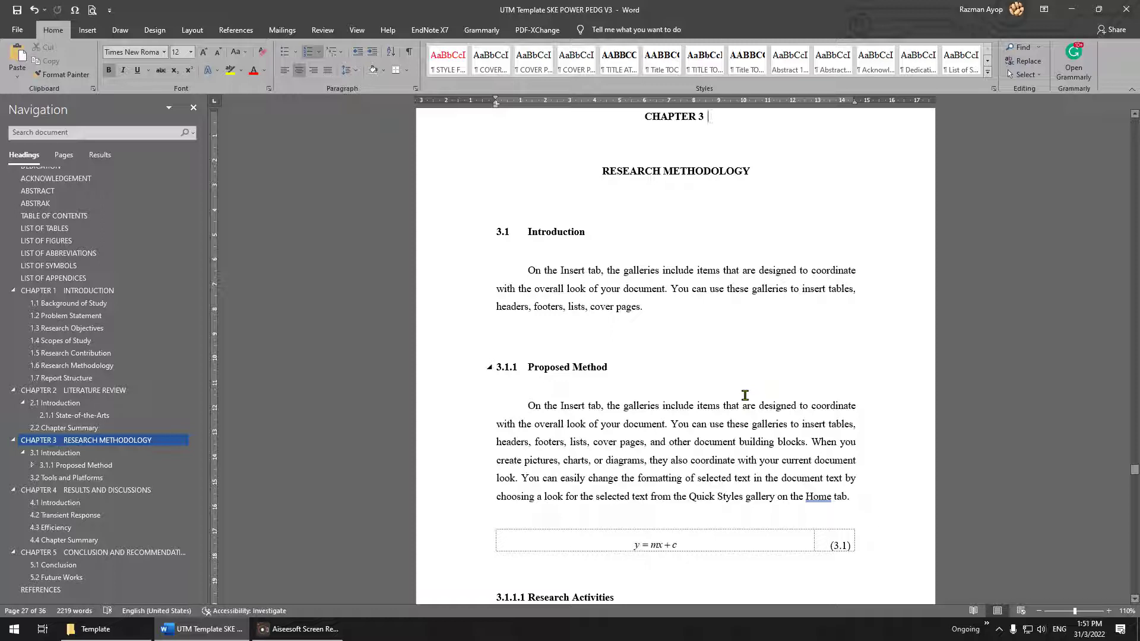
click(107, 491)
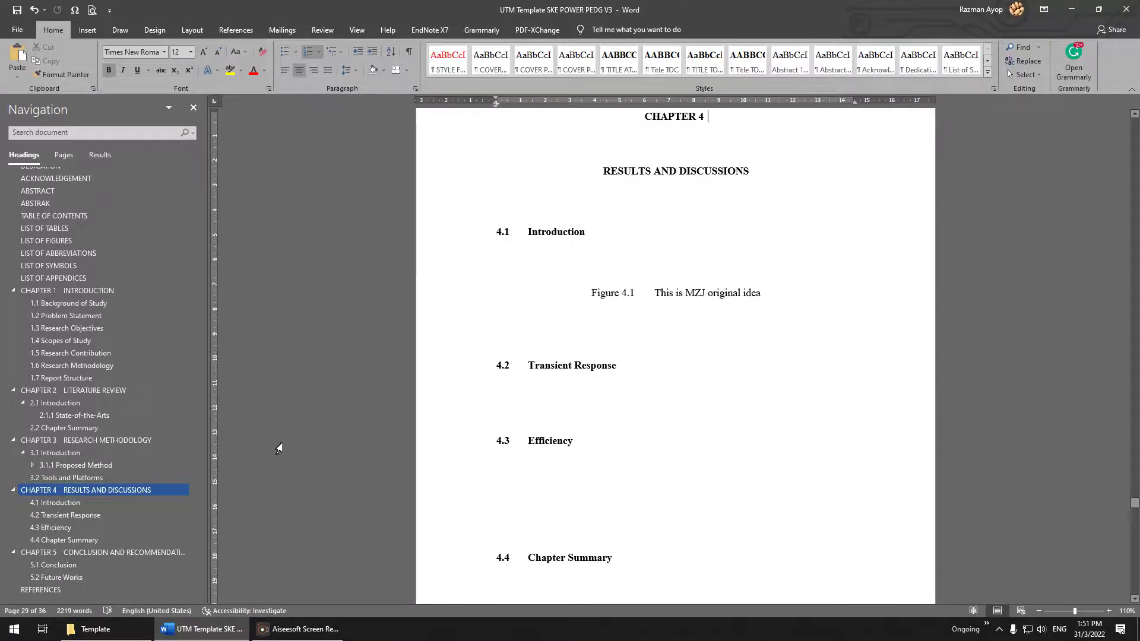
click(160, 440)
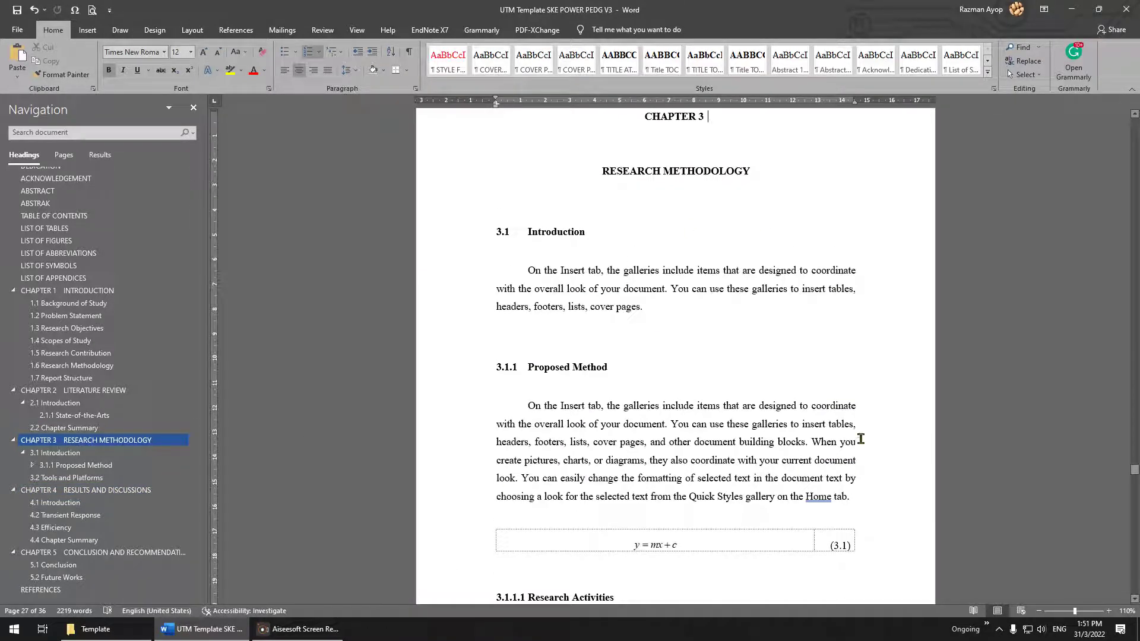
click(106, 491)
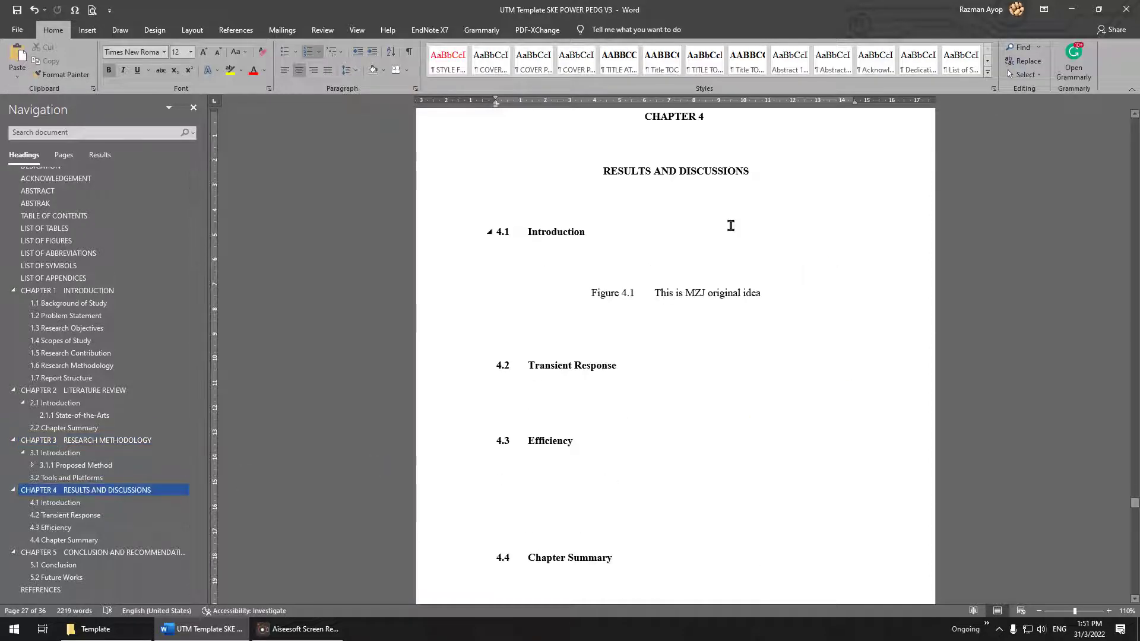
Review the Conclusion and Future Works sections of Chapter 5
click(133, 553)
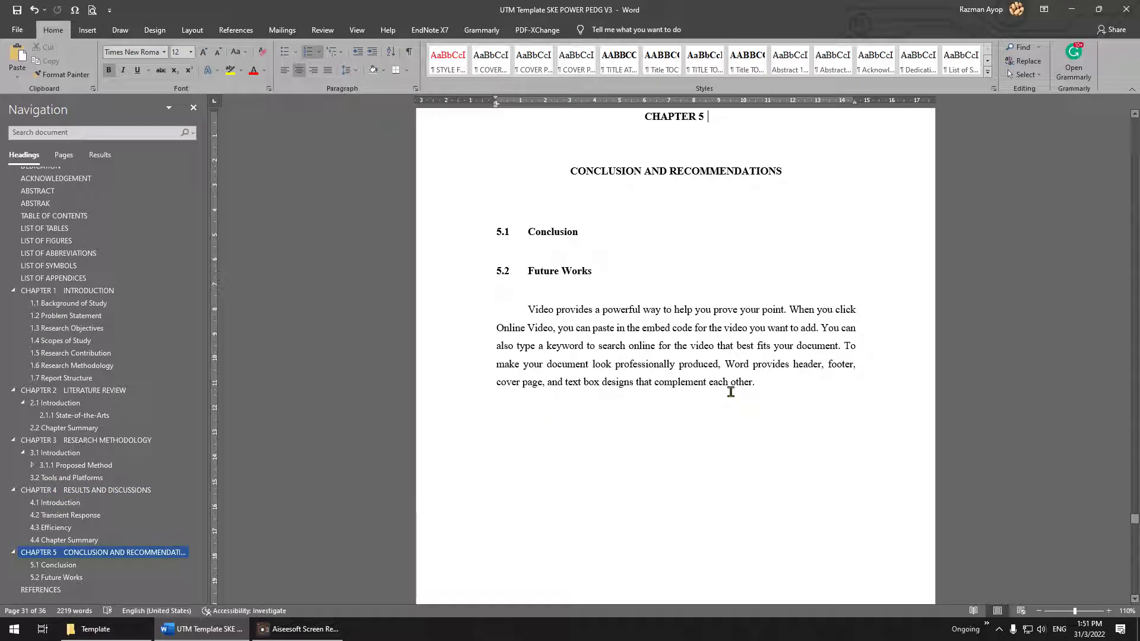
triple_click(545, 271)
click(548, 233)
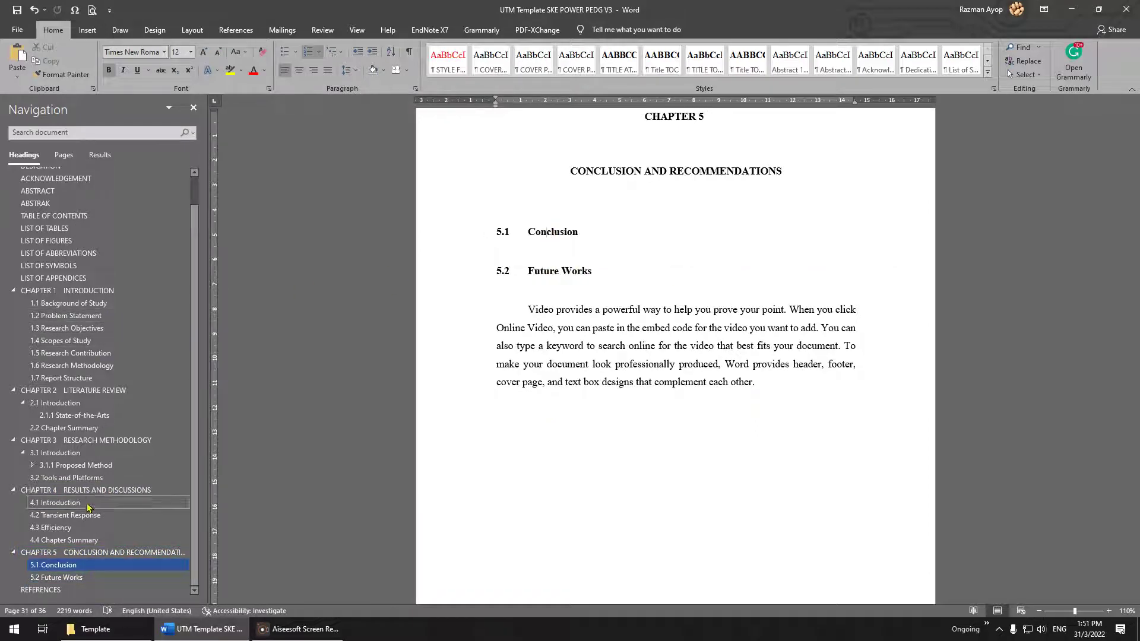
Return to Chapter 1 and review its 1.1 Background of Study and 1.2 Problem Statement sections
click(71, 291)
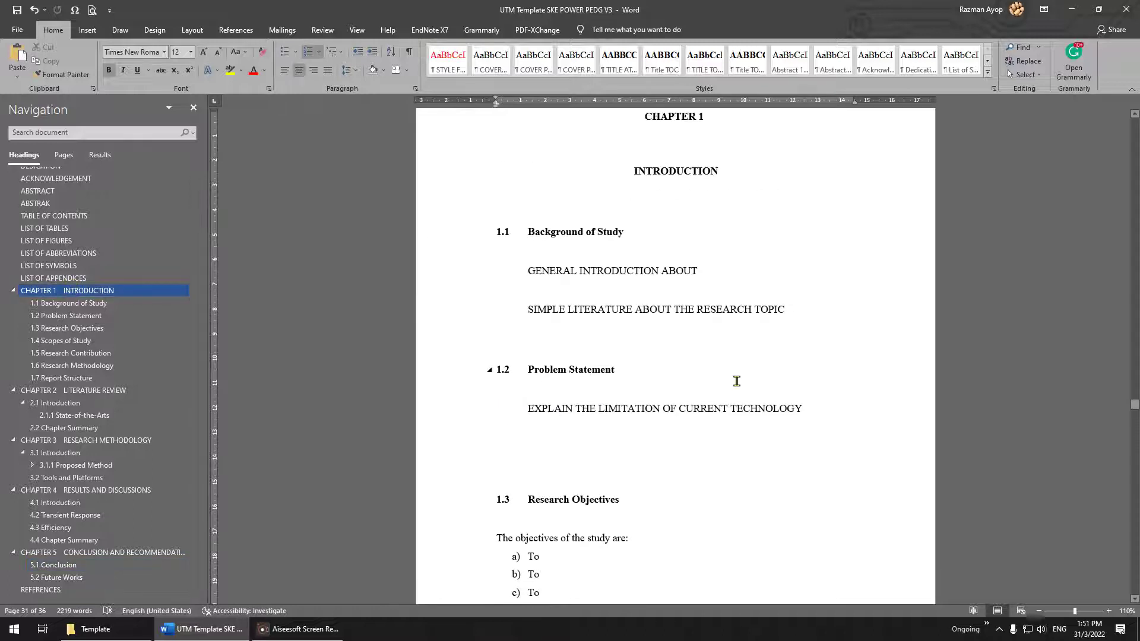
scroll(713, 374, down, 3)
scroll(686, 383, up, 1)
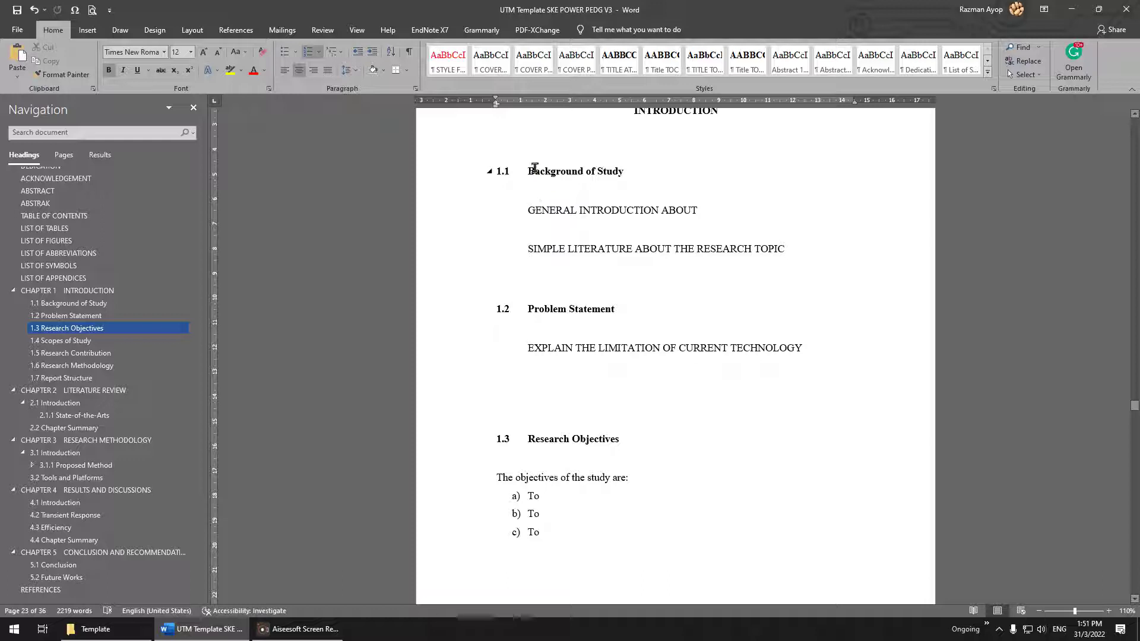
click(100, 304)
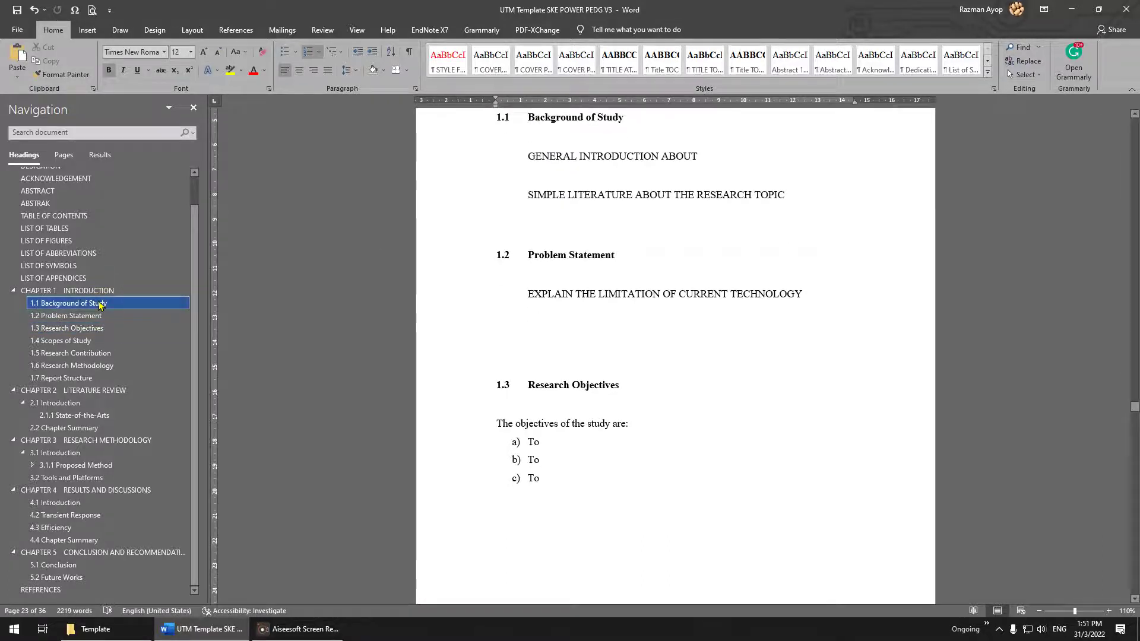
click(92, 316)
click(93, 310)
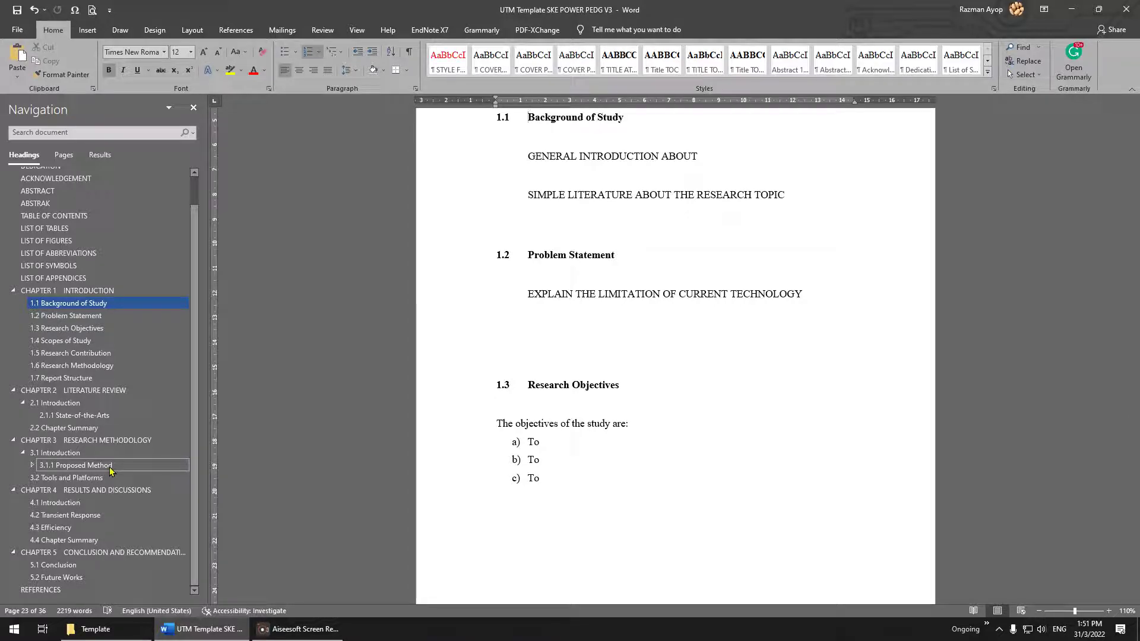
click(65, 316)
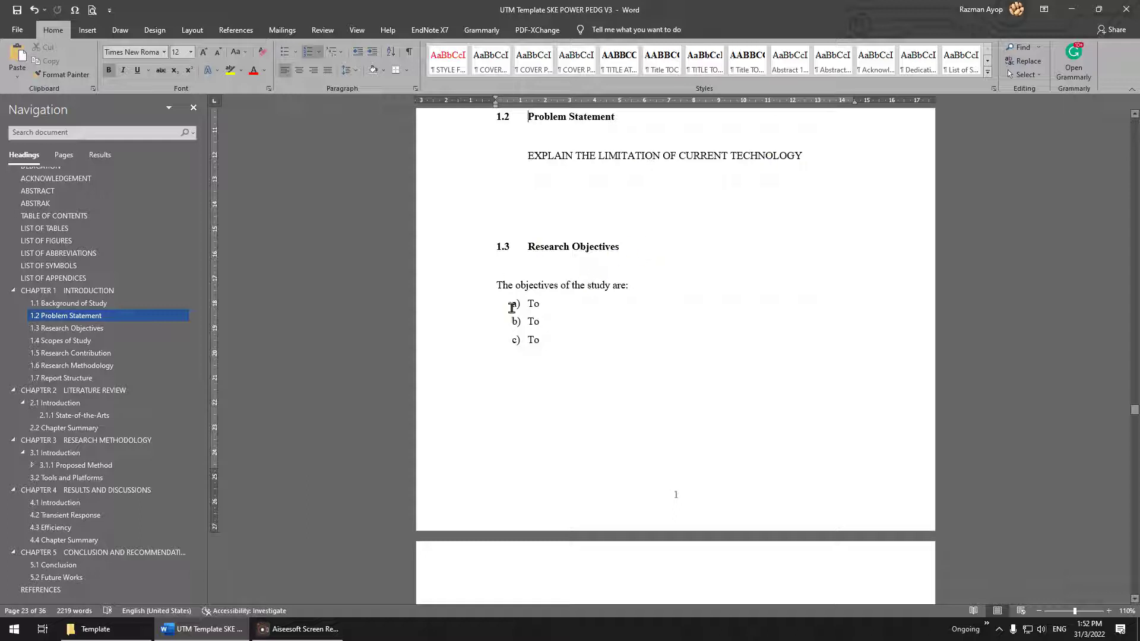
Examine section 1.3 Research Objectives and highlight its three lettered objective items
scroll(555, 284, down, 2)
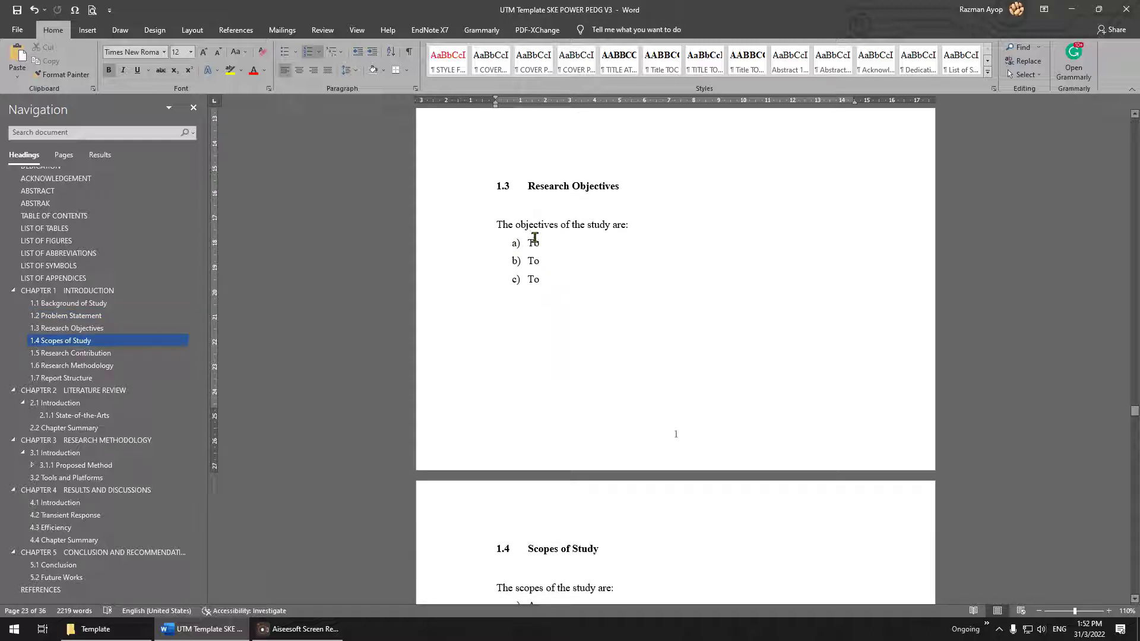
click(555, 240)
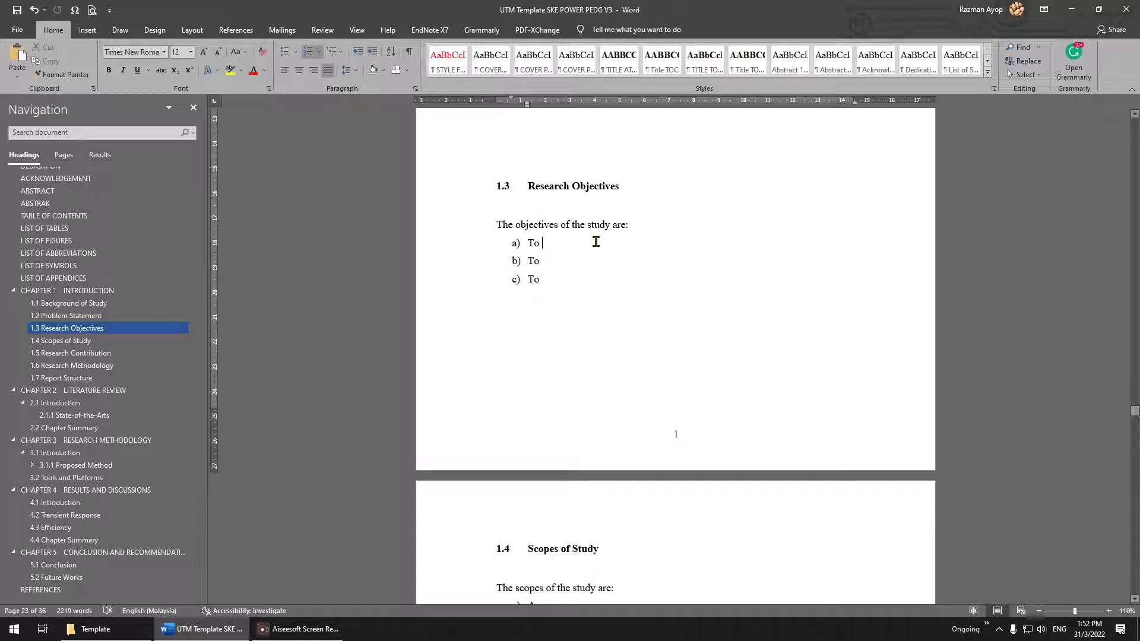
drag(560, 277, 530, 242)
drag(555, 290, 522, 240)
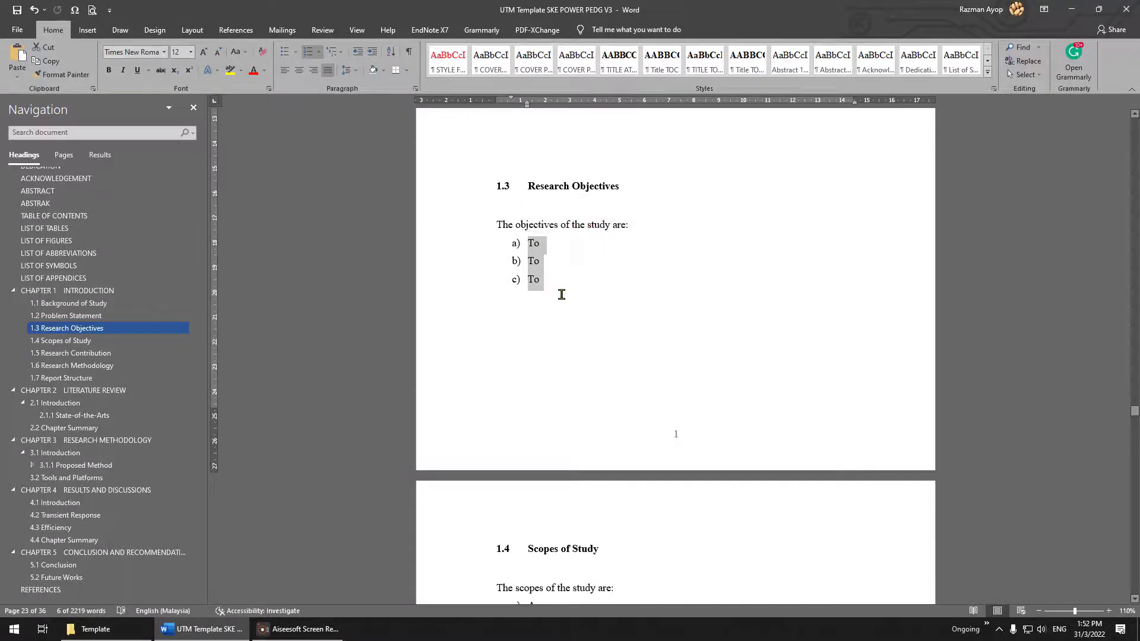
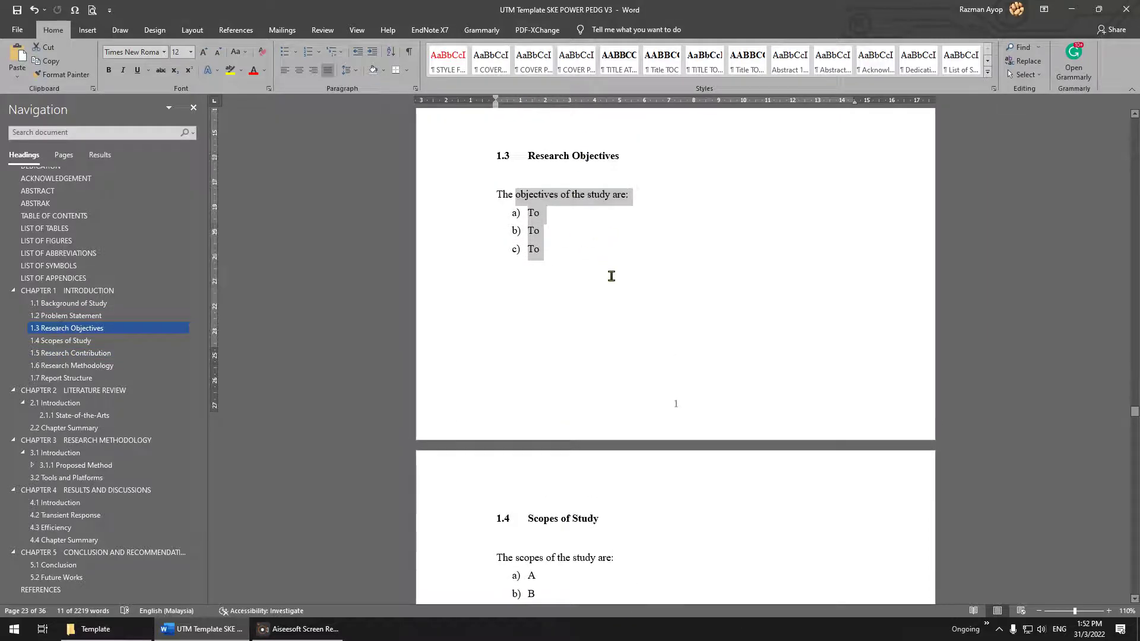
Compare the first objective in section 1.3 with the first item under 1.4 Scopes of Study
scroll(654, 297, down, 3)
scroll(672, 364, up, 2)
scroll(553, 405, down, 2)
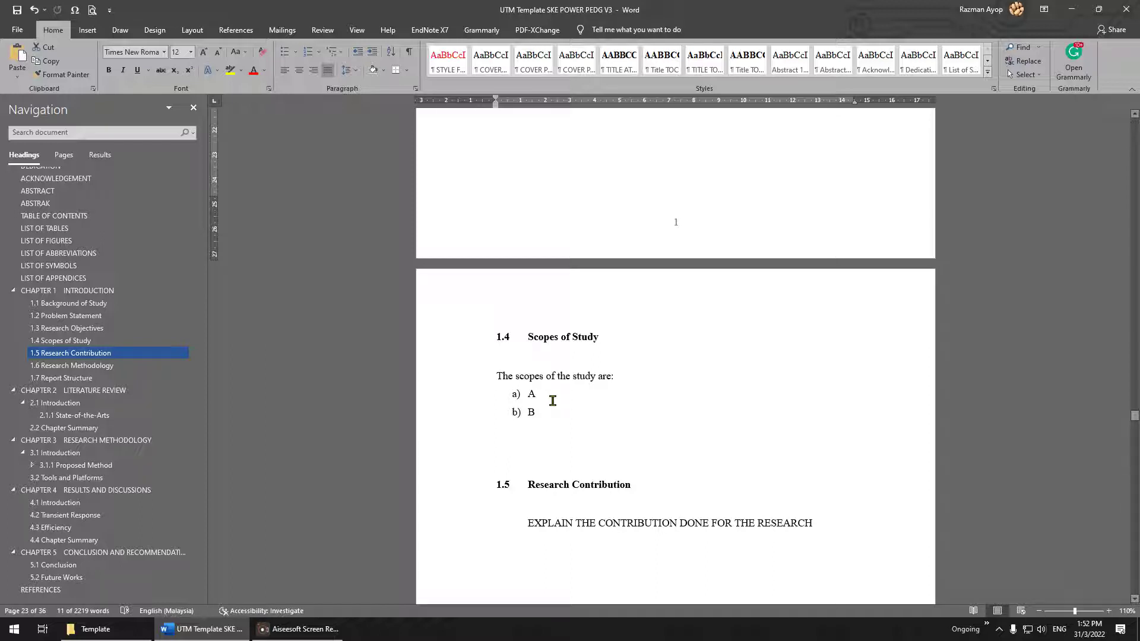
double_click(541, 395)
scroll(567, 197, up, 3)
double_click(551, 210)
scroll(598, 293, down, 3)
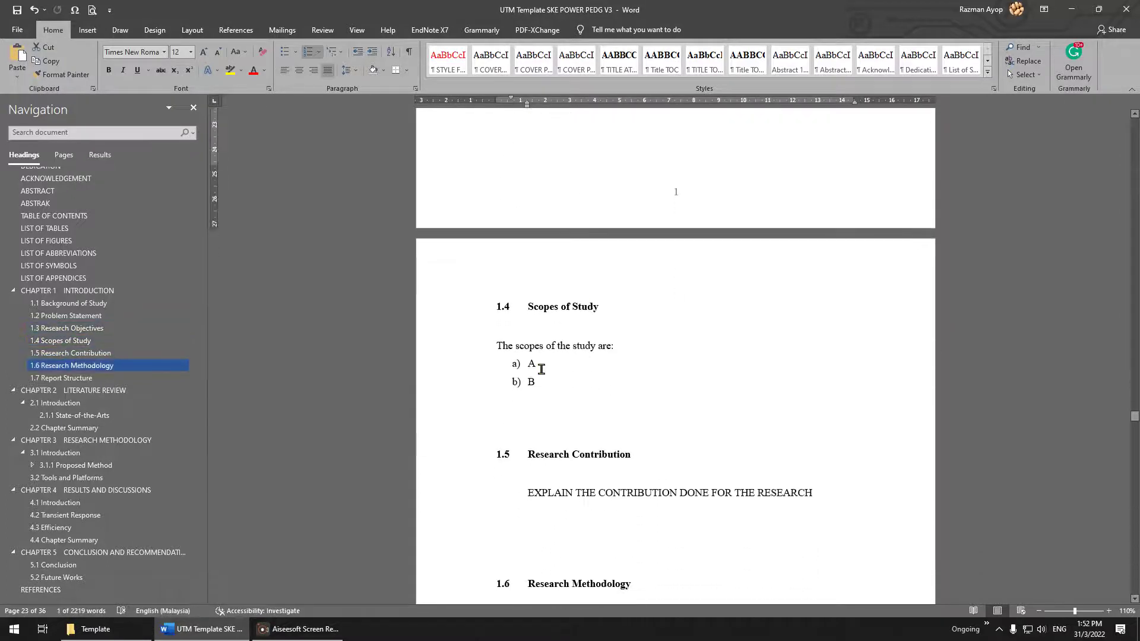
click(541, 370)
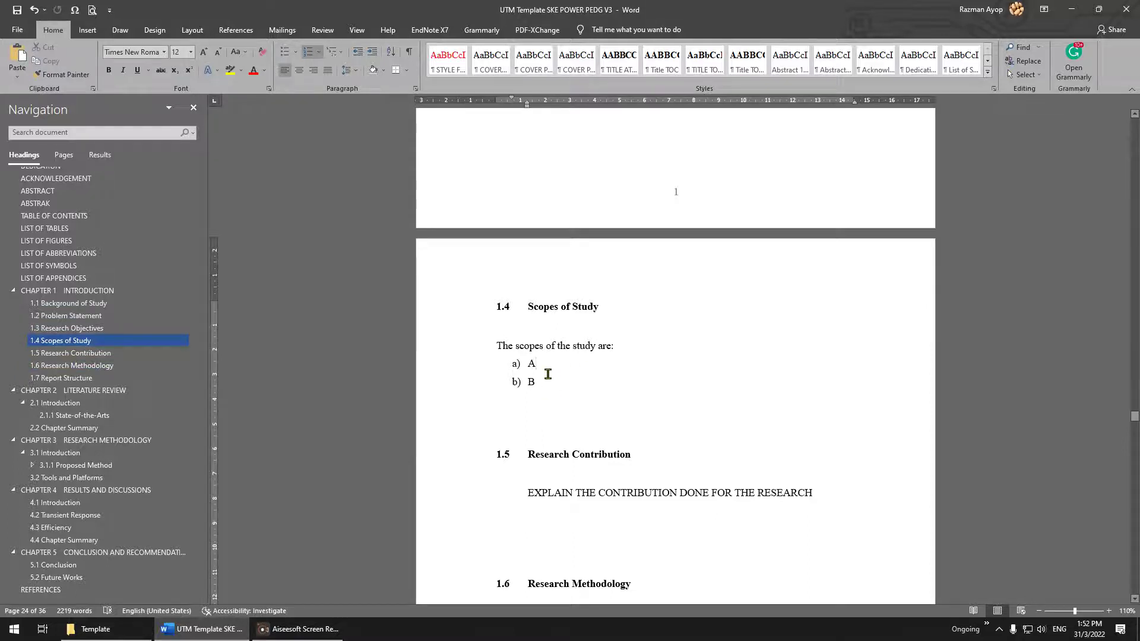
Match the remaining objectives against the scope items, highlighting the full objectives list and then the scopes list
scroll(546, 380, up, 3)
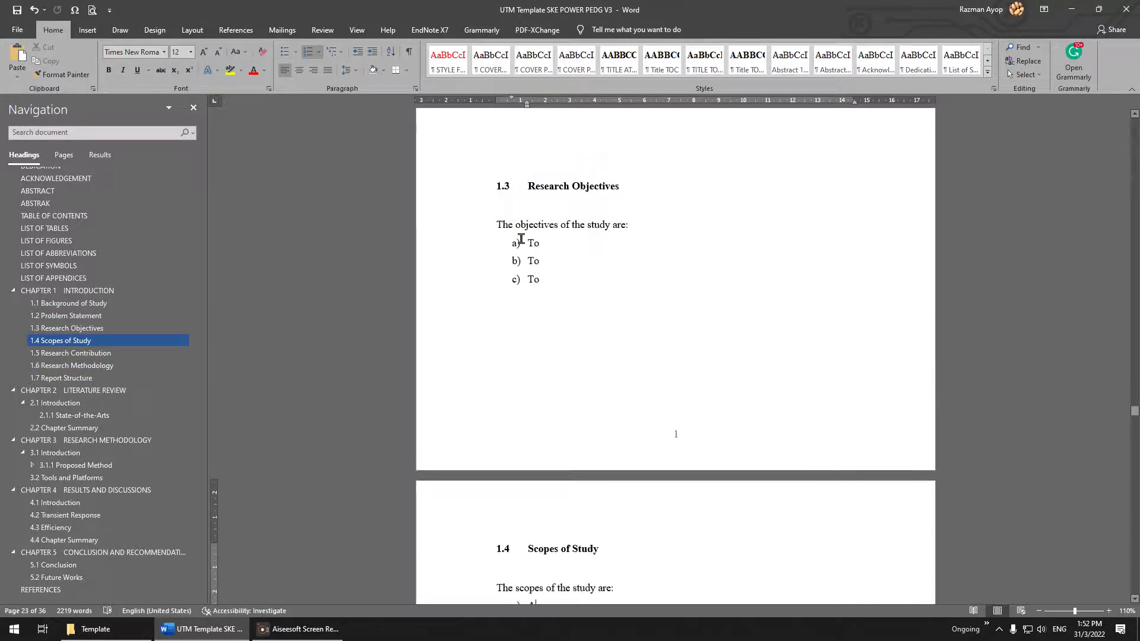
click(541, 279)
scroll(580, 369, down, 2)
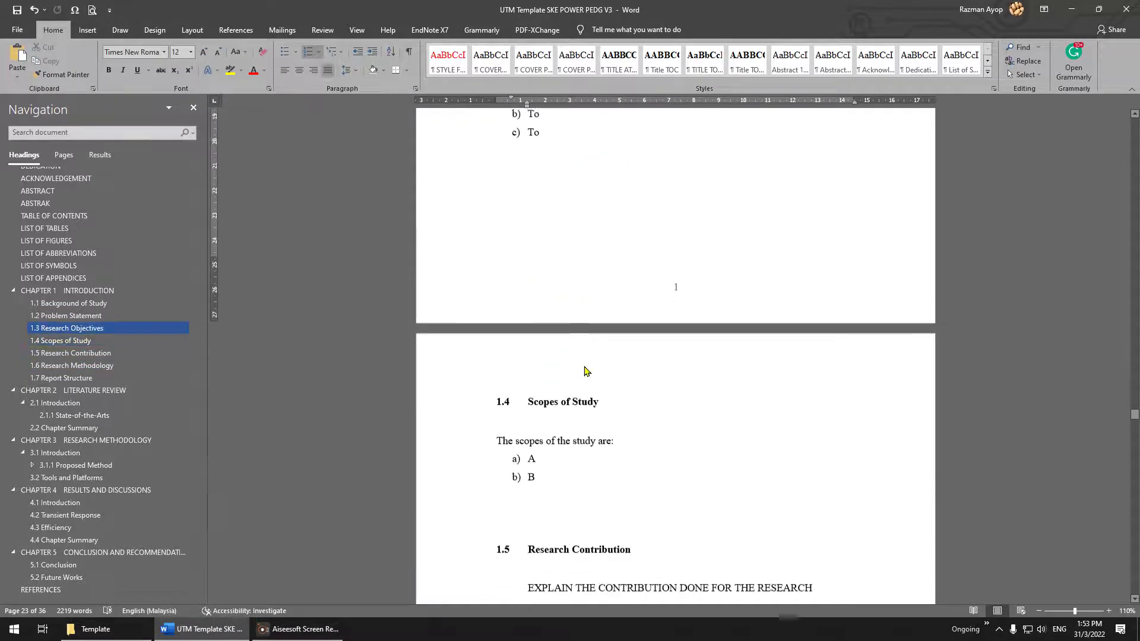
click(556, 478)
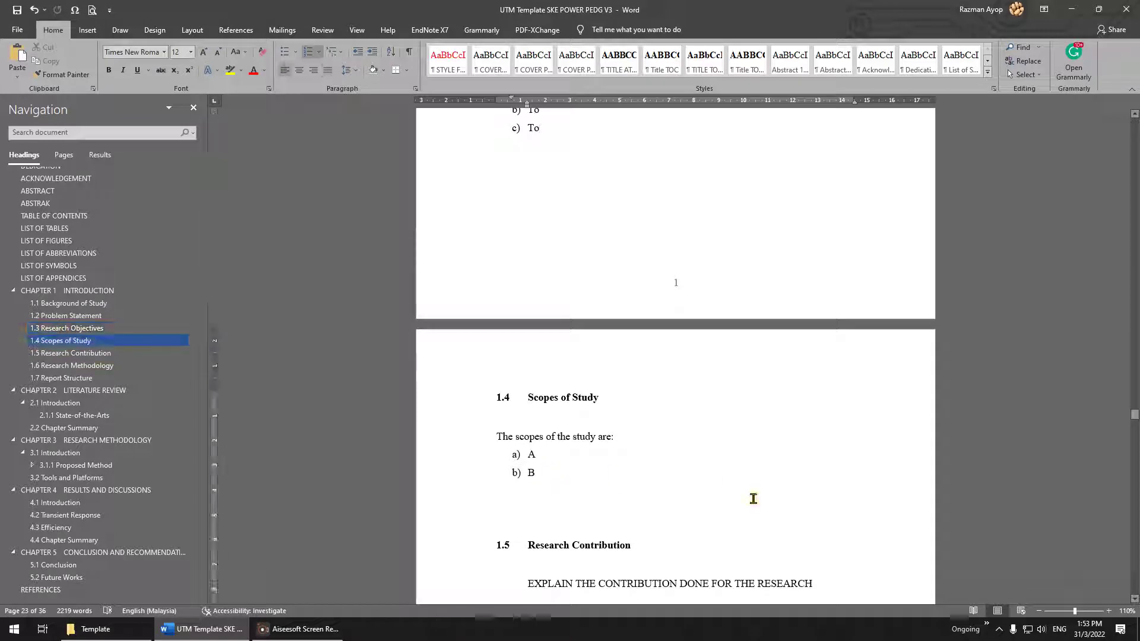
scroll(659, 321, up, 2)
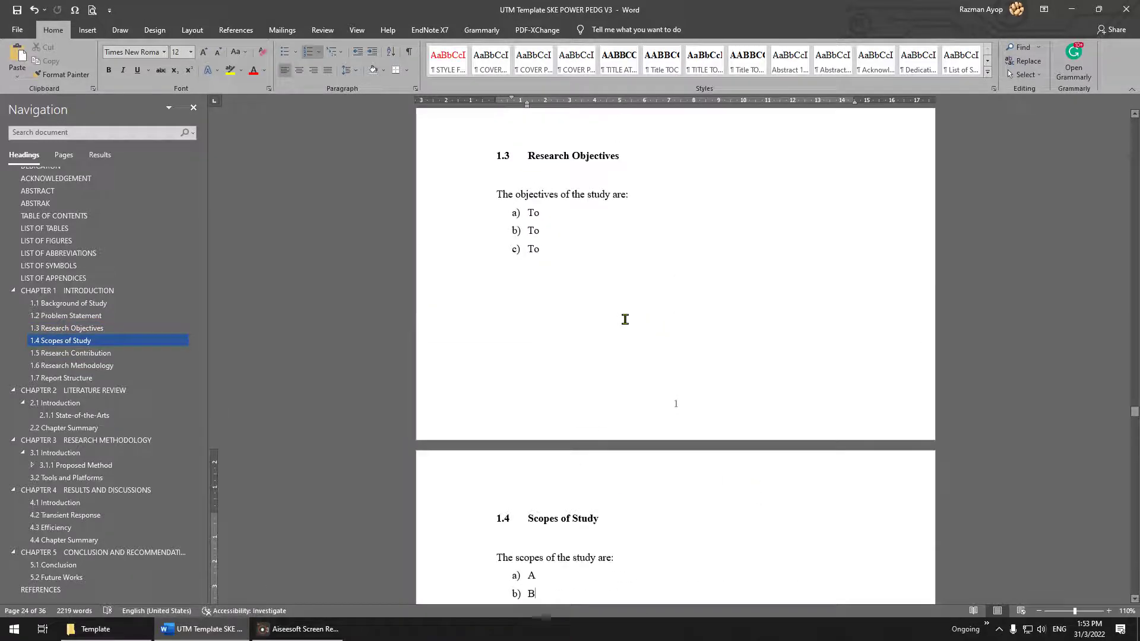
drag(544, 250, 526, 212)
scroll(576, 465, down, 2)
drag(527, 454, 551, 478)
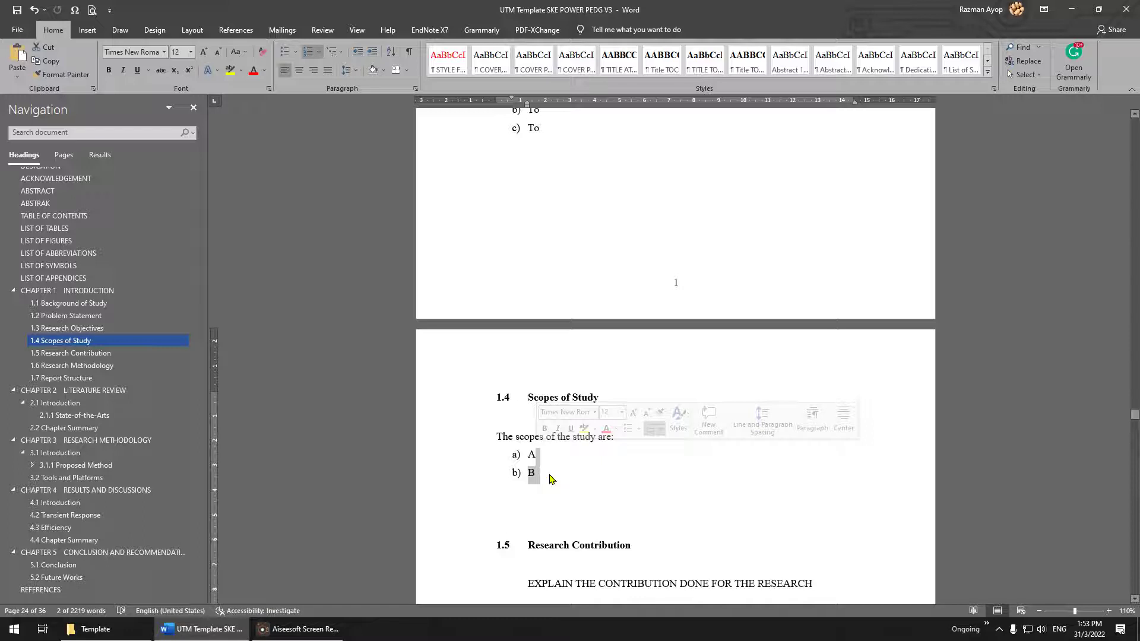
click(571, 461)
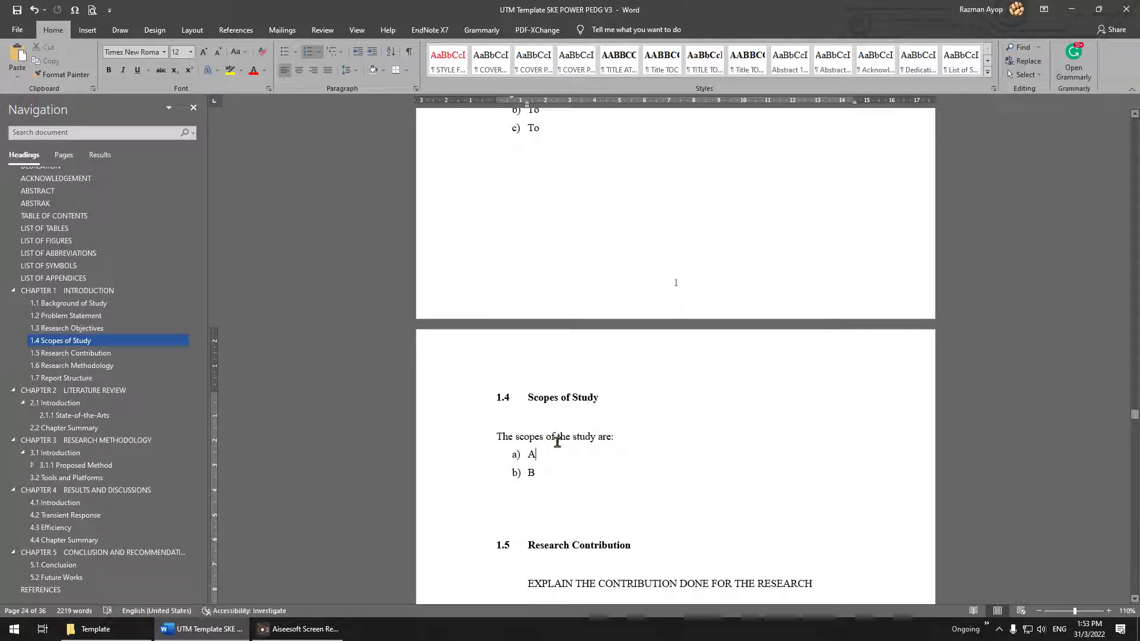
Review section 1.5 Research Contribution and continue to 1.6 Research Methodology and 1.7 Report Structure
scroll(560, 467, down, 3)
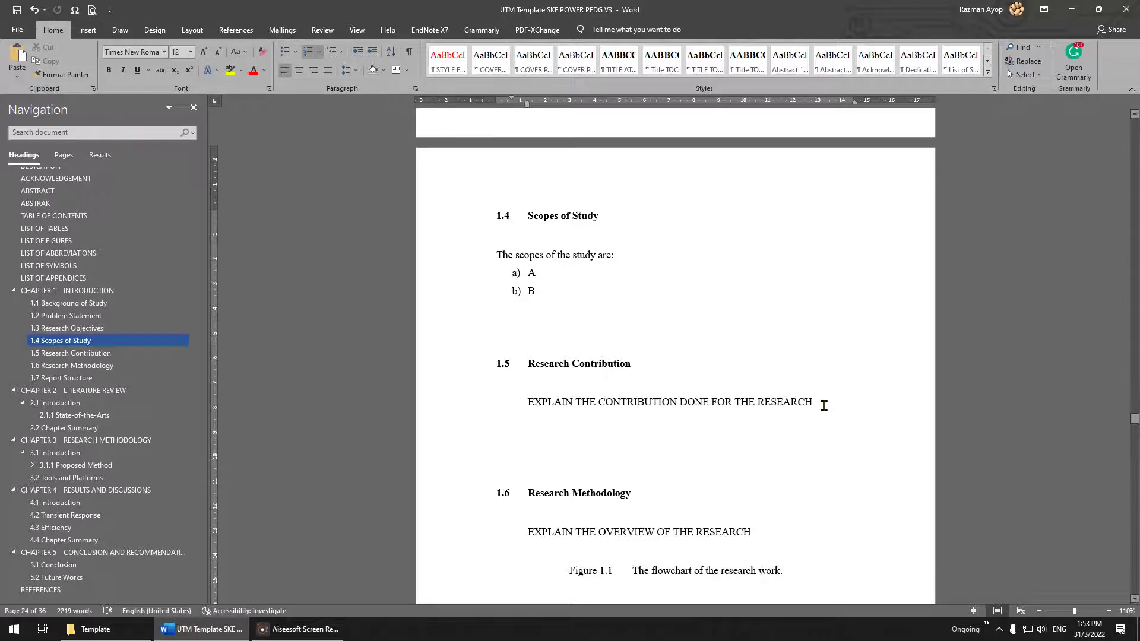
scroll(715, 387, down, 1)
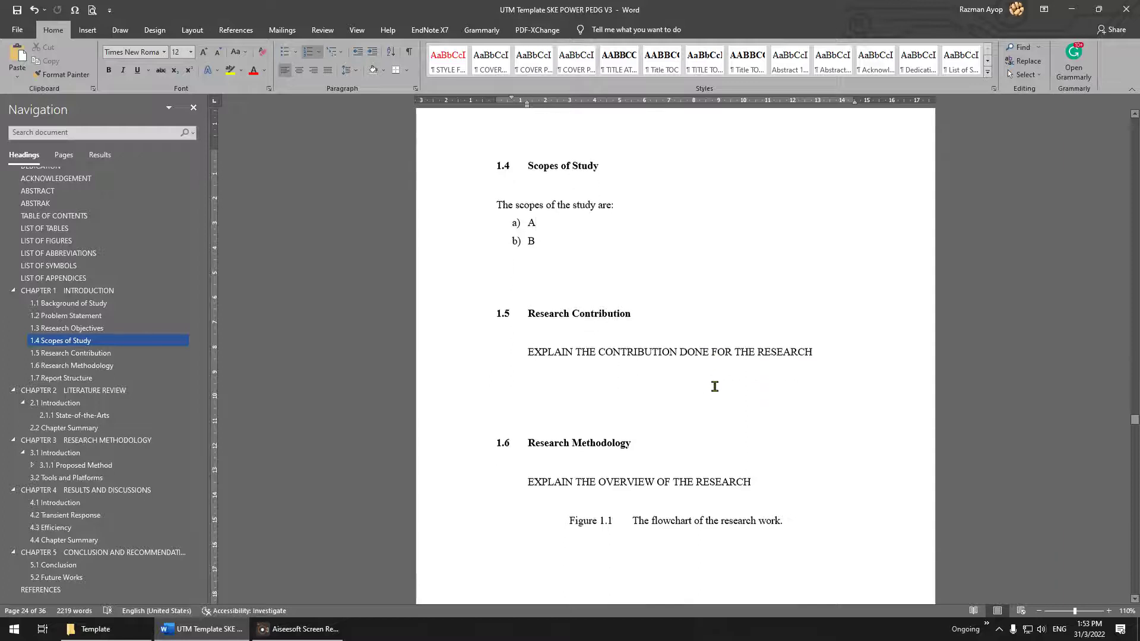
scroll(715, 386, down, 3)
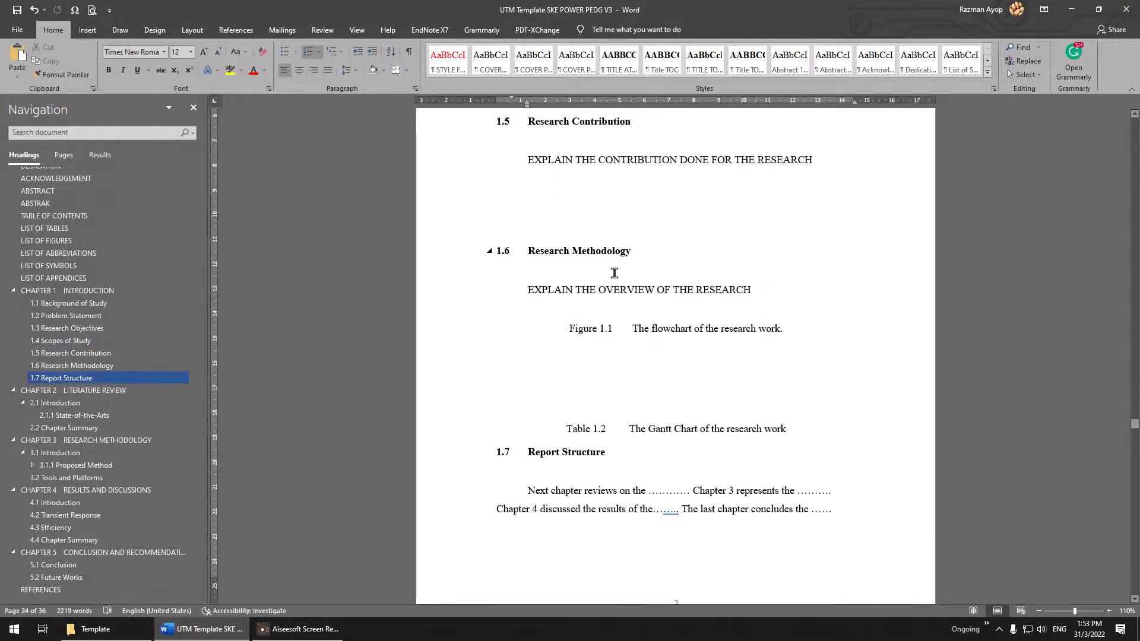
Compare section 1.6 Research Methodology with the Chapter 3 heading of the same name, returning to section 1.6
drag(625, 251, 590, 249)
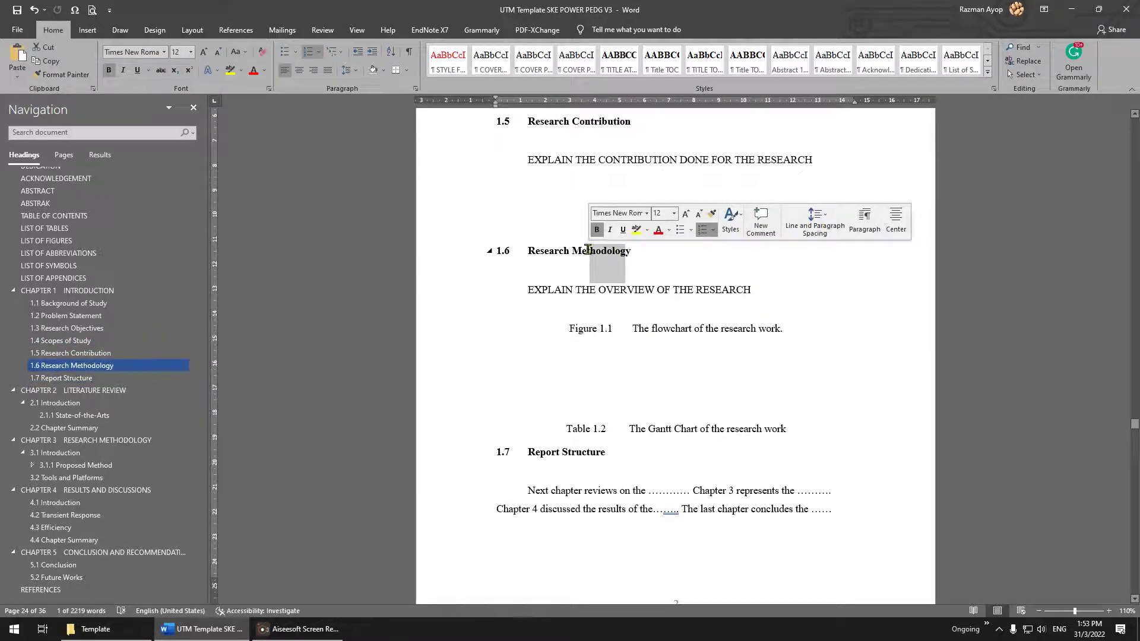
click(101, 443)
click(73, 365)
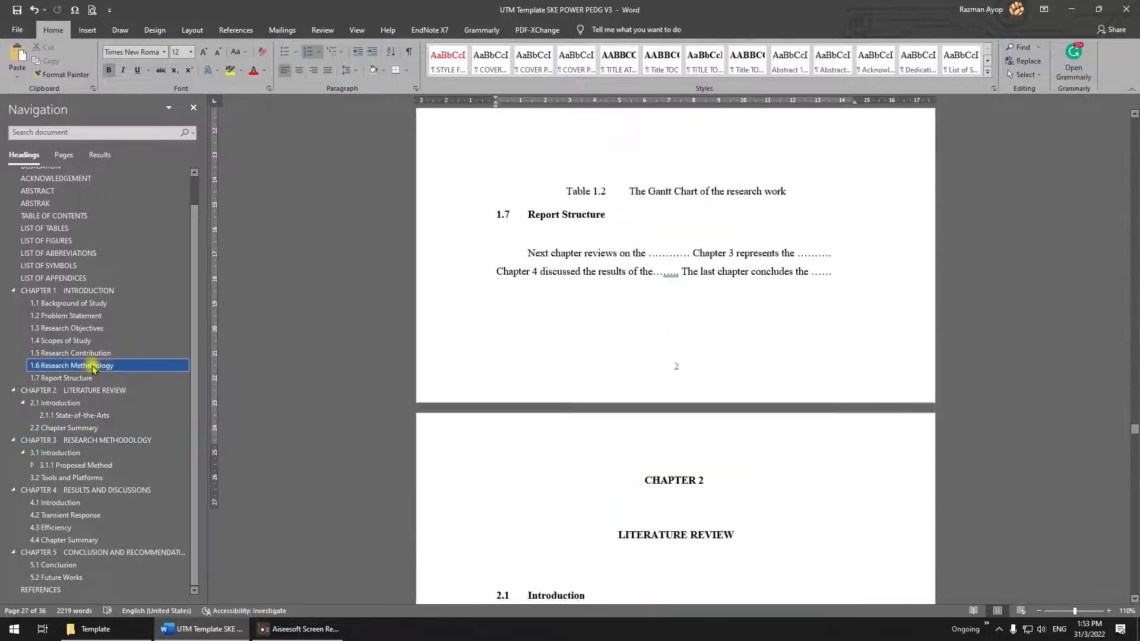
scroll(648, 315, up, 2)
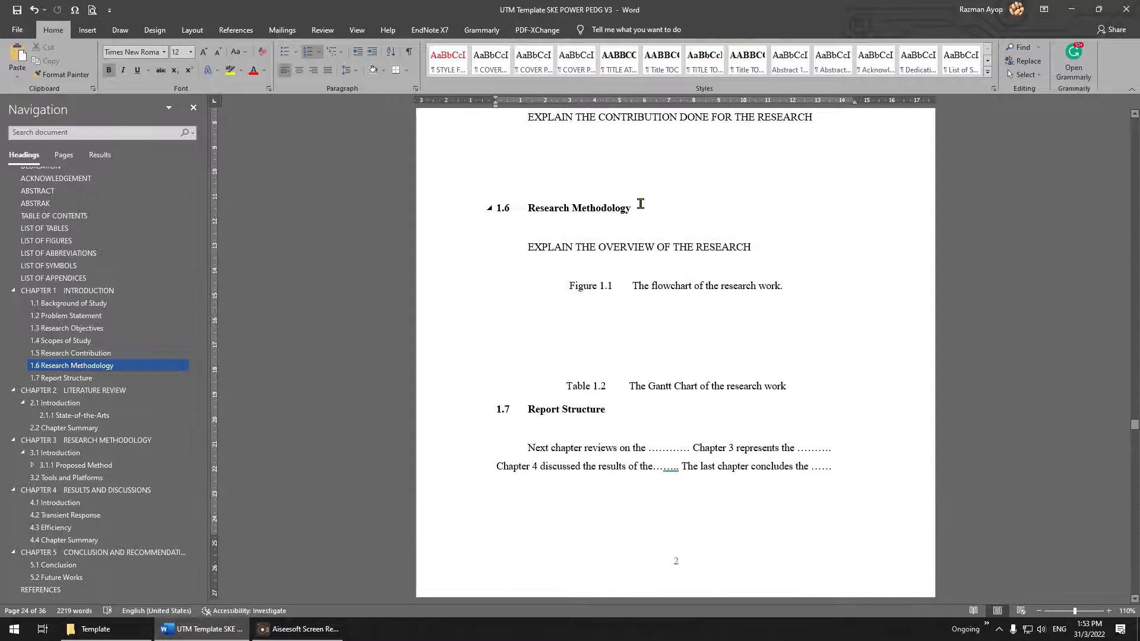
Highlight the 1.6 Research Methodology heading, the research flowchart caption and the Gantt chart caption in turn
drag(640, 204, 507, 209)
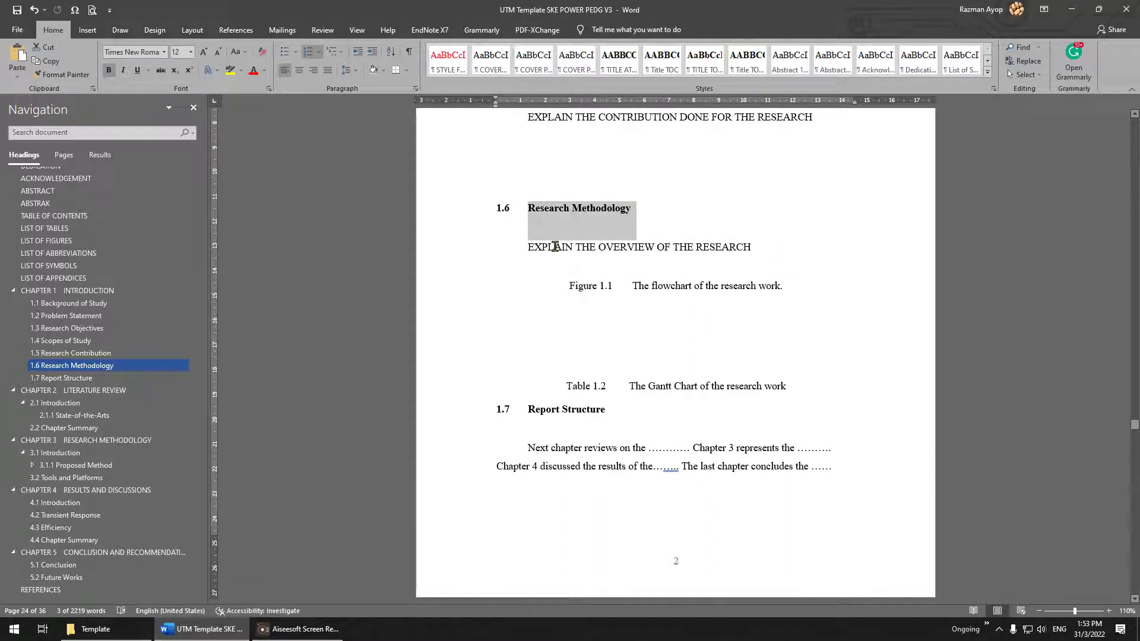
drag(812, 286, 633, 288)
drag(788, 386, 624, 386)
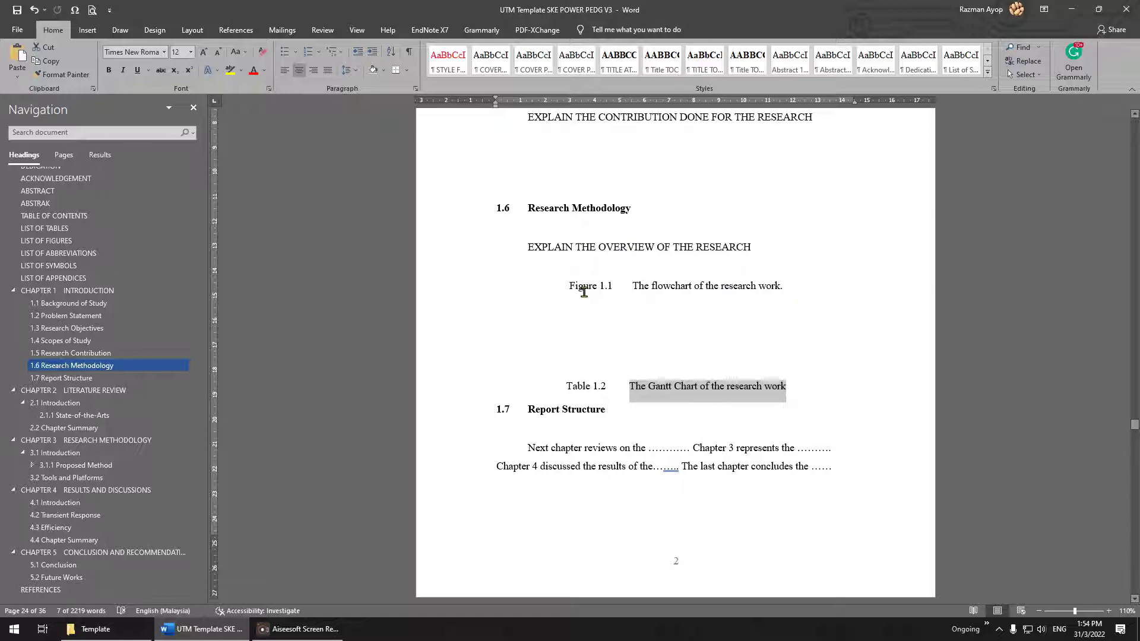
Visit the Chapter 3 Research Methodology page again and go back to section 1.6
click(64, 441)
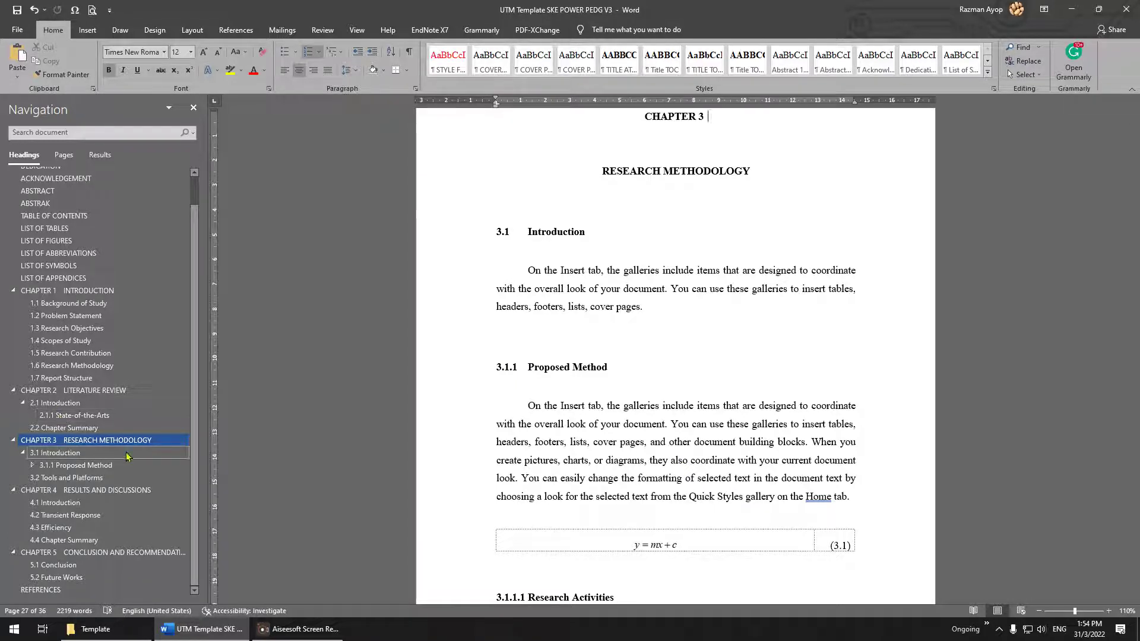
click(89, 366)
scroll(817, 418, up, 3)
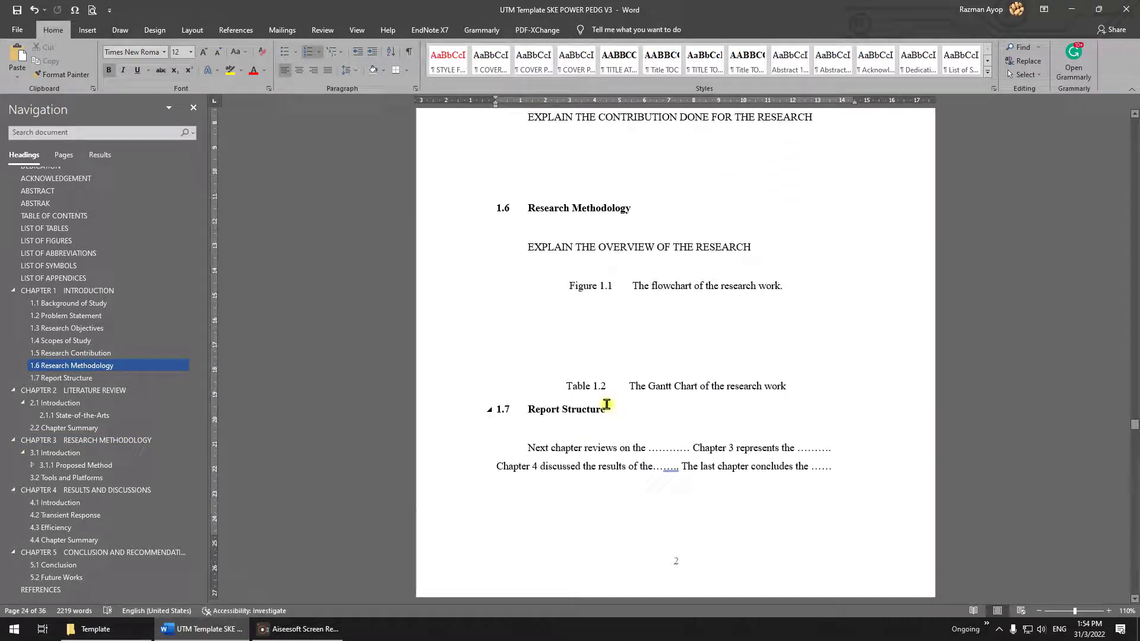
Examine section 1.7 Report Structure, highlighting its heading and the paragraph outlining the remaining chapters
triple_click(606, 404)
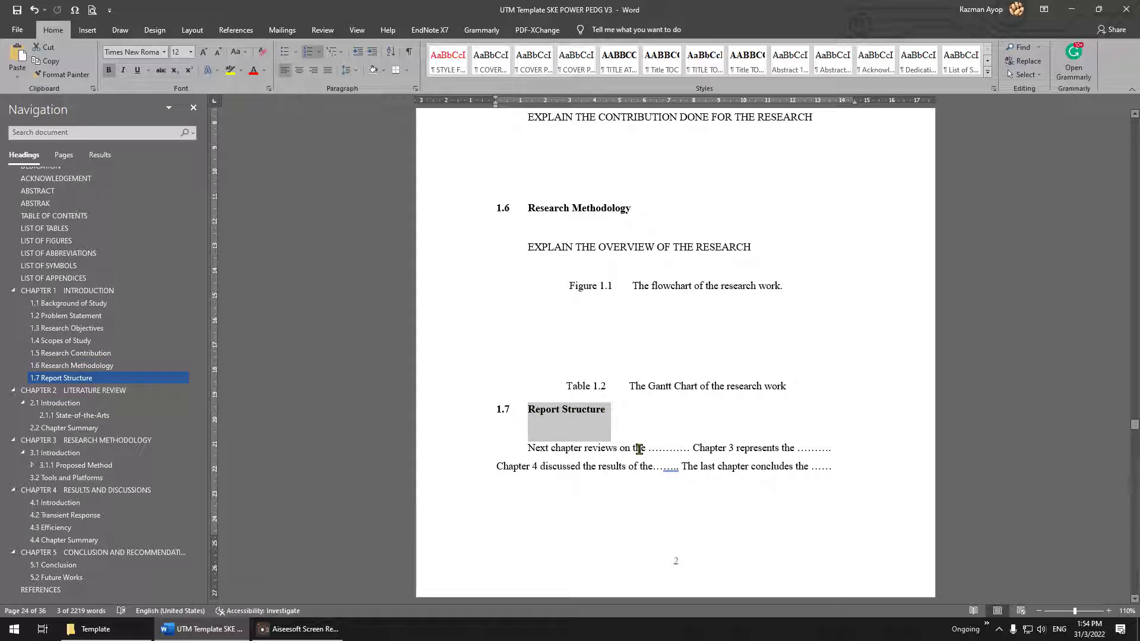
click(772, 389)
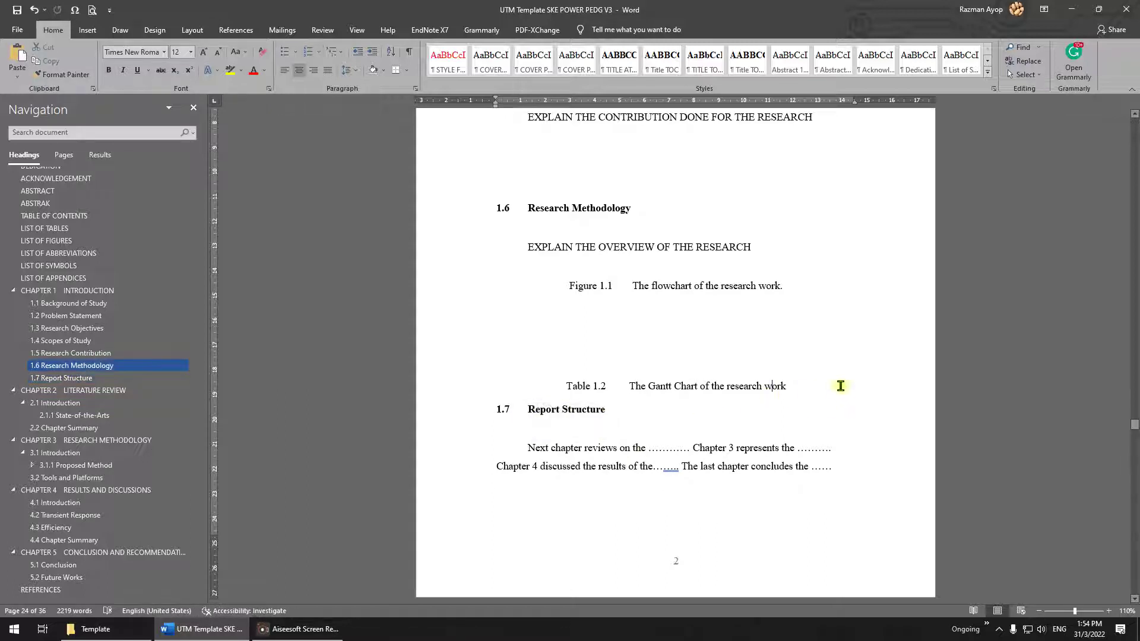
click(593, 447)
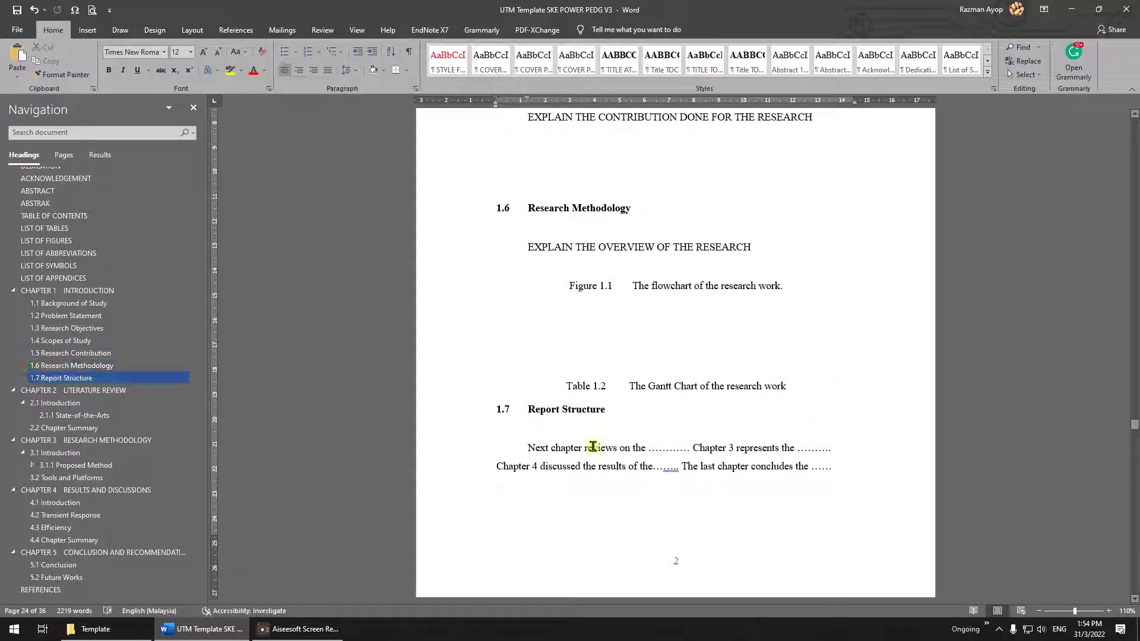
scroll(594, 433, down, 3)
drag(554, 313, 601, 319)
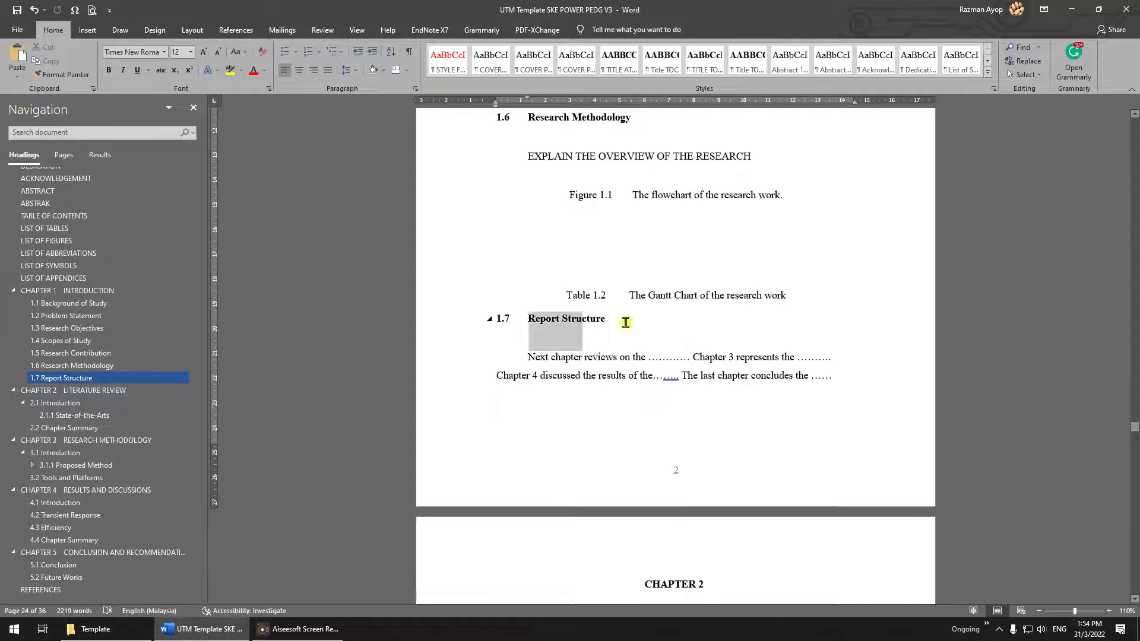
click(615, 375)
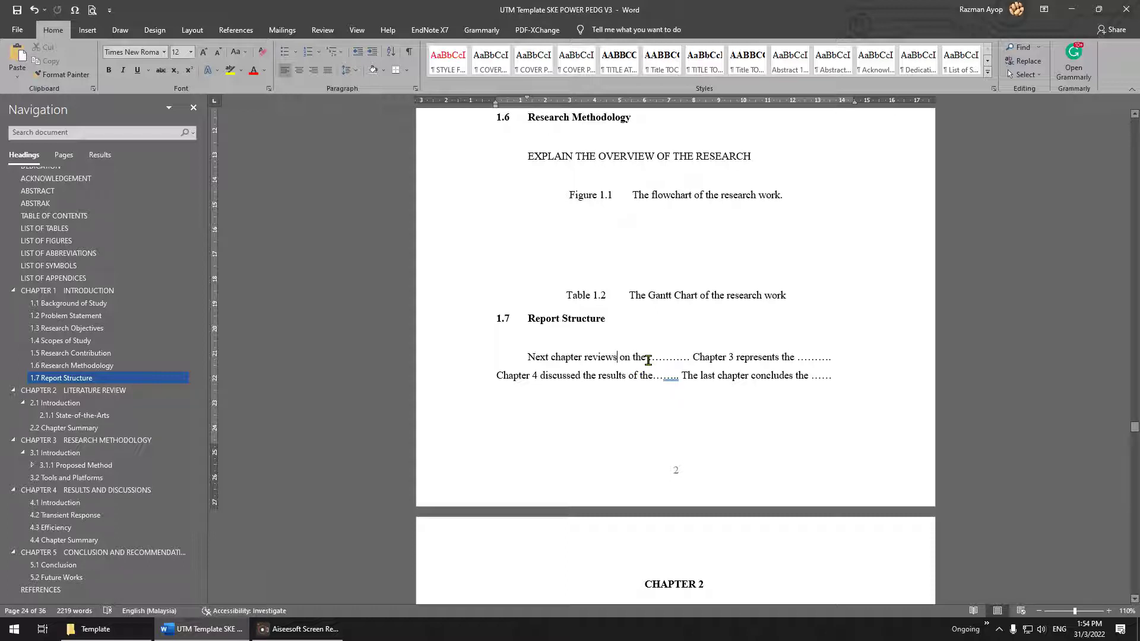
drag(846, 375, 523, 352)
Highlight the section 1.6 overview text with its figure and table captions, and continue to Chapter 2 Literature Review
scroll(524, 352, up, 1)
scroll(676, 321, down, 3)
scroll(676, 320, up, 3)
drag(793, 325, 598, 194)
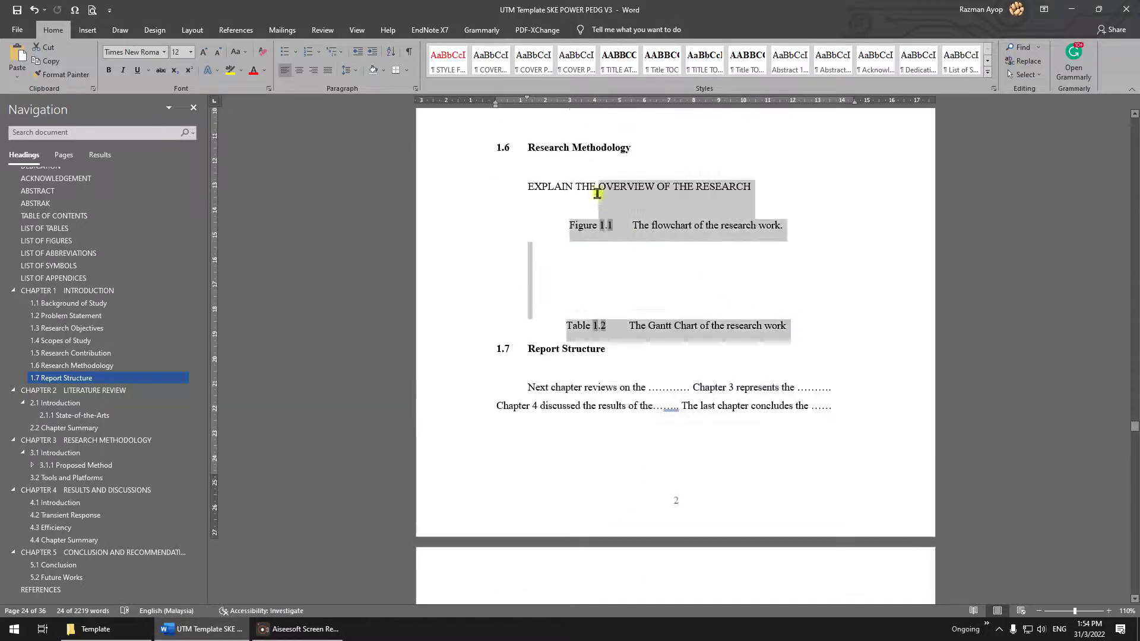
scroll(628, 416, down, 4)
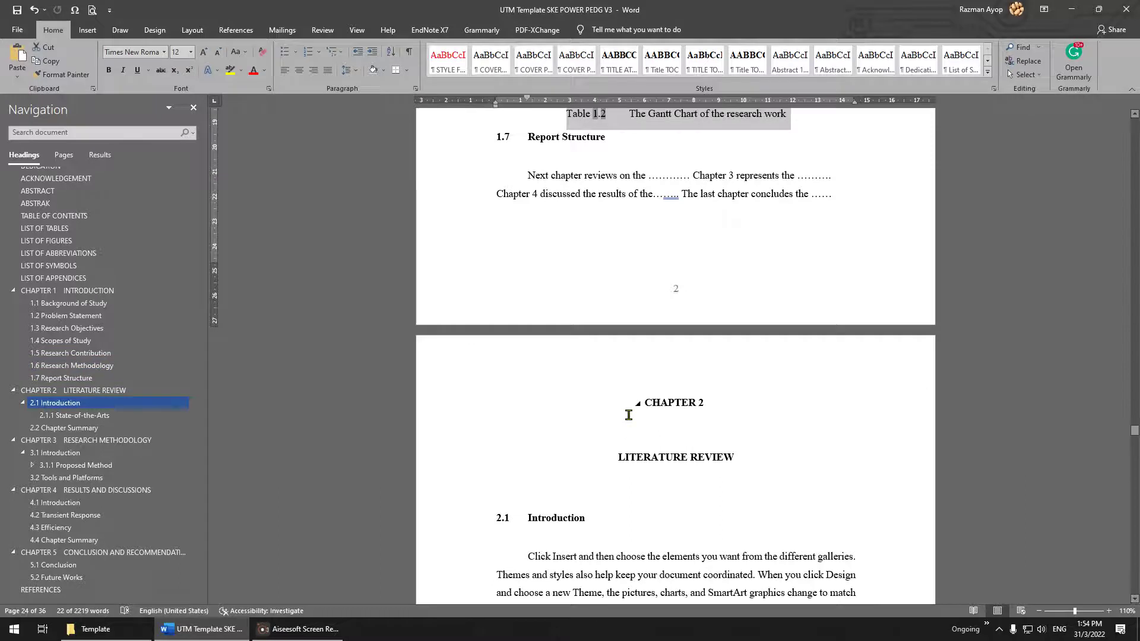
Examine section 2.1 Introduction in Chapter 2, with its equation, apple figure and Table 2.2, highlighting the section heading
scroll(674, 445, down, 7)
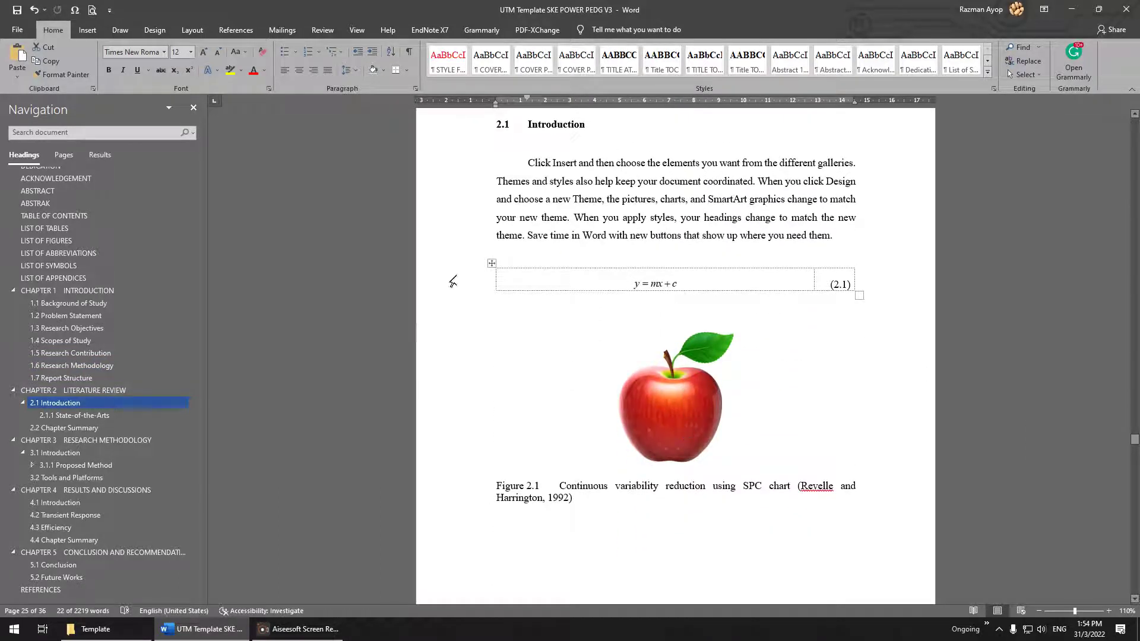
scroll(601, 317, up, 1)
scroll(601, 316, up, 4)
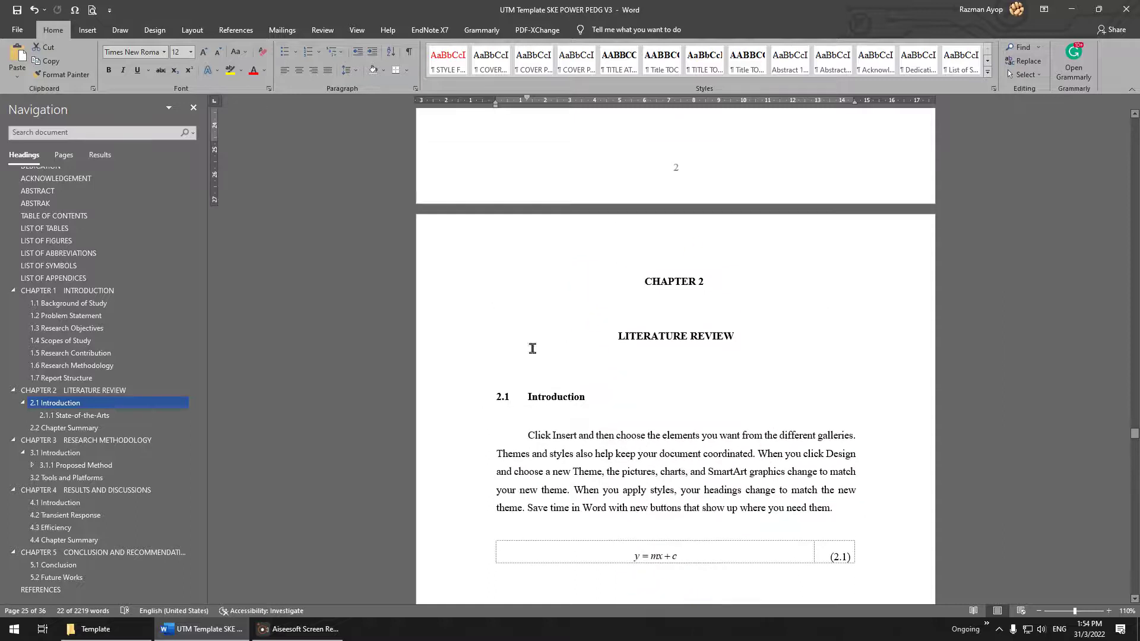
scroll(510, 432, down, 3)
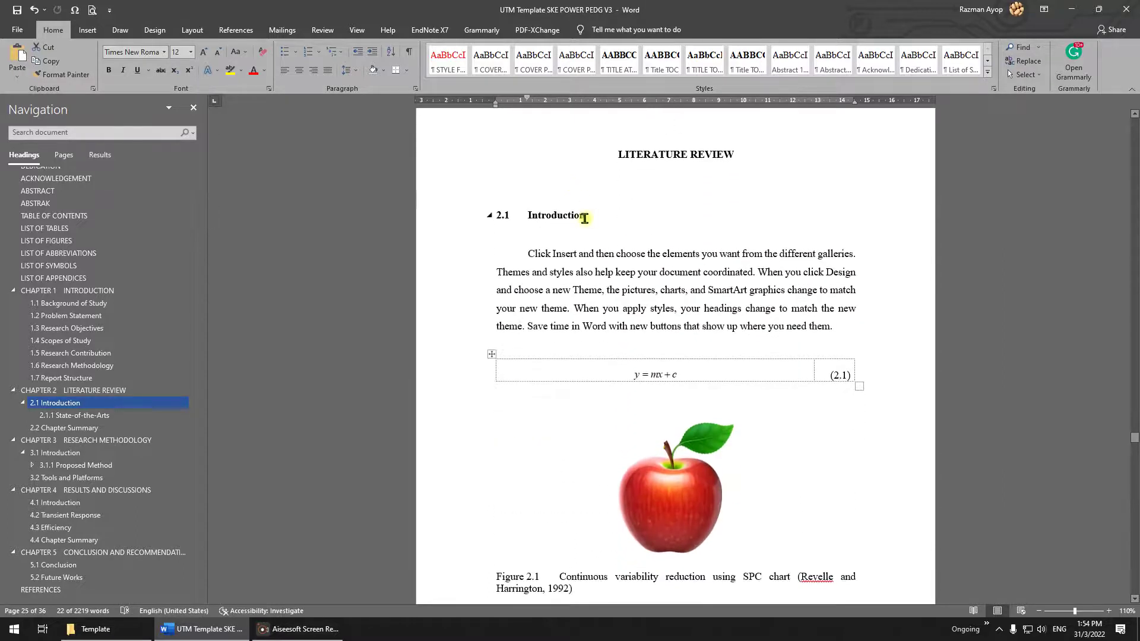
click(506, 215)
scroll(565, 247, down, 3)
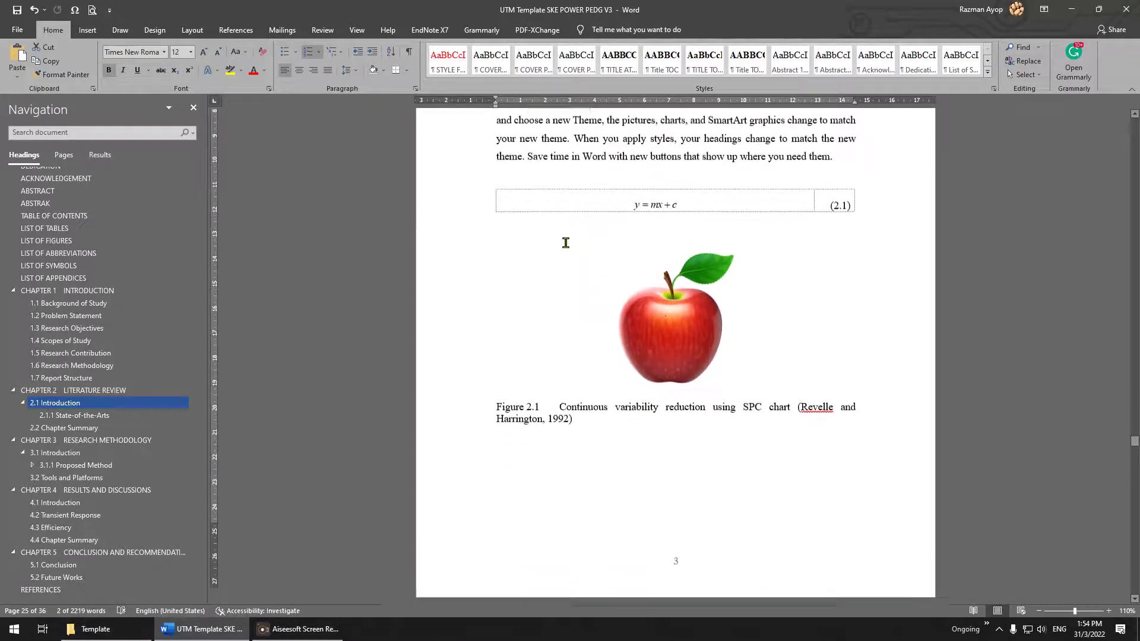
scroll(516, 311, down, 2)
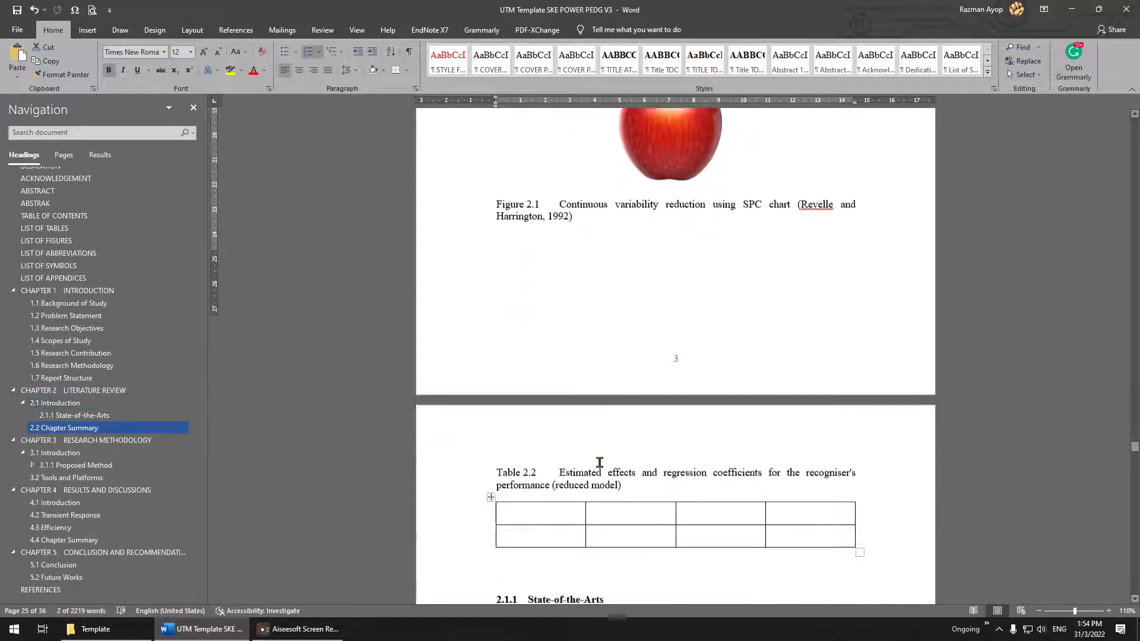
scroll(511, 407, down, 3)
scroll(515, 415, up, 3)
scroll(515, 415, up, 3)
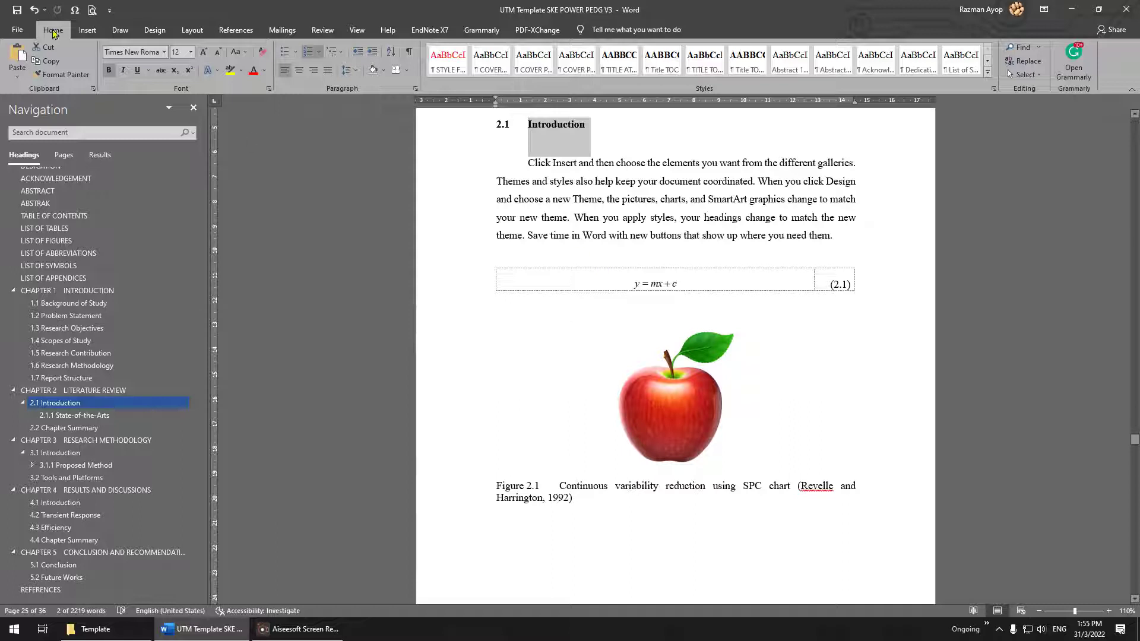
click(17, 11)
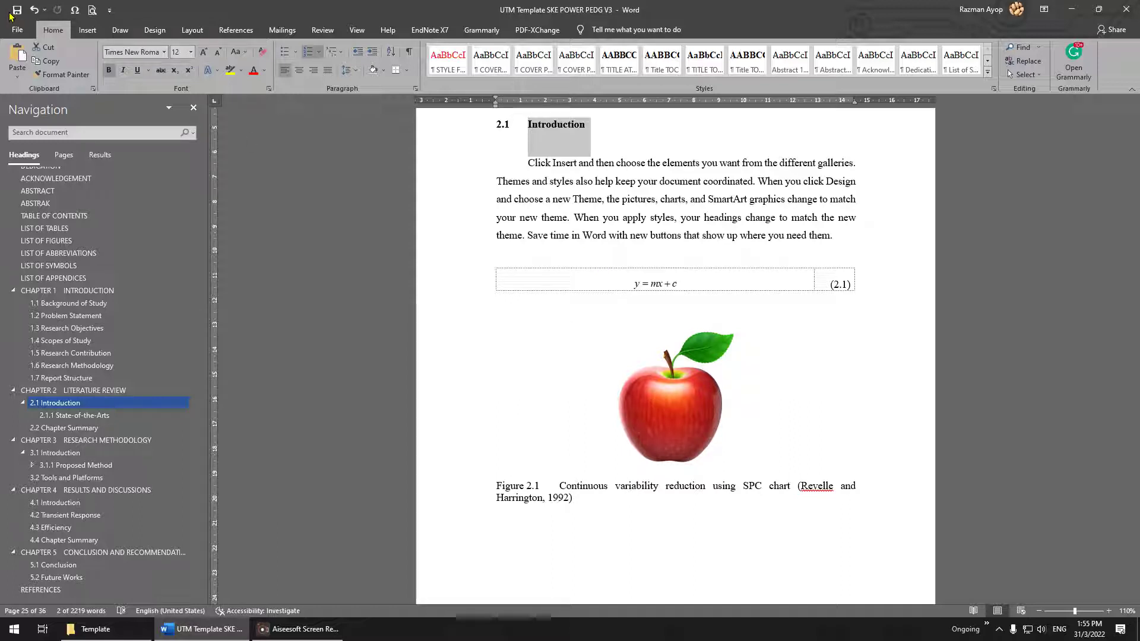
click(547, 274)
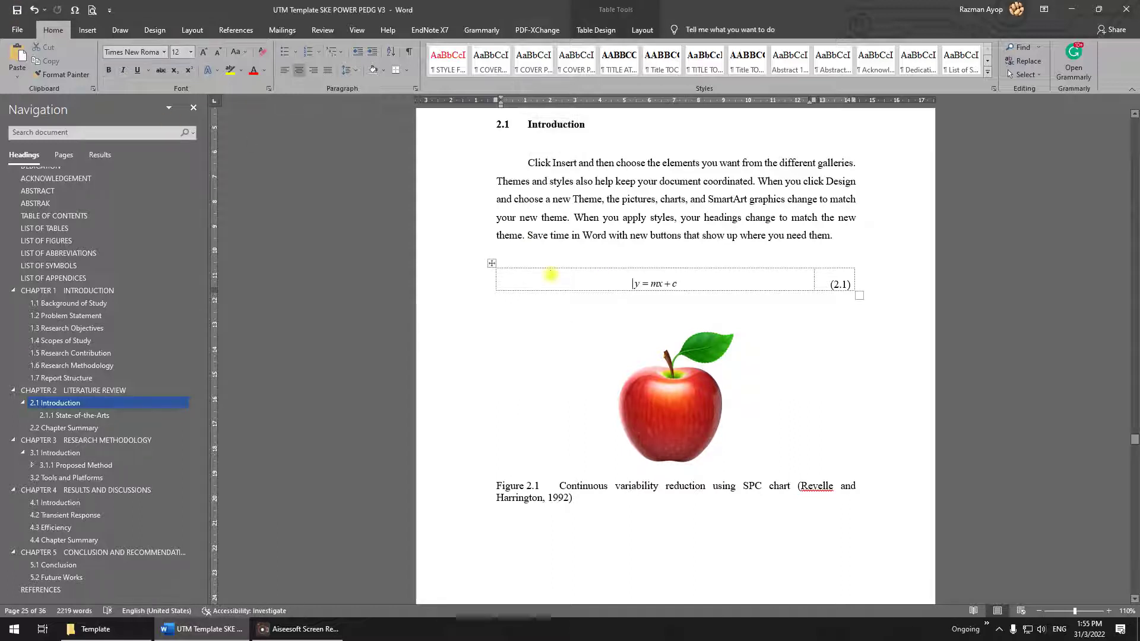
Insert a new second-level heading "aaaa" directly before the Chapter Summary heading in Chapter 2
click(74, 430)
scroll(511, 238, up, 4)
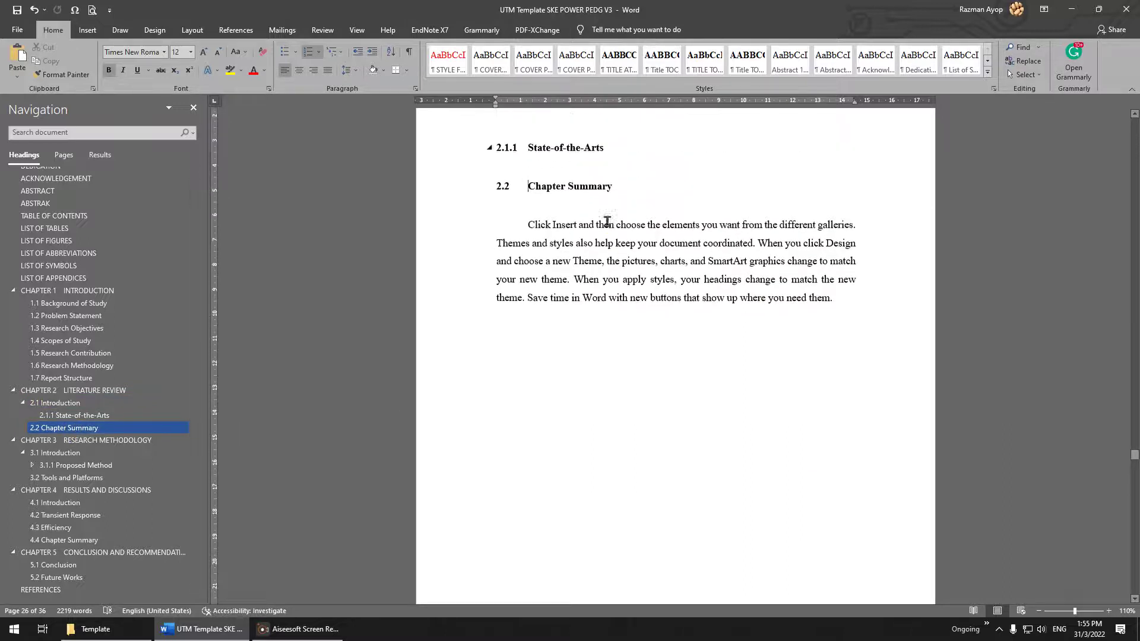
scroll(538, 248, up, 1)
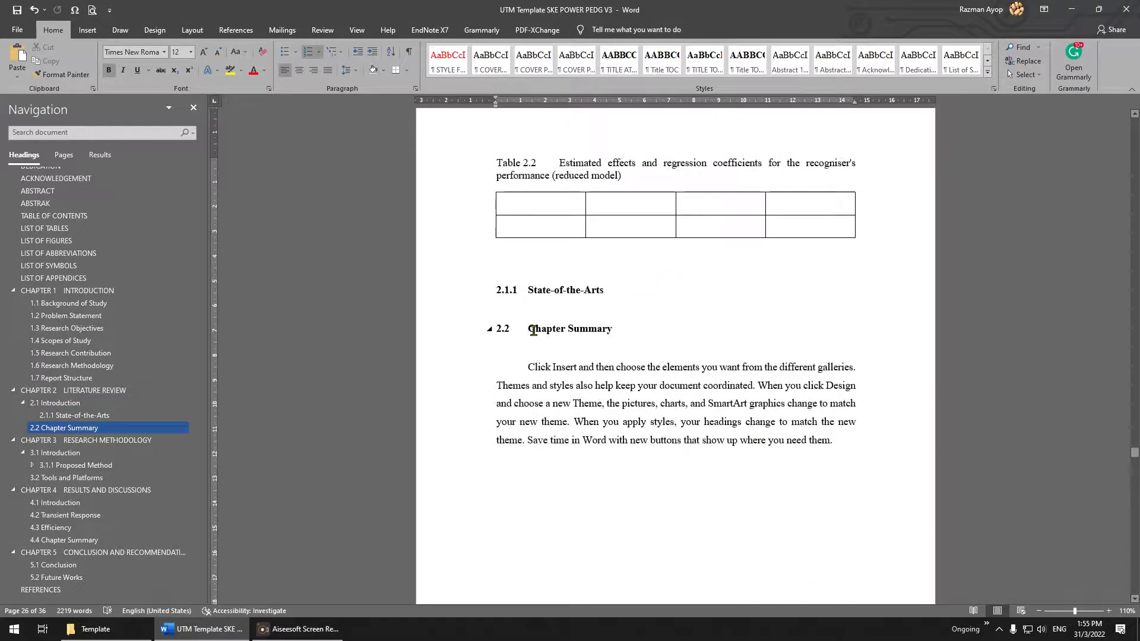
key(Return)
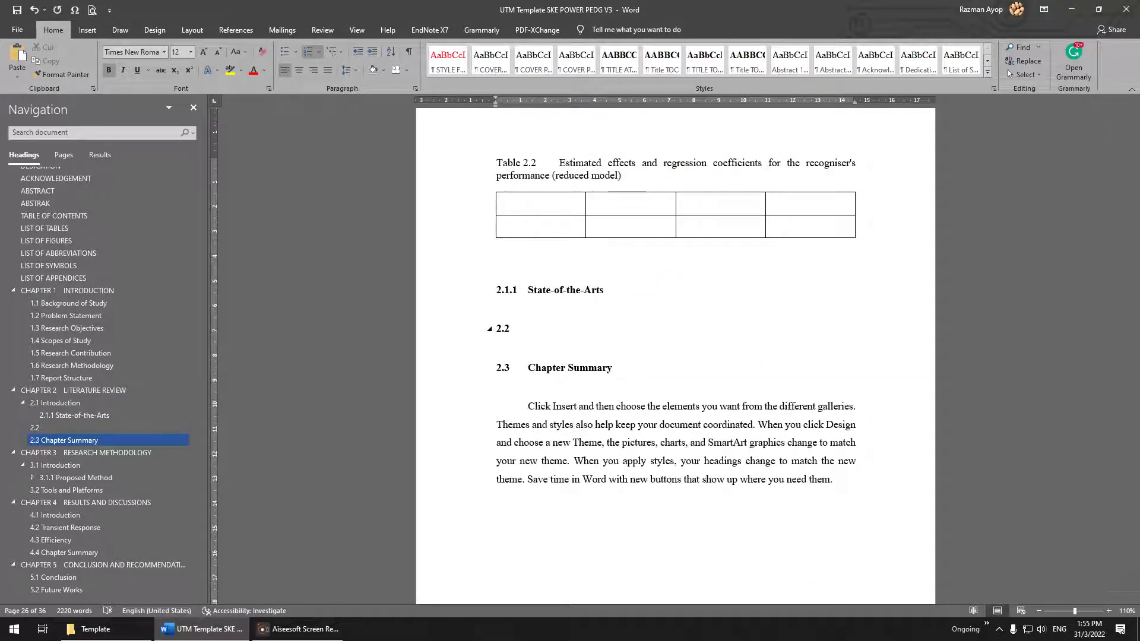
key(Up)
text(aaaa)
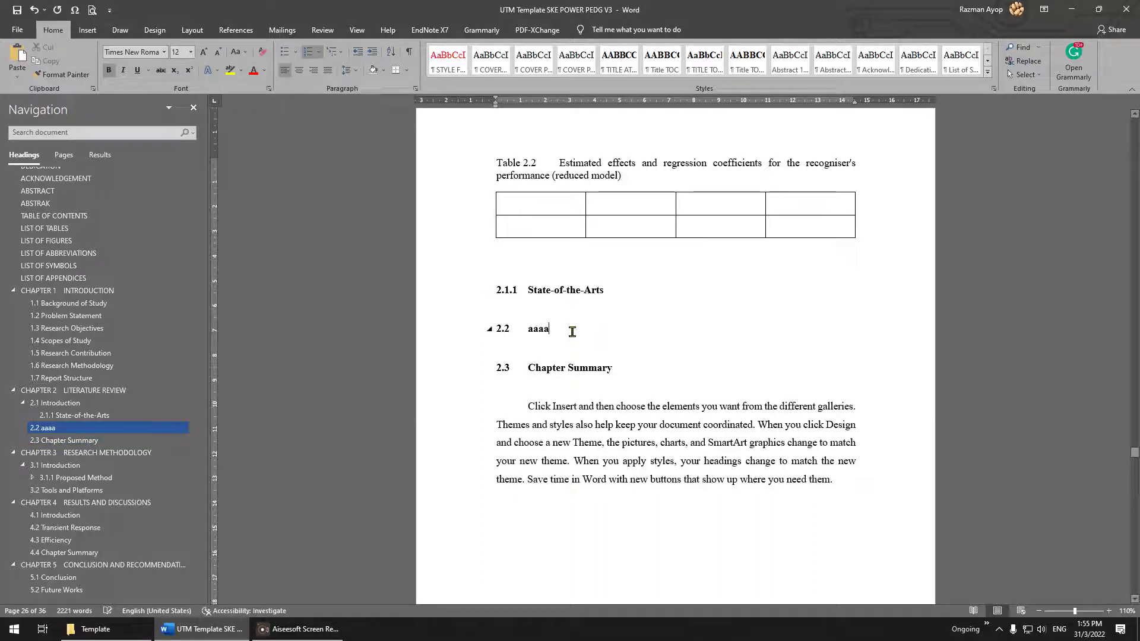
Add the body text "asdasfasfasf" under the new 2.2 Aaaa heading, followed by a paragraph break
key(Return)
text(asdasfasf)
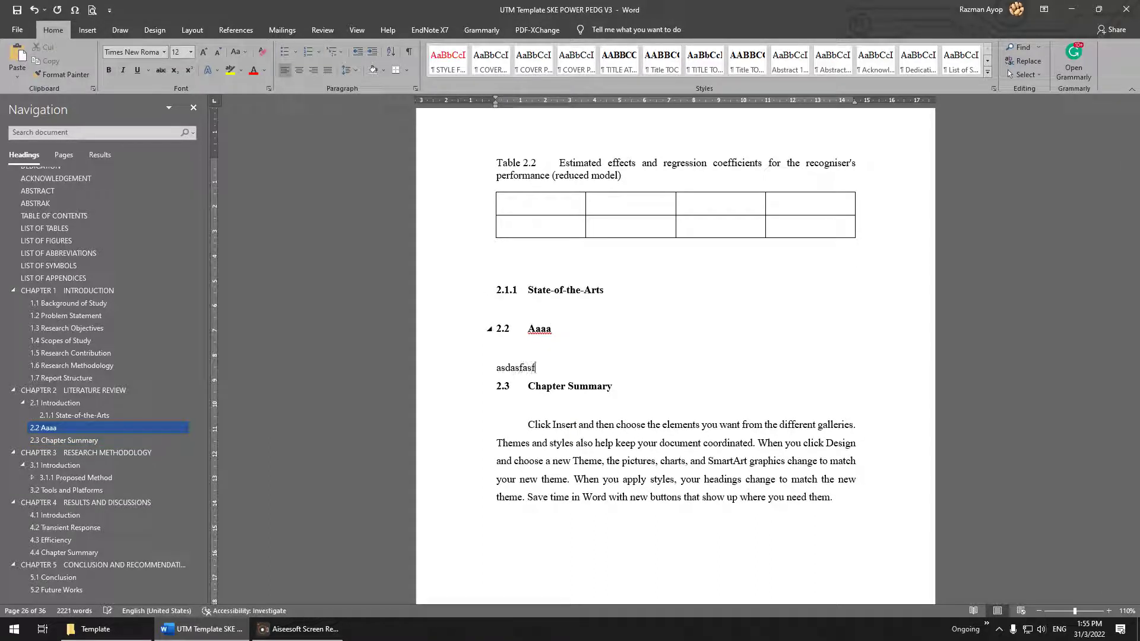
text(asf)
key(Return)
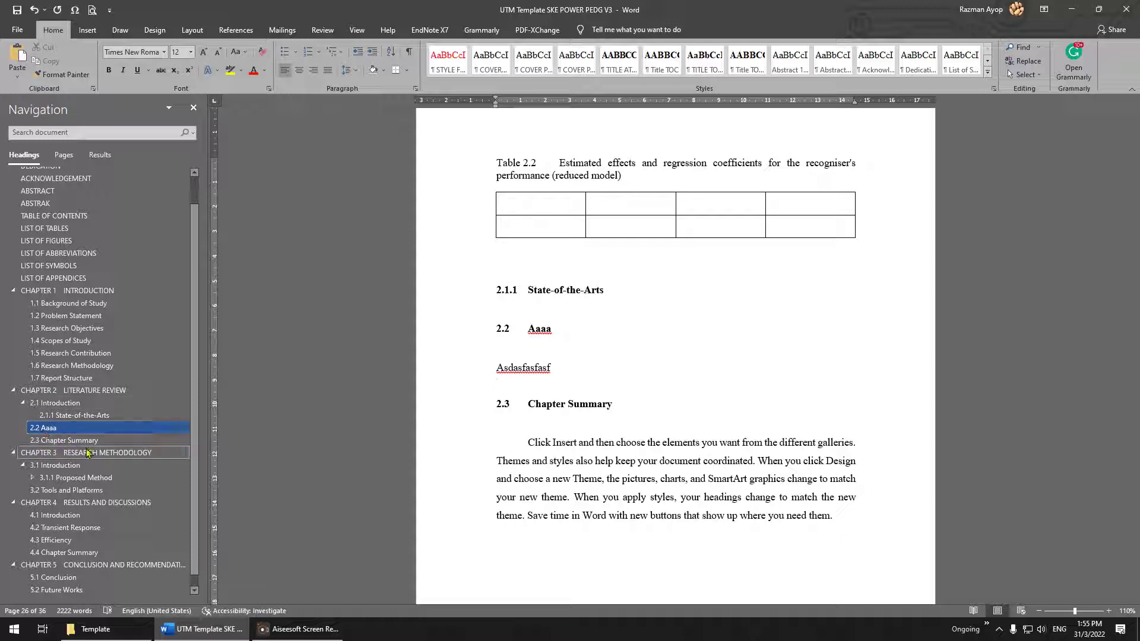
Go to the Table of Contents and update the entire table, including the headings and page numbers
scroll(89, 303, up, 2)
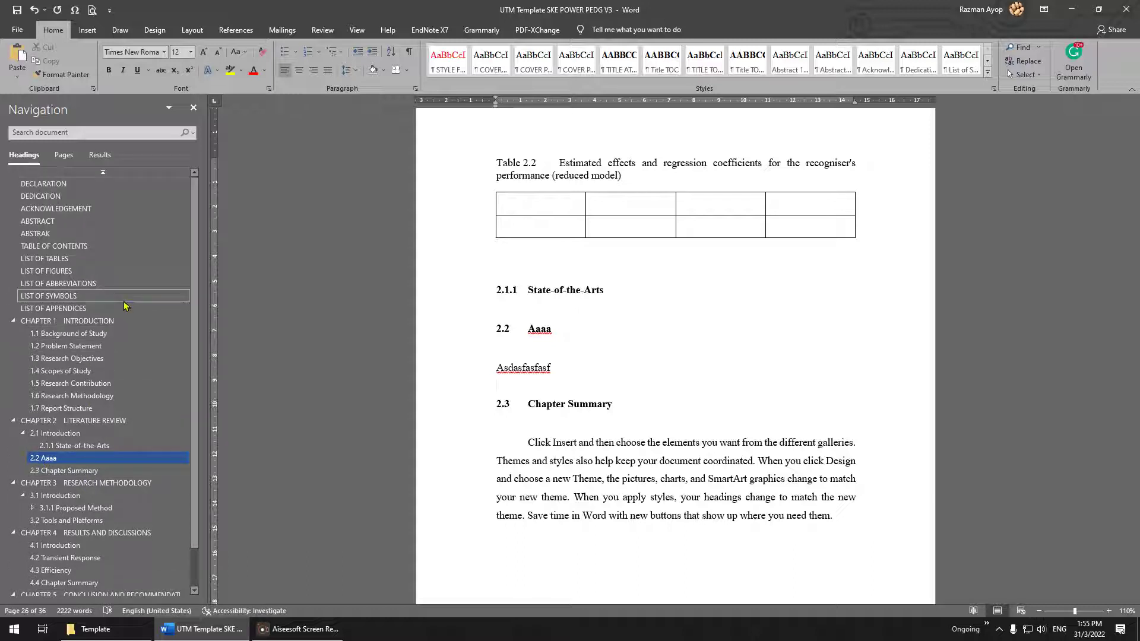
click(87, 248)
scroll(740, 397, down, 3)
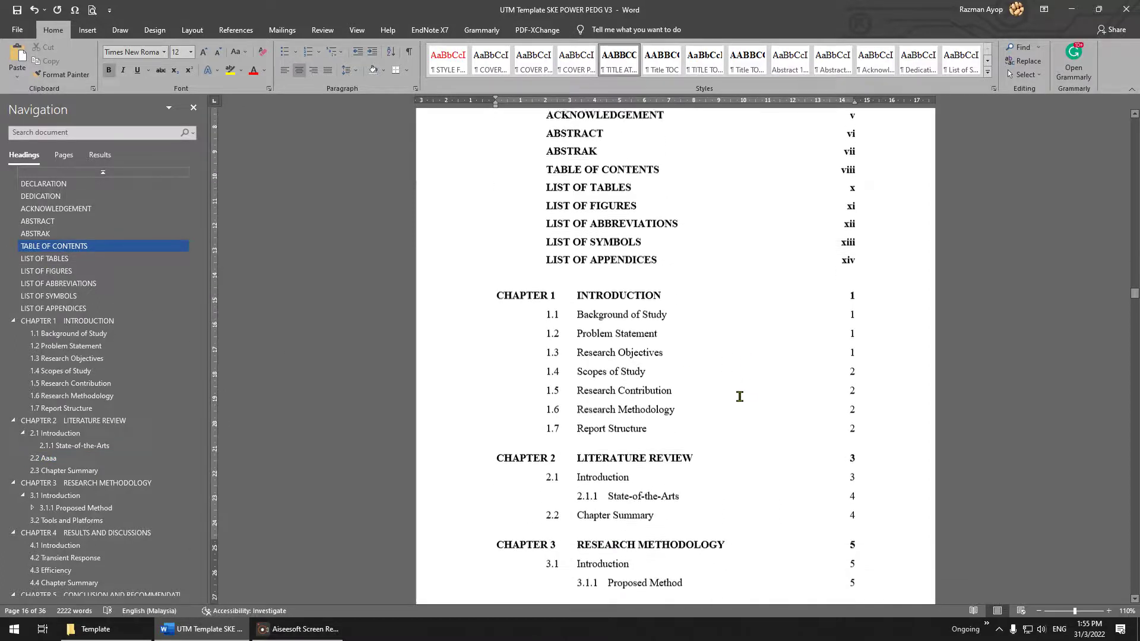
scroll(740, 397, down, 3)
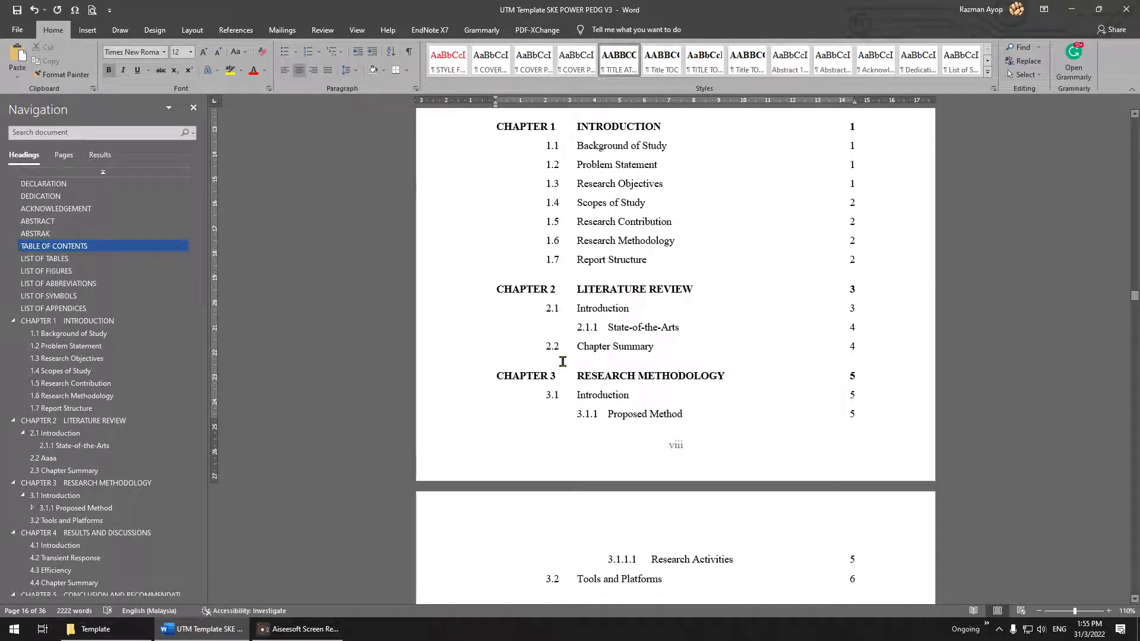
right_click(601, 308)
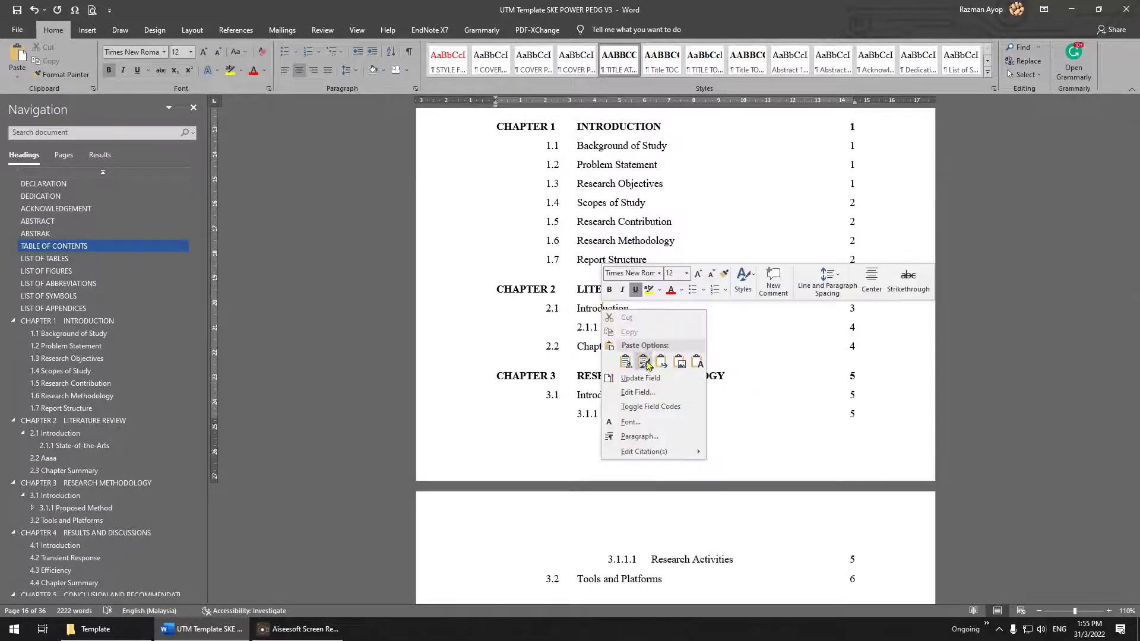
click(649, 382)
click(538, 313)
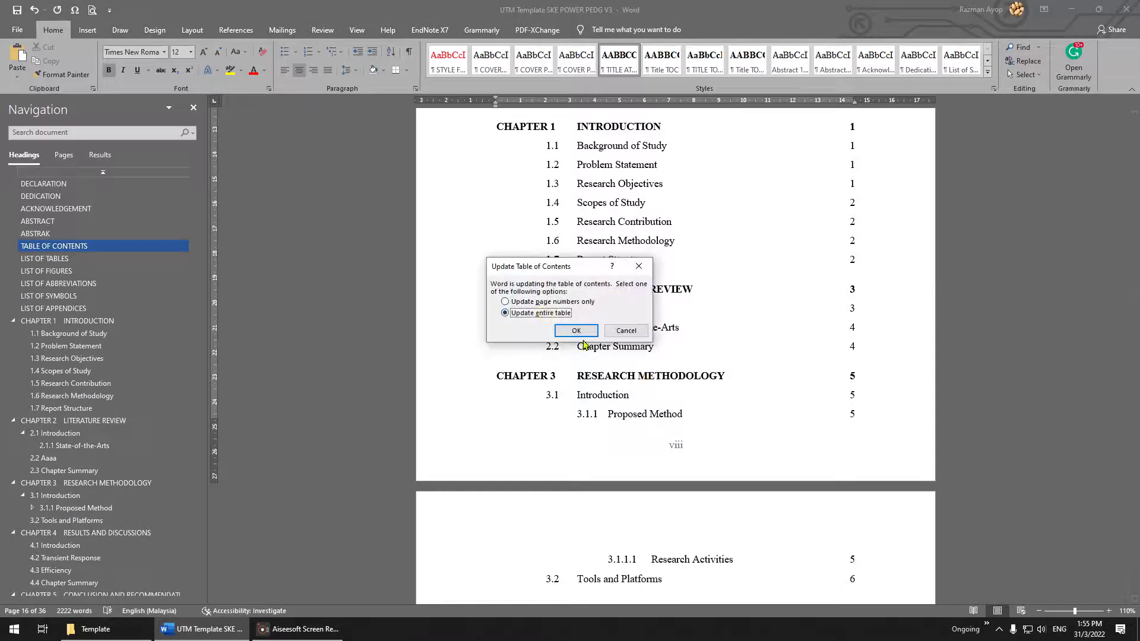
click(581, 333)
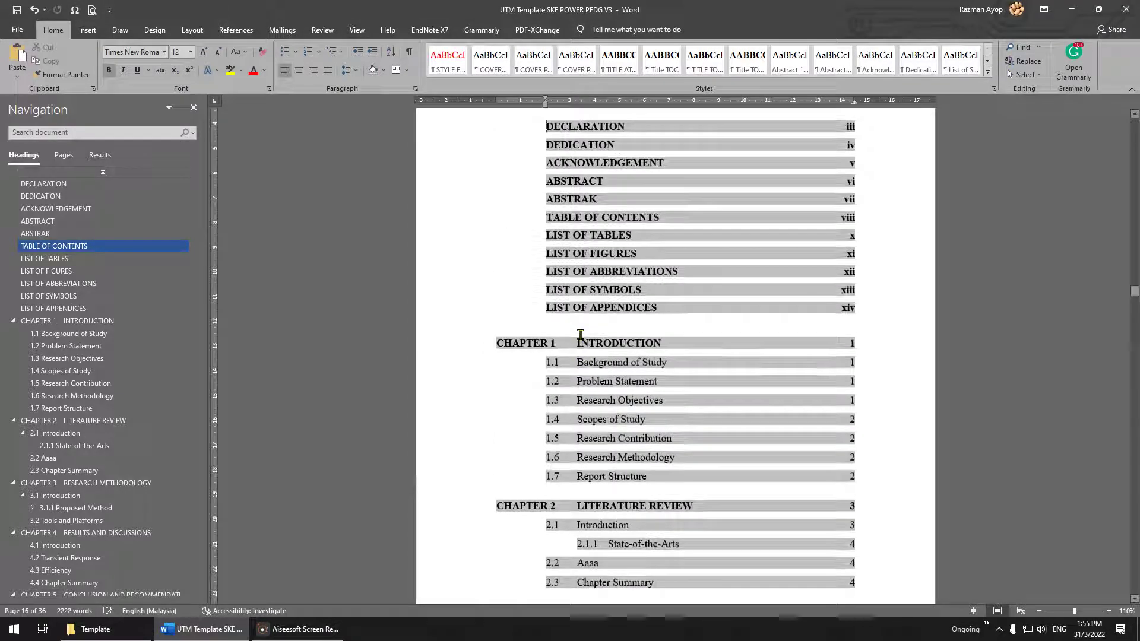
Locate the 2.2 Aaaa entry in the table of contents and follow its link to the section
scroll(581, 335, down, 3)
click(622, 356)
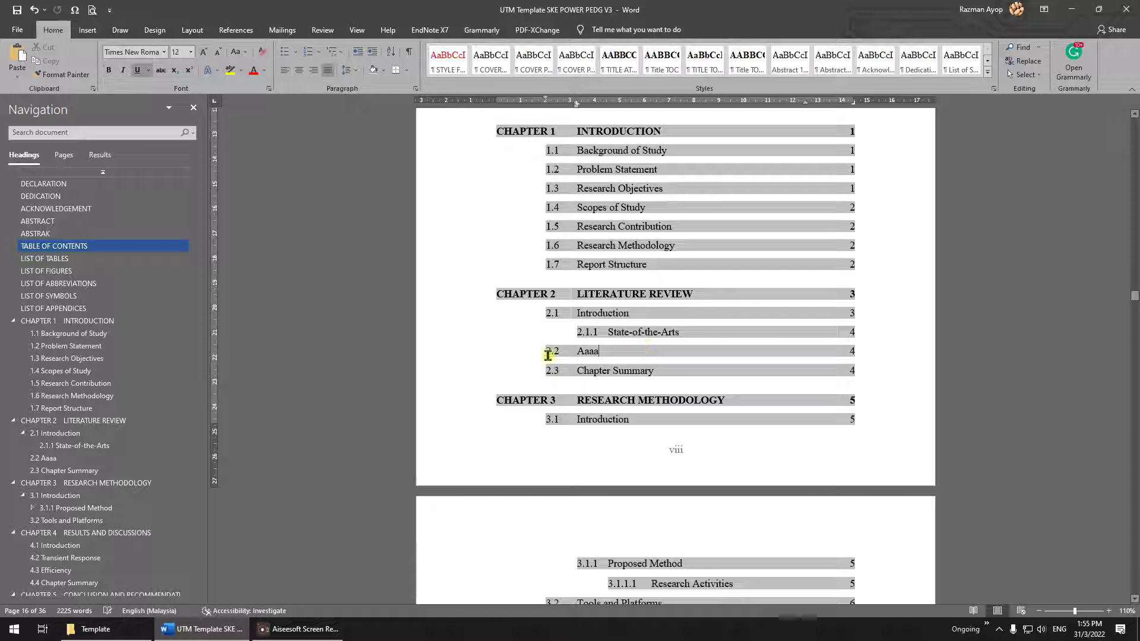
ctrl+click(623, 356)
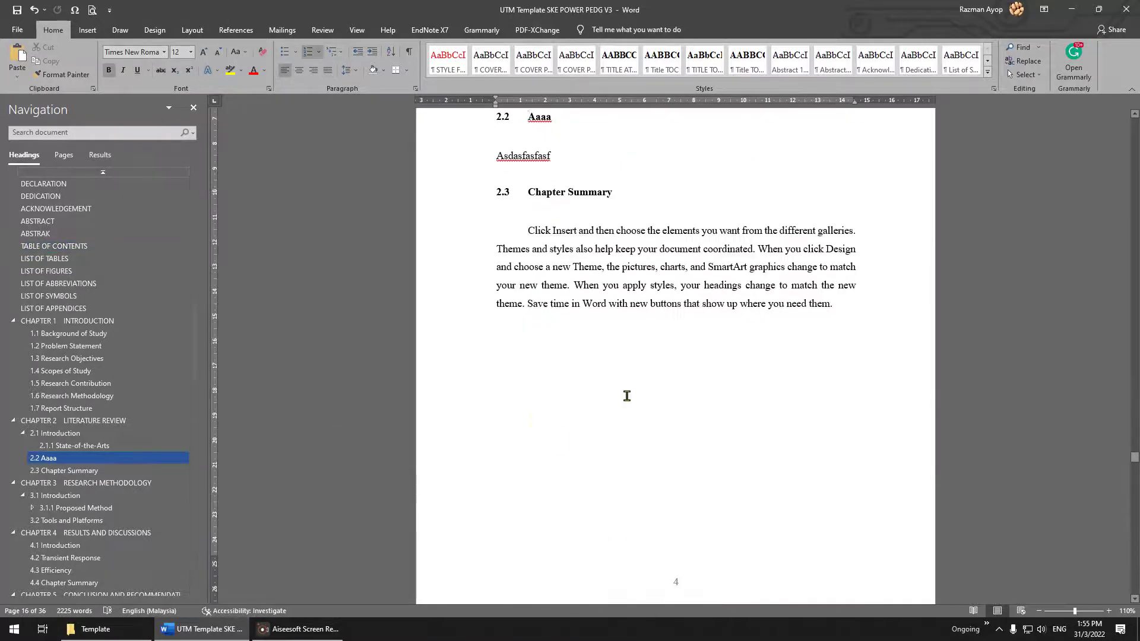
scroll(614, 356, up, 3)
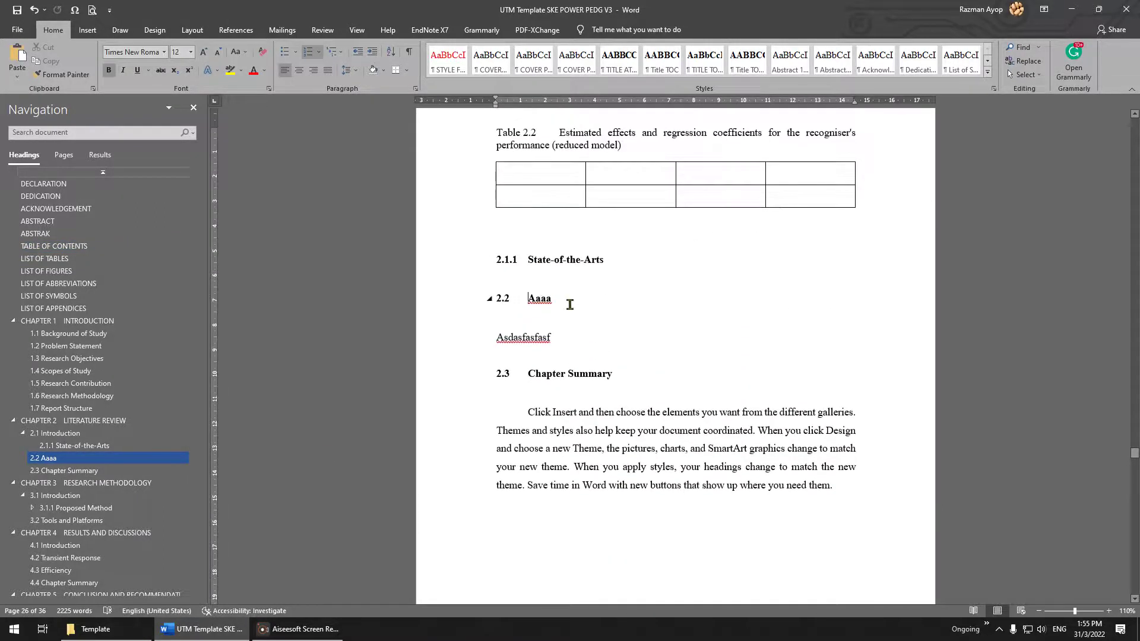
Duplicate the 2.2 Aaaa heading on a new line below its body text
click(500, 297)
click(501, 297)
click(579, 336)
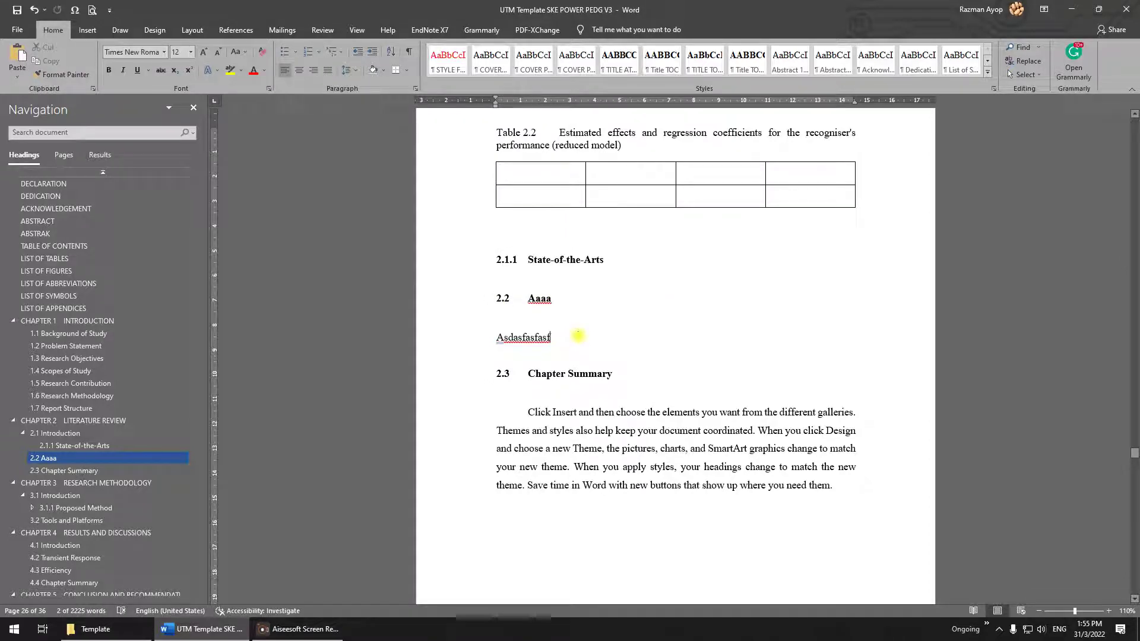
key(Return)
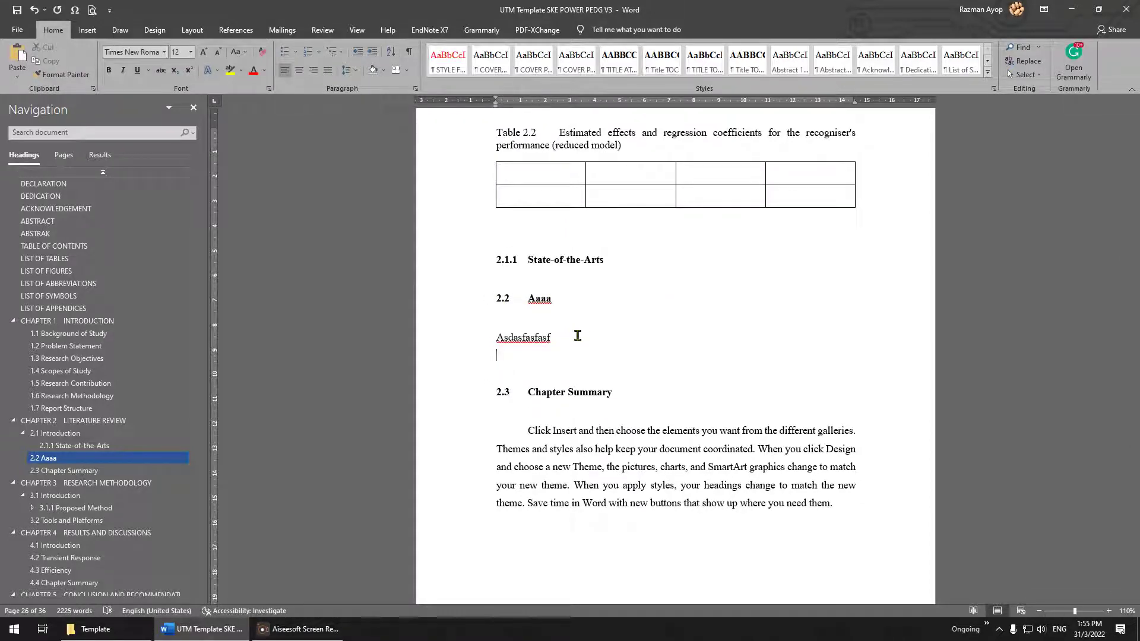
text(Aaaa)
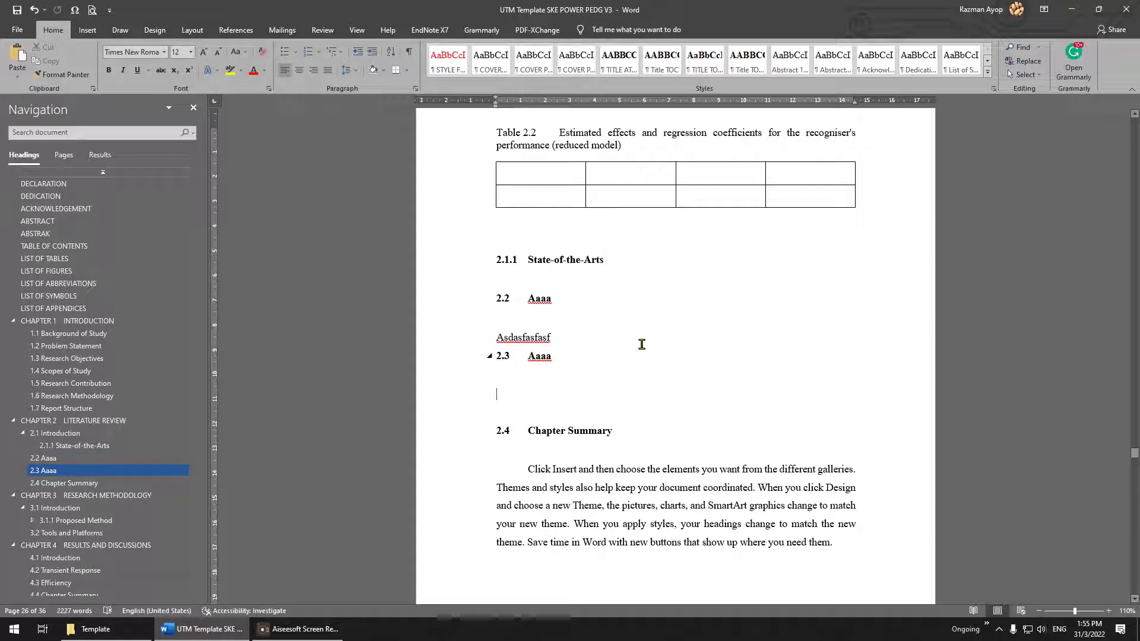
Copy the 2.1.1 State-of-the-Arts heading and paste it beneath the second Aaaa heading
scroll(610, 257, up, 1)
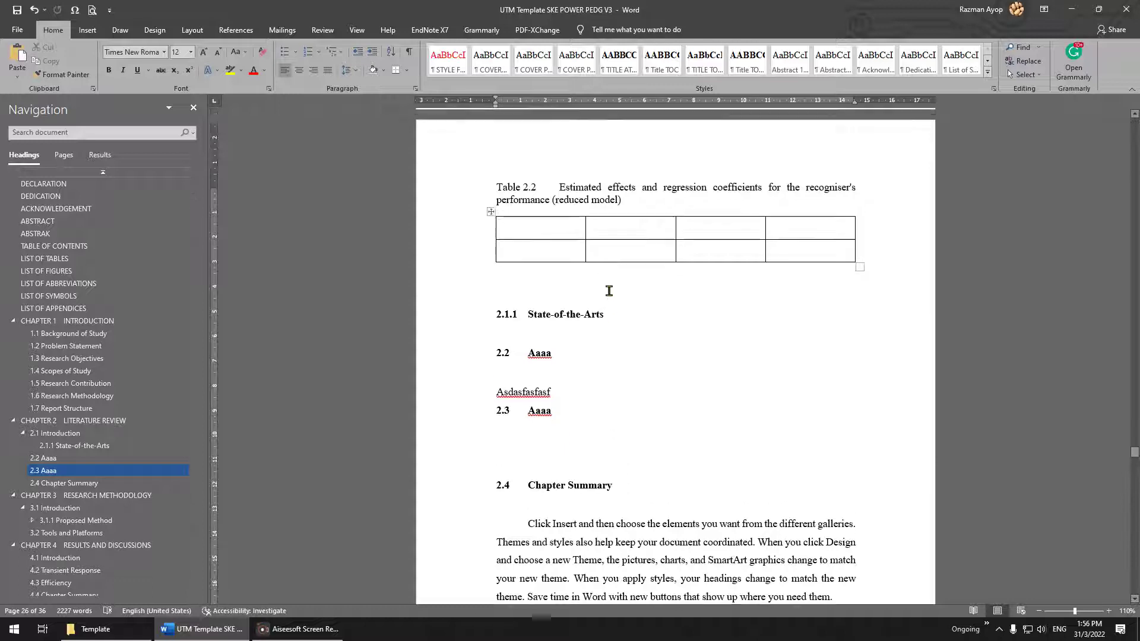
drag(611, 321, 528, 319)
key(ctrl+c)
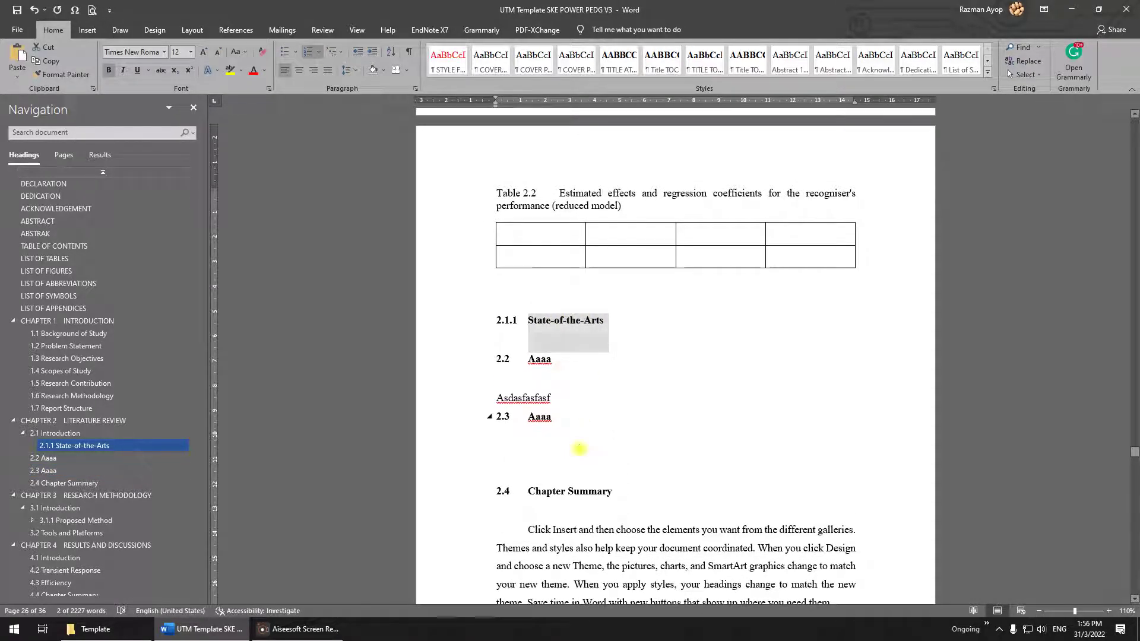
click(580, 452)
key(ctrl+v)
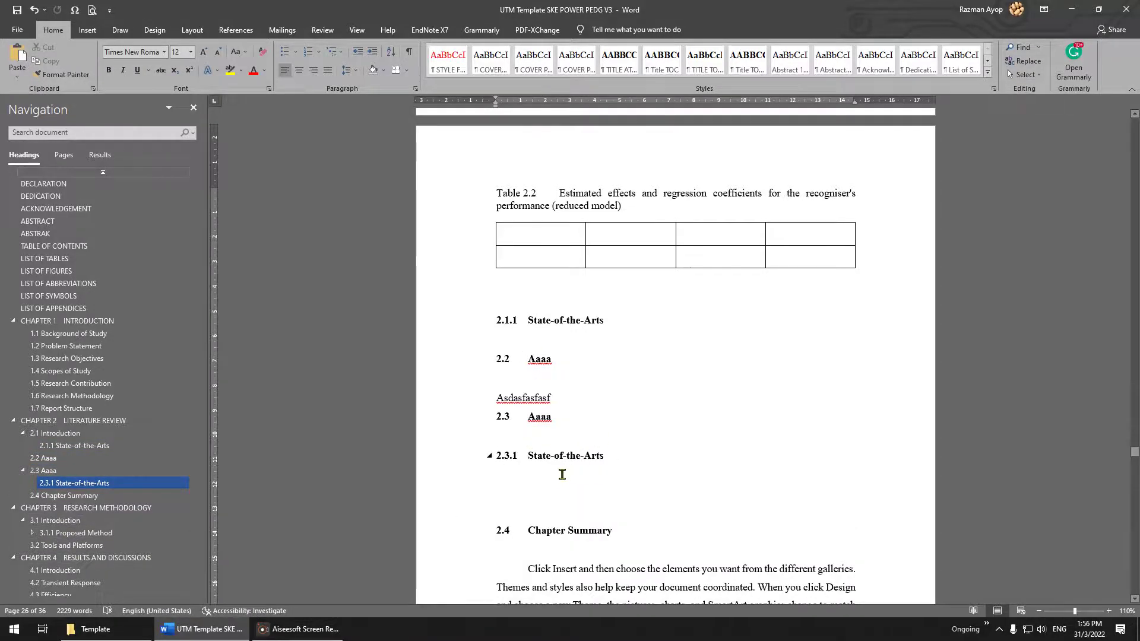
Find the fourth-level heading 3.1.1.1 Research Activities under Proposed Method in Chapter 3 and copy it
scroll(590, 476, down, 2)
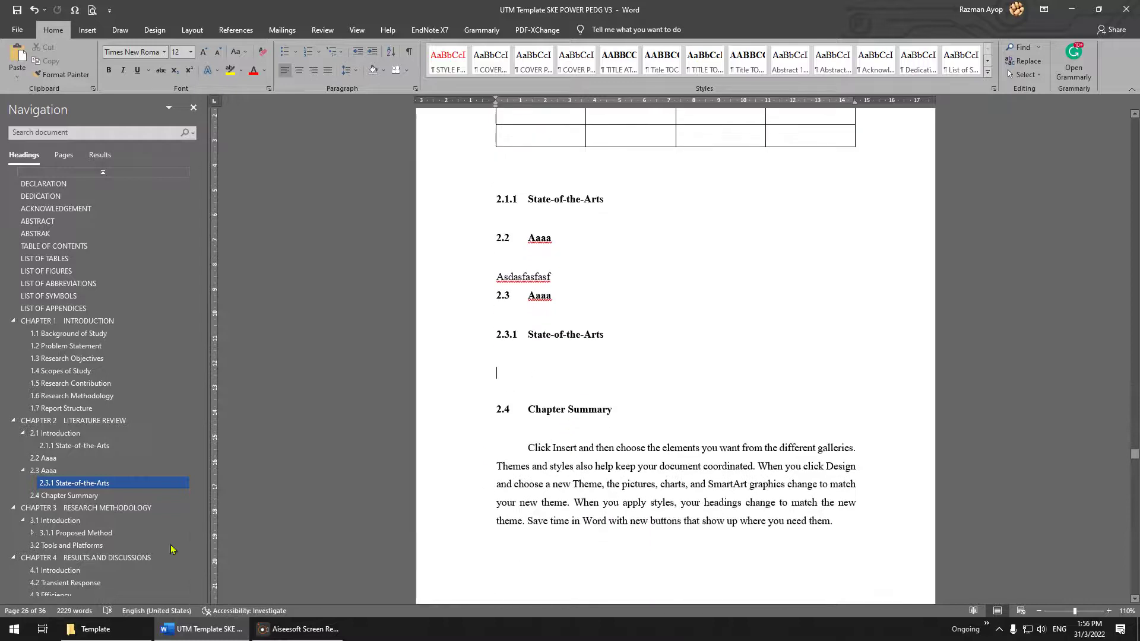
click(65, 532)
scroll(637, 332, down, 2)
scroll(638, 331, down, 3)
scroll(637, 332, up, 1)
drag(577, 334, 492, 334)
key(ctrl+c)
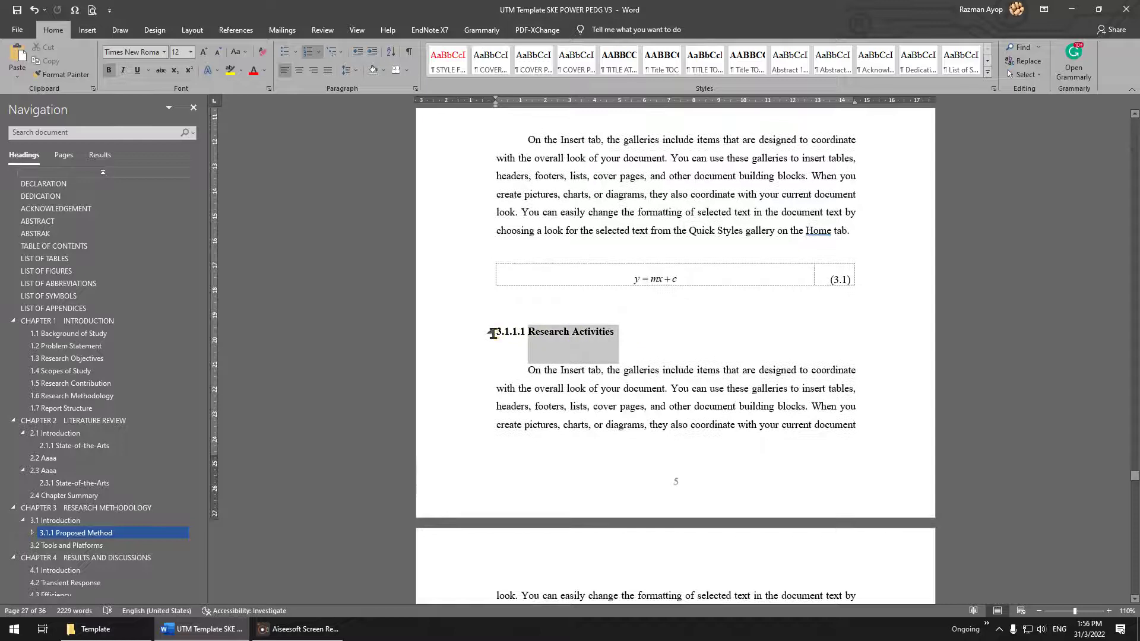
Paste the Research Activities heading beneath 2.3.1 State-of-the-Arts in Chapter 2 and insert an empty body paragraph between the two headings
click(83, 450)
scroll(613, 364, up, 1)
click(554, 375)
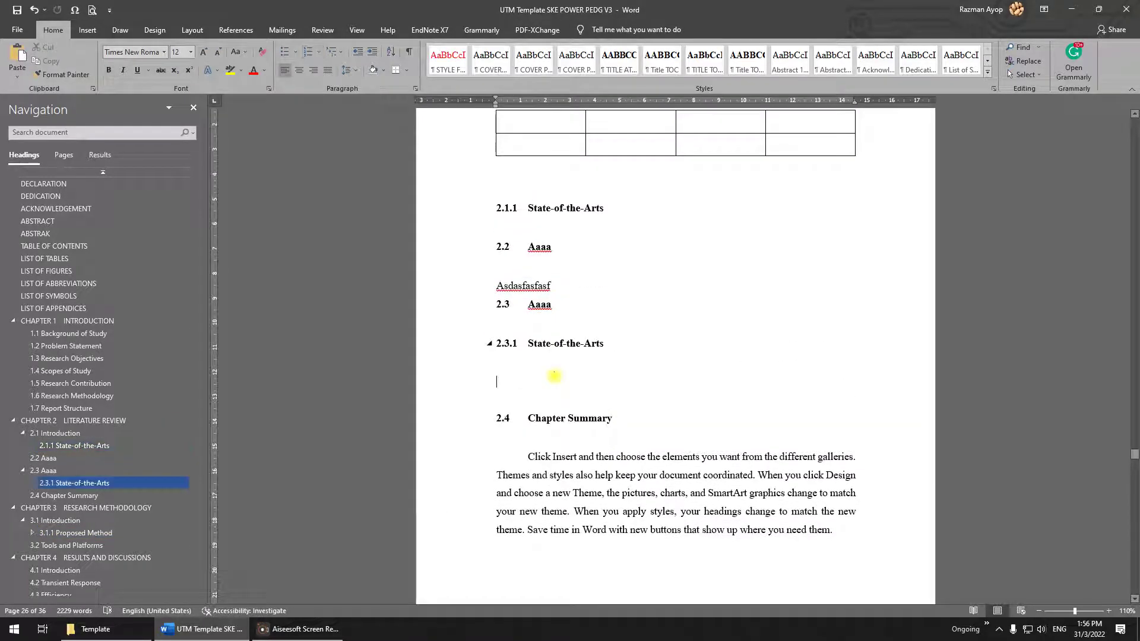
key(ctrl+v)
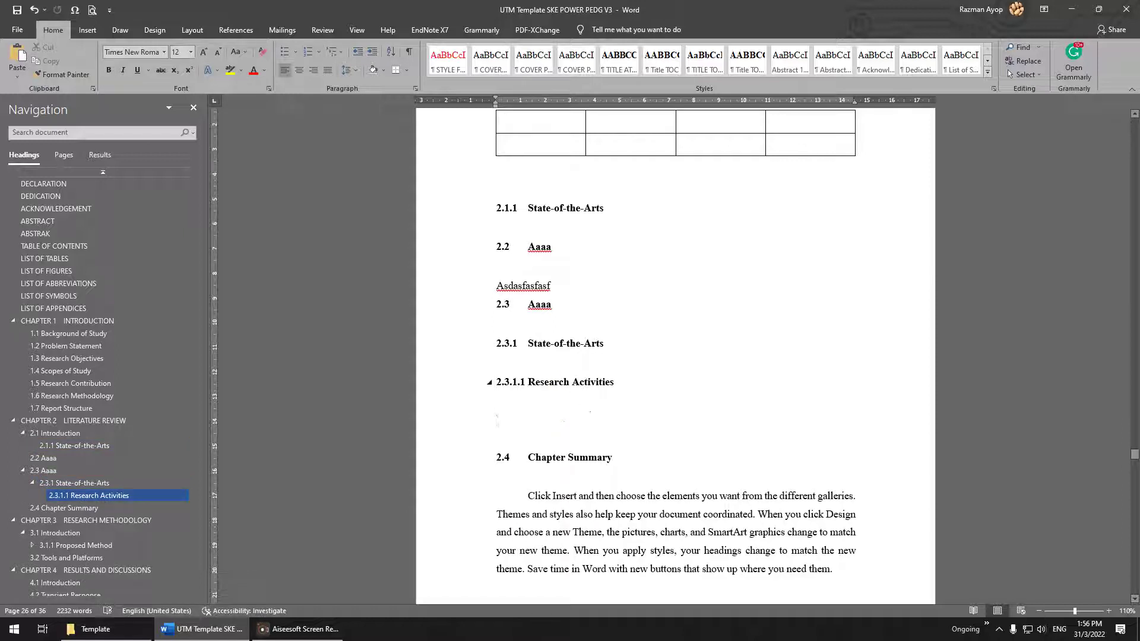
click(637, 349)
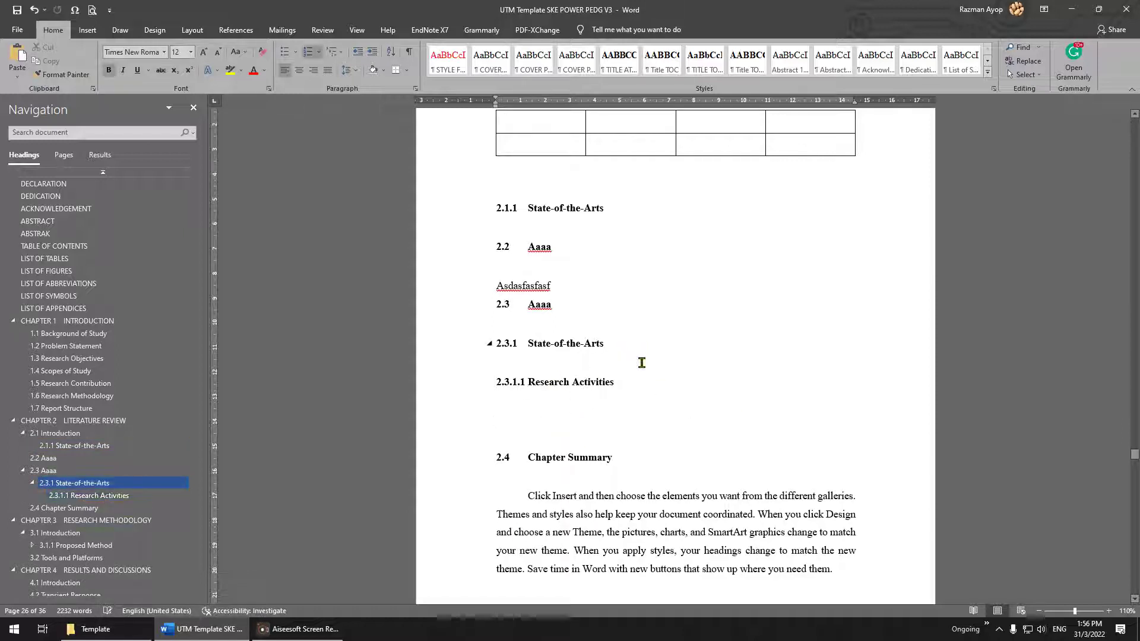
key(Return)
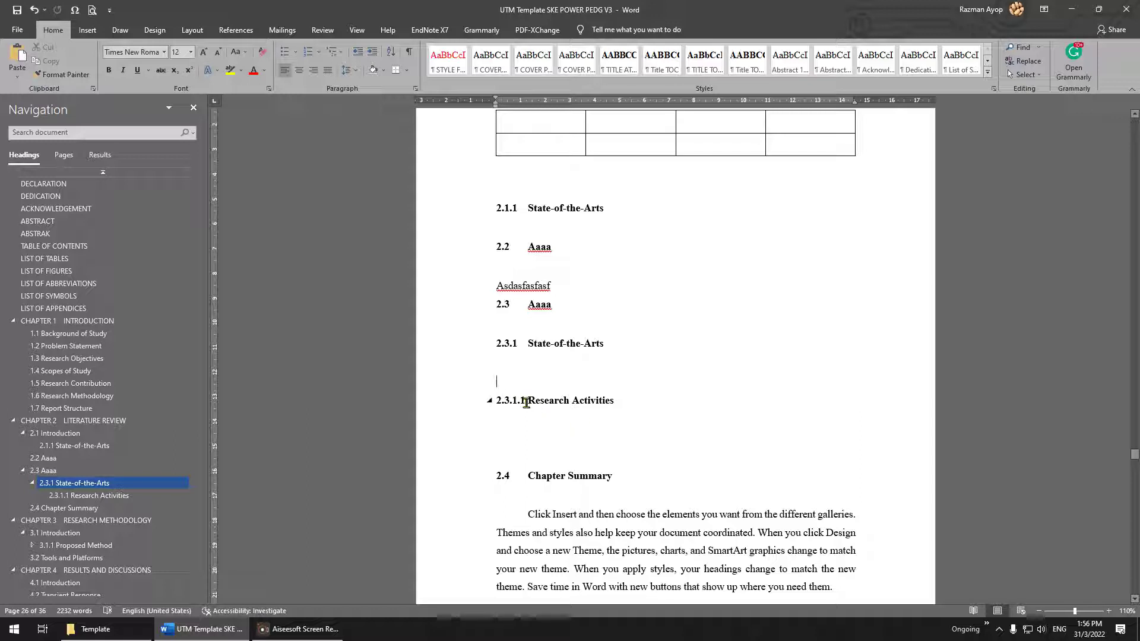
Update the entire Table of Contents so it picks up the new Chapter 2 headings, and review the Chapter 2 entries
scroll(526, 375, up, 3)
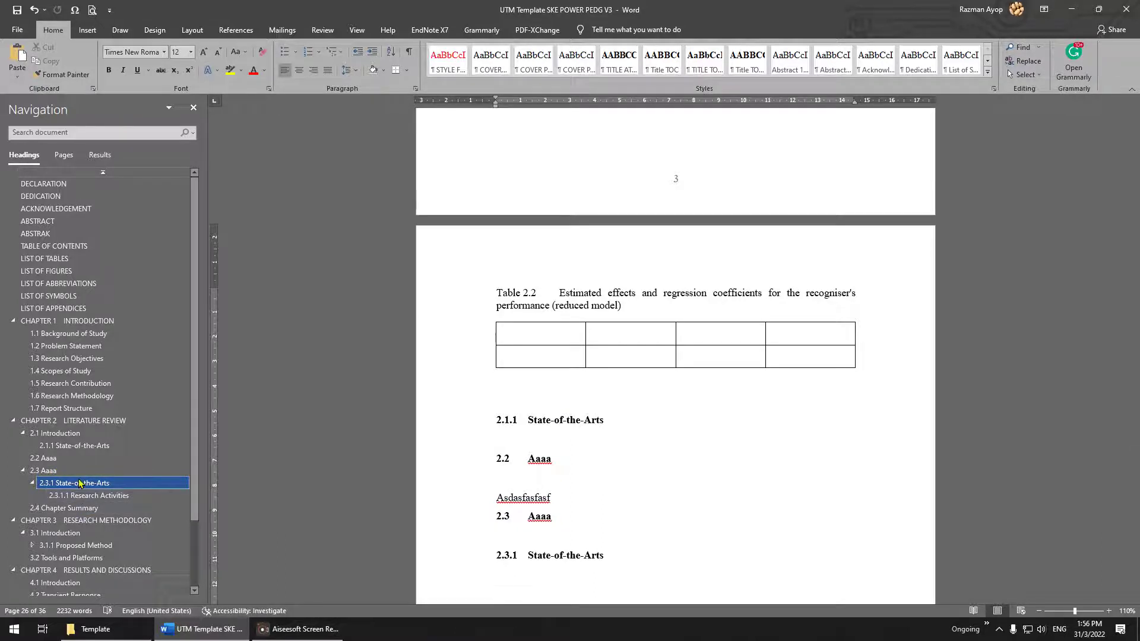
click(72, 272)
click(71, 259)
click(70, 246)
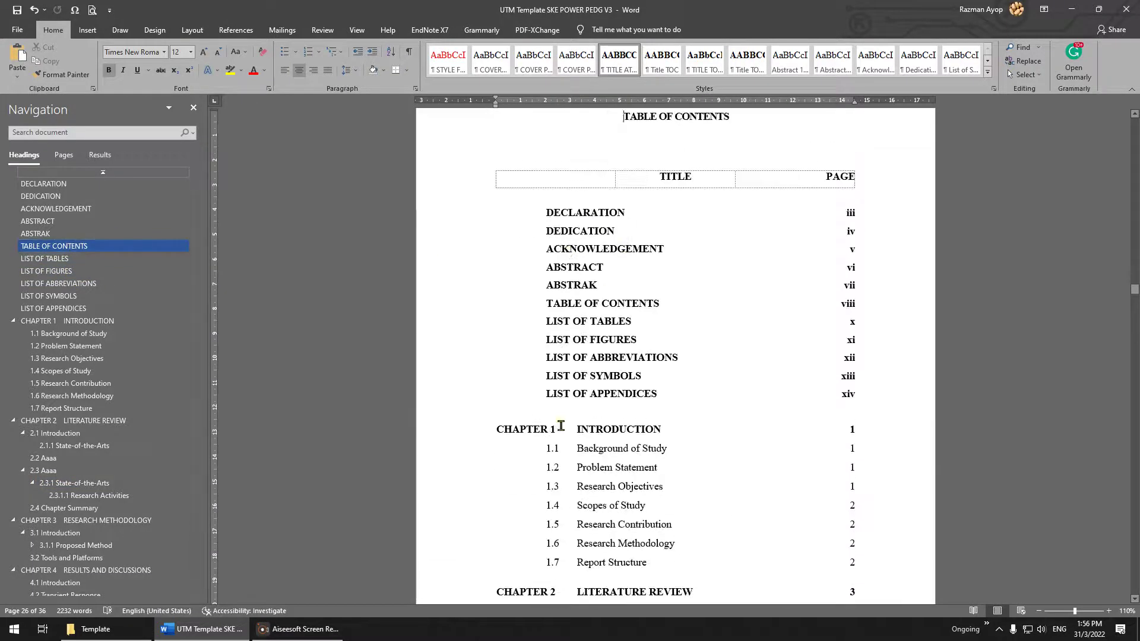
right_click(560, 425)
click(591, 498)
click(541, 313)
click(576, 331)
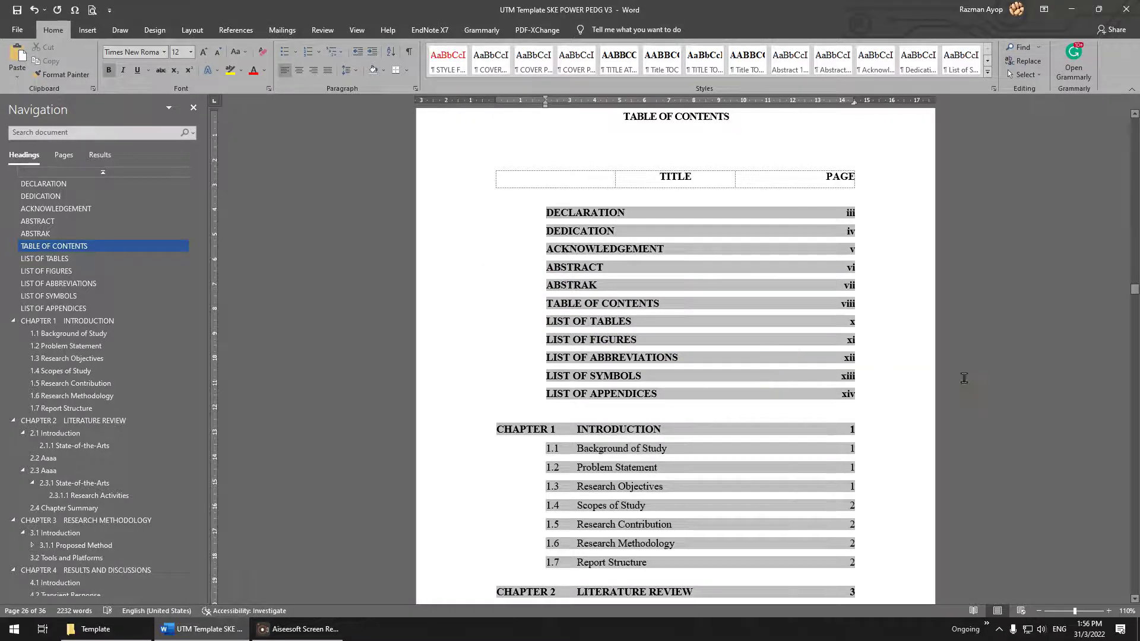
scroll(964, 379, down, 7)
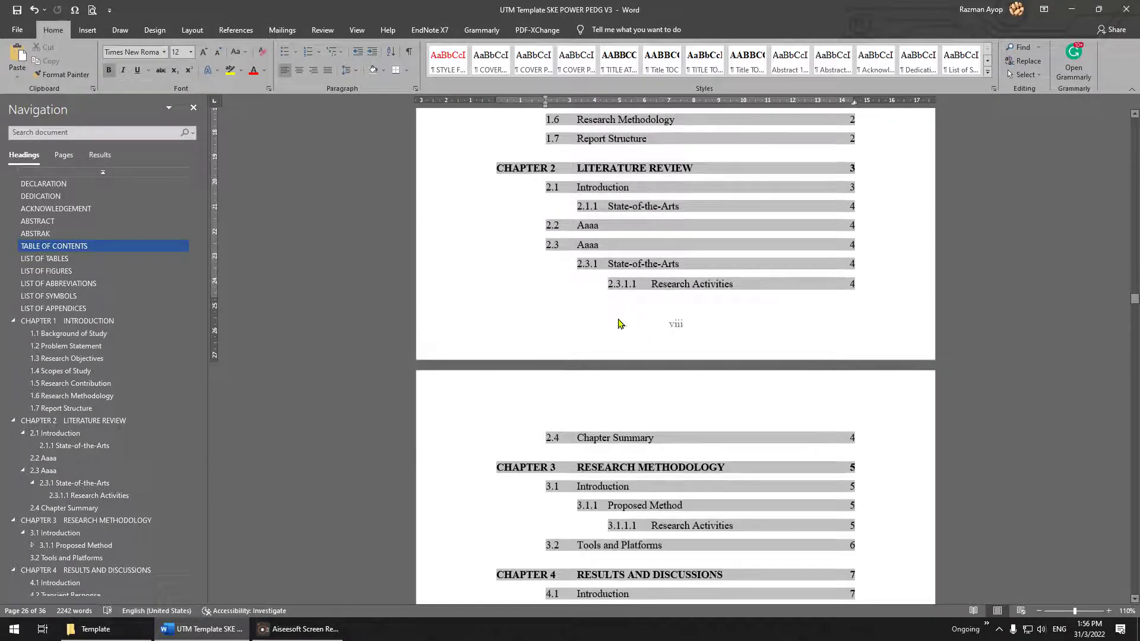
Copy the numbered equation table y = mx + c from 2.1 Introduction in Chapter 2
click(152, 421)
scroll(603, 429, down, 3)
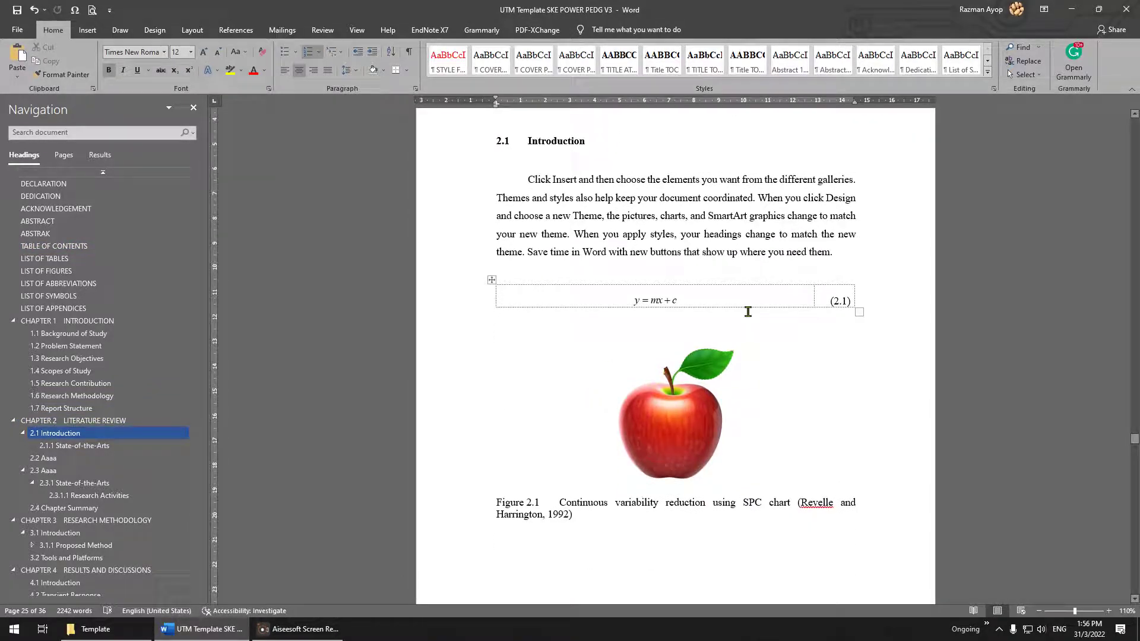
scroll(665, 510, down, 15)
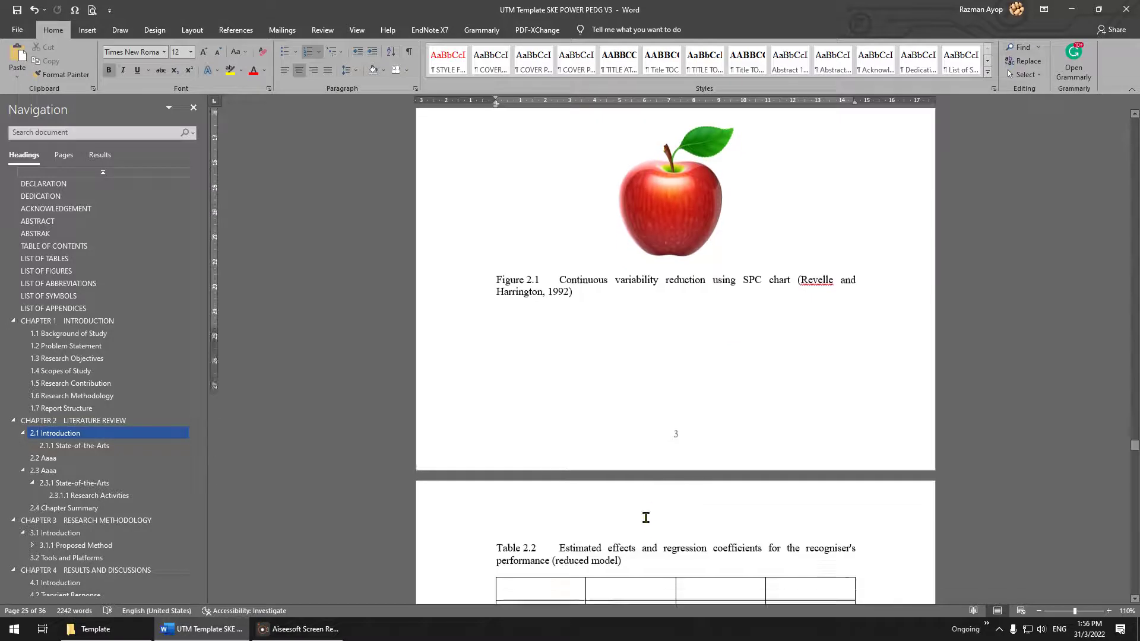
scroll(636, 395, up, 15)
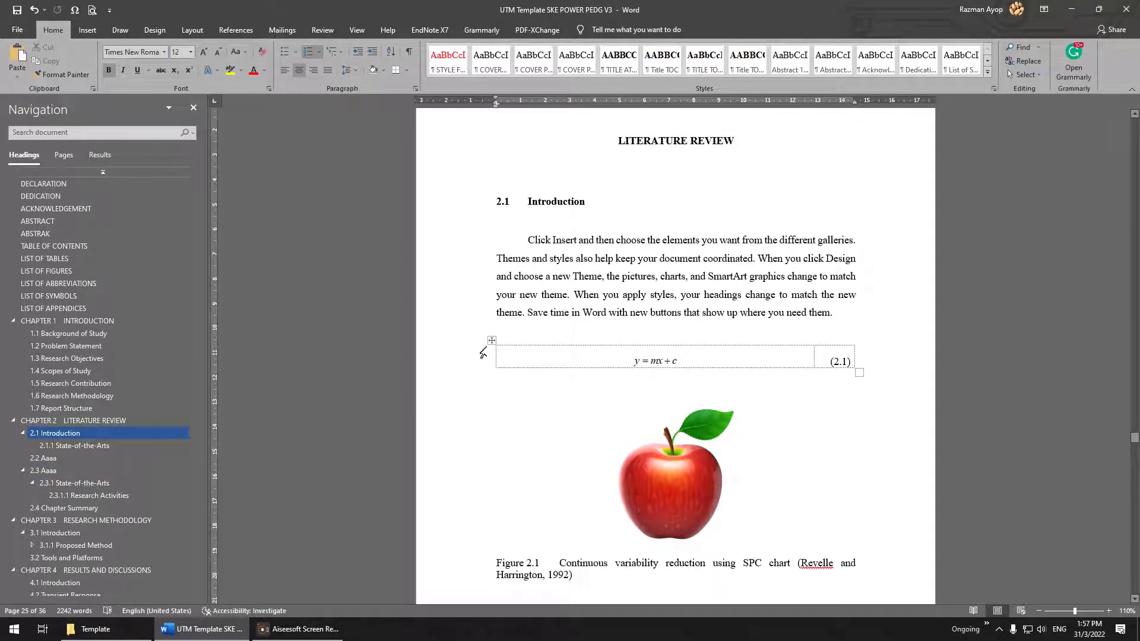
click(491, 343)
scroll(616, 412, down, 15)
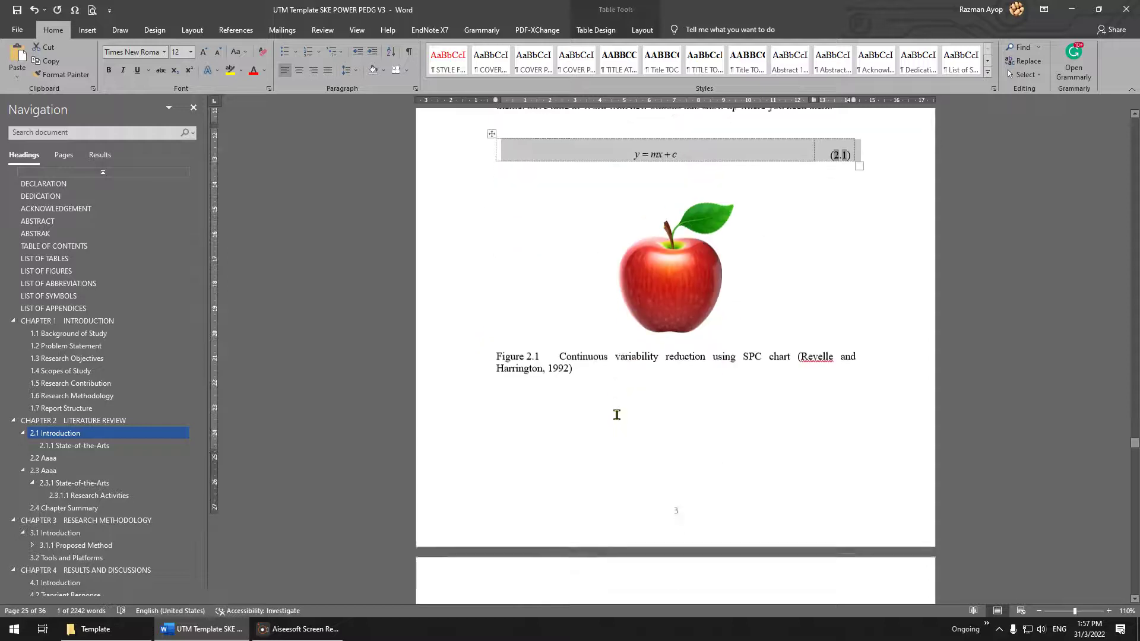
Paste the equation table on a new line beneath the 2.2 Aaaa body text and update its equation number field
click(593, 401)
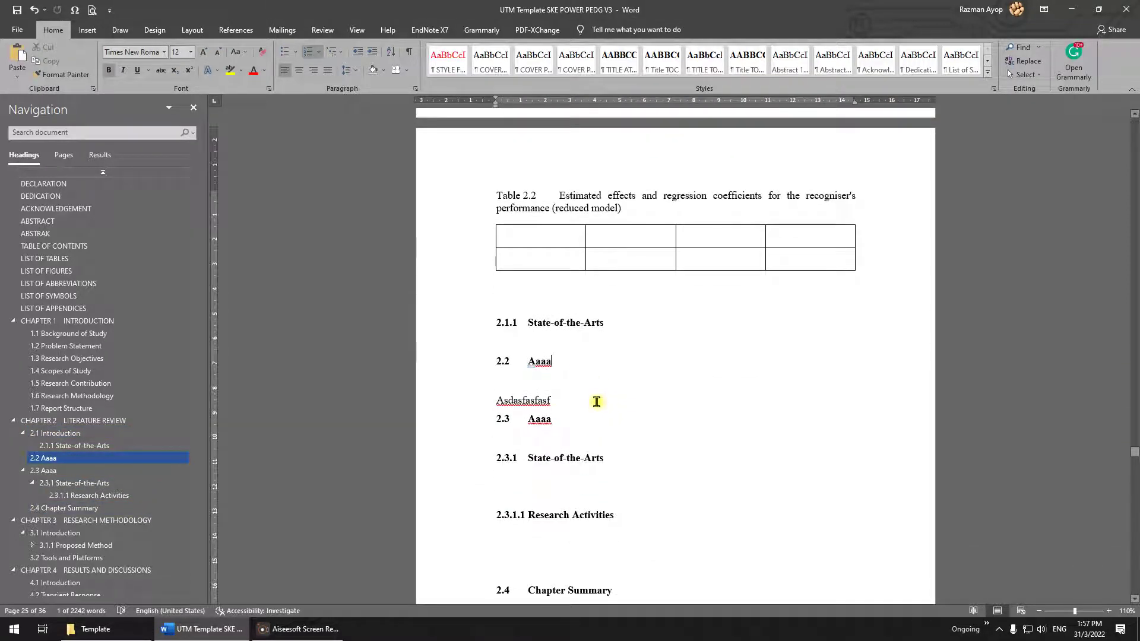
key(Return)
key(Return)
key(Return)
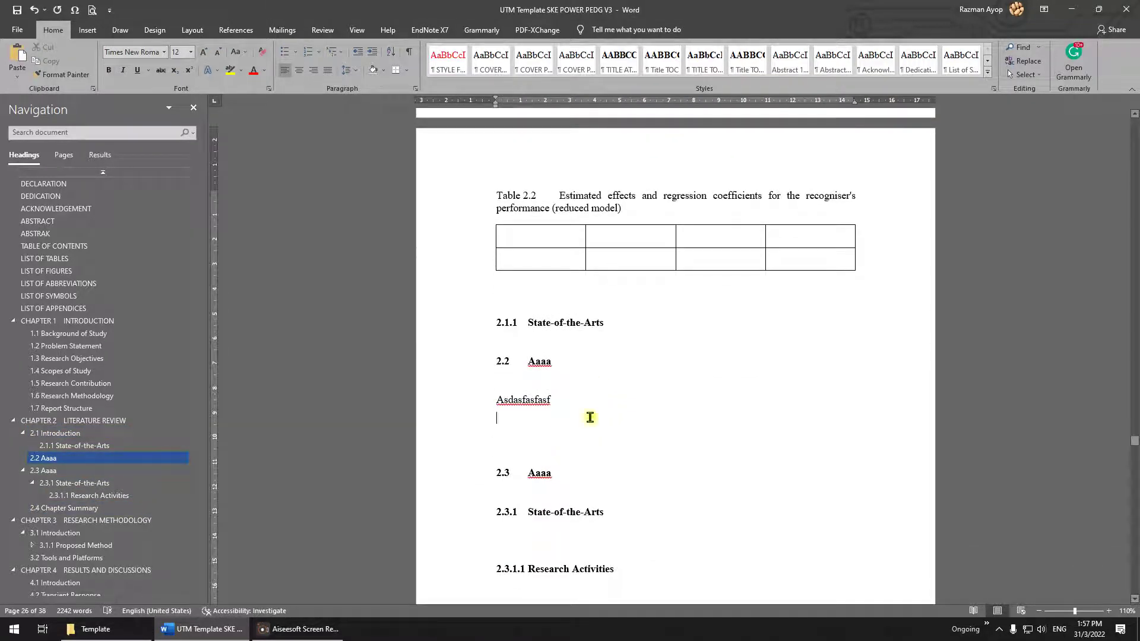
key(ctrl+v)
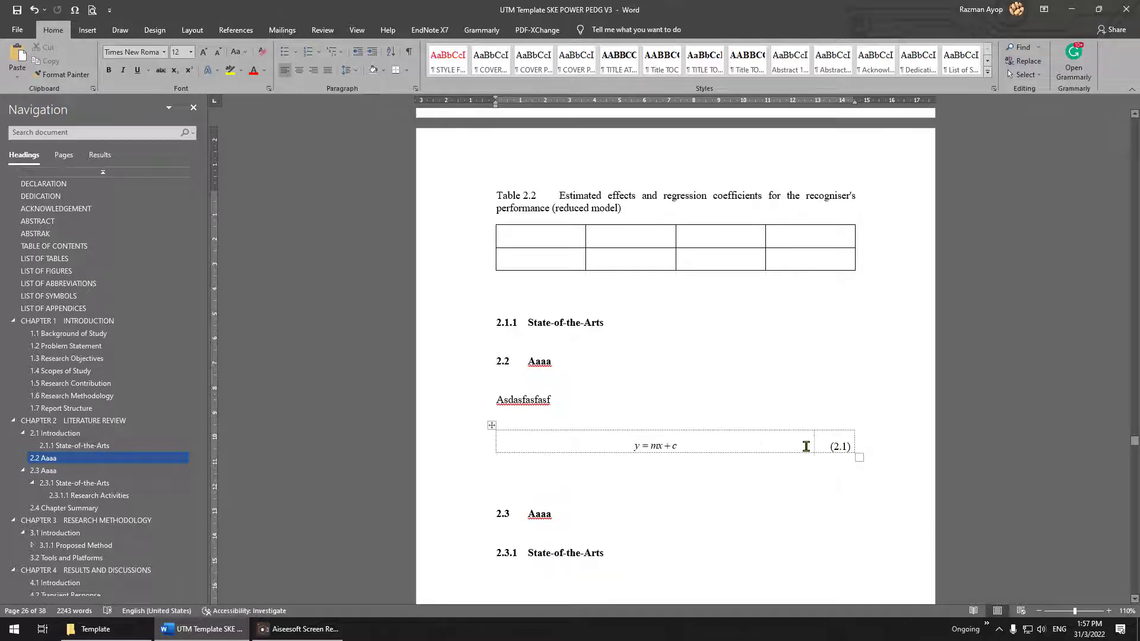
drag(820, 447, 860, 450)
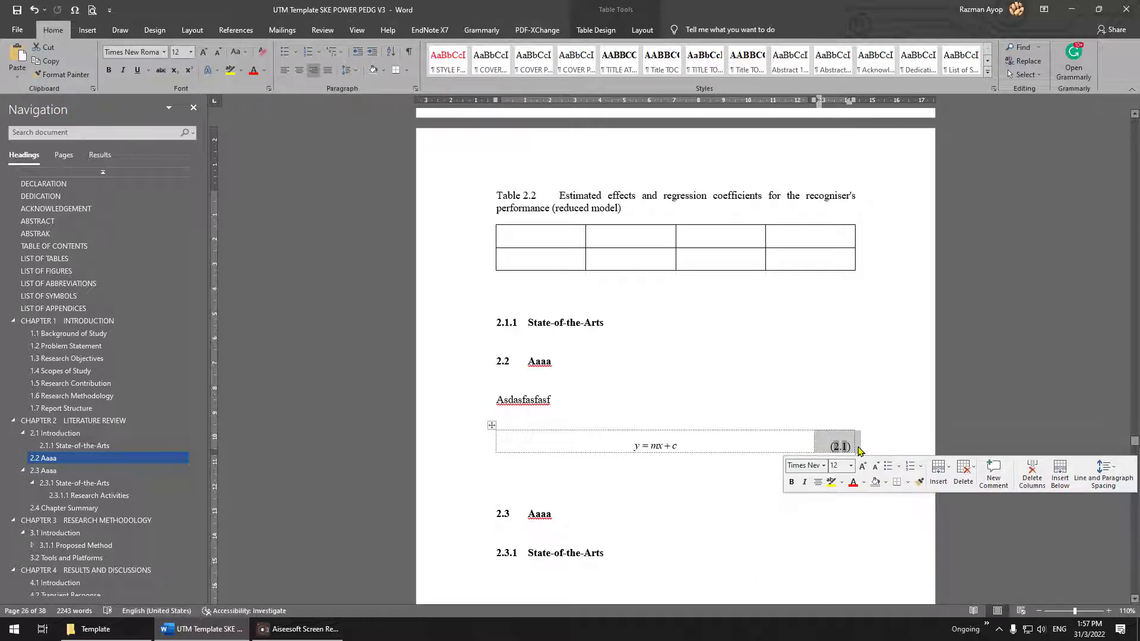
key(F9)
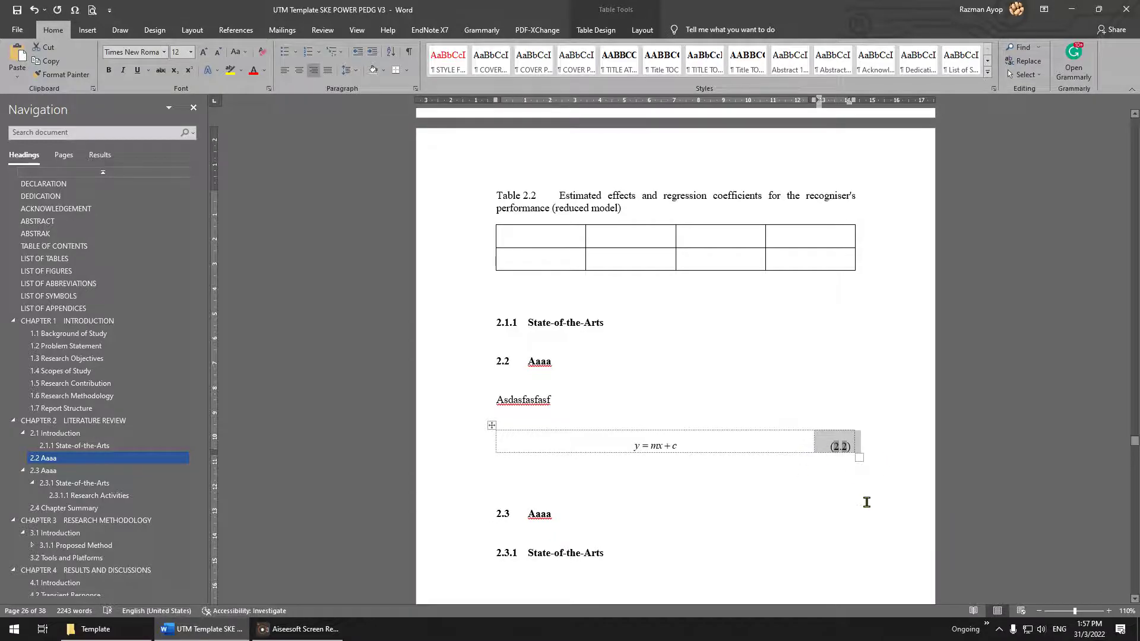
Copy the Figure 2.1 caption below the apple picture in 2.1 Introduction
scroll(683, 466, up, 12)
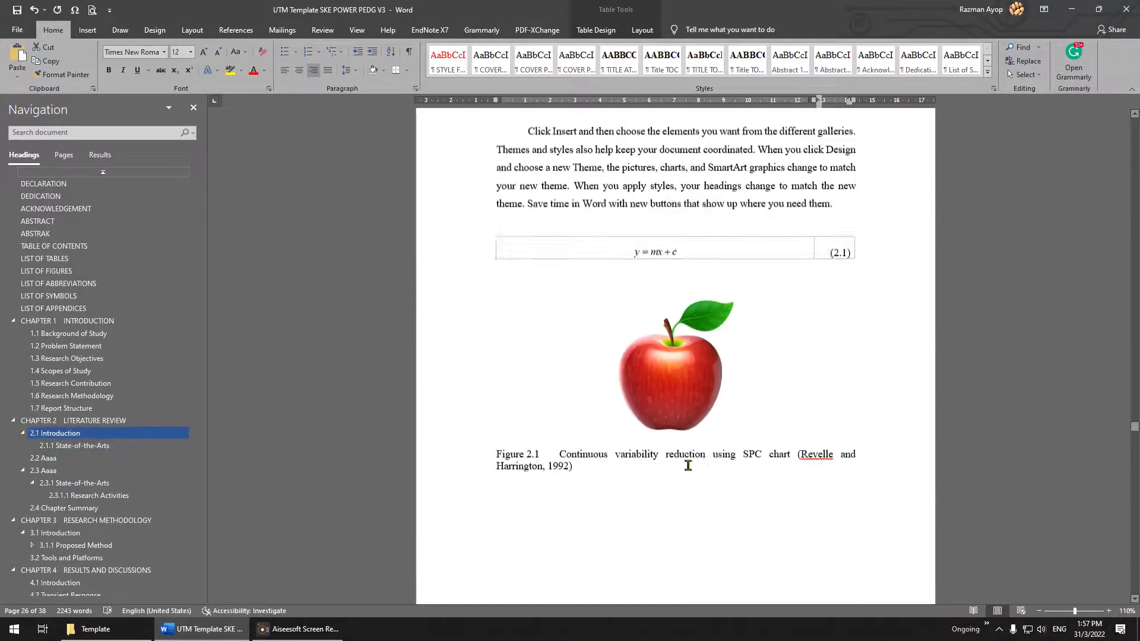
scroll(679, 461, down, 3)
drag(574, 455, 500, 450)
key(ctrl+c)
scroll(547, 470, down, 9)
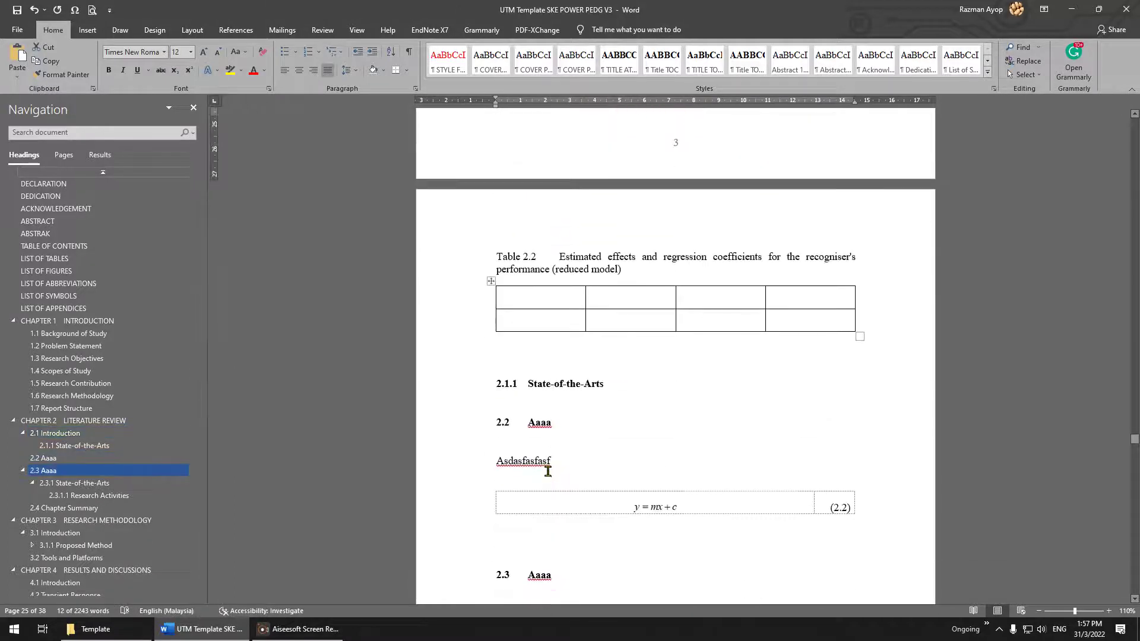
Insert empty paragraphs beneath the 2.3 Aaaa heading and paste the copied figure caption there
scroll(548, 471, down, 5)
click(578, 351)
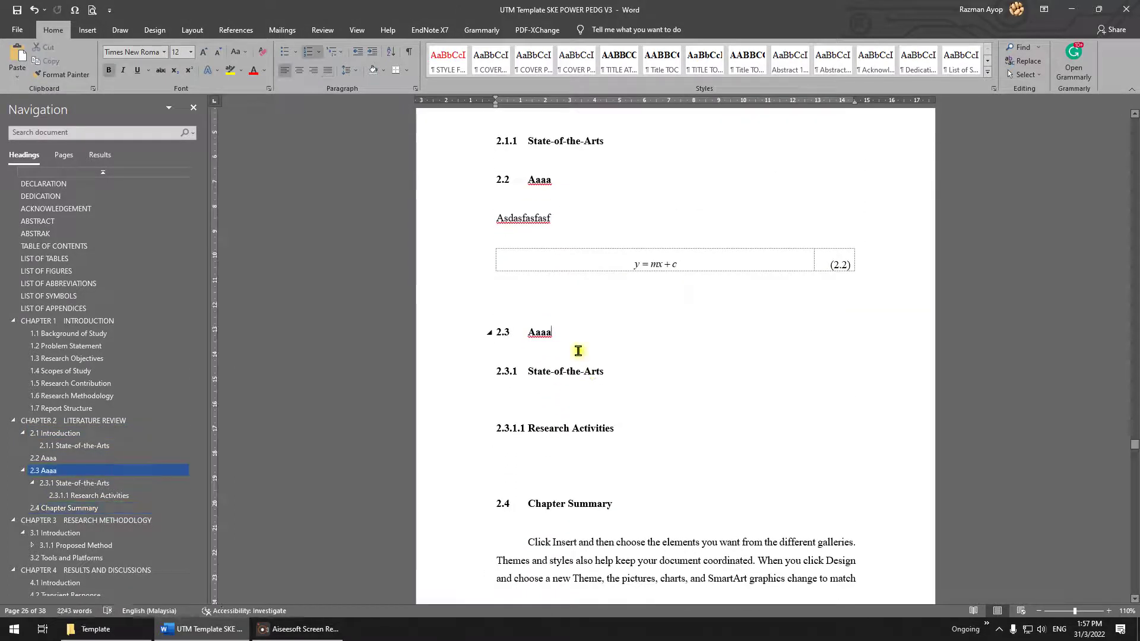
key(Return)
key(Return)
key(Return)
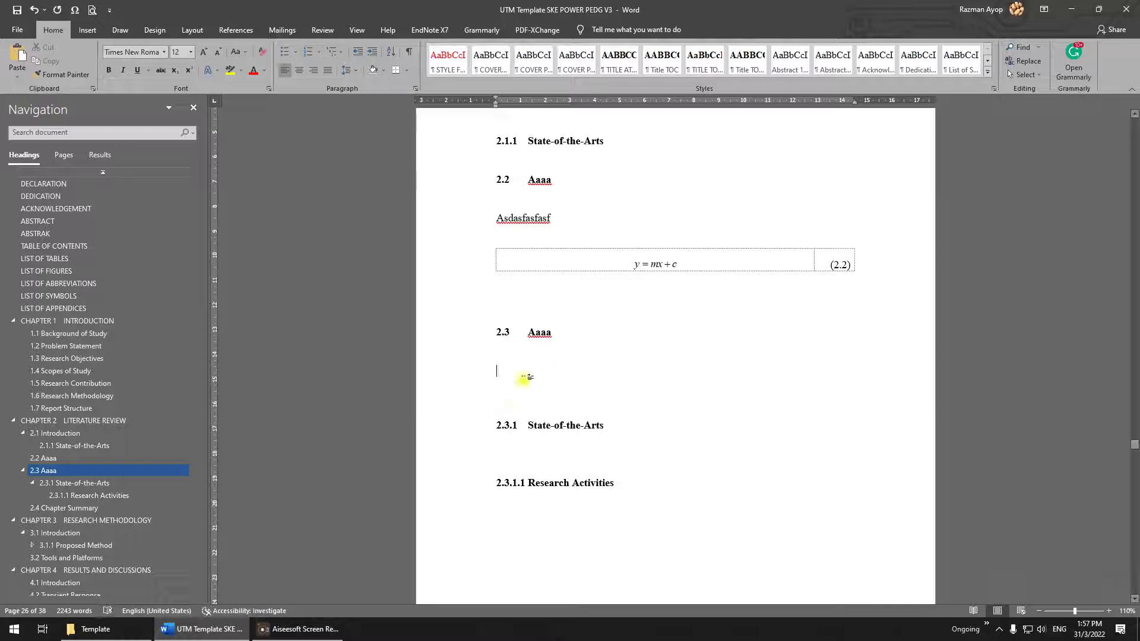
key(ctrl+v)
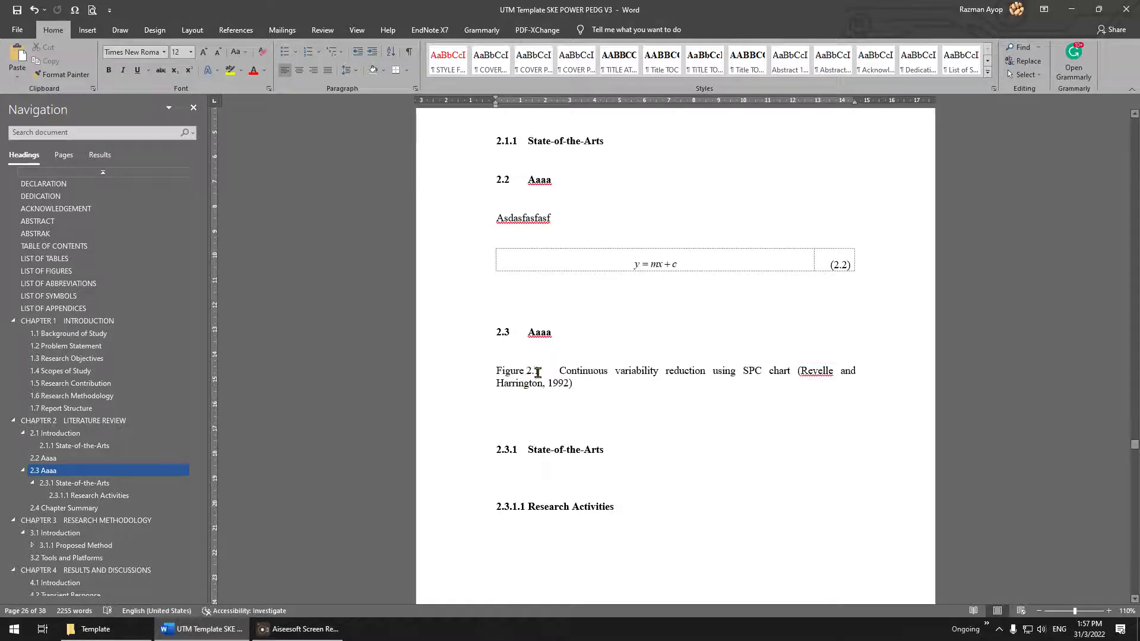
Update the number field in the figure caption pasted under 2.3 Aaaa
drag(587, 386, 493, 368)
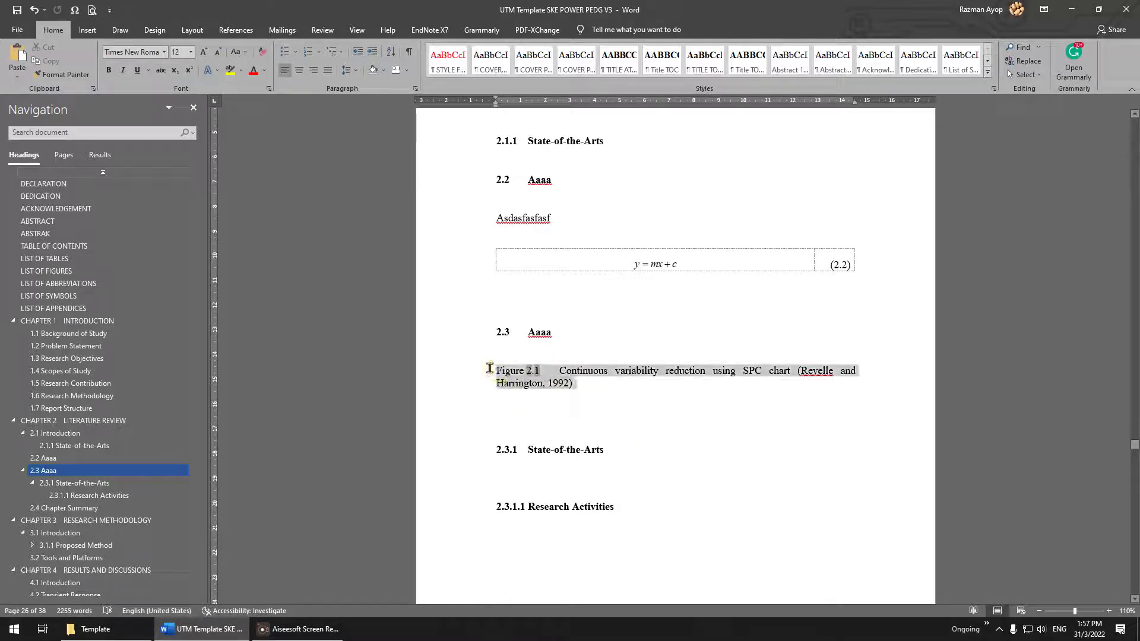
right_click(538, 381)
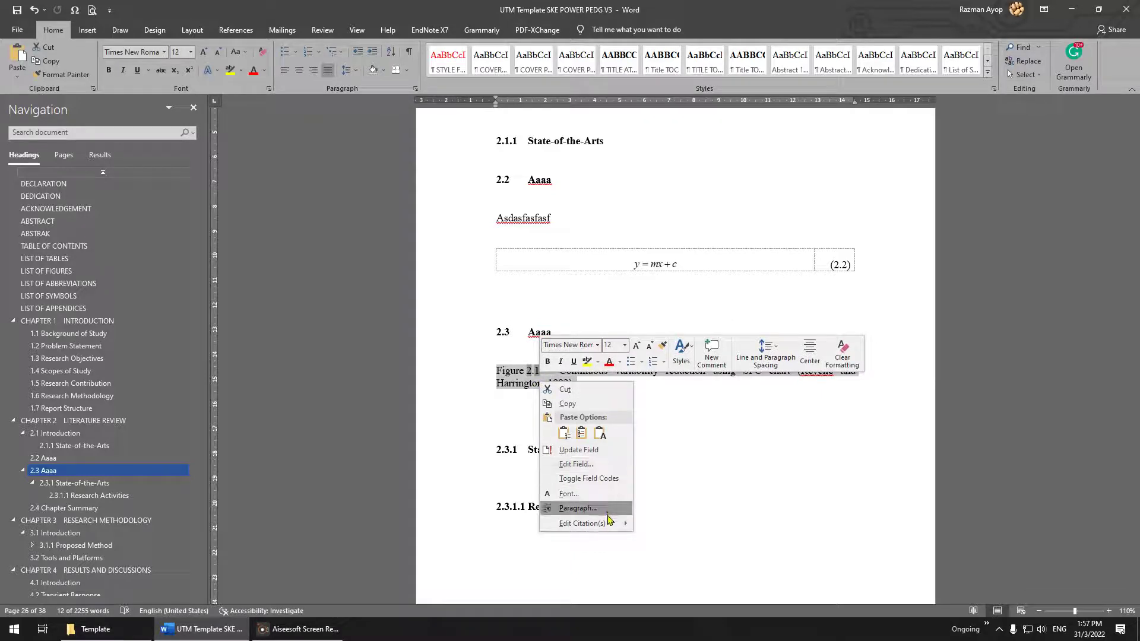
click(719, 433)
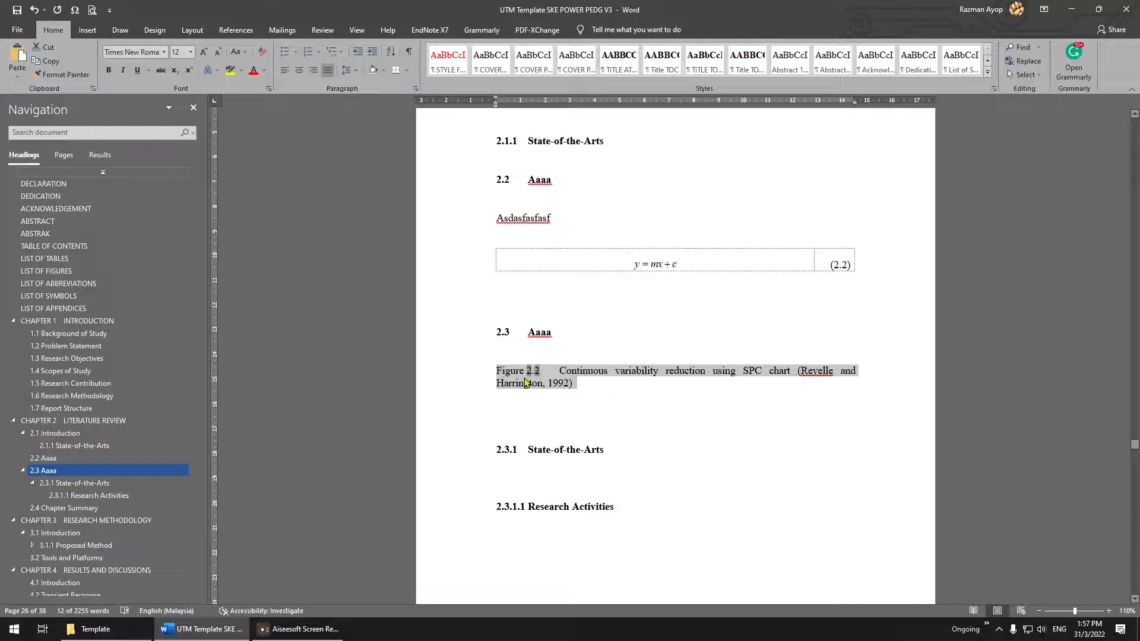
click(567, 380)
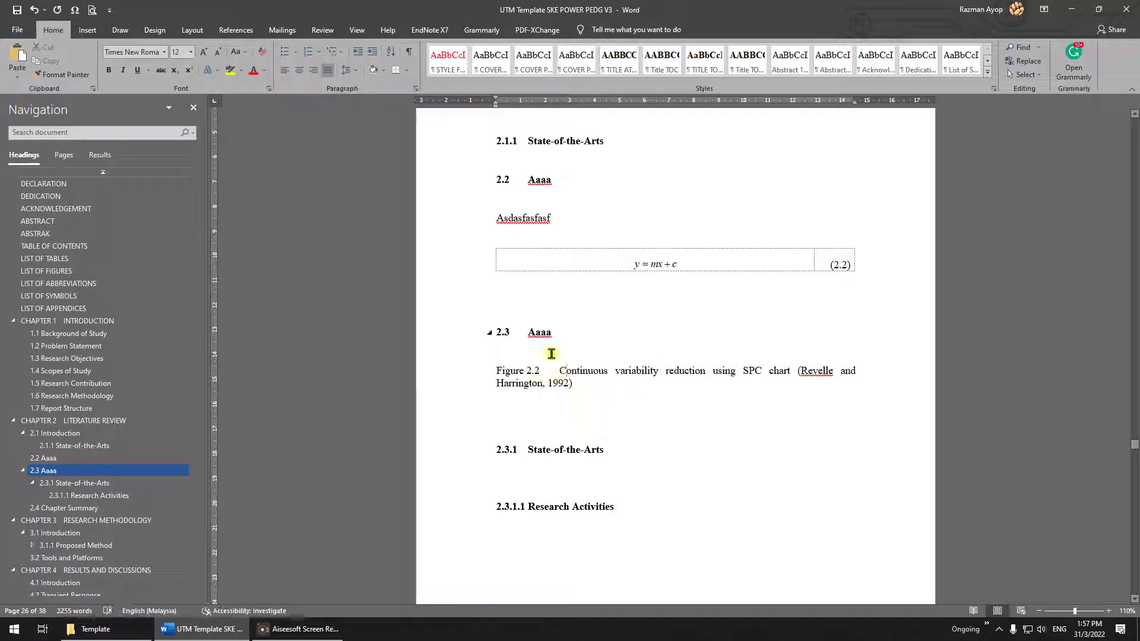
Copy the Table 2.2 caption above the empty table that precedes heading 2.1.1
scroll(668, 396, up, 5)
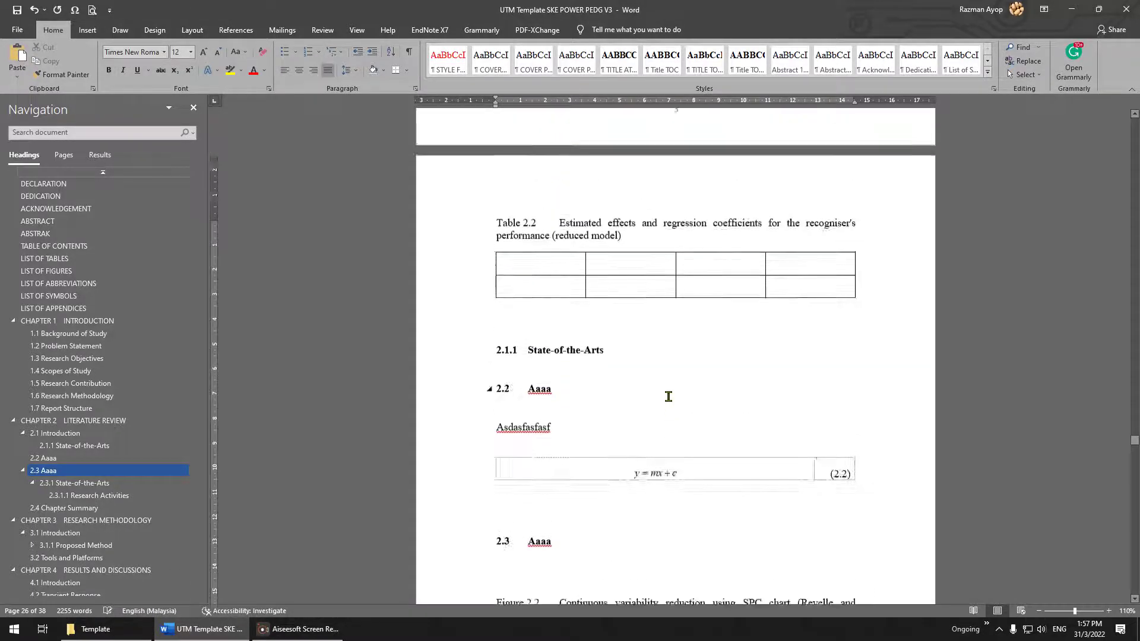
scroll(668, 397, up, 4)
drag(642, 390, 509, 373)
key(ctrl+c)
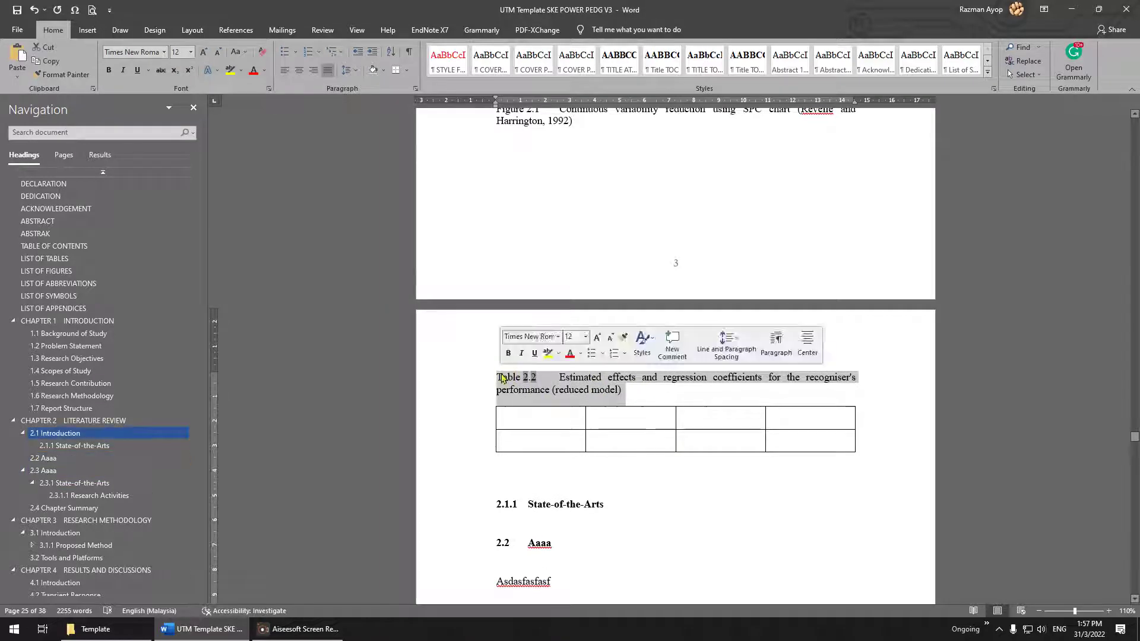
Add empty paragraphs around the Figure 2.2 caption and paste the copied table caption below it
scroll(666, 460, down, 6)
click(595, 393)
key(Return)
key(Return)
key(Return)
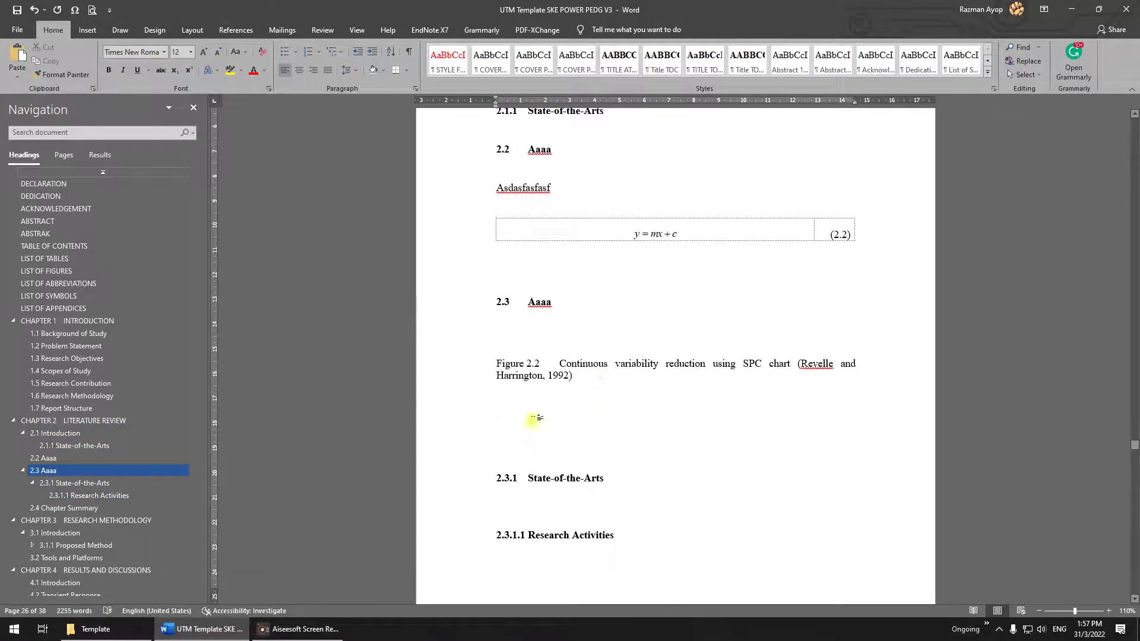
right_click(533, 419)
click(508, 424)
key(ctrl+v)
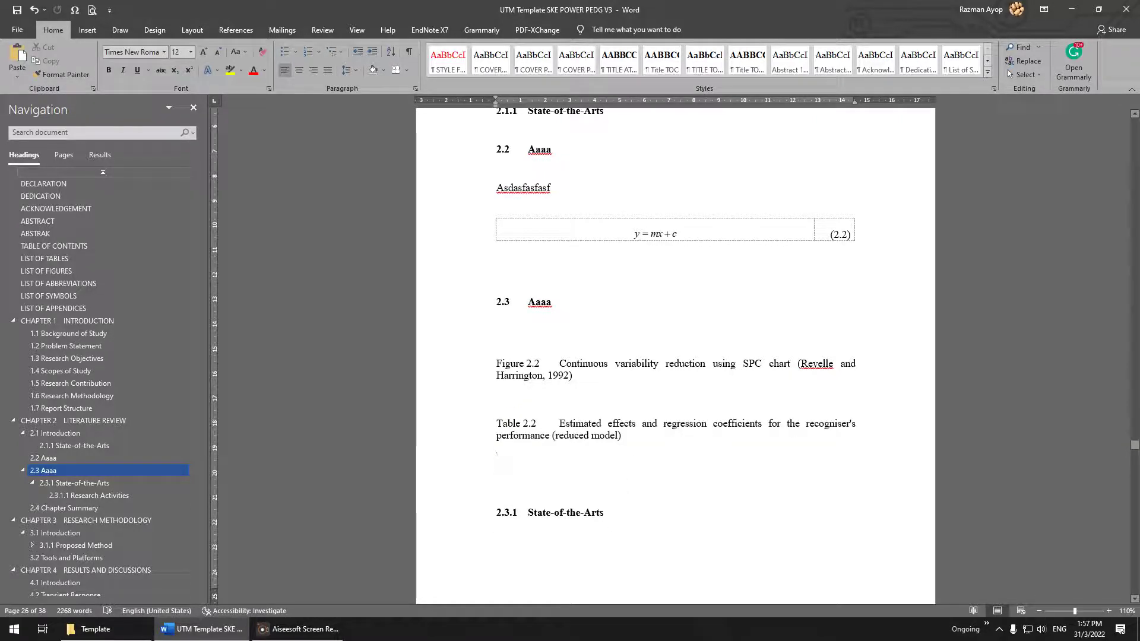
Try to update the number field in the table caption pasted below the Figure 2.2 caption
drag(594, 434, 501, 422)
right_click(547, 427)
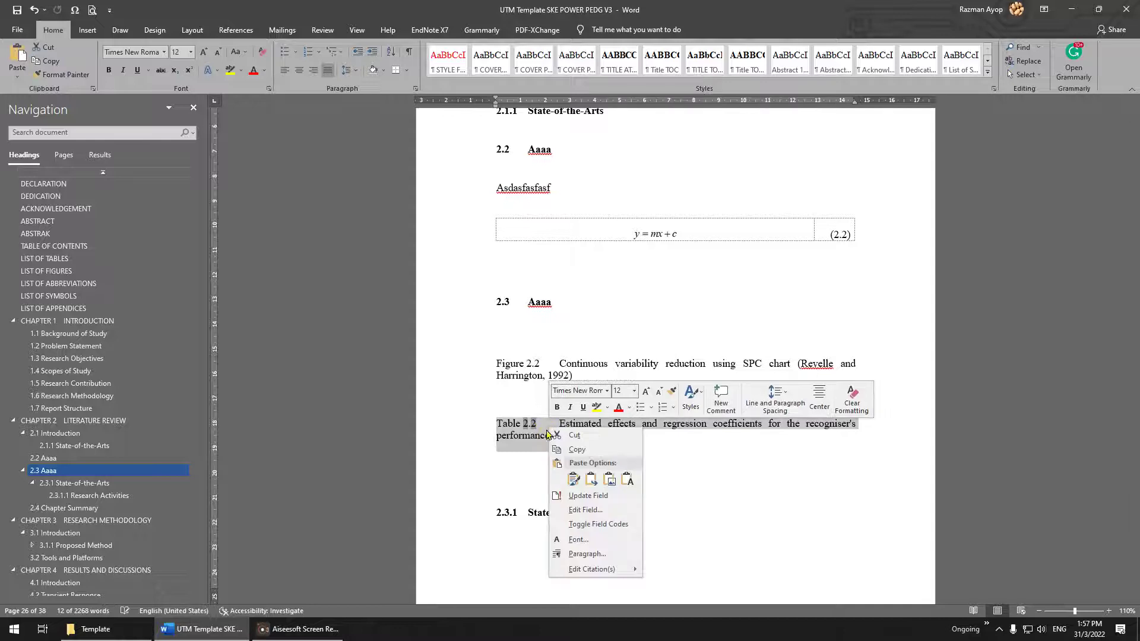
click(526, 442)
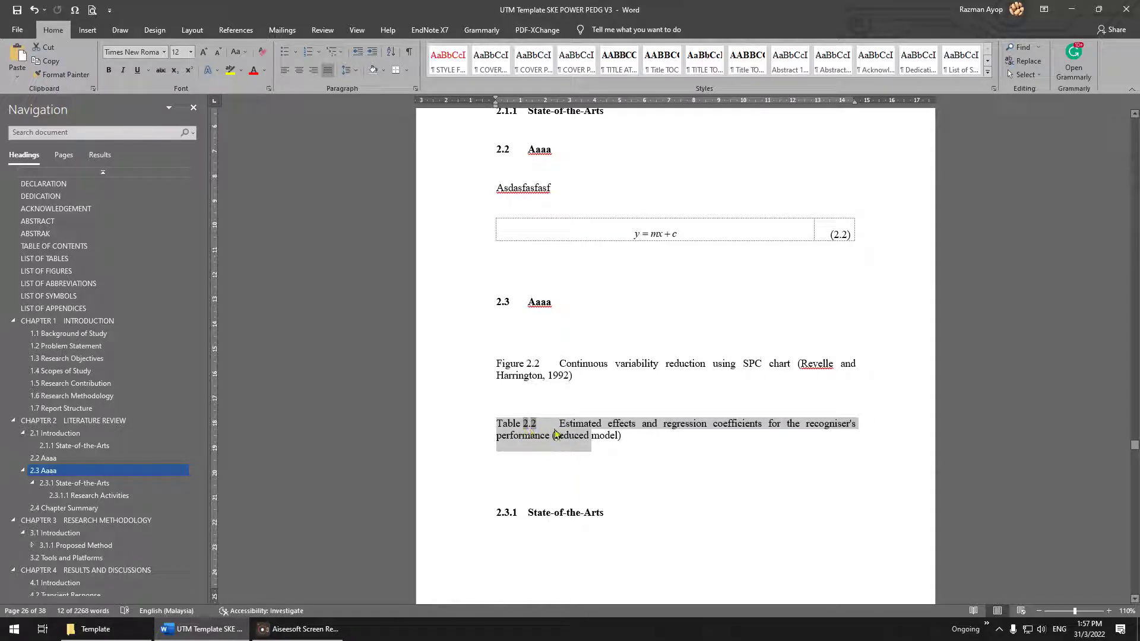
key(ctrl+z)
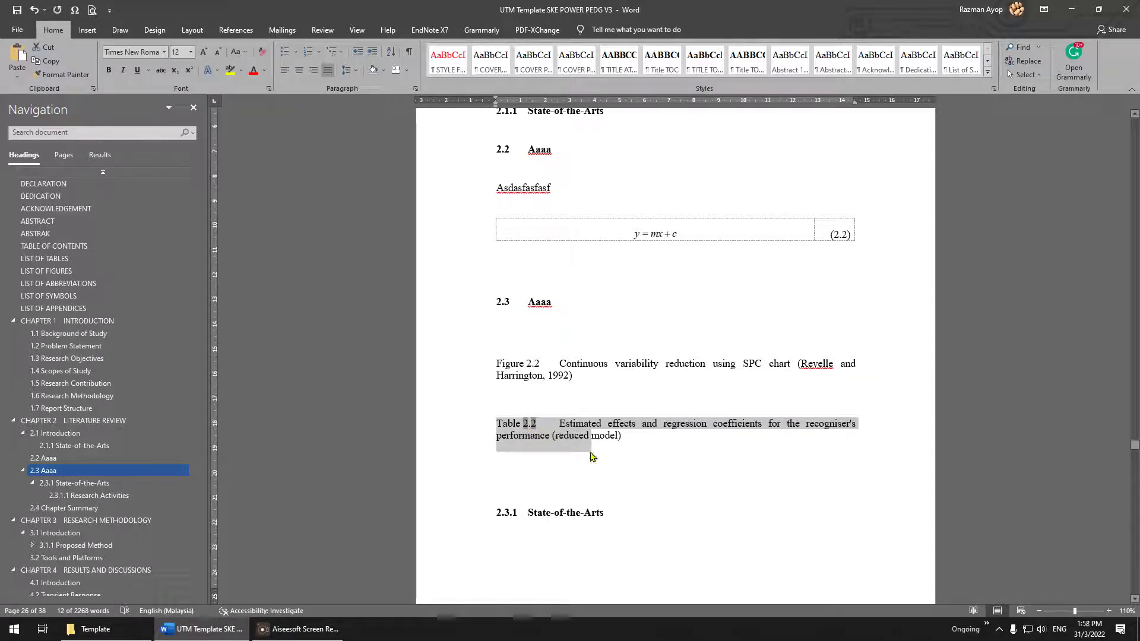
click(678, 433)
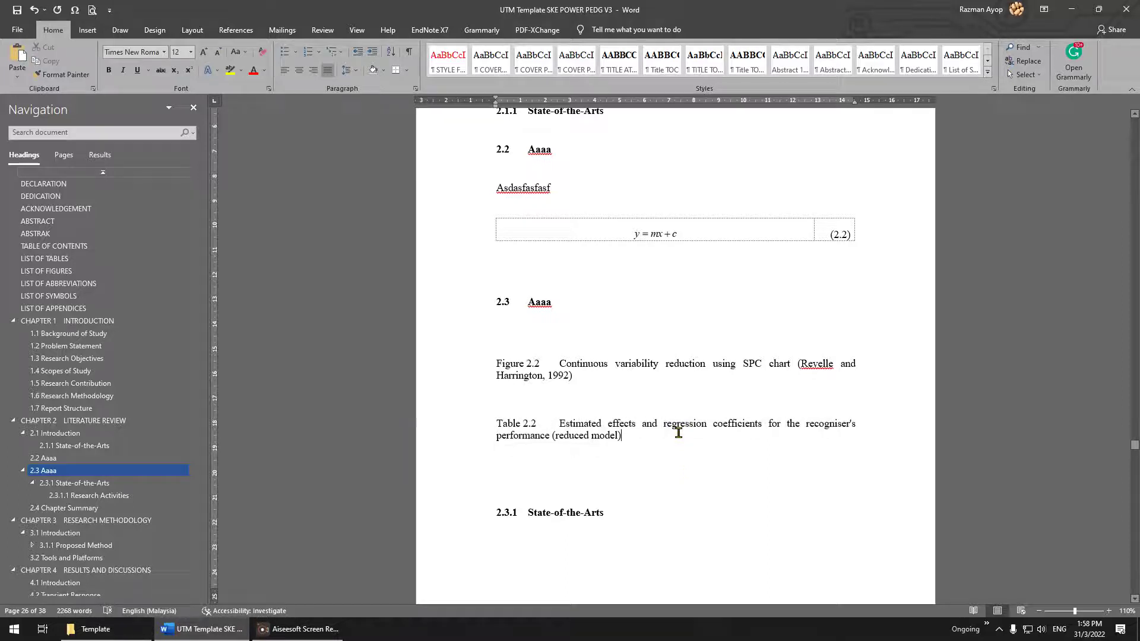
Examine the Figure 2.1 and Table 2.2 captions and the number of the first equation in Chapter 2
scroll(663, 433, up, 3)
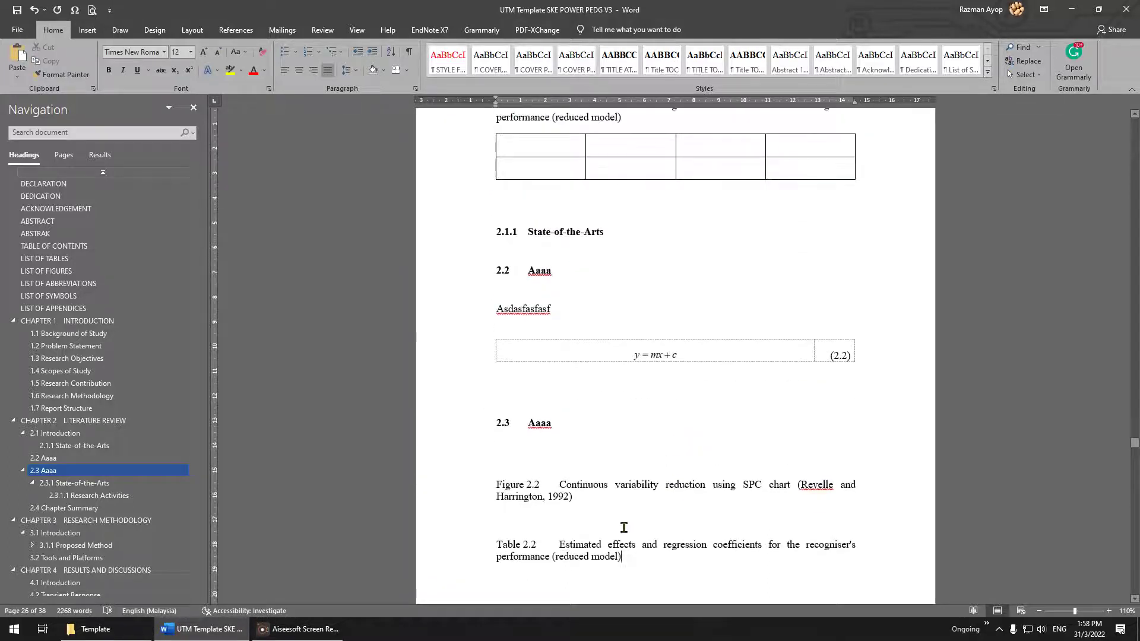
click(597, 516)
scroll(600, 515, up, 10)
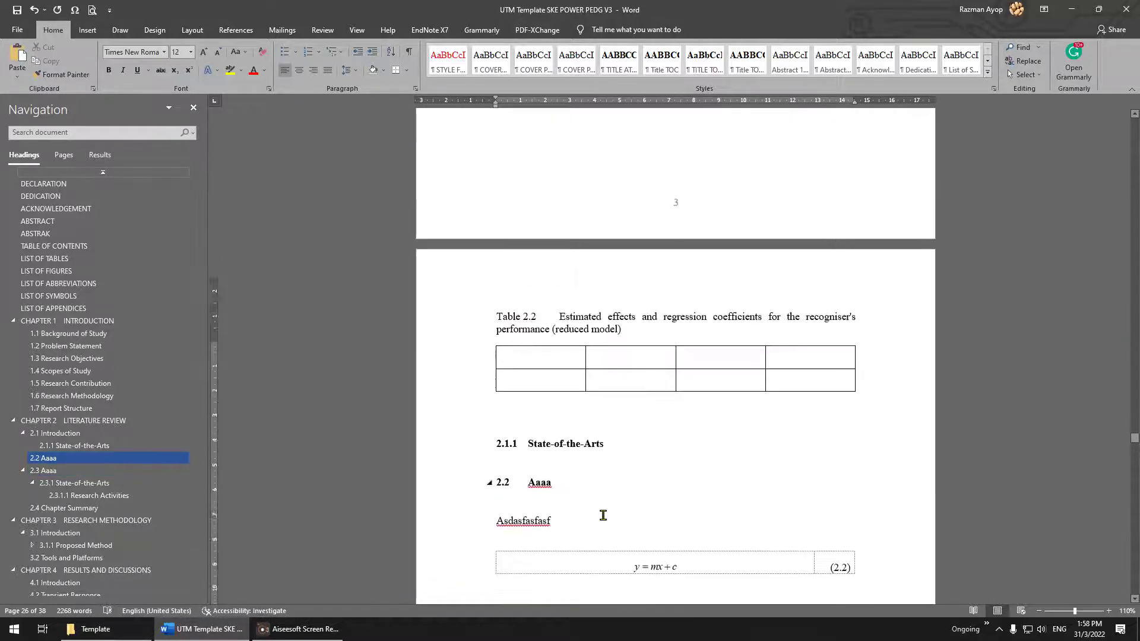
scroll(606, 512, up, 3)
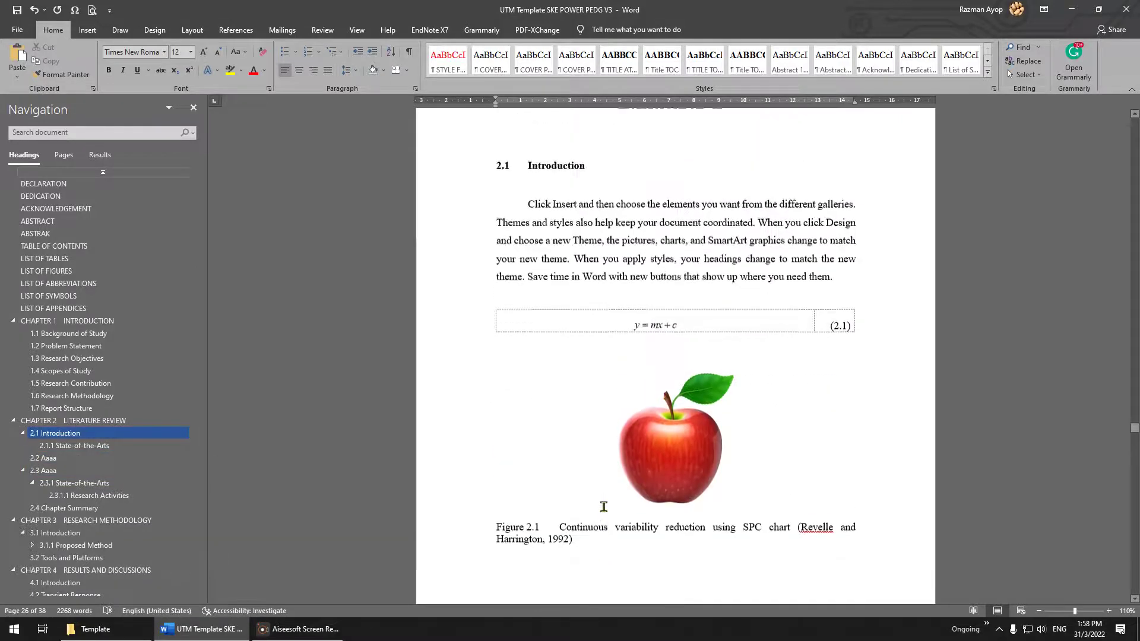
click(711, 467)
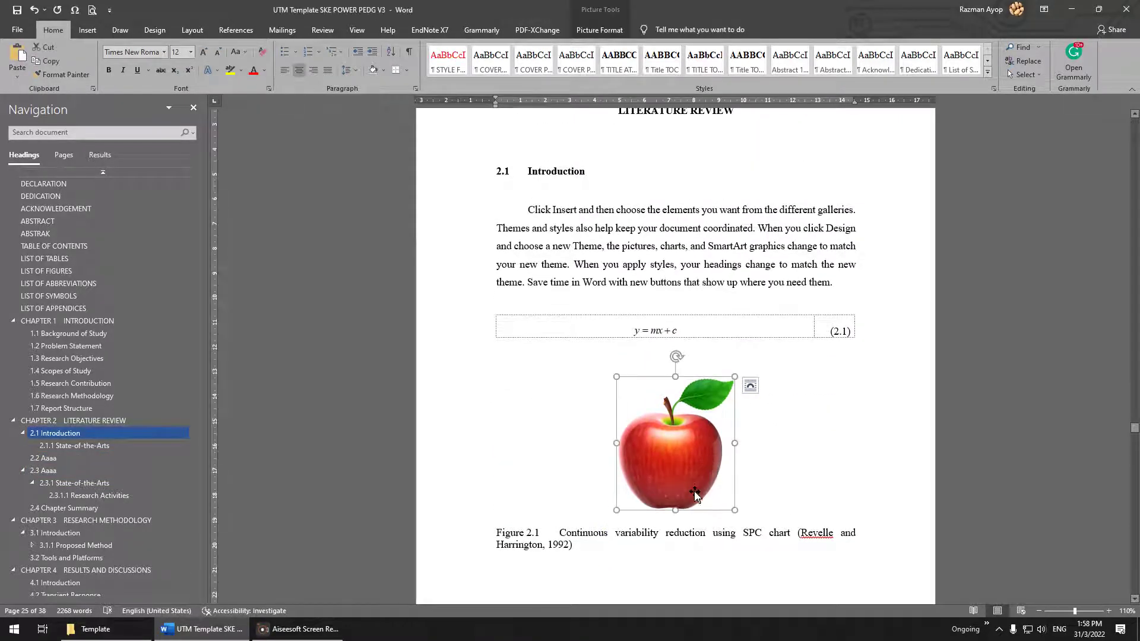
click(626, 540)
triple_click(517, 537)
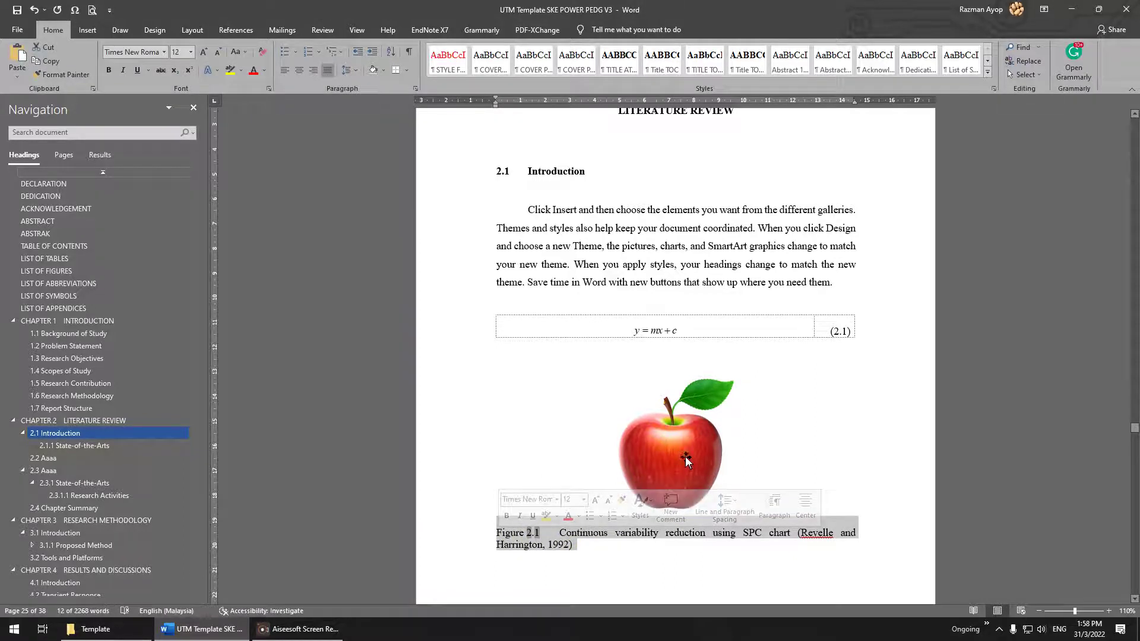
scroll(689, 455, down, 6)
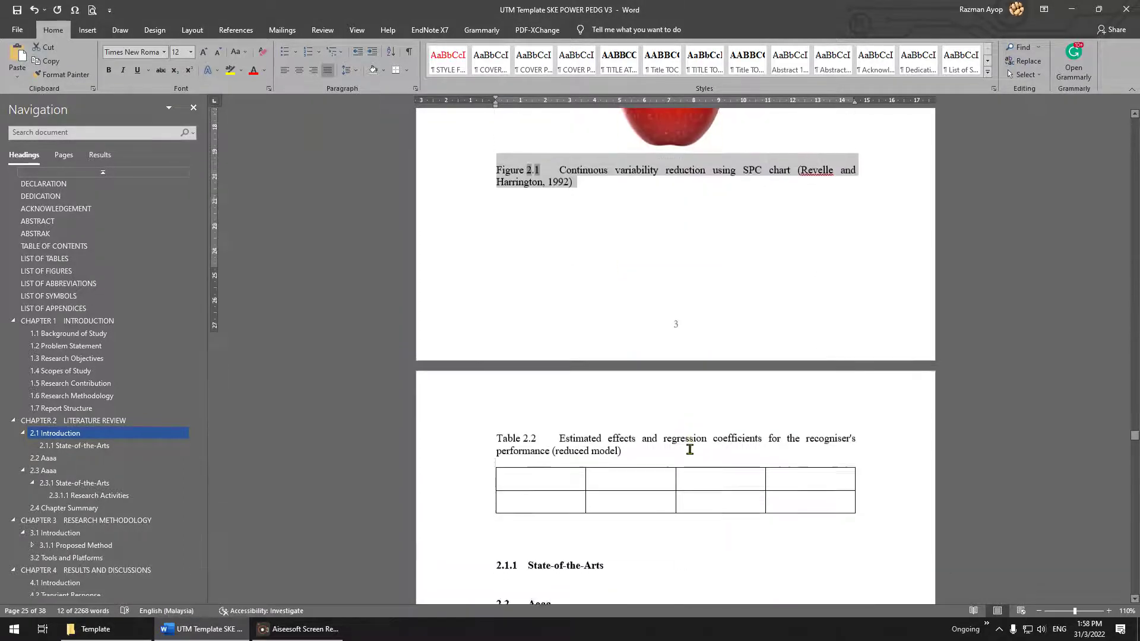
scroll(690, 450, down, 3)
drag(618, 329, 499, 317)
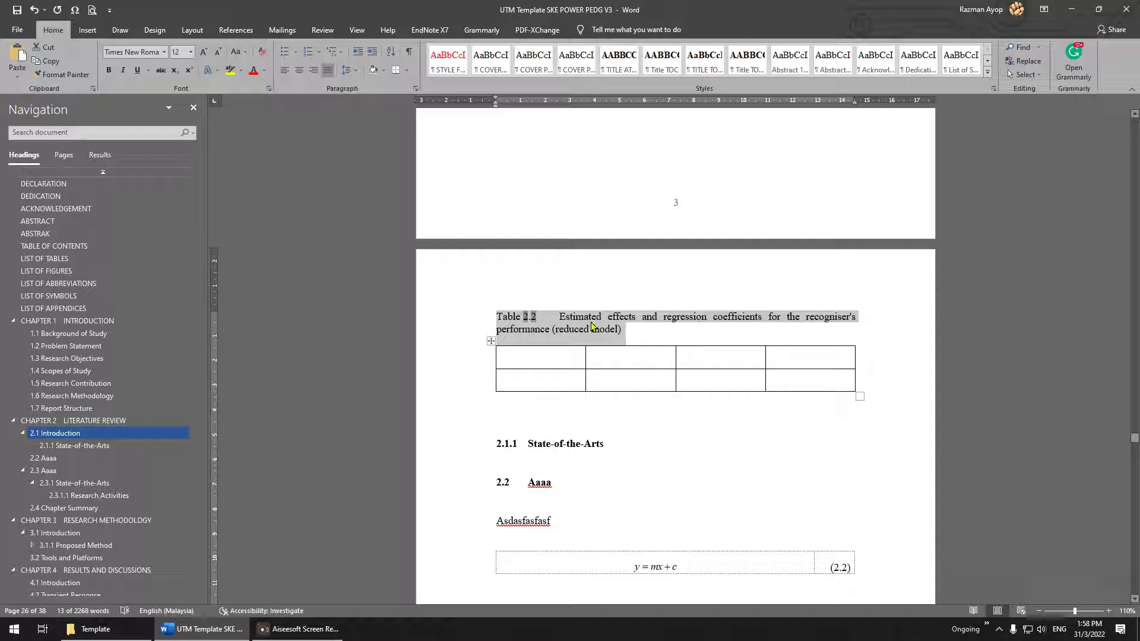
scroll(625, 352, up, 10)
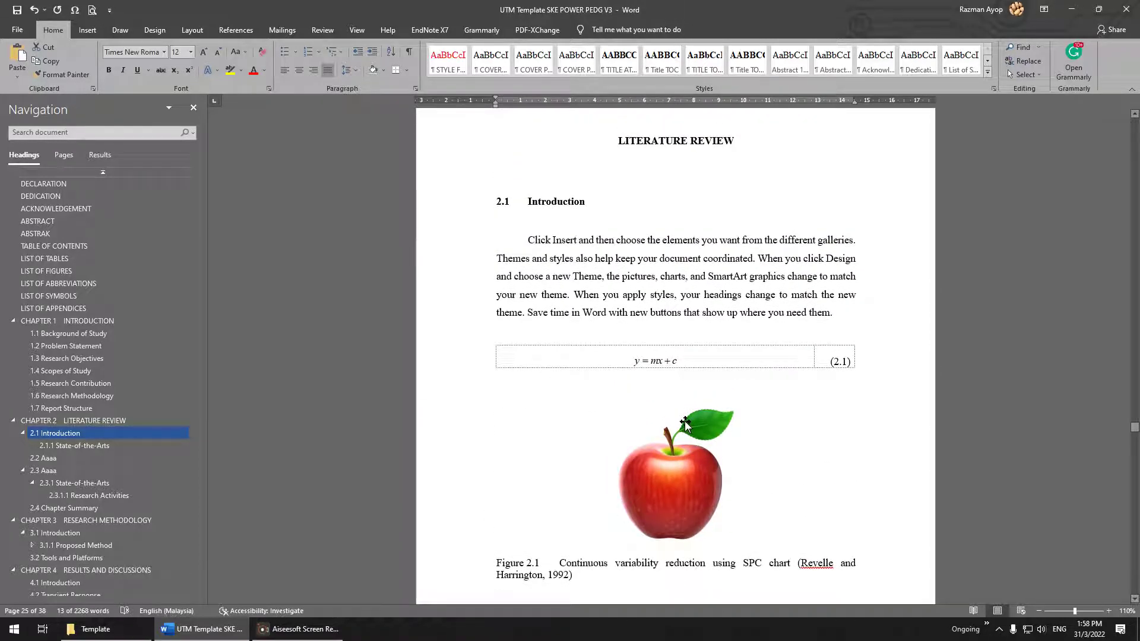
click(839, 315)
click(829, 369)
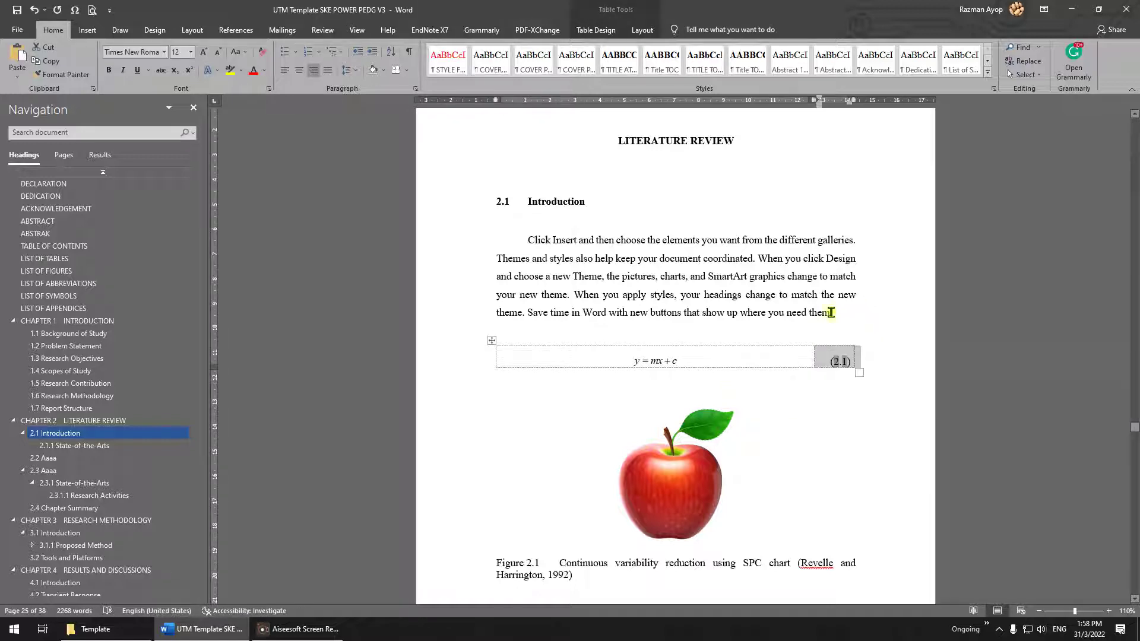
Insert an entire-caption cross-reference to equation (2.1) after "galleries" in the first sentence of section 2.1 Introduction
click(867, 315)
click(855, 240)
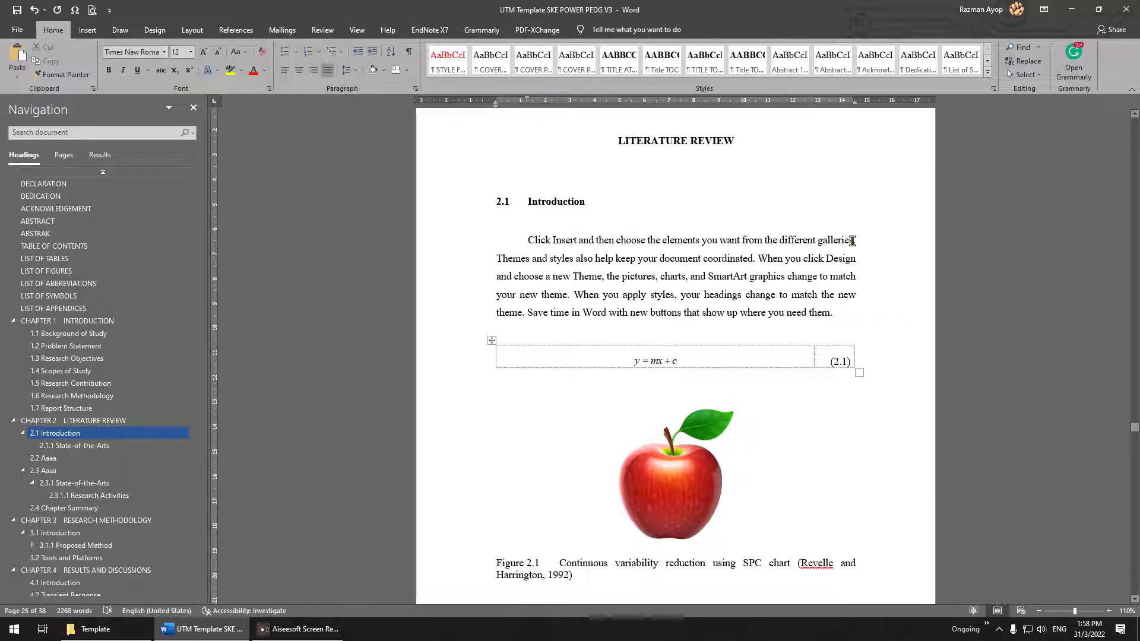
text(b)
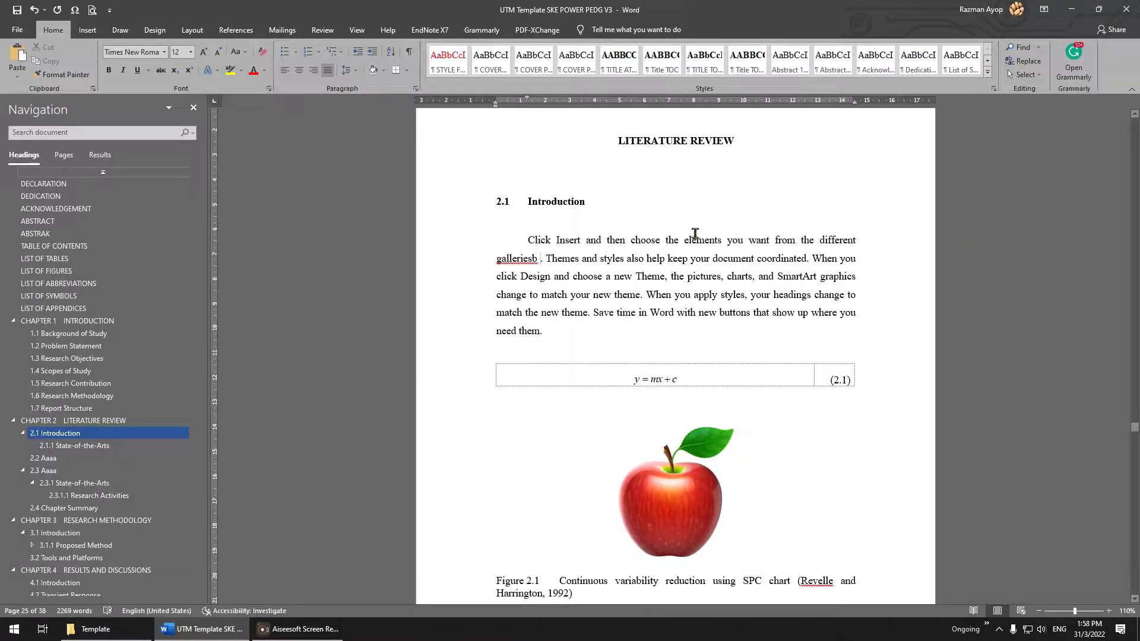
click(236, 30)
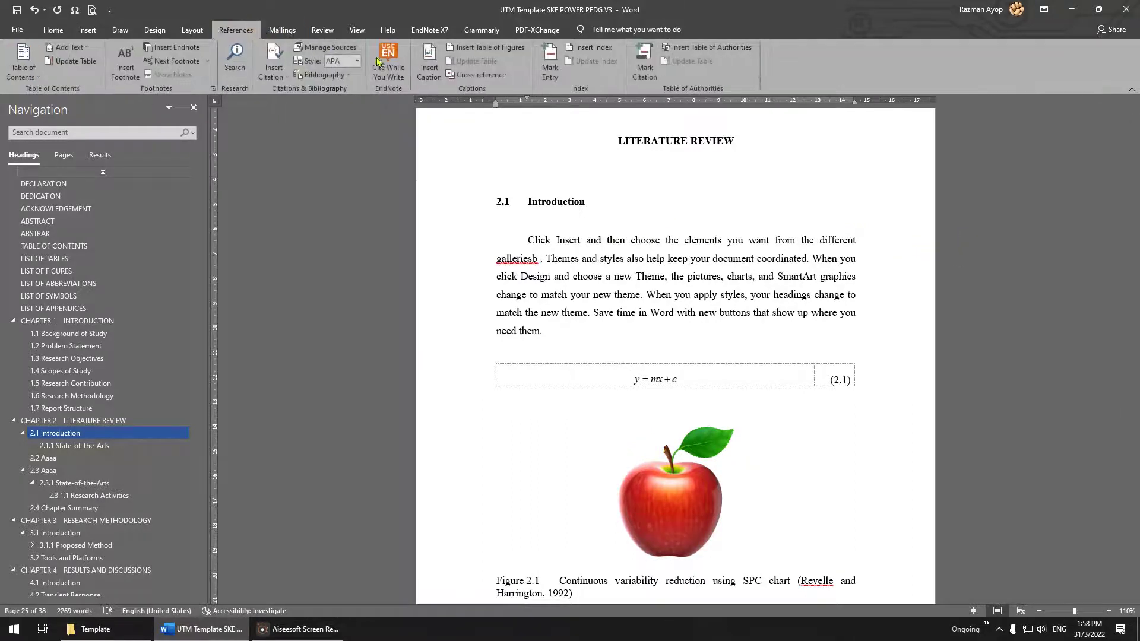
click(475, 74)
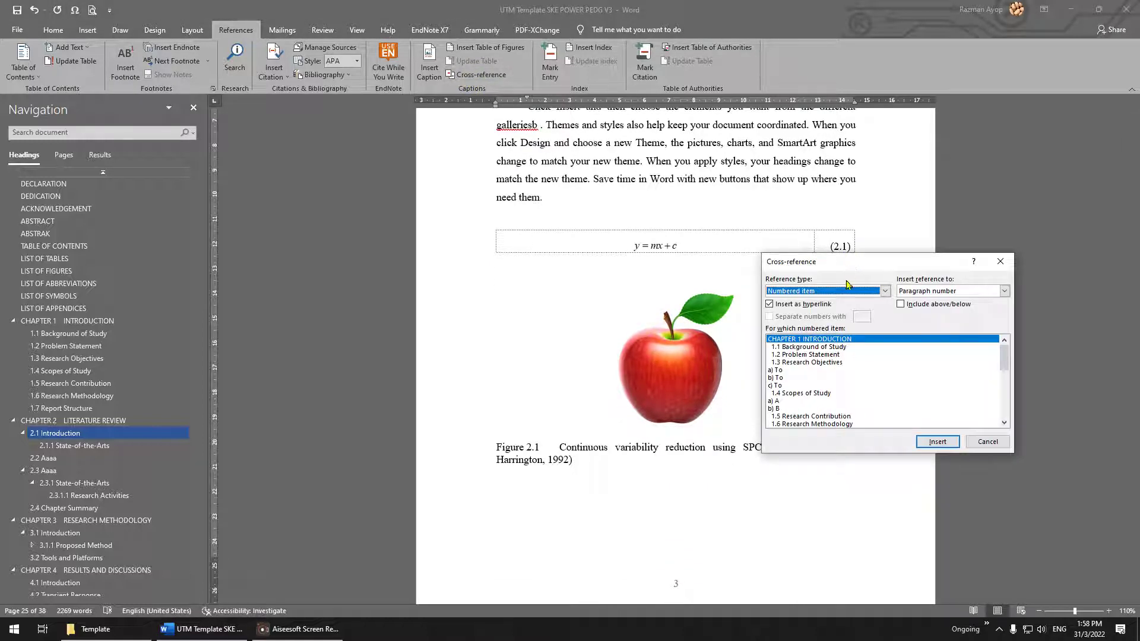
click(847, 292)
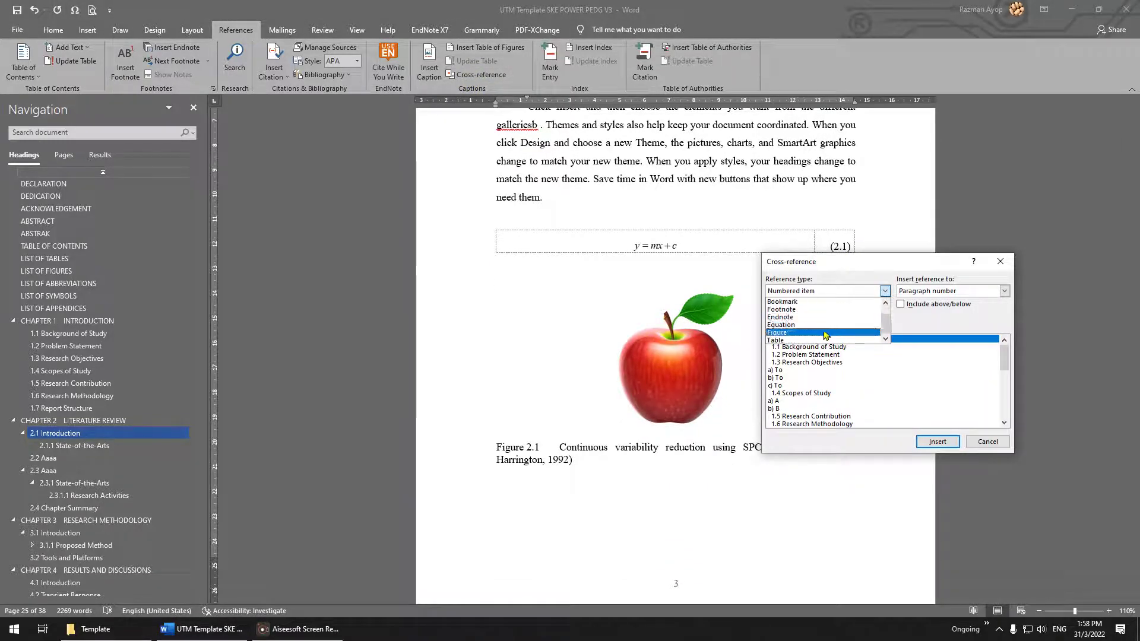
click(815, 325)
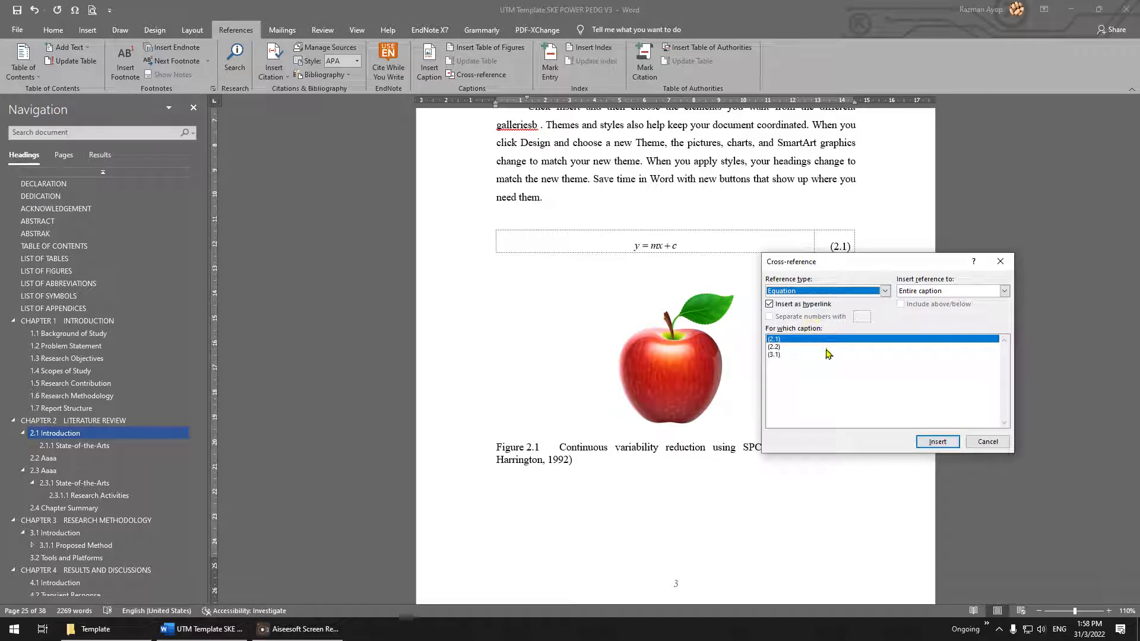
click(787, 347)
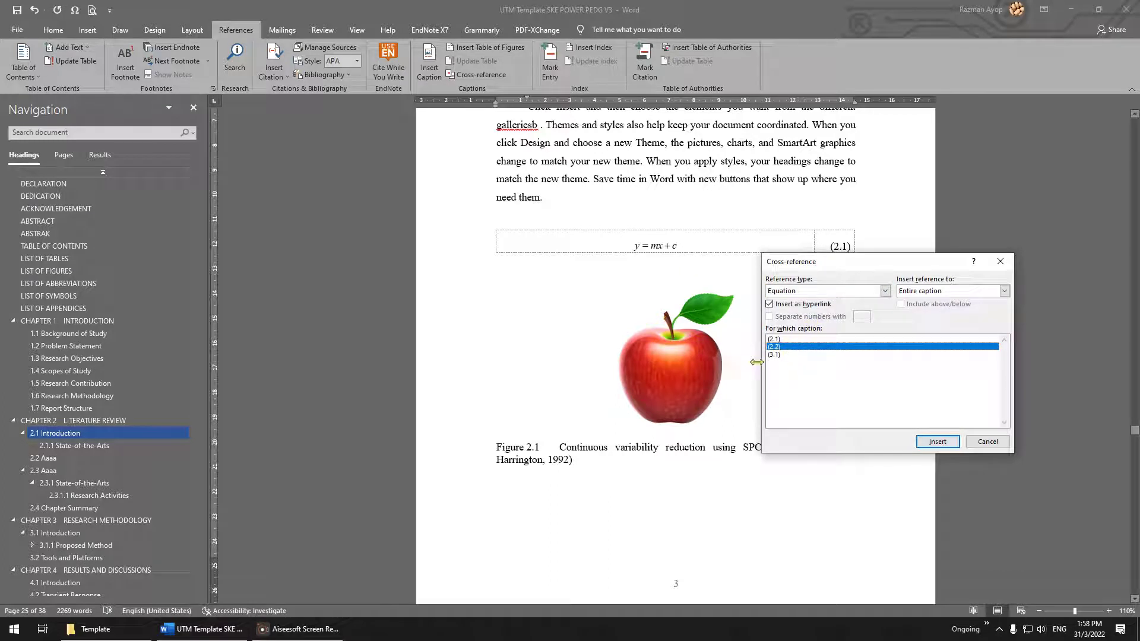
click(778, 339)
click(949, 442)
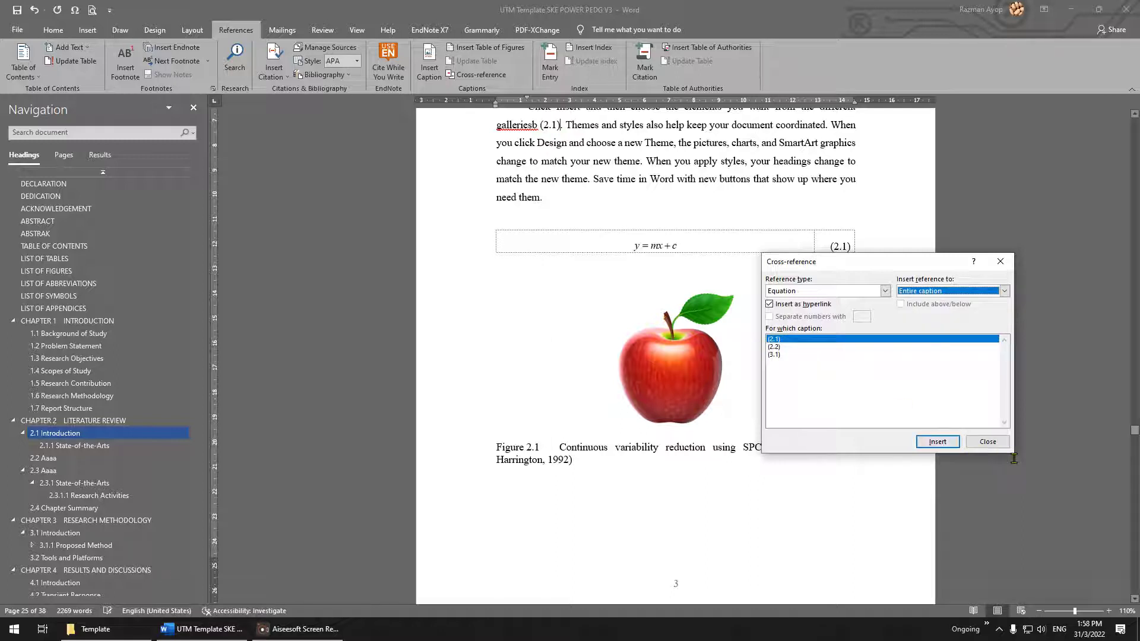
click(987, 442)
Add the word "Equation" in front of the (2.1) cross-reference in the 2.1 Introduction paragraph
click(540, 125)
text(Equation)
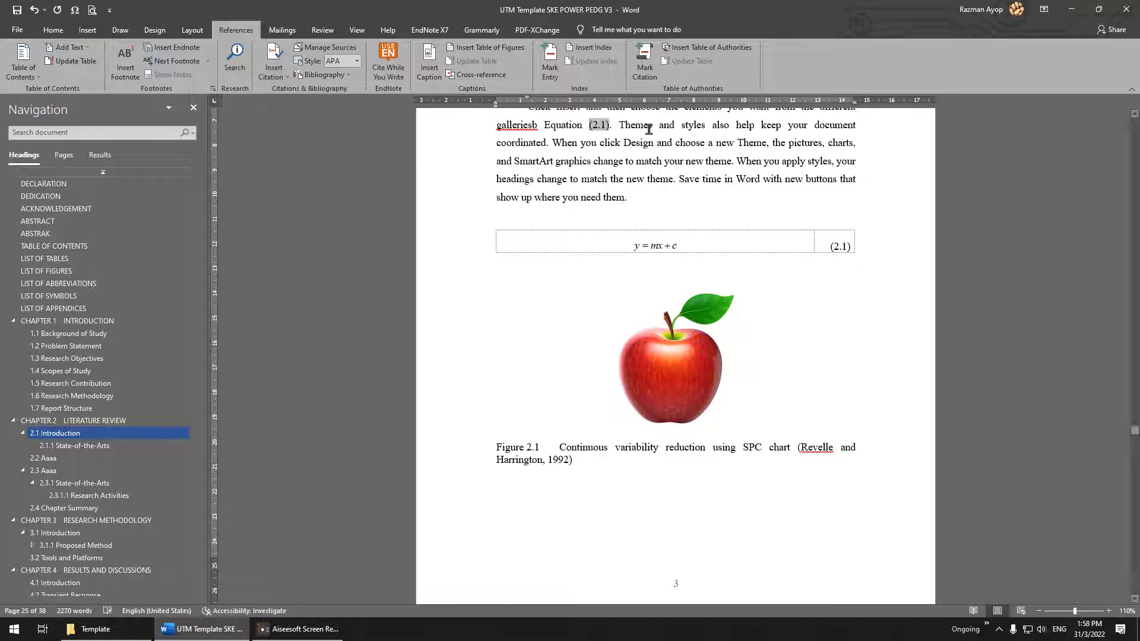
click(53, 29)
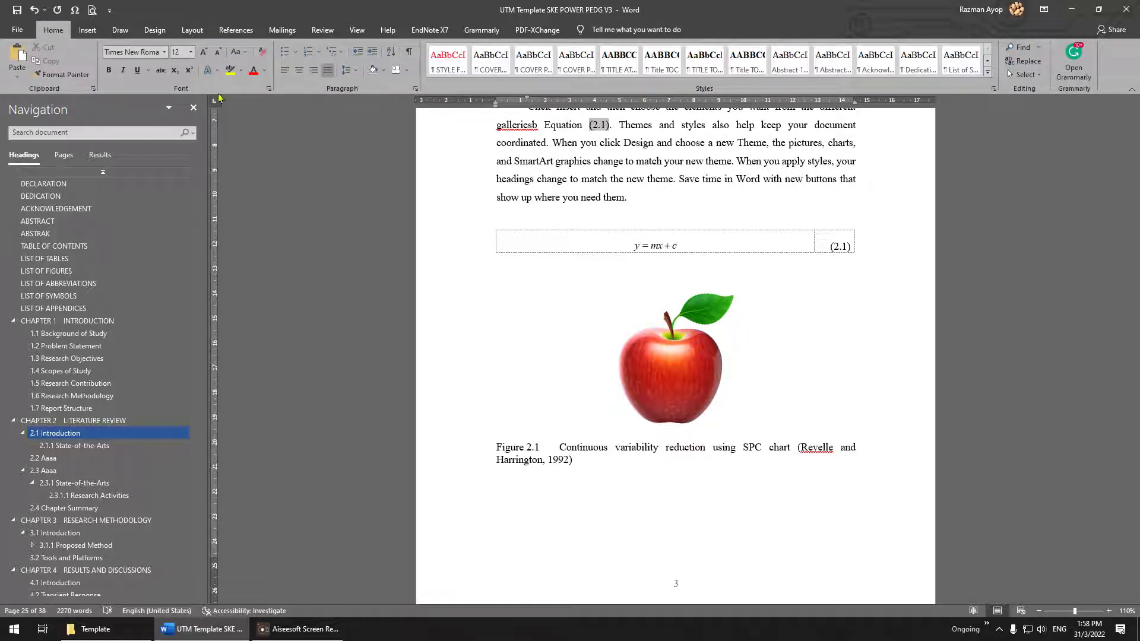
click(626, 146)
Set up a Figure cross-reference with only label and number, placed after "coordinated" in the 2.1 Introduction paragraph
scroll(637, 184, up, 2)
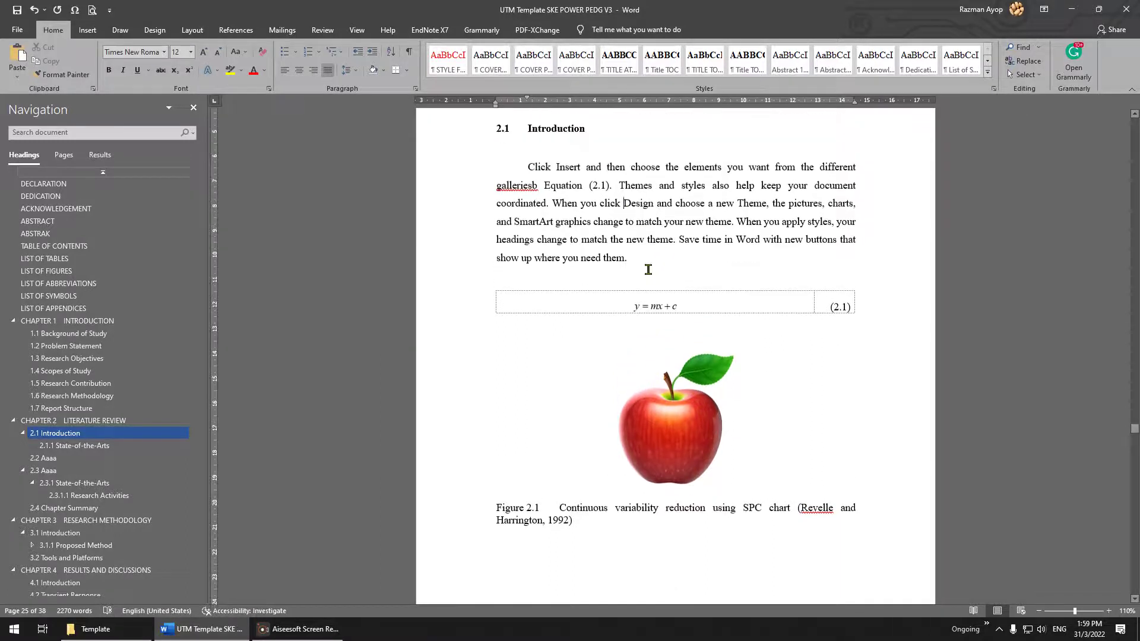
click(545, 203)
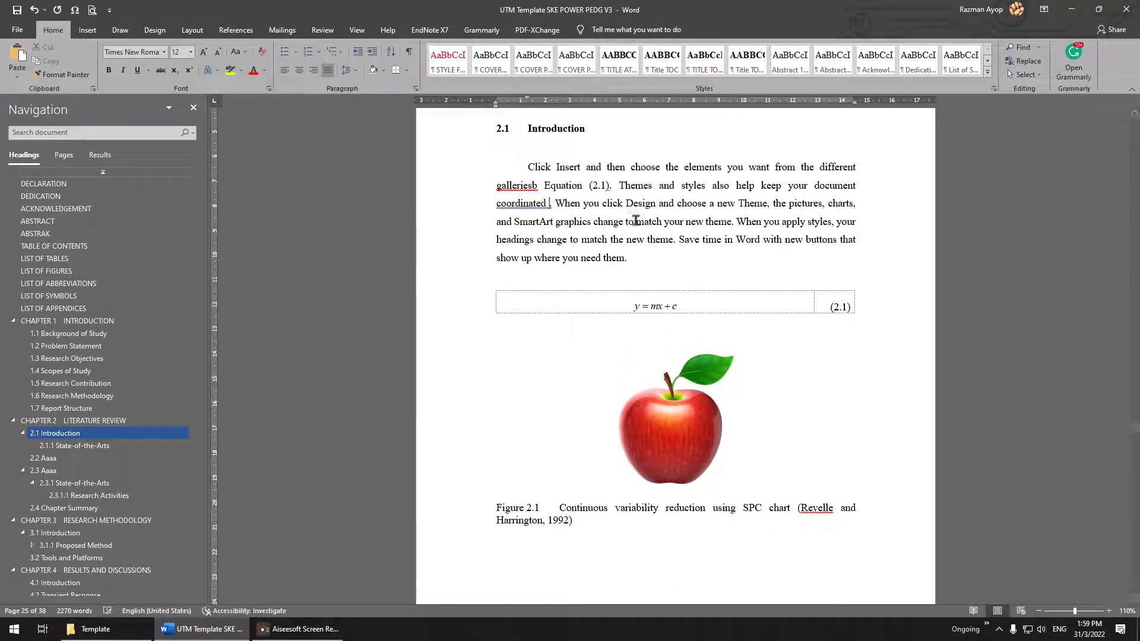
click(256, 31)
click(480, 75)
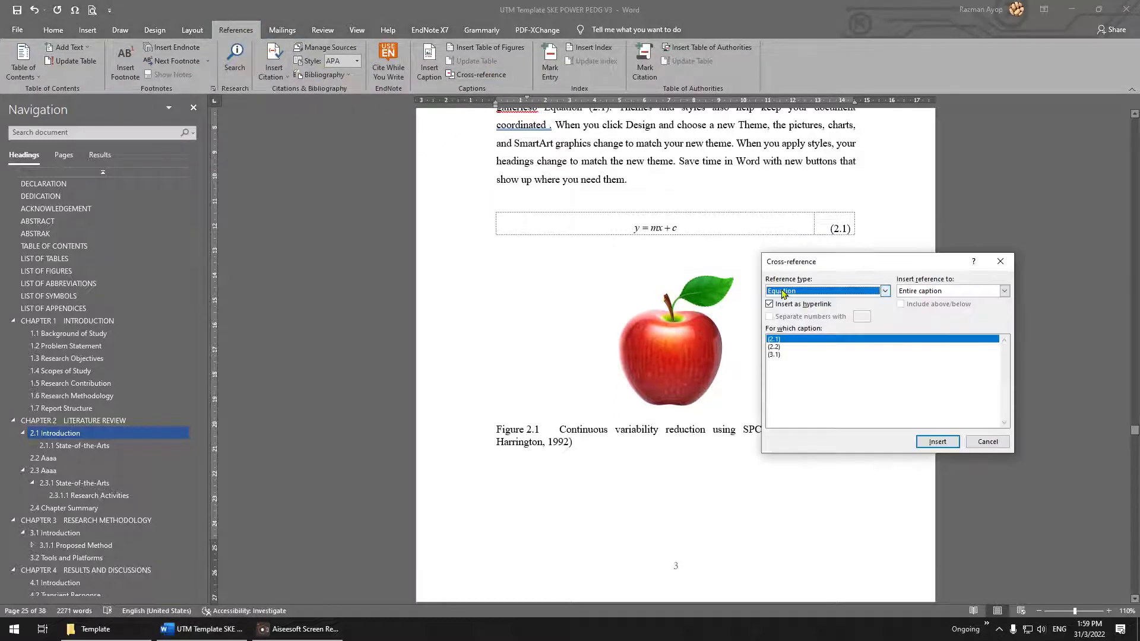
click(885, 291)
click(814, 331)
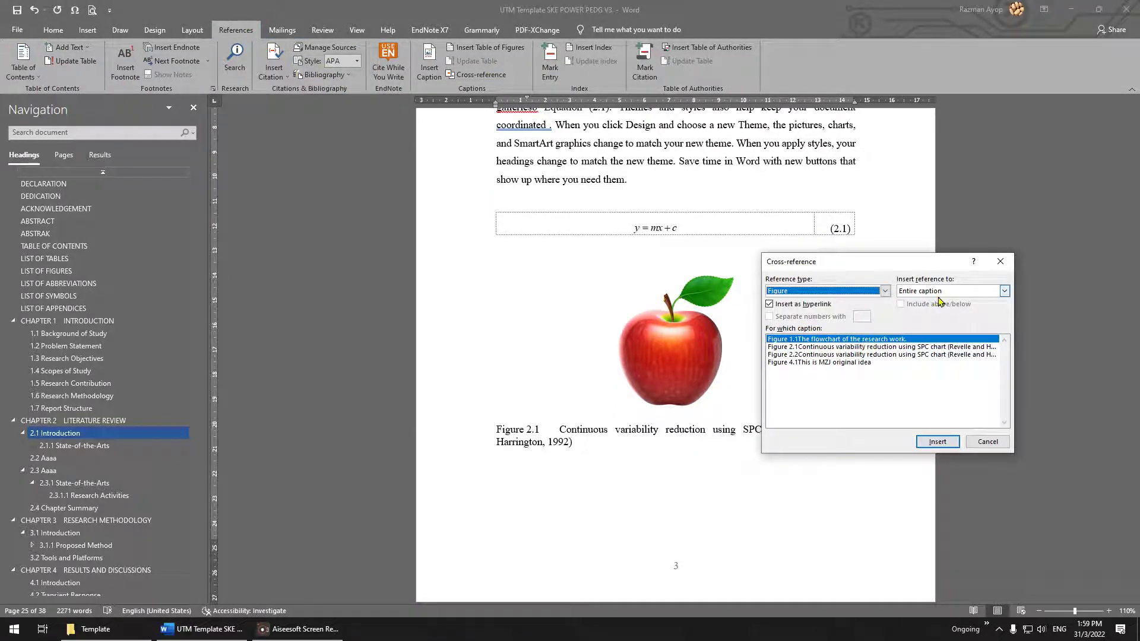
click(941, 291)
click(939, 300)
click(937, 294)
click(927, 300)
click(930, 292)
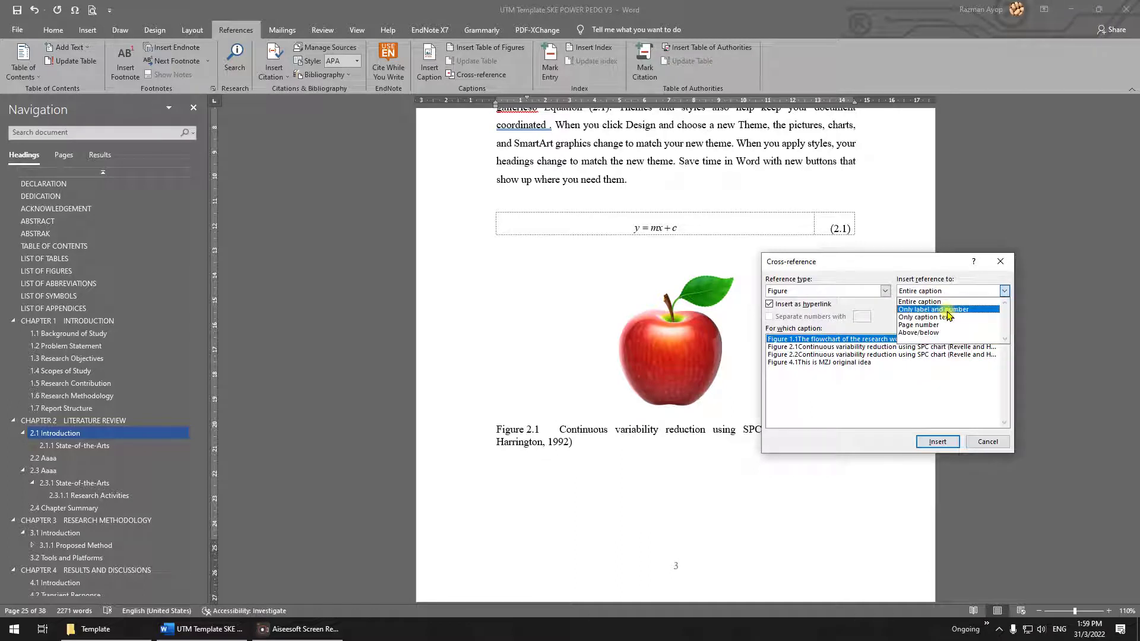
click(949, 312)
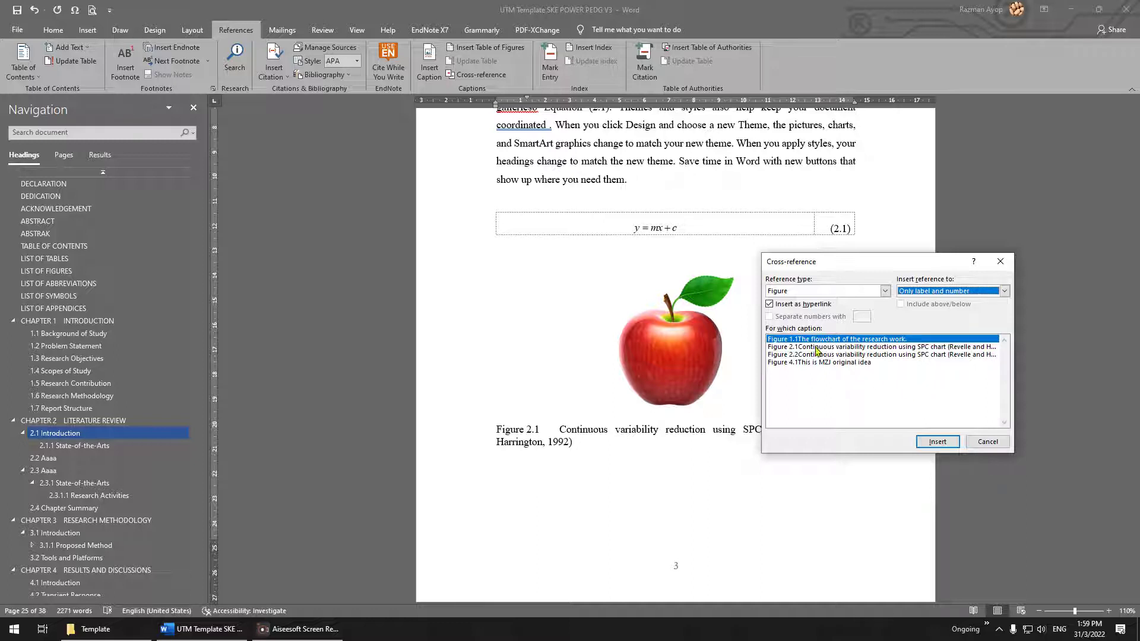
Insert the cross-reference to the Figure 2.1 caption and close the Cross-reference dialog
drag(894, 319, 789, 227)
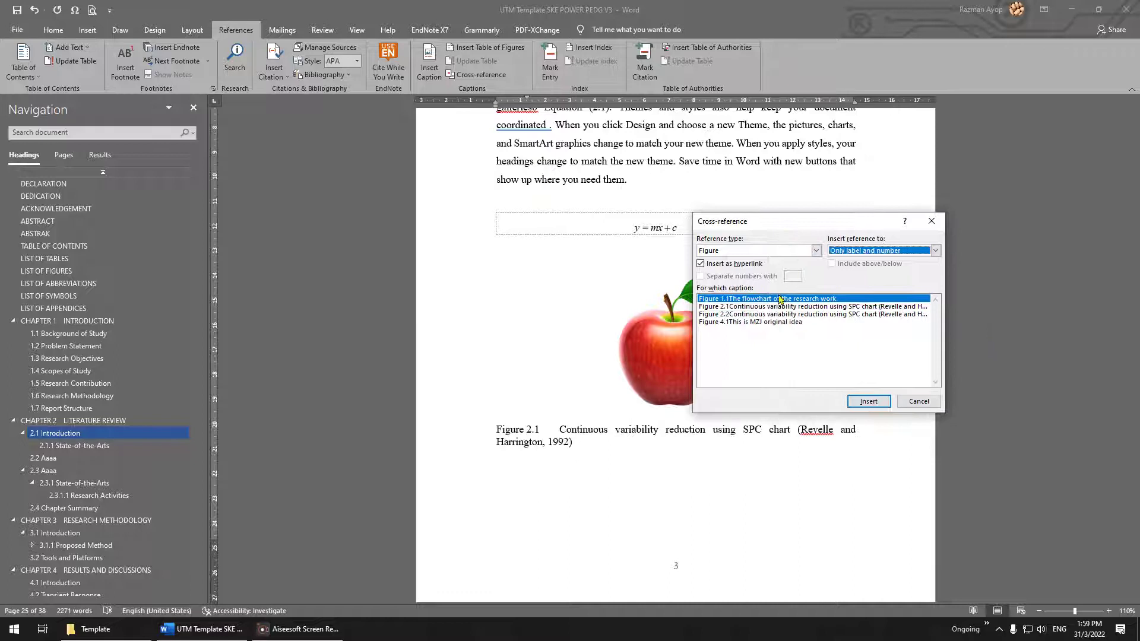
click(754, 307)
click(869, 402)
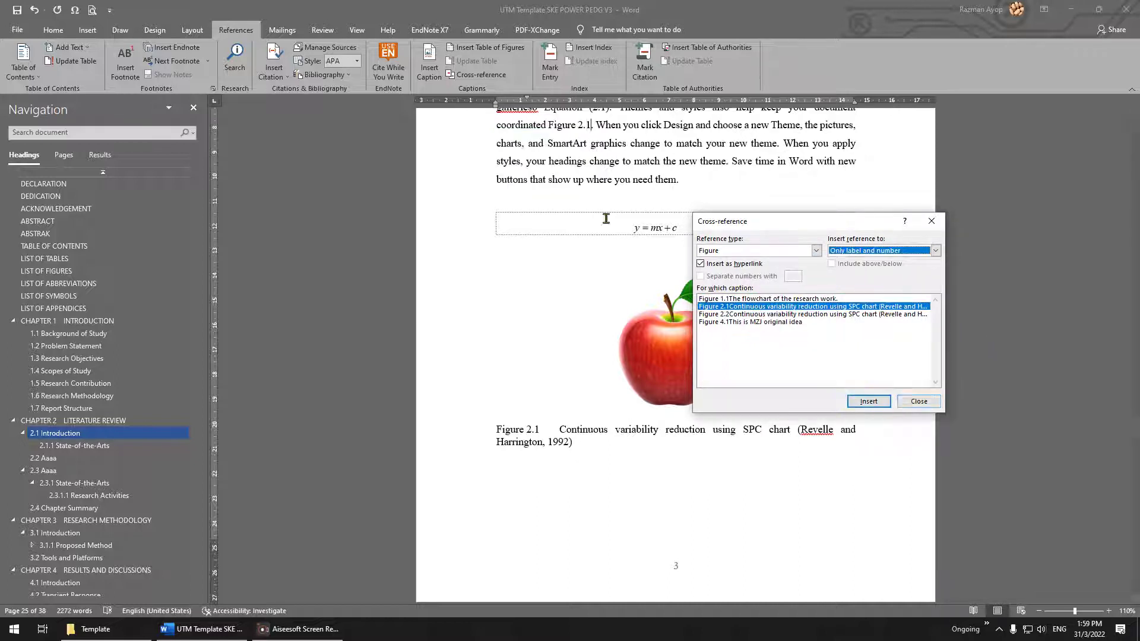
click(924, 399)
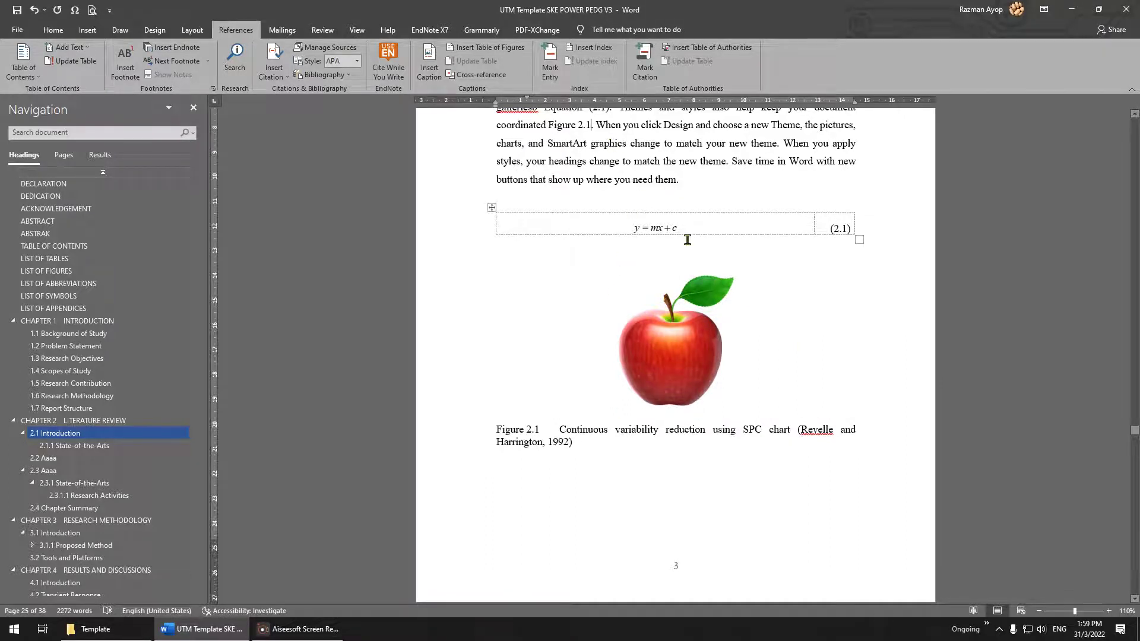
Insert a cross-reference to the first Table 2.2 caption, only label and number, after "match your new theme" in 2.1 Introduction
text(.)
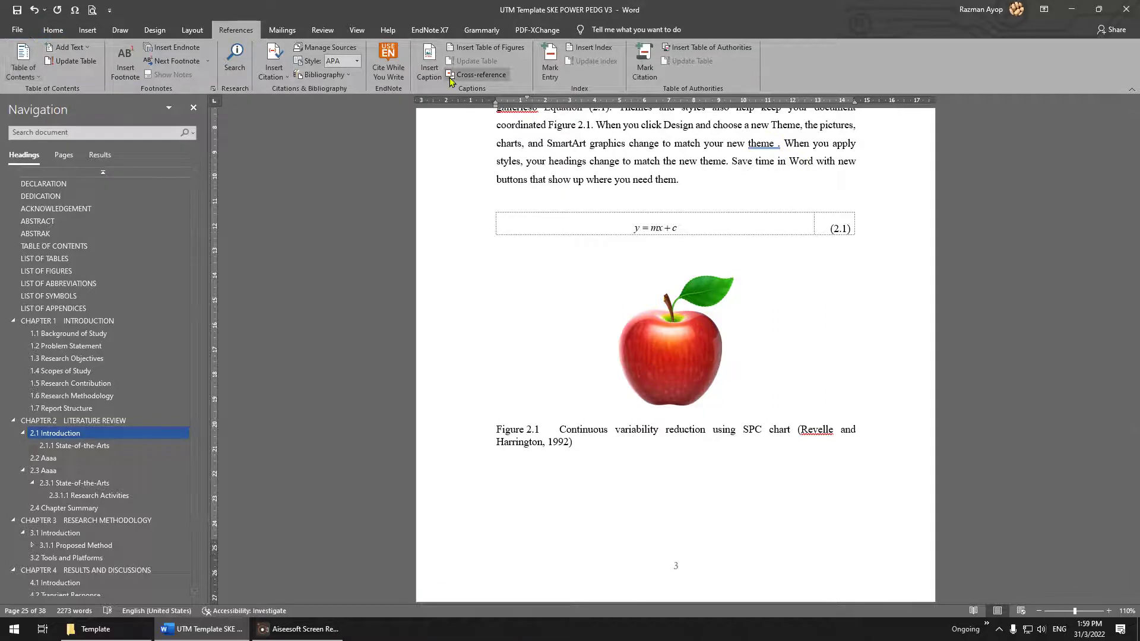
click(455, 76)
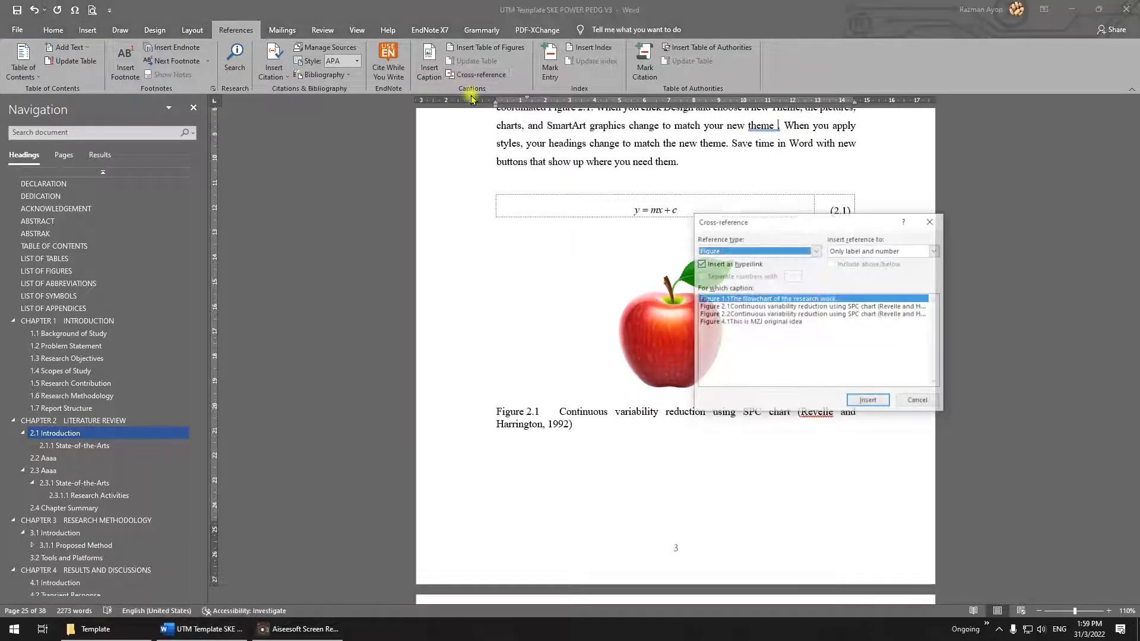
click(729, 251)
click(740, 300)
click(935, 250)
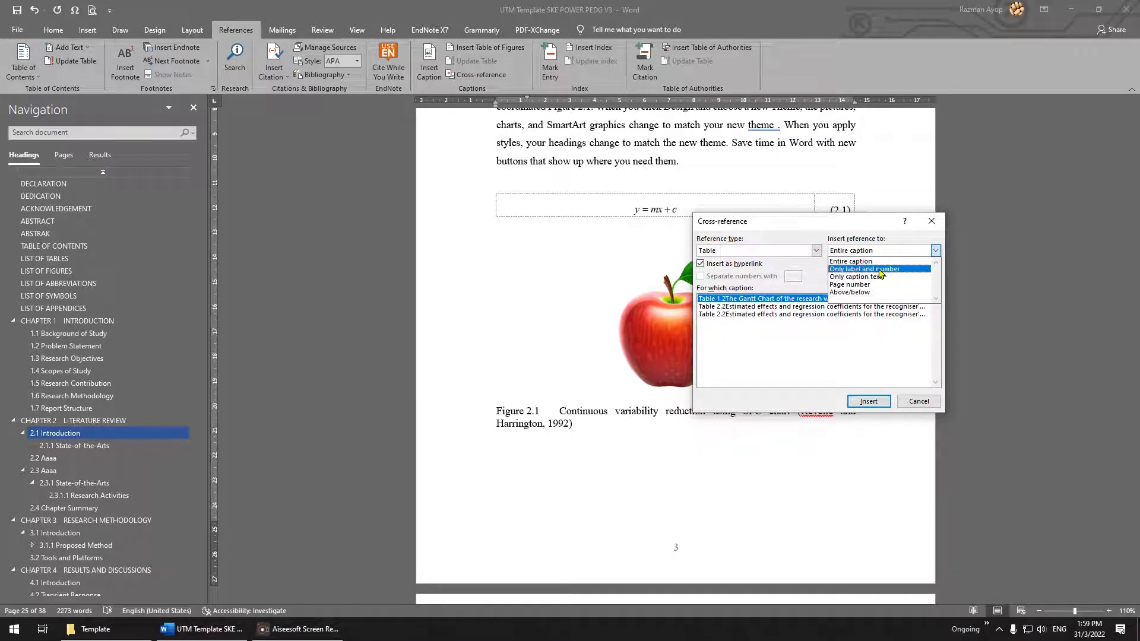
click(880, 270)
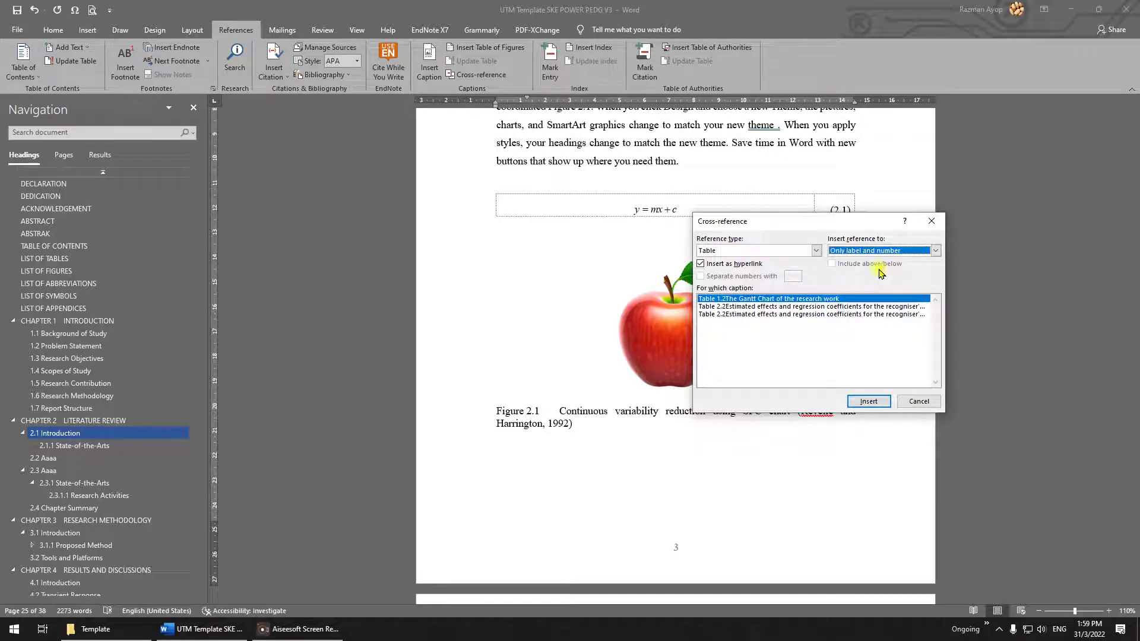
click(748, 306)
click(866, 402)
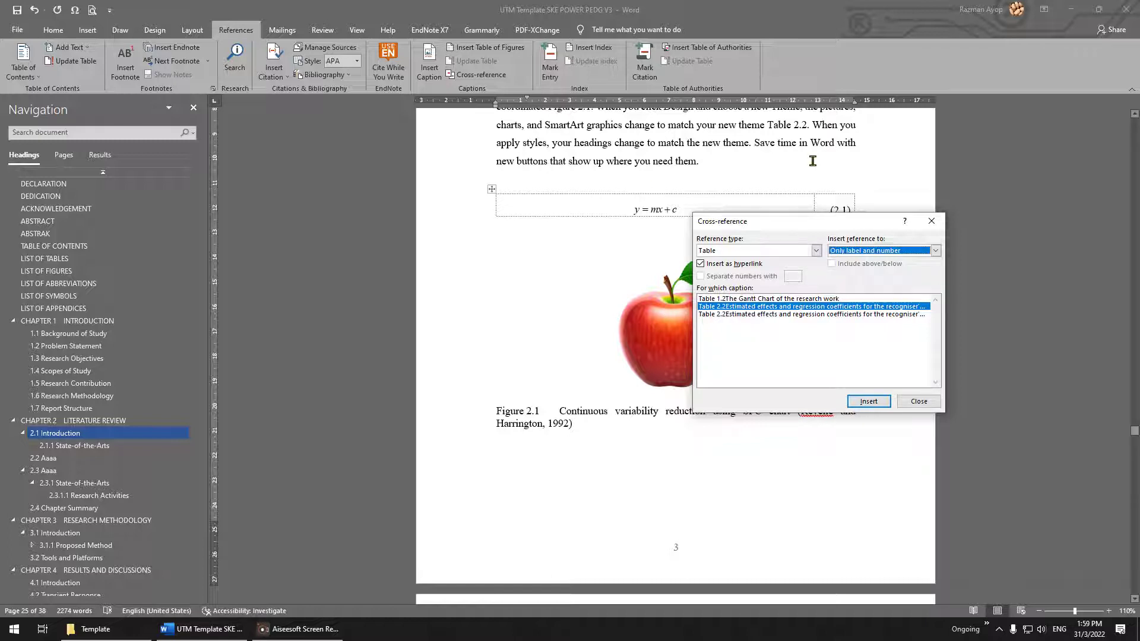
drag(822, 222, 561, 311)
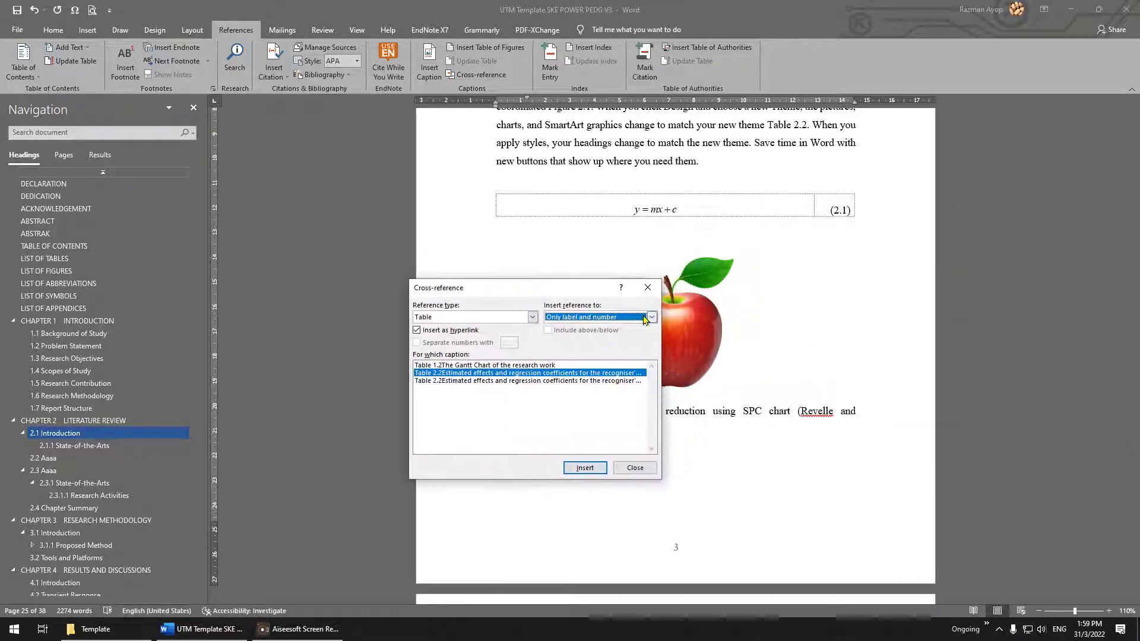
click(648, 287)
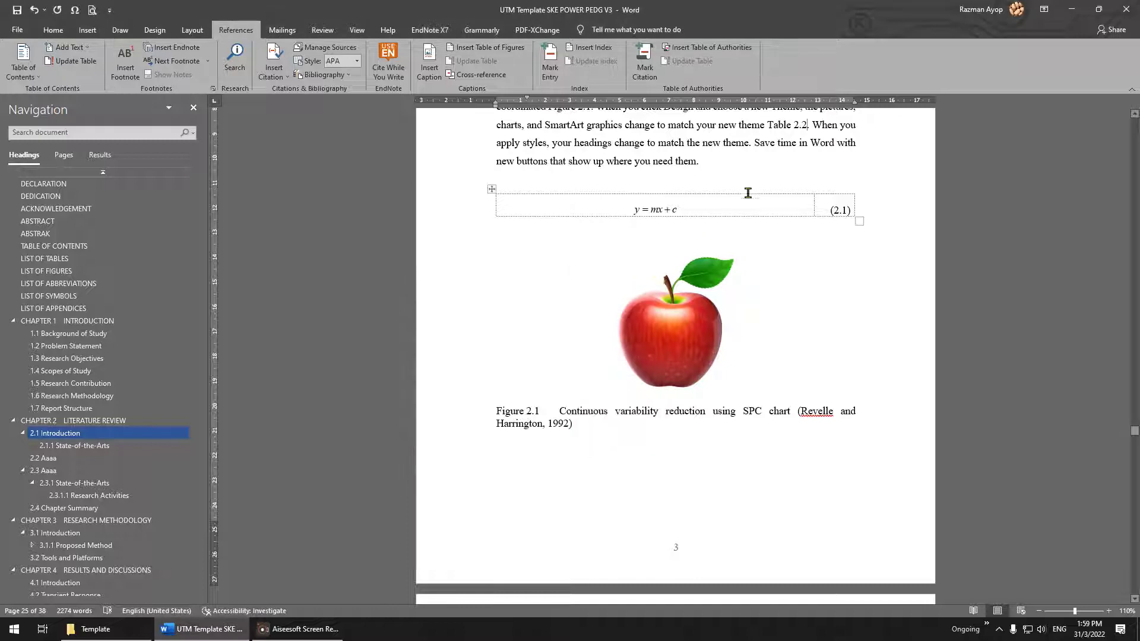
Set up a cross-reference of type Heading, placed after "match the new theme" in the 2.1 Introduction paragraph
scroll(748, 193, up, 2)
text(.)
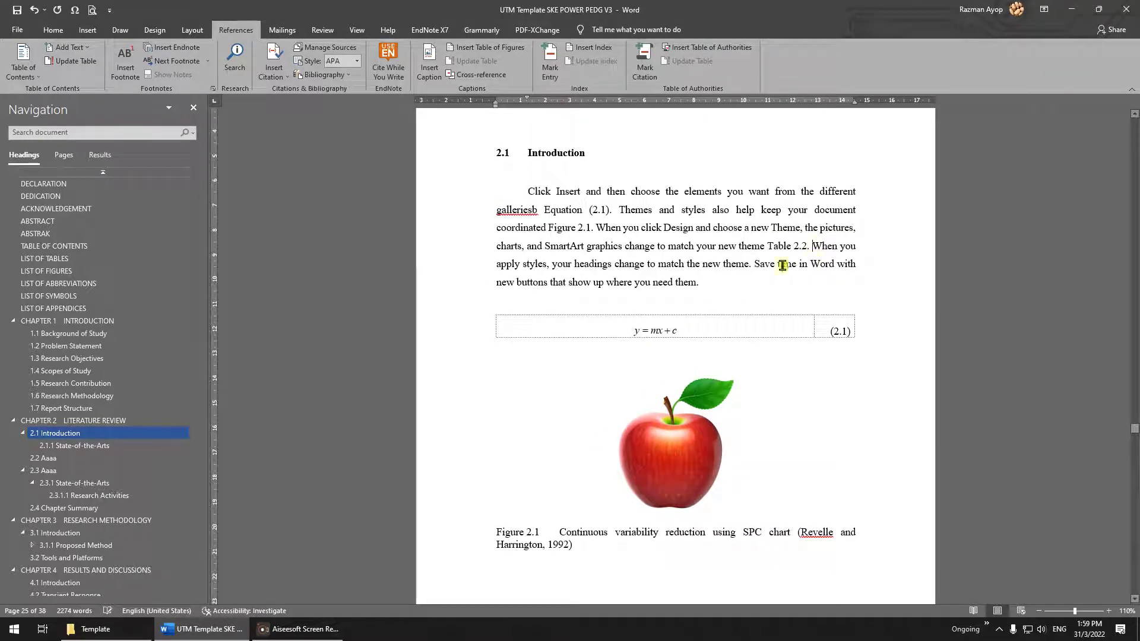
click(748, 264)
text(.)
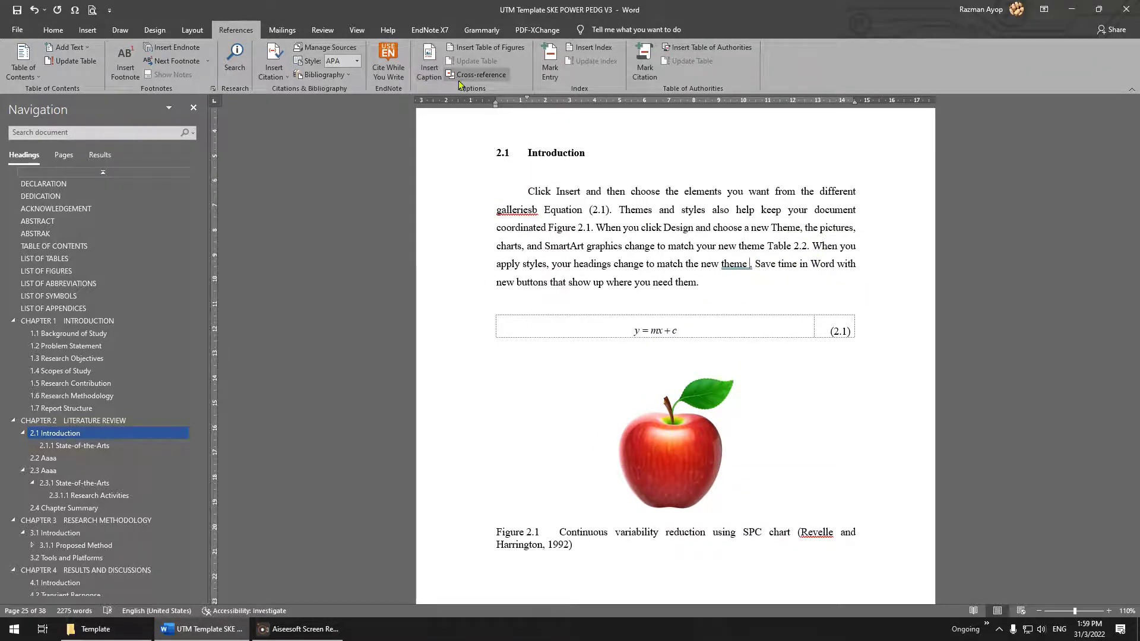
click(469, 75)
click(533, 317)
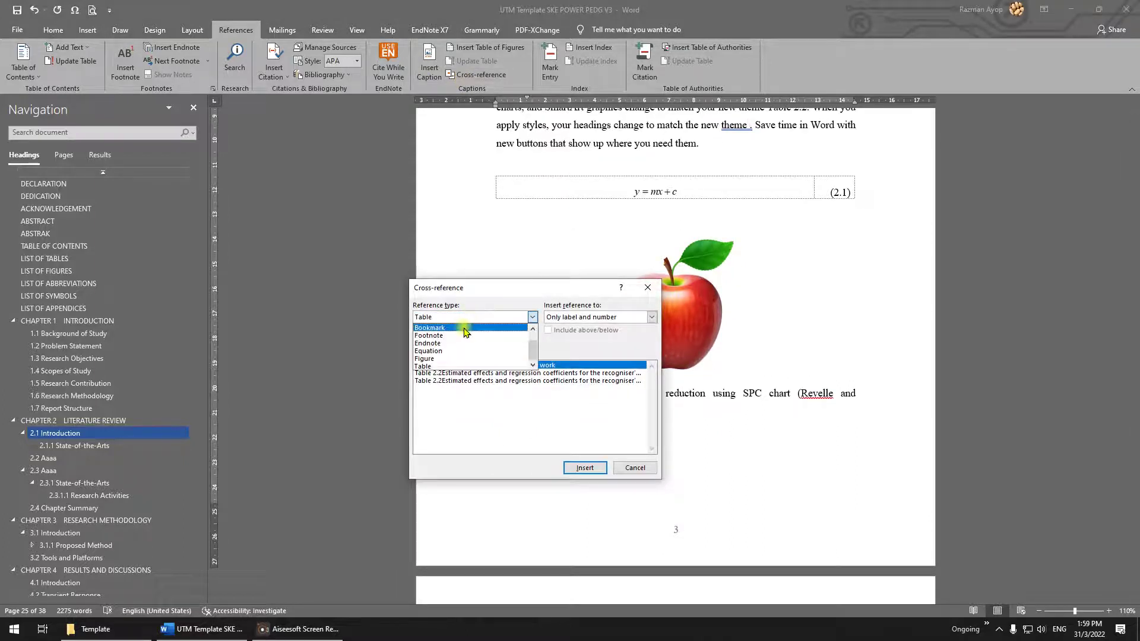
scroll(453, 367, down, 1)
scroll(453, 356, up, 2)
click(436, 335)
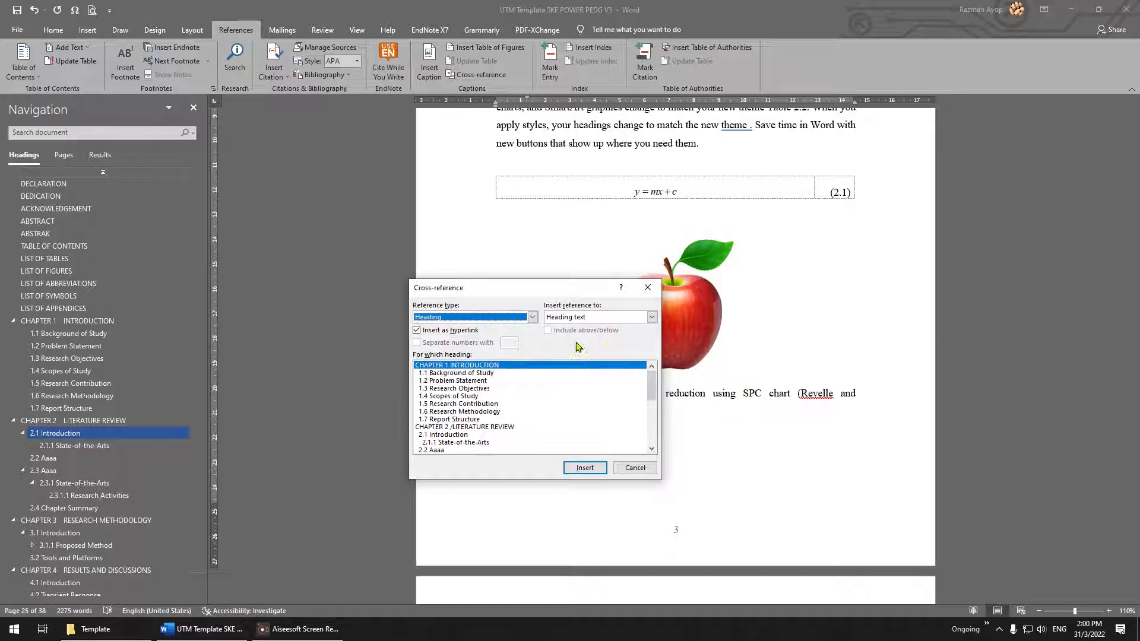
Insert the cross-reference to heading 2.1.1 State-of-the-Arts, referring to its heading number
click(469, 442)
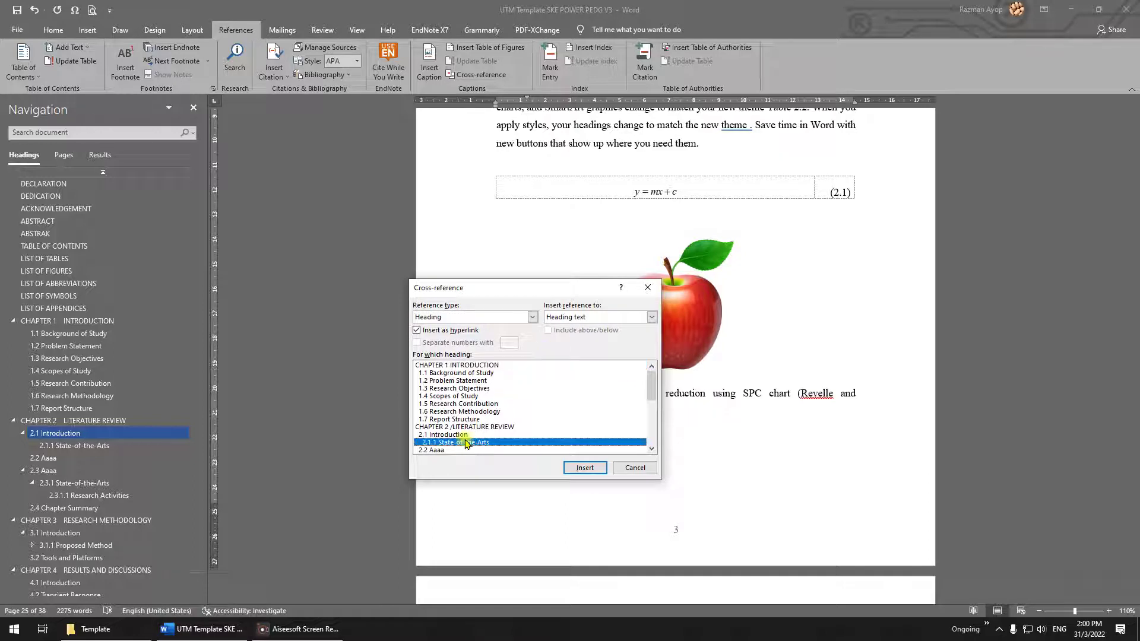
scroll(466, 443, down, 1)
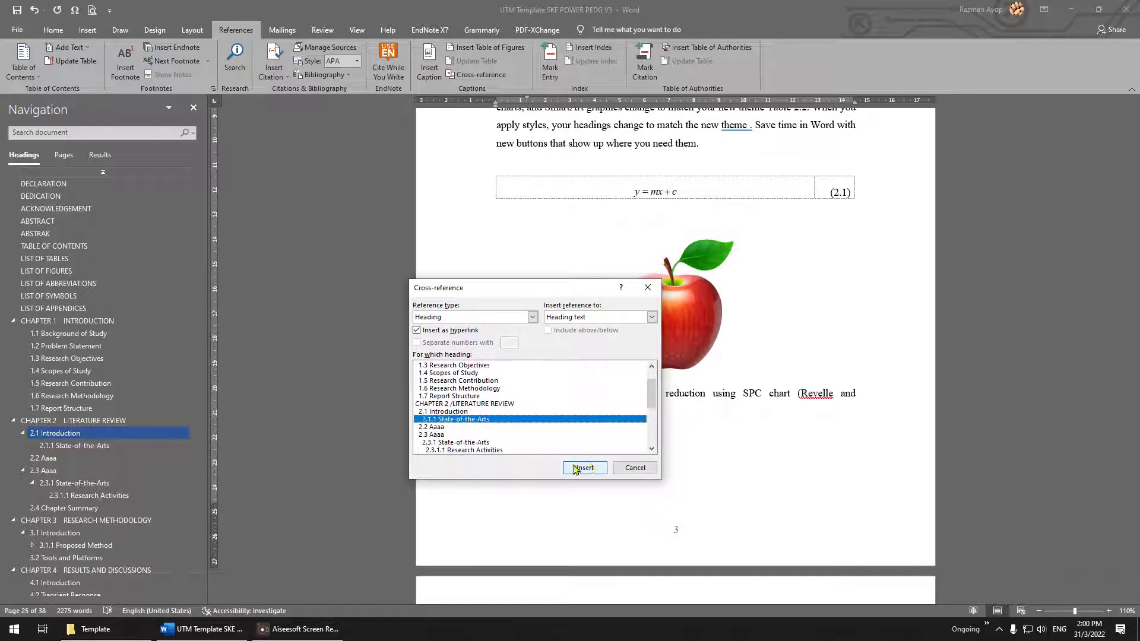
click(652, 316)
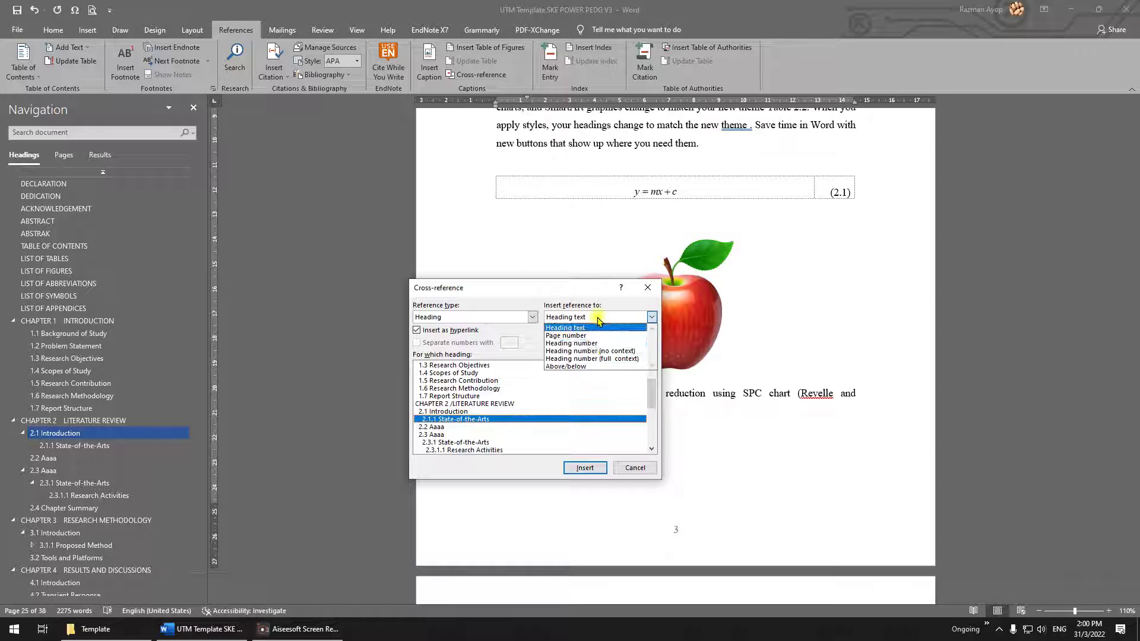
click(618, 344)
click(601, 466)
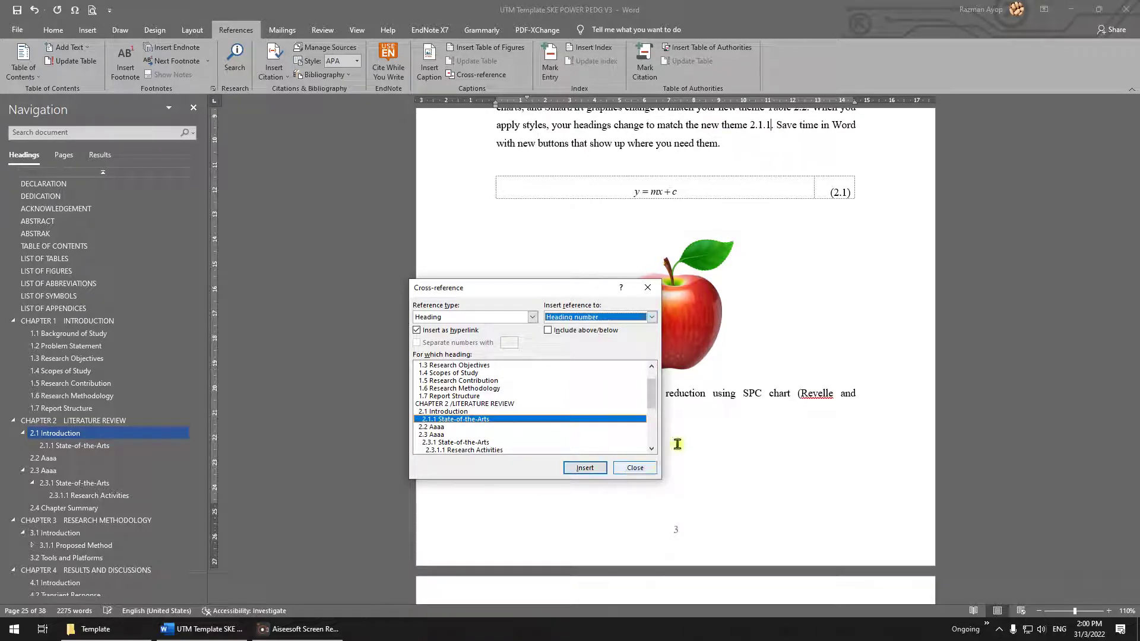
Add the word "Section" in front of the 2.1.1 cross-reference in the 2.1 Introduction paragraph
click(745, 123)
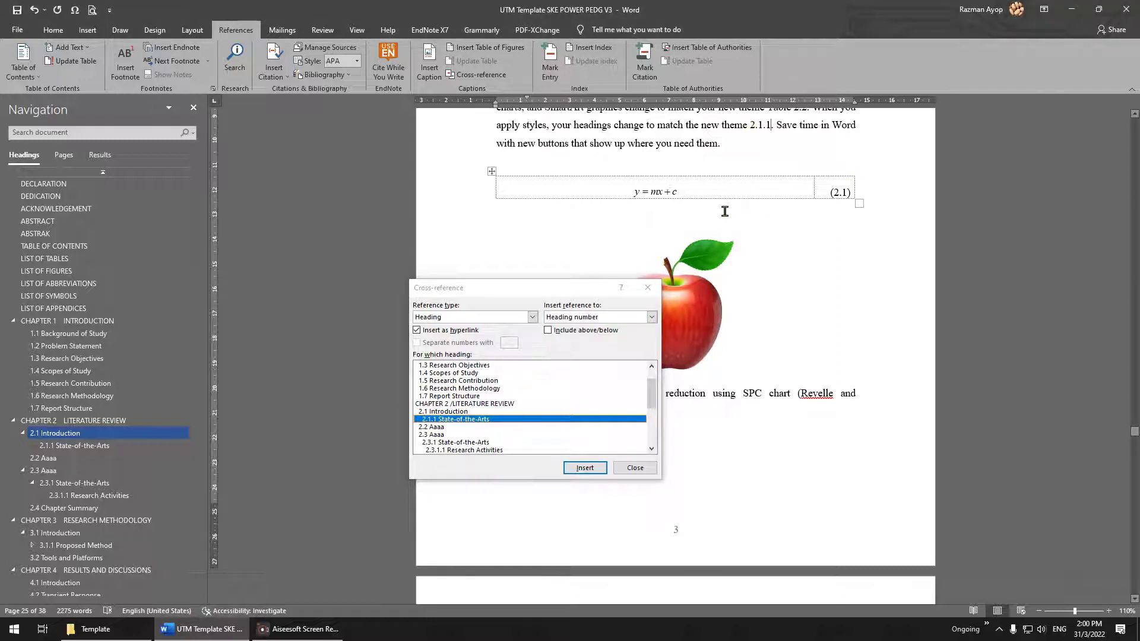
click(764, 124)
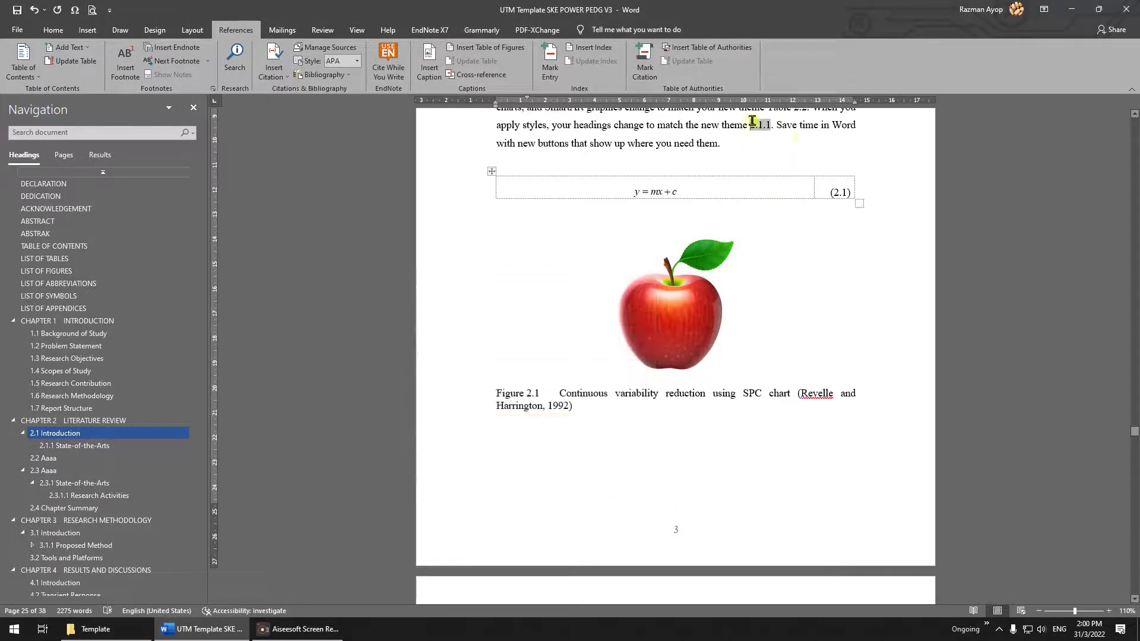
text(Sect)
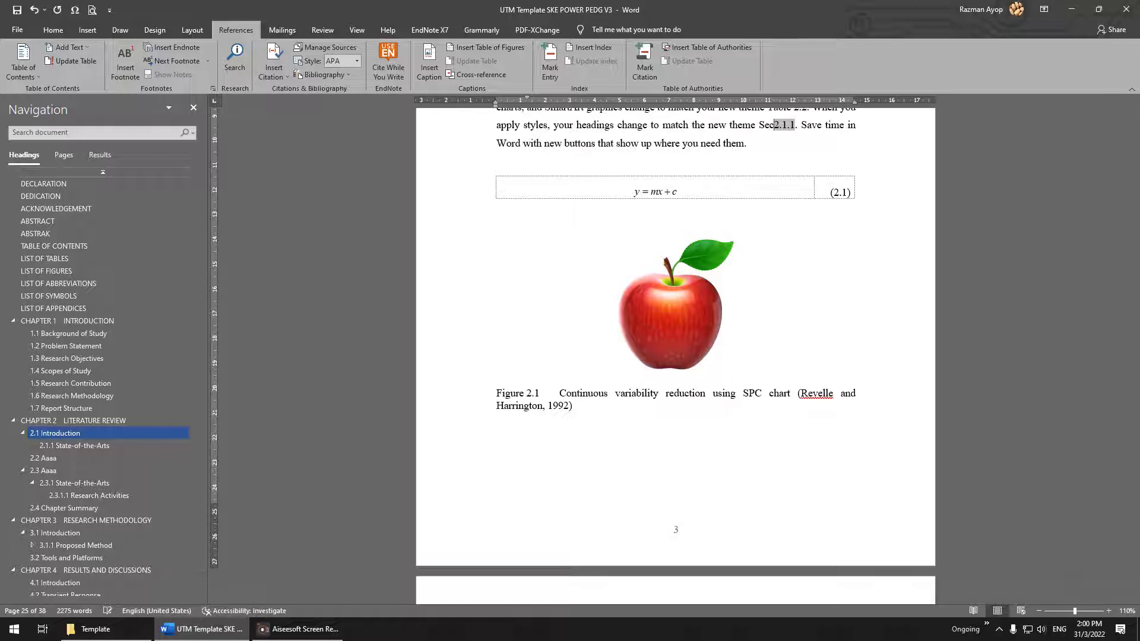
text(ion)
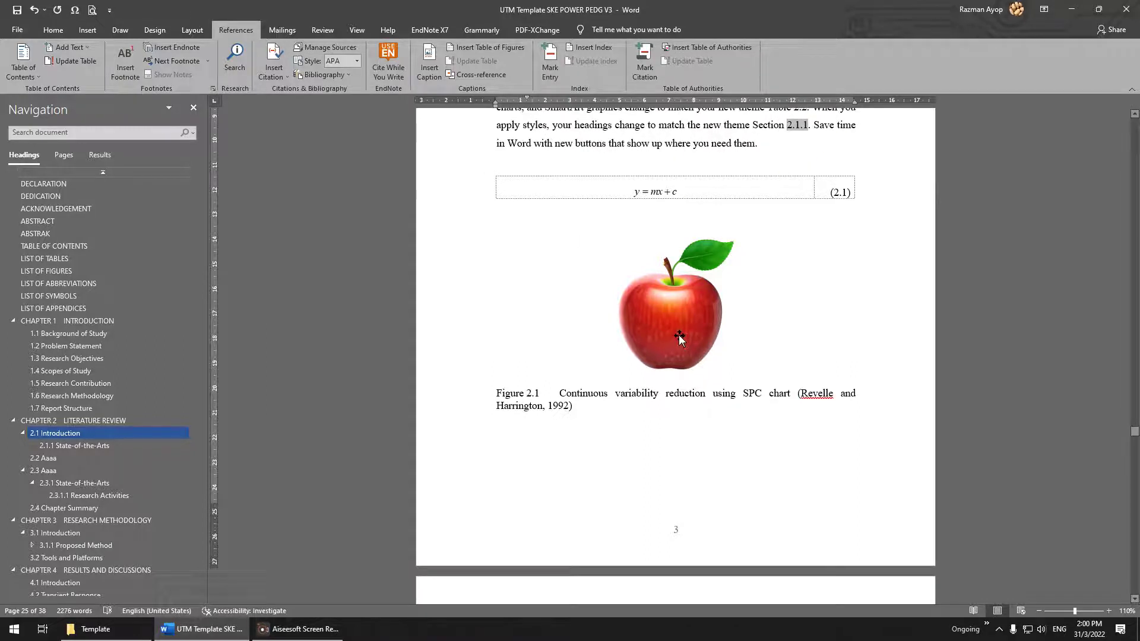
Select the whole document to highlight its cross-reference and caption fields, and clear the selection
scroll(734, 363, up, 3)
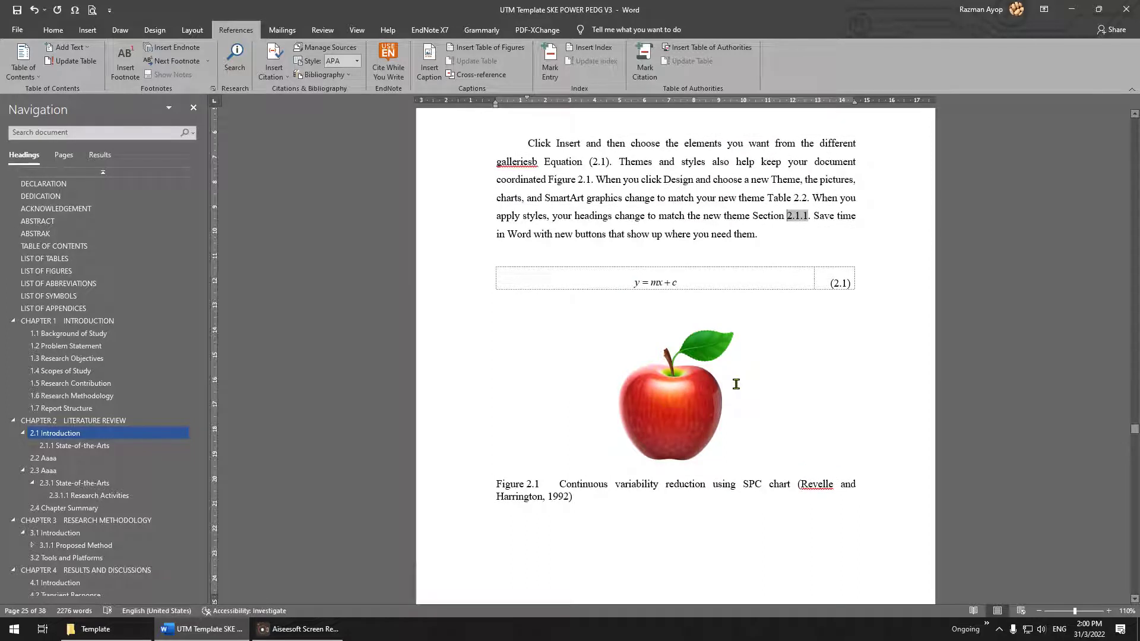
key(ctrl+a)
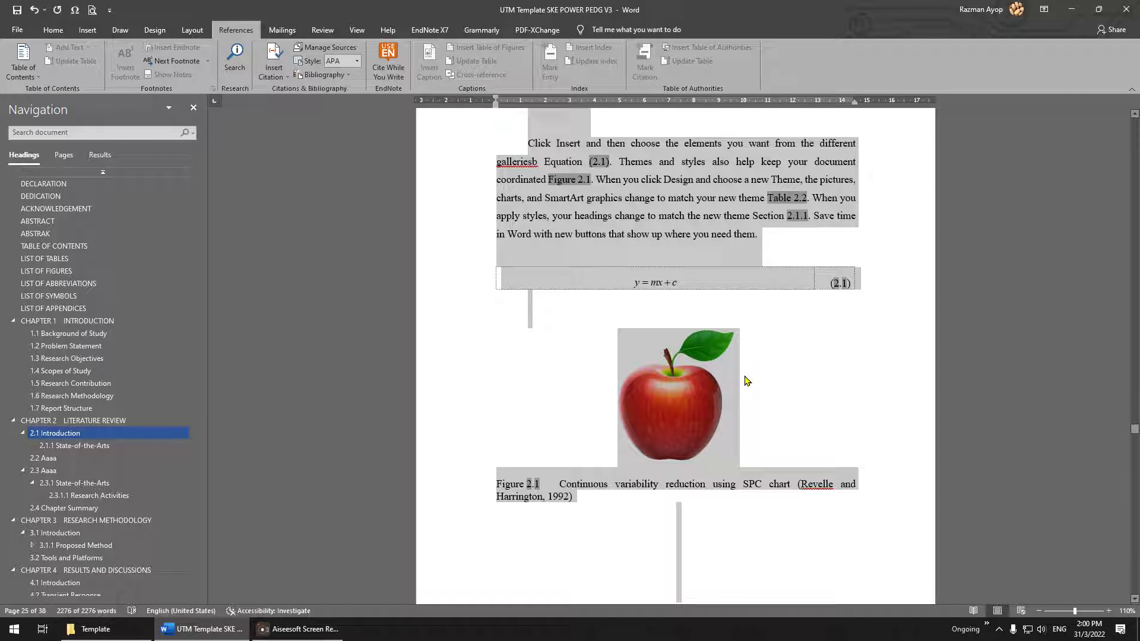
click(841, 209)
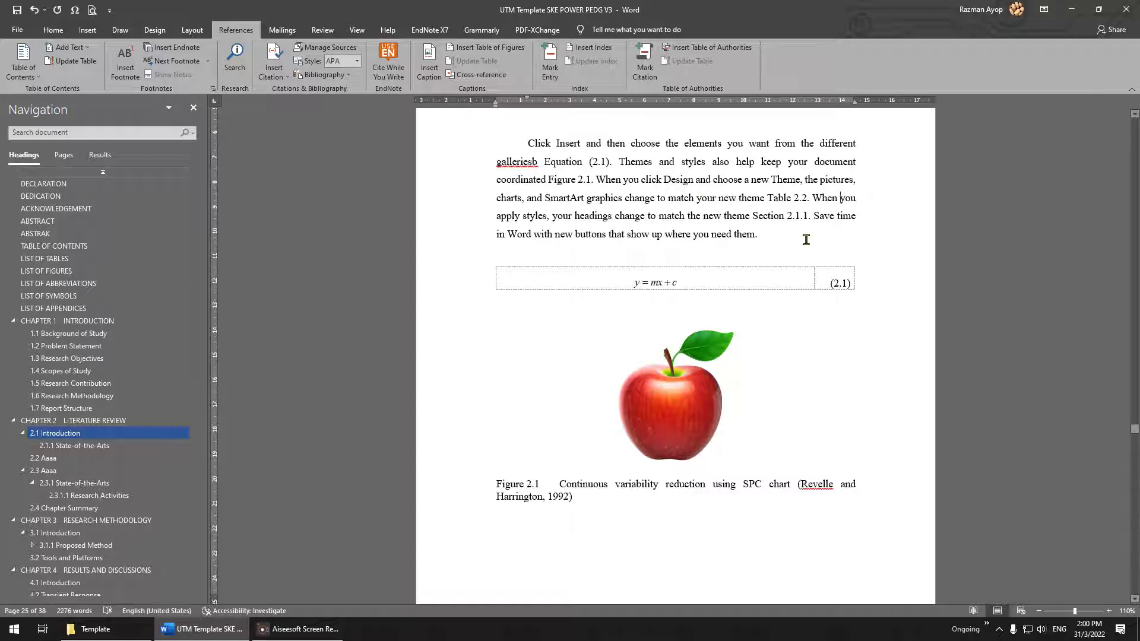
Compare the Table 2.2 and Equation (2.1) references in the 2.1 Introduction paragraph with the table and equation they refer to
scroll(807, 240, up, 3)
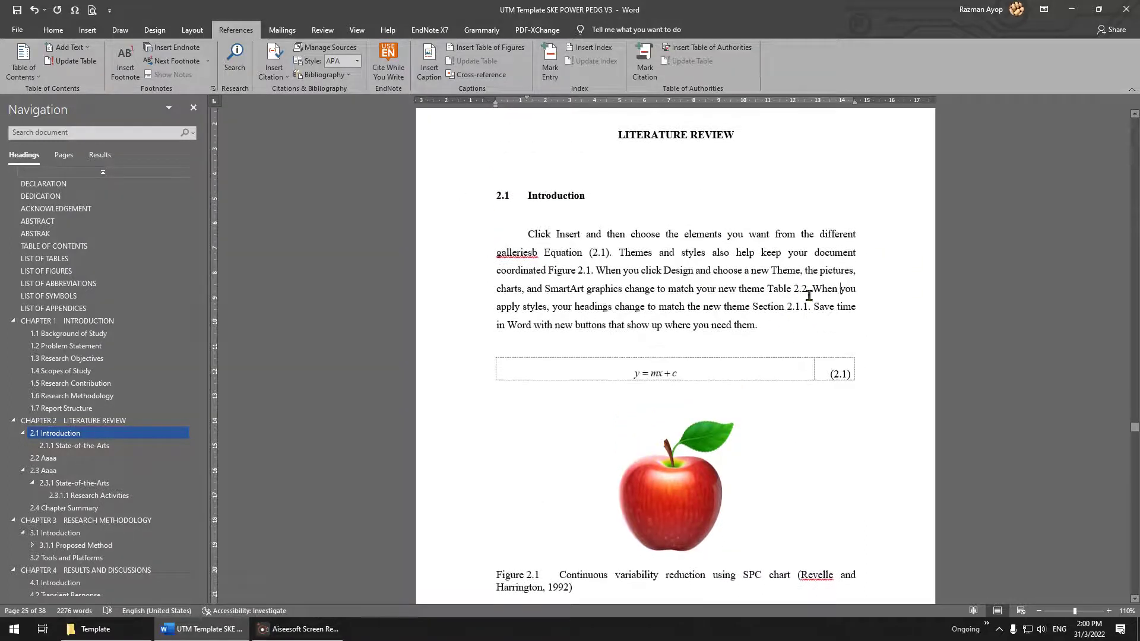
drag(809, 290, 774, 289)
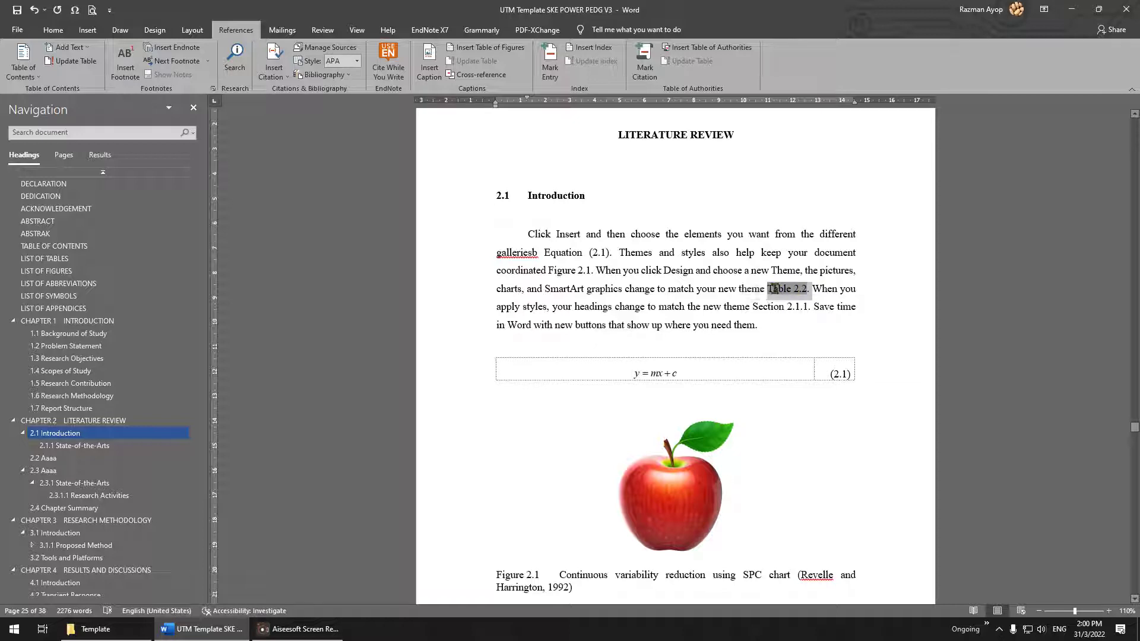
double_click(588, 252)
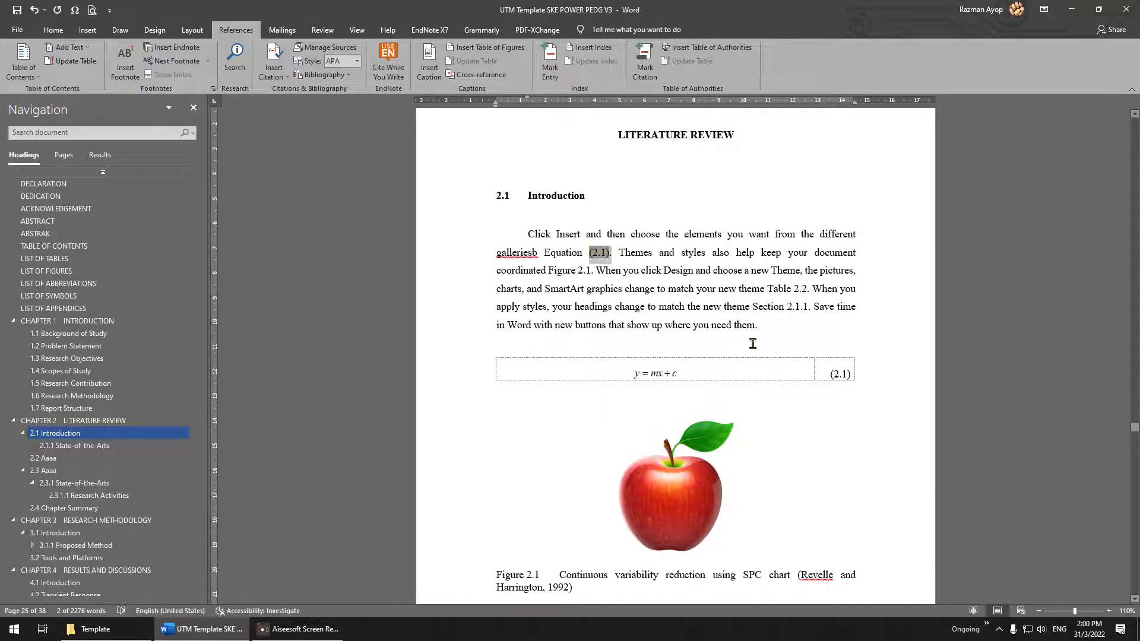
scroll(796, 366, down, 4)
scroll(800, 367, down, 12)
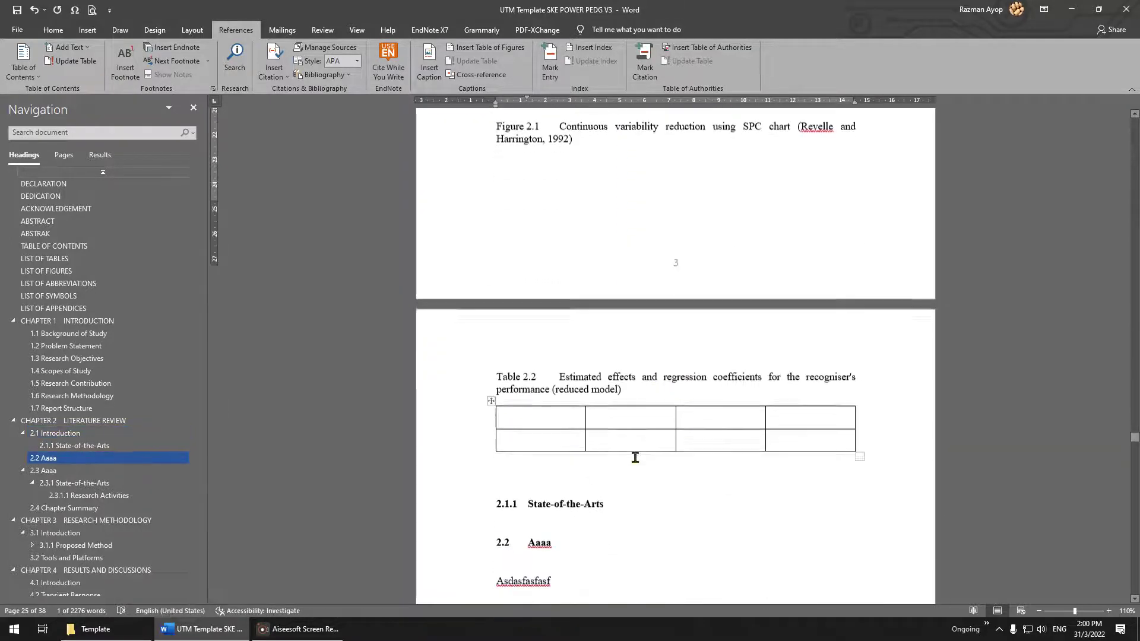
scroll(640, 398, up, 7)
scroll(677, 397, up, 8)
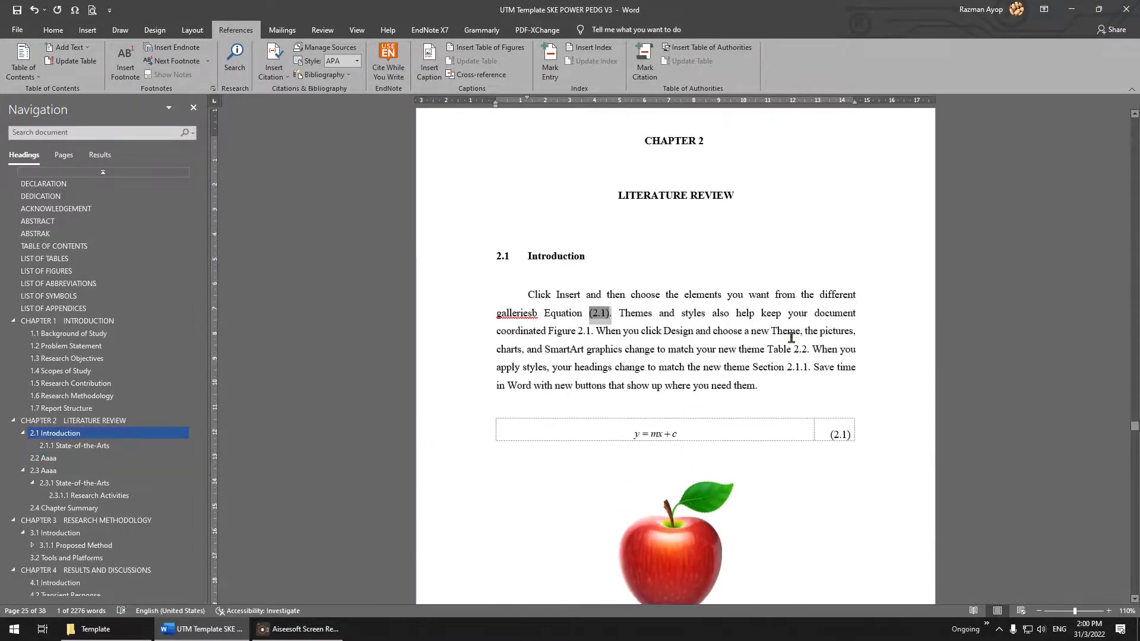
drag(811, 351, 762, 350)
drag(545, 314, 654, 315)
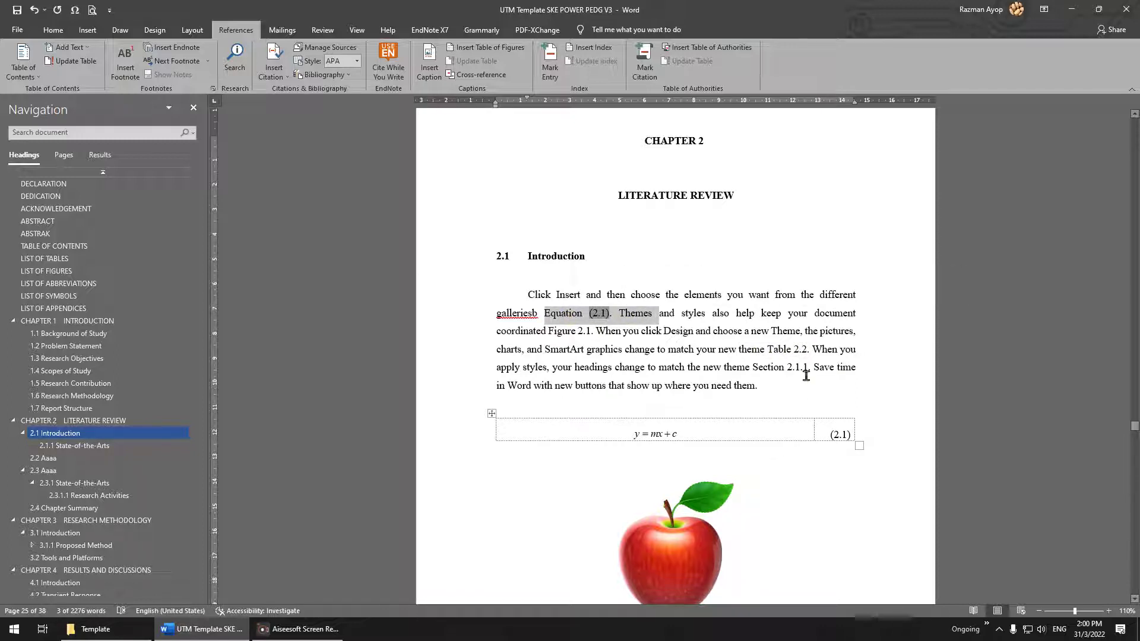
click(696, 349)
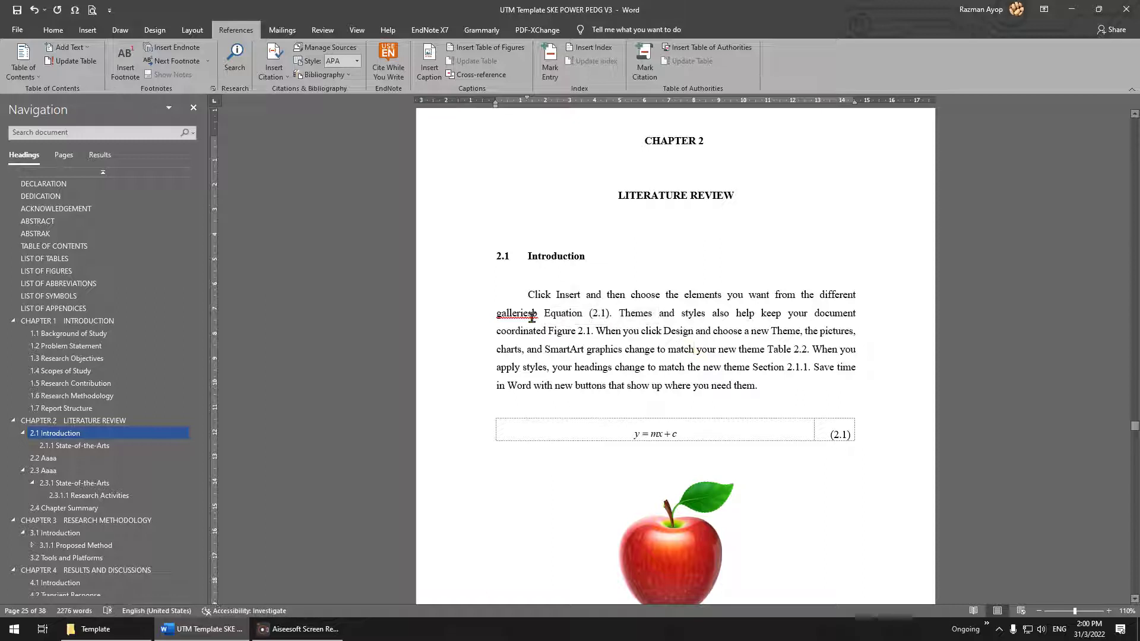
drag(532, 314, 617, 322)
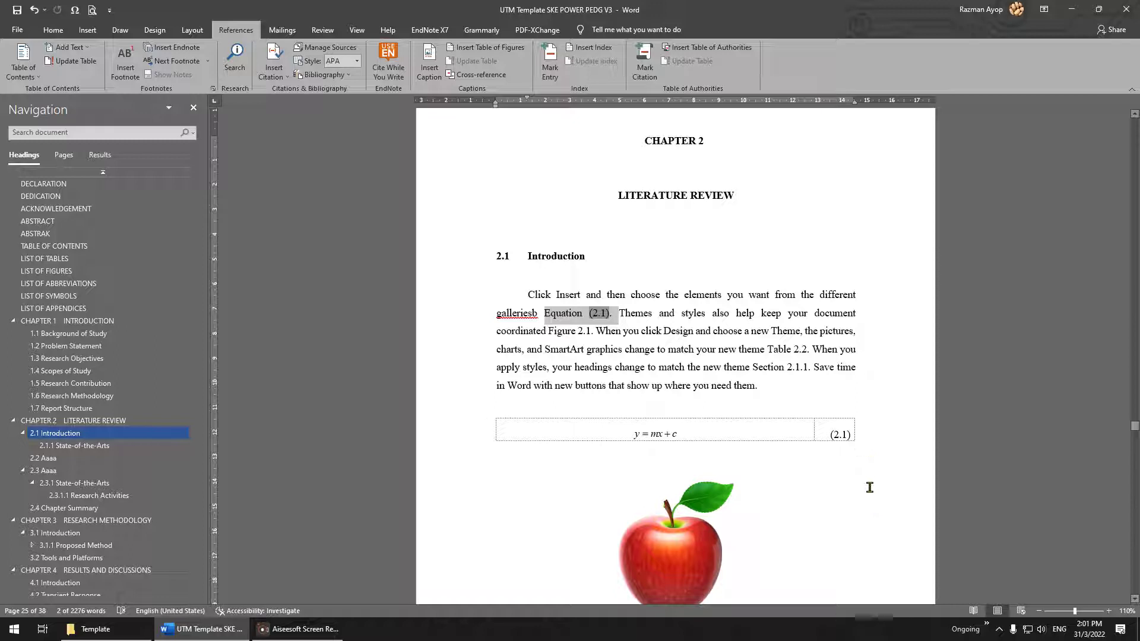
Compare the Figure 2.1 reference with the figure's caption and examine the Section 2.1.1 reference in the 2.1 Introduction paragraph
scroll(787, 320, down, 2)
scroll(787, 285, up, 1)
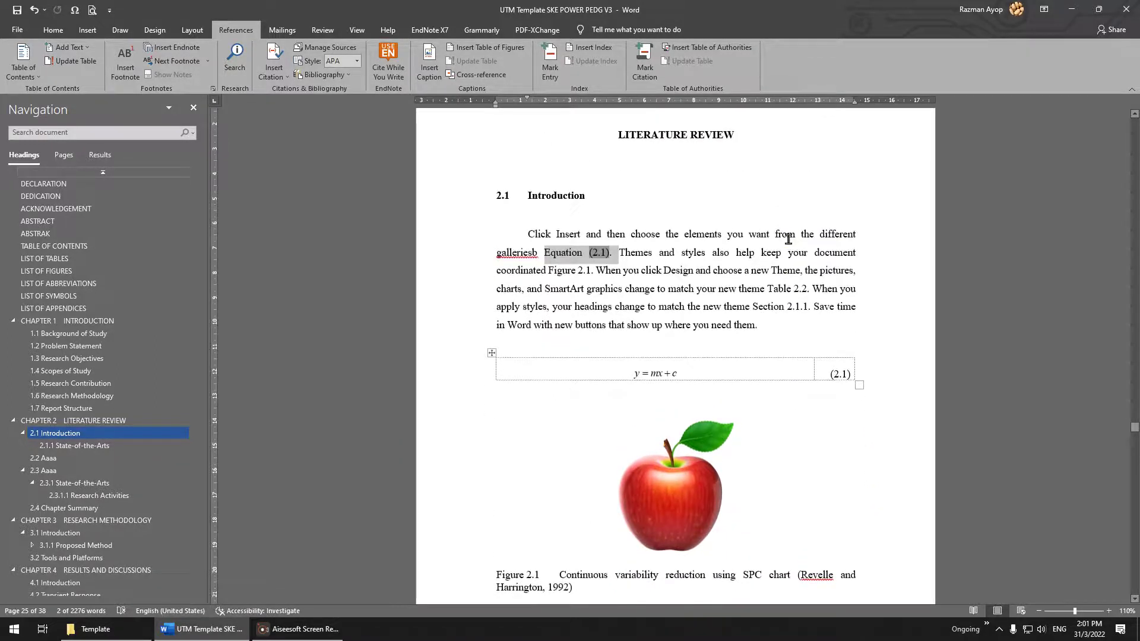
drag(548, 272, 596, 273)
scroll(601, 371, down, 3)
triple_click(601, 372)
scroll(550, 423, up, 2)
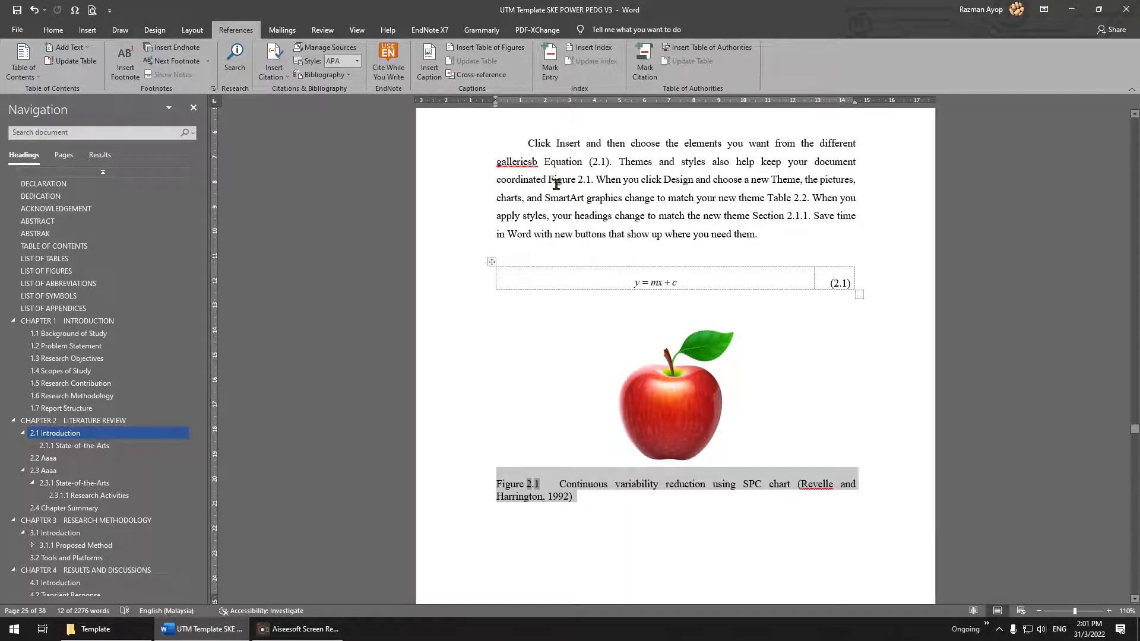
drag(497, 180, 594, 179)
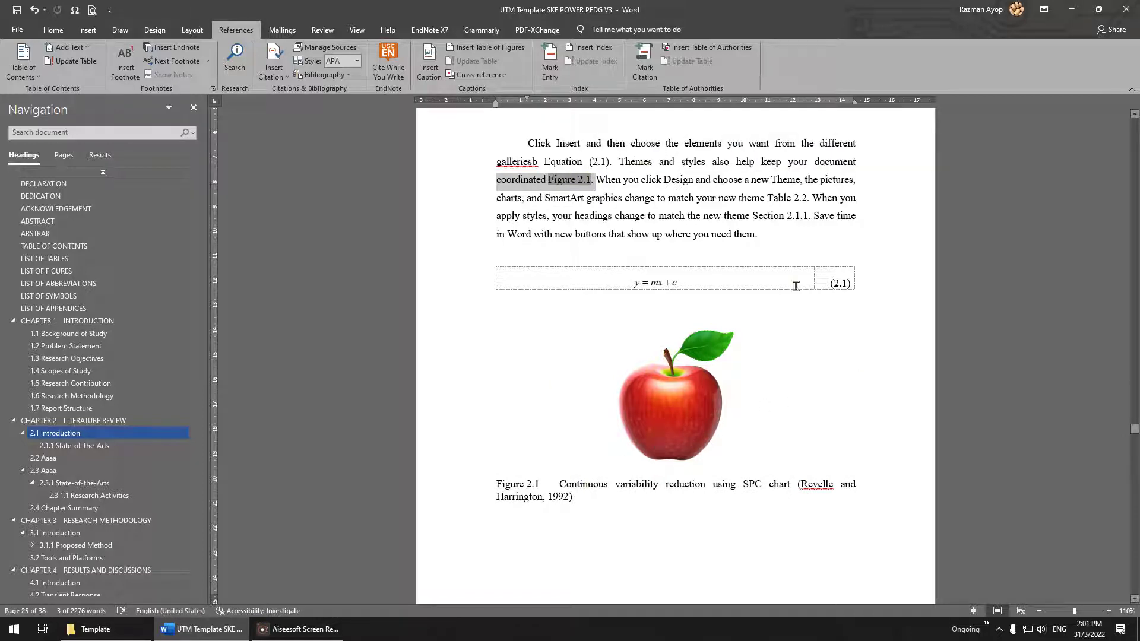
drag(748, 215, 821, 215)
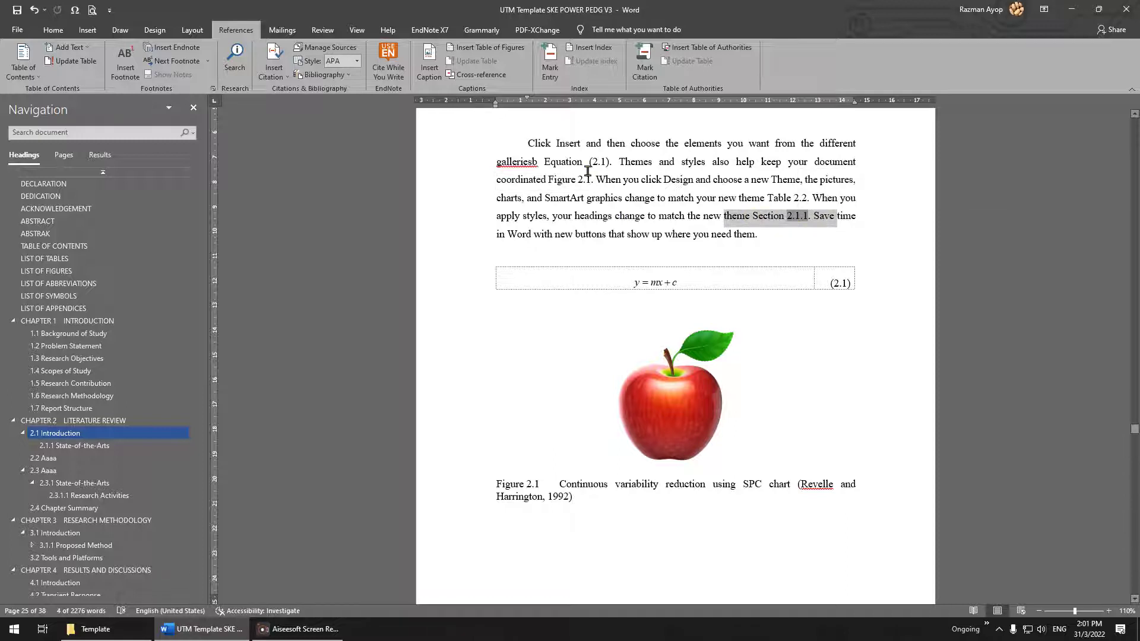
click(549, 157)
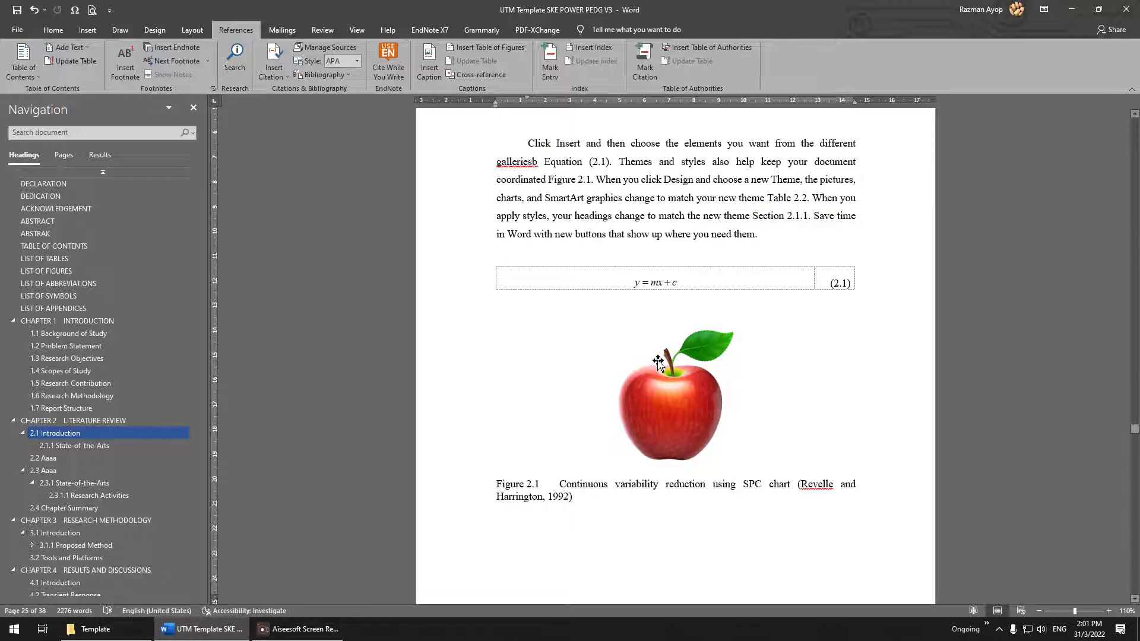
Review the Table 2.2 caption and the layout of the Chapter 3 and Chapter 4 headings, equation and figure caption
scroll(606, 554, down, 3)
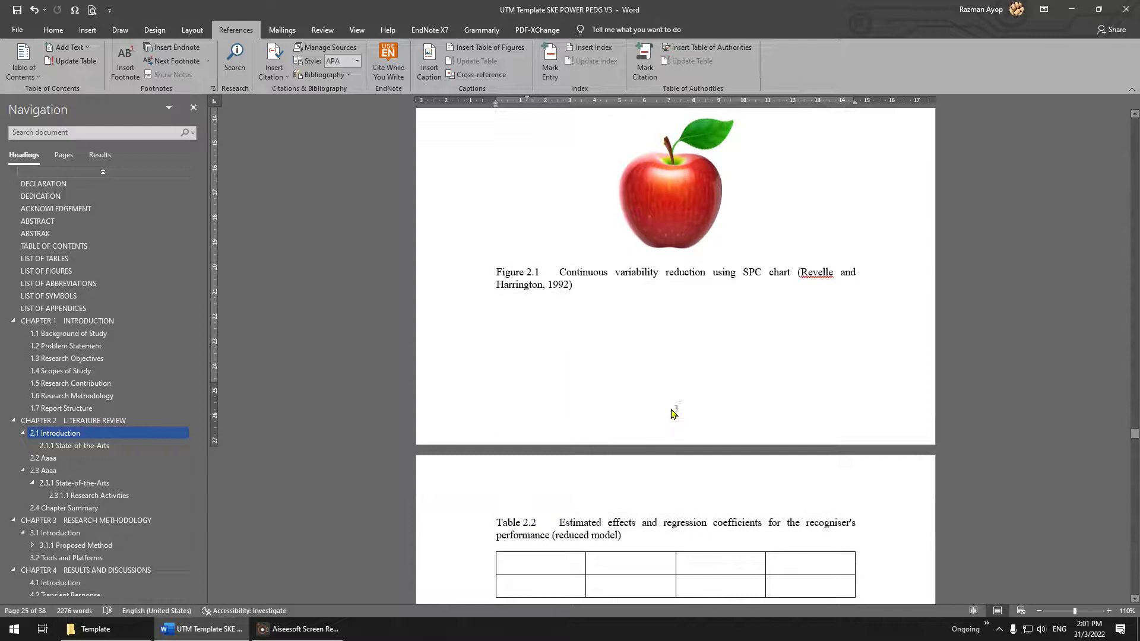
scroll(623, 425, down, 2)
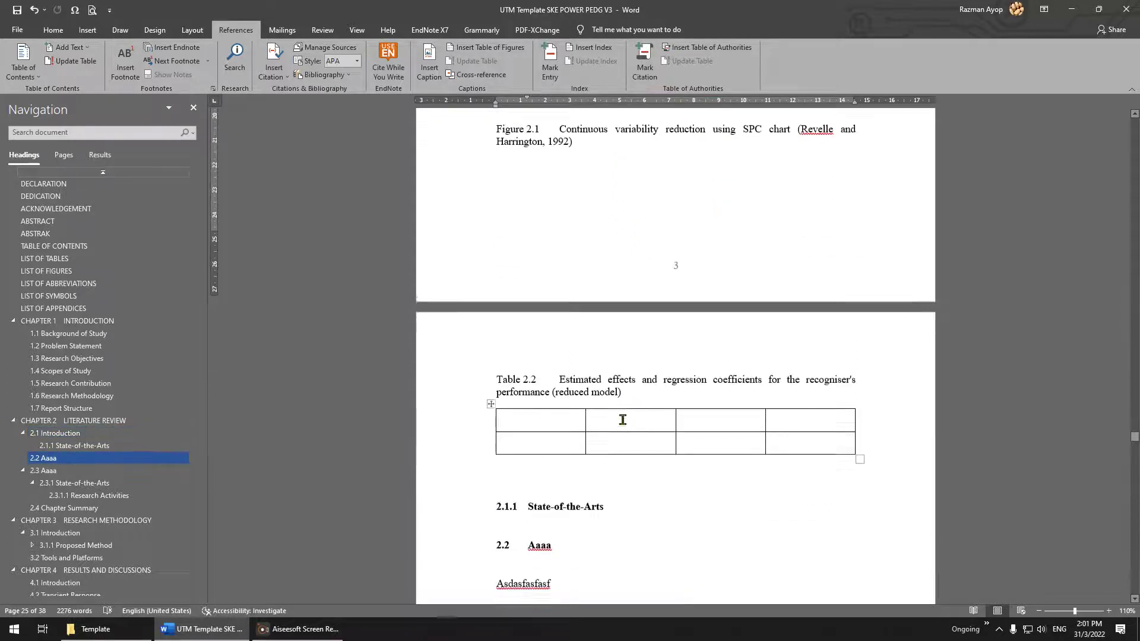
click(117, 521)
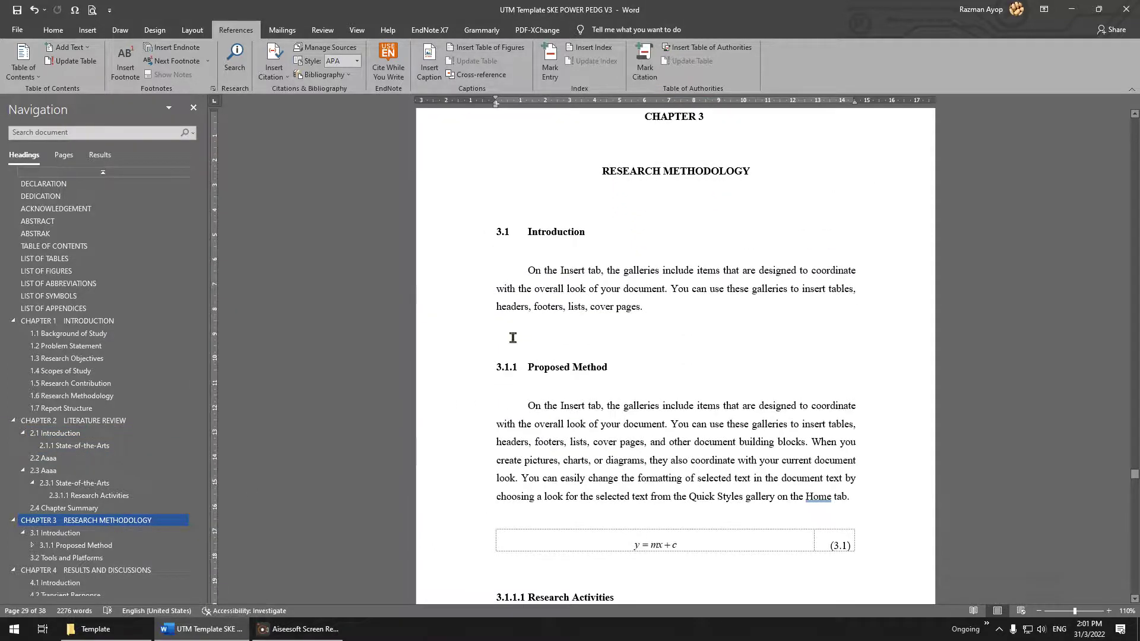
scroll(682, 363, down, 8)
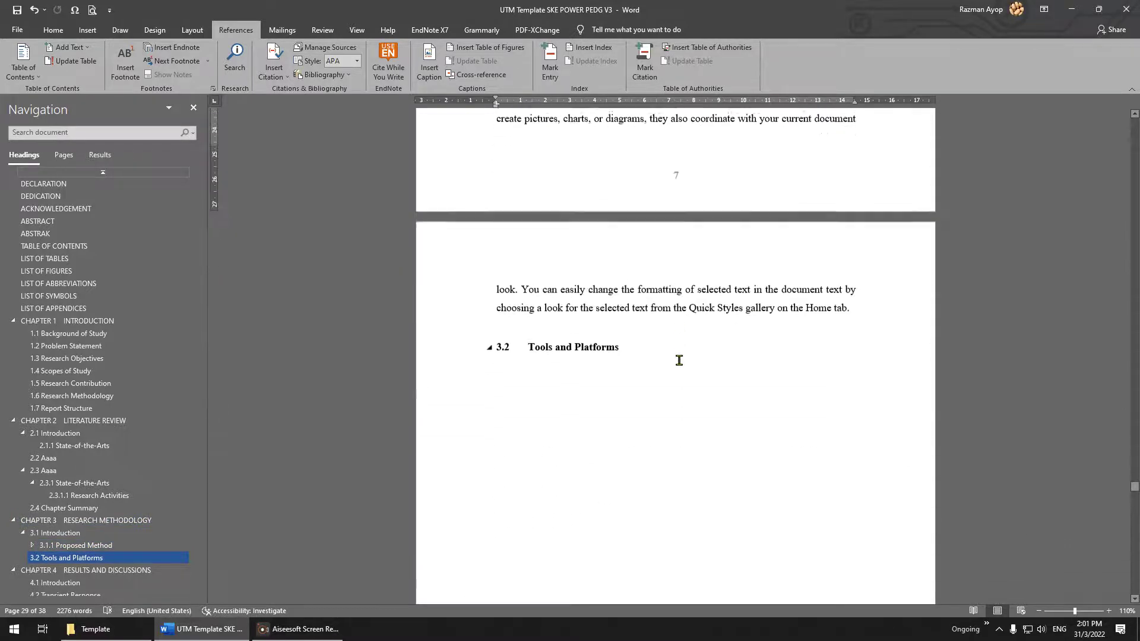
scroll(678, 364, down, 8)
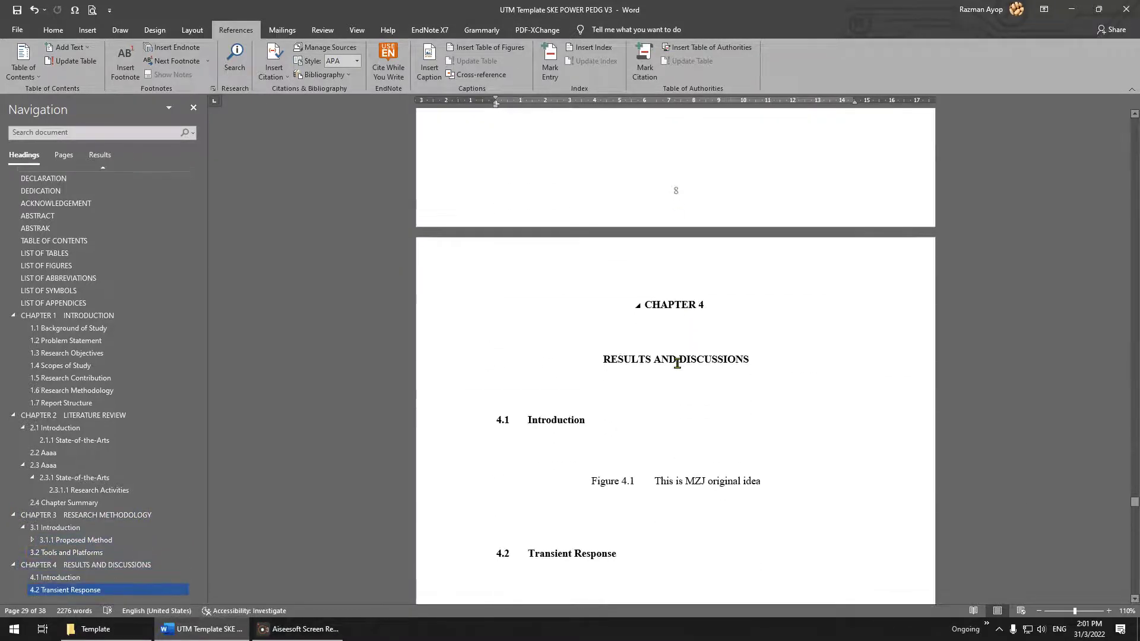
scroll(677, 363, up, 4)
scroll(677, 363, down, 8)
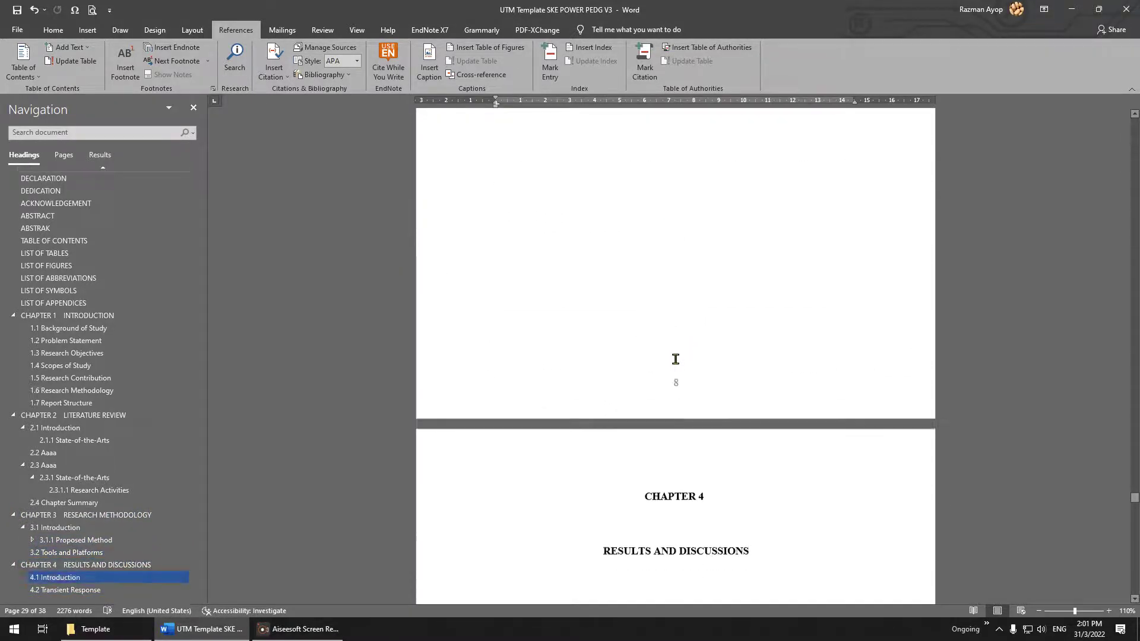
scroll(676, 363, down, 4)
scroll(674, 363, up, 10)
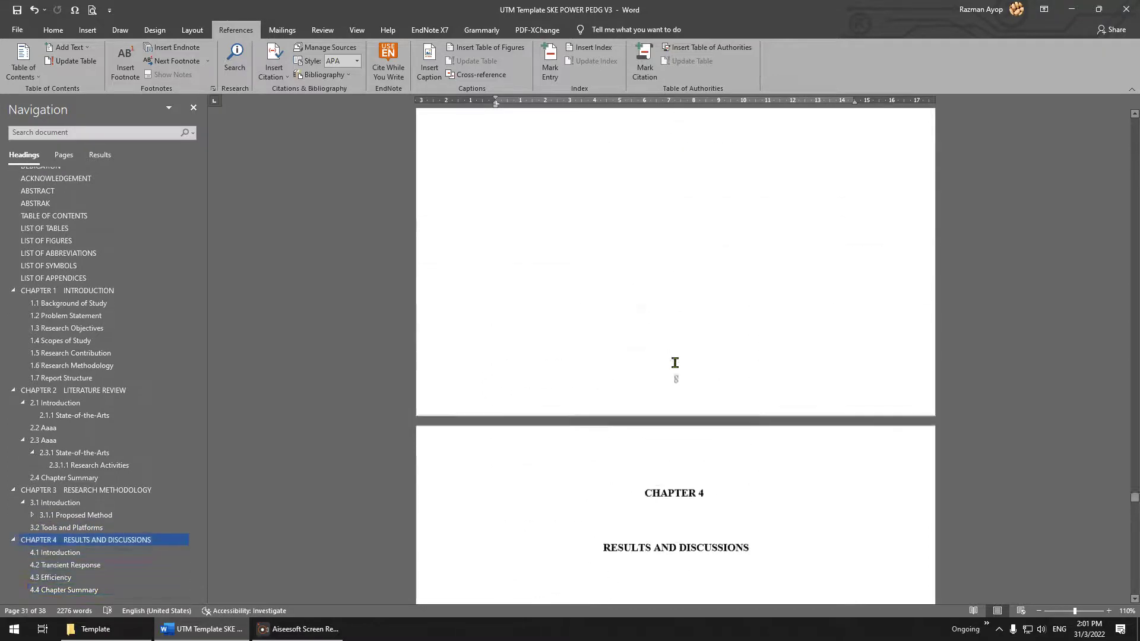
Copy the first part of the 3.1.1.1 Research Activities paragraph under the 3.2 Tools and Platforms heading and indent its first line
scroll(675, 364, up, 8)
drag(528, 273, 706, 340)
key(ctrl+c)
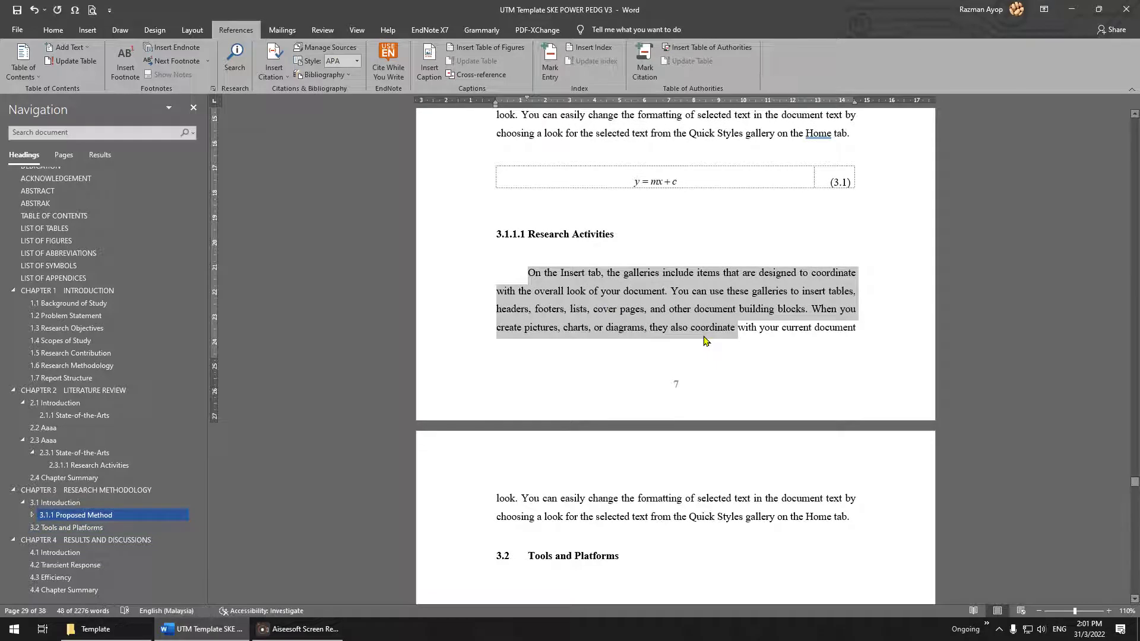
scroll(645, 512, down, 3)
click(648, 458)
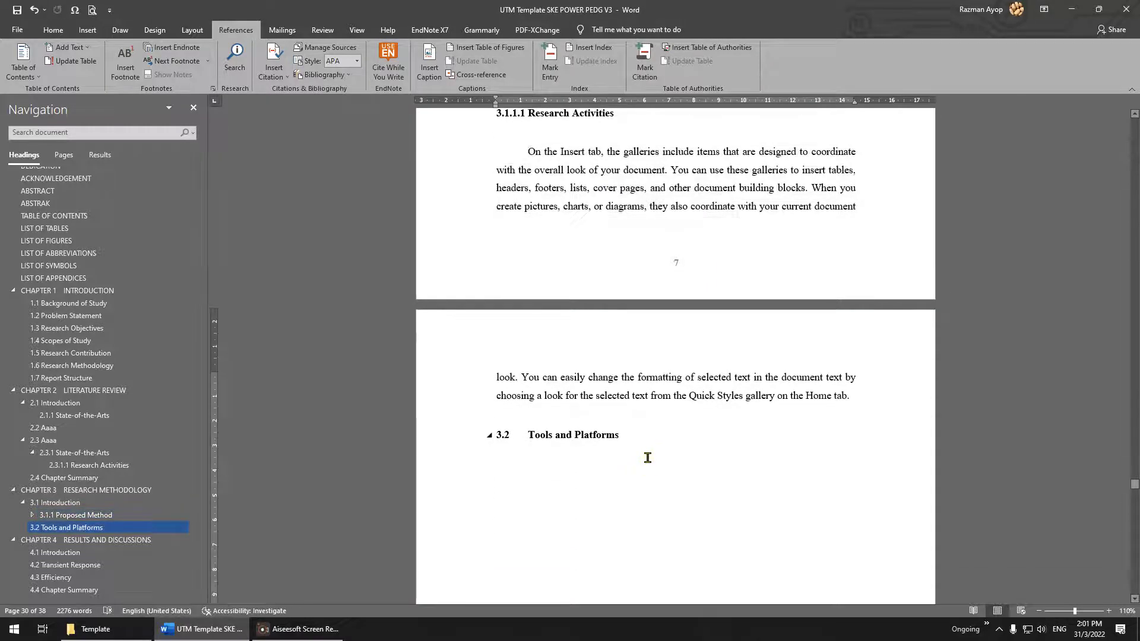
key(Return)
key(ctrl+v)
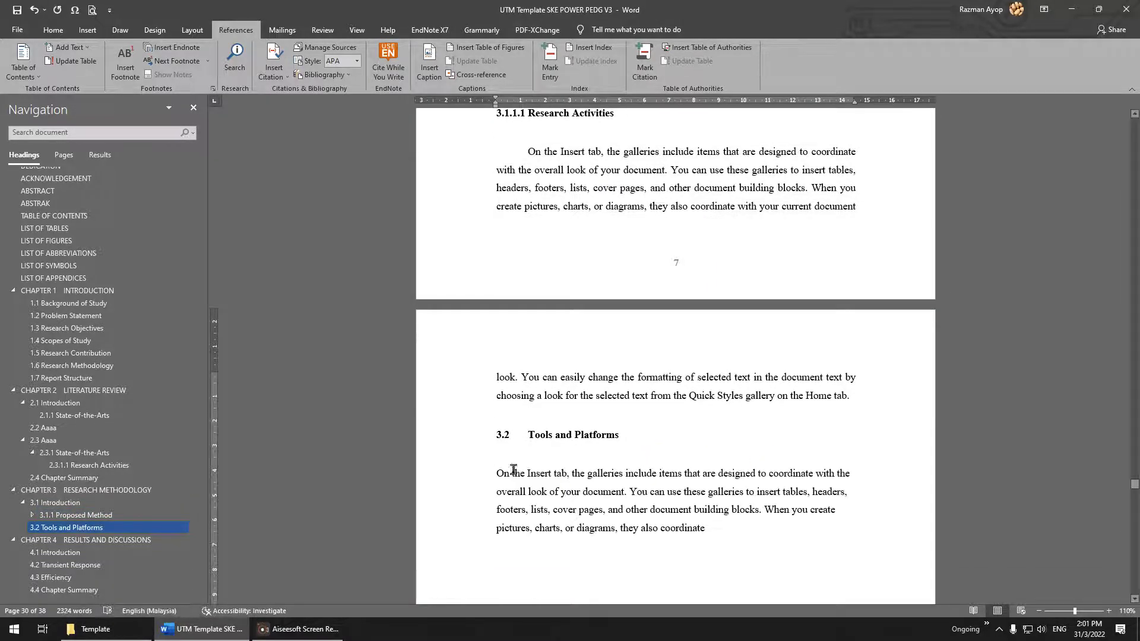
click(496, 473)
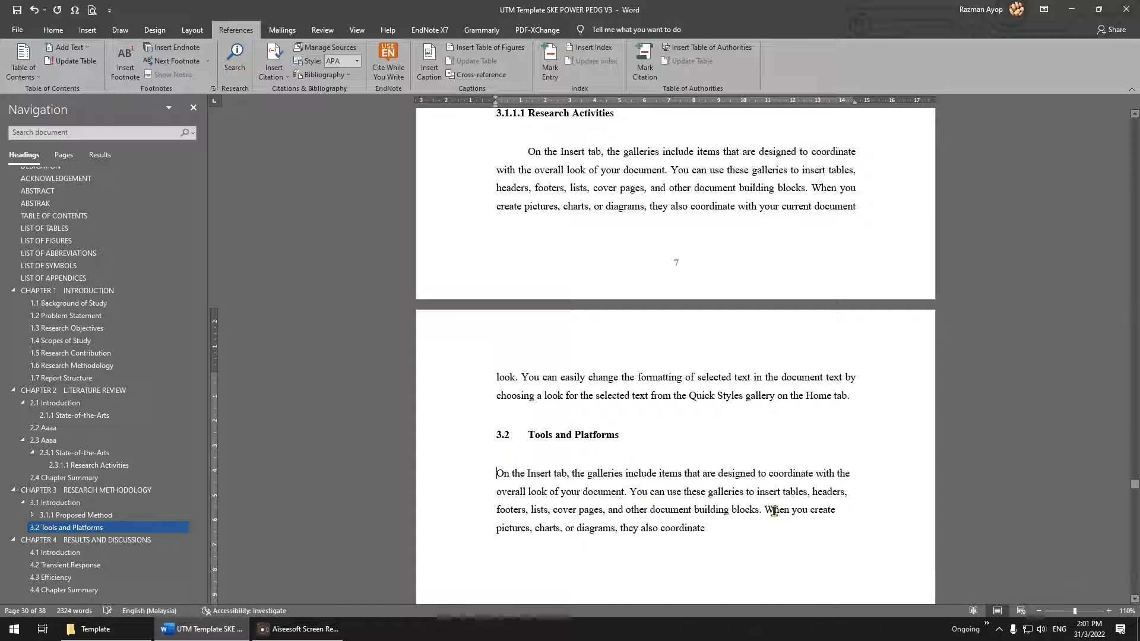
key(Tab)
Examine the spacing of the Chapter 4 section headings and the page change from 4.4 Chapter Summary to Chapter 5
scroll(707, 428, down, 10)
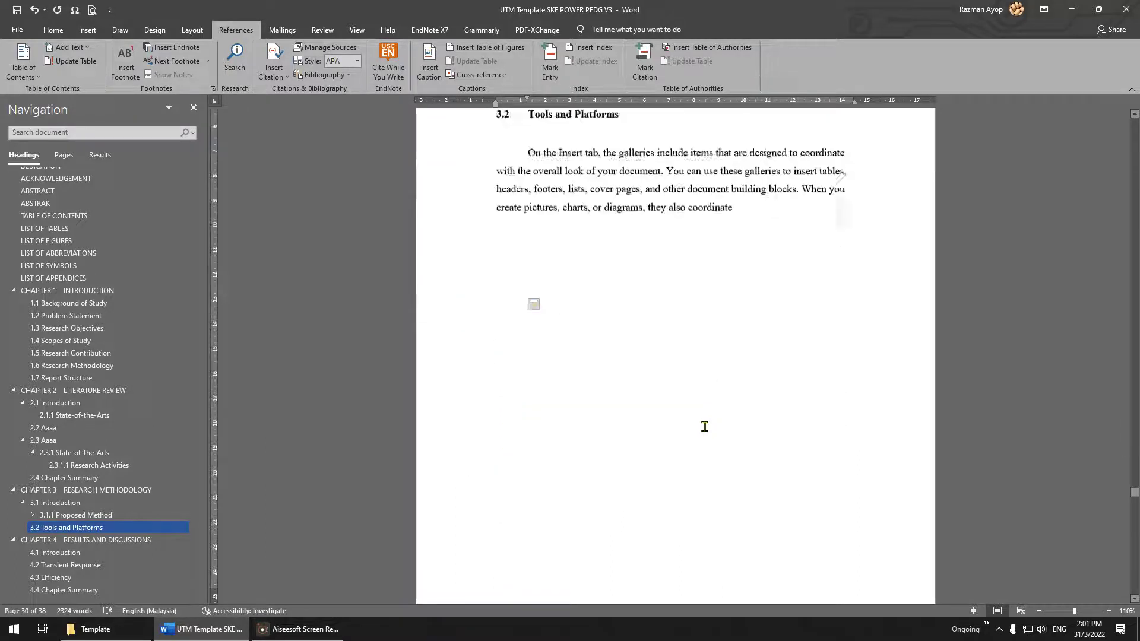
scroll(699, 423, down, 8)
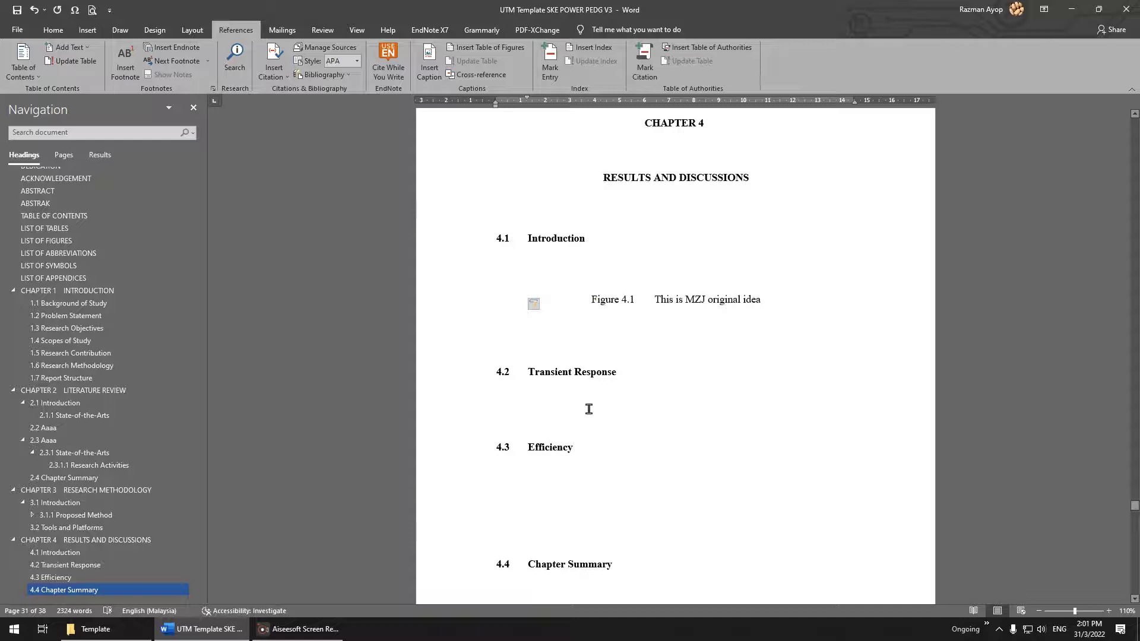
scroll(603, 401, down, 5)
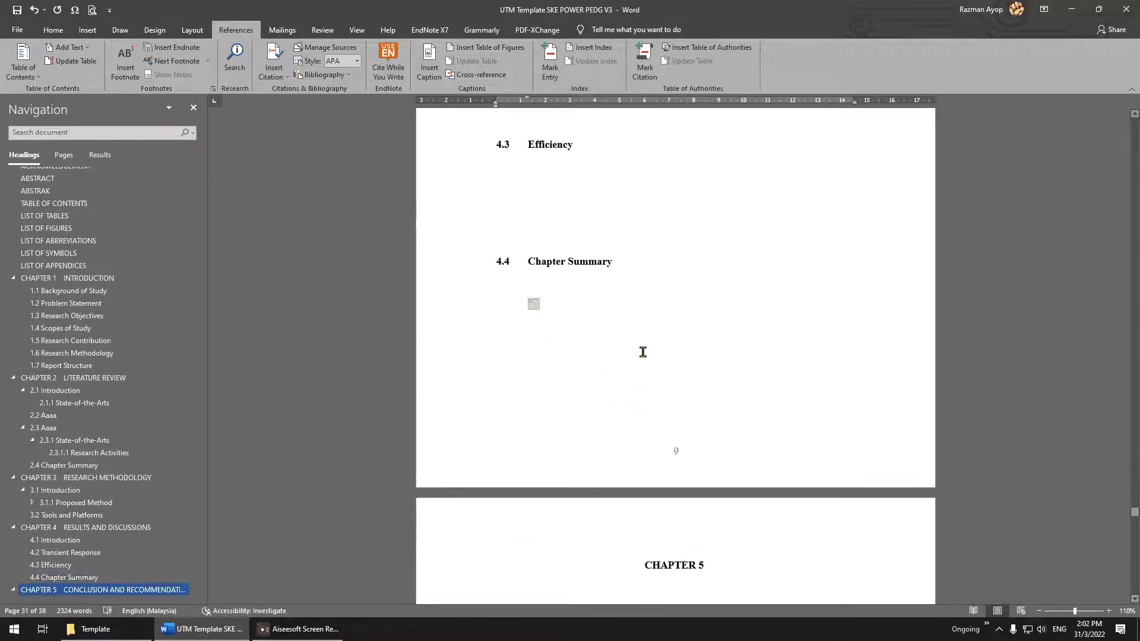
scroll(644, 355, up, 5)
scroll(642, 321, down, 6)
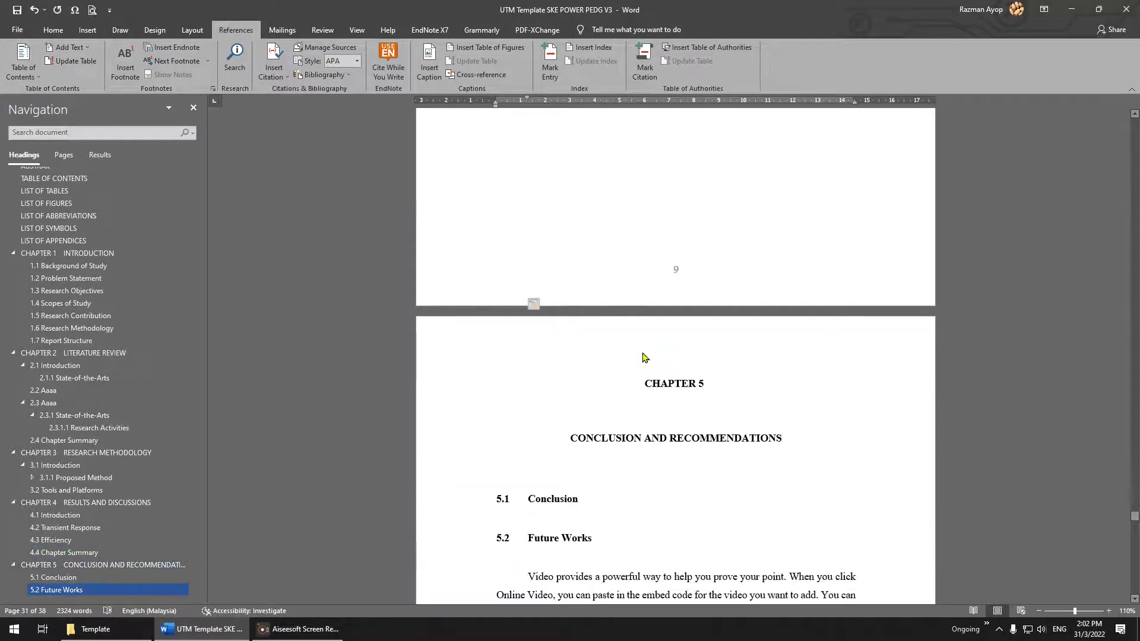
scroll(642, 355, up, 3)
scroll(594, 362, up, 3)
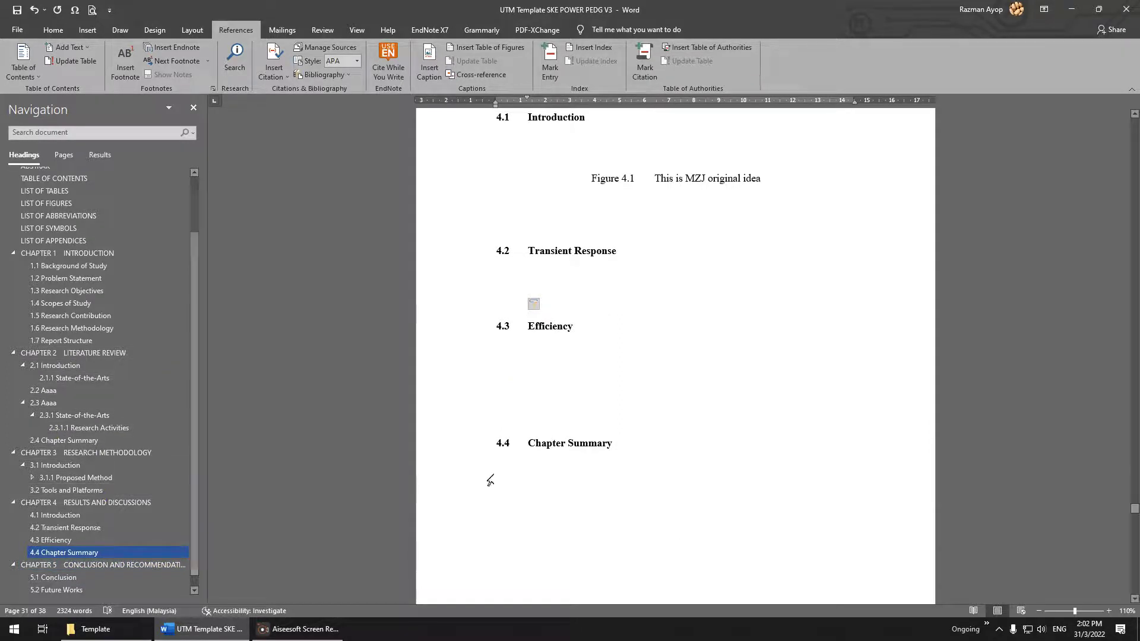
Copy the 5.2 Future Works paragraph, including its trailing blank space, onto a new line under the 5.1 Conclusion heading
scroll(609, 447, down, 10)
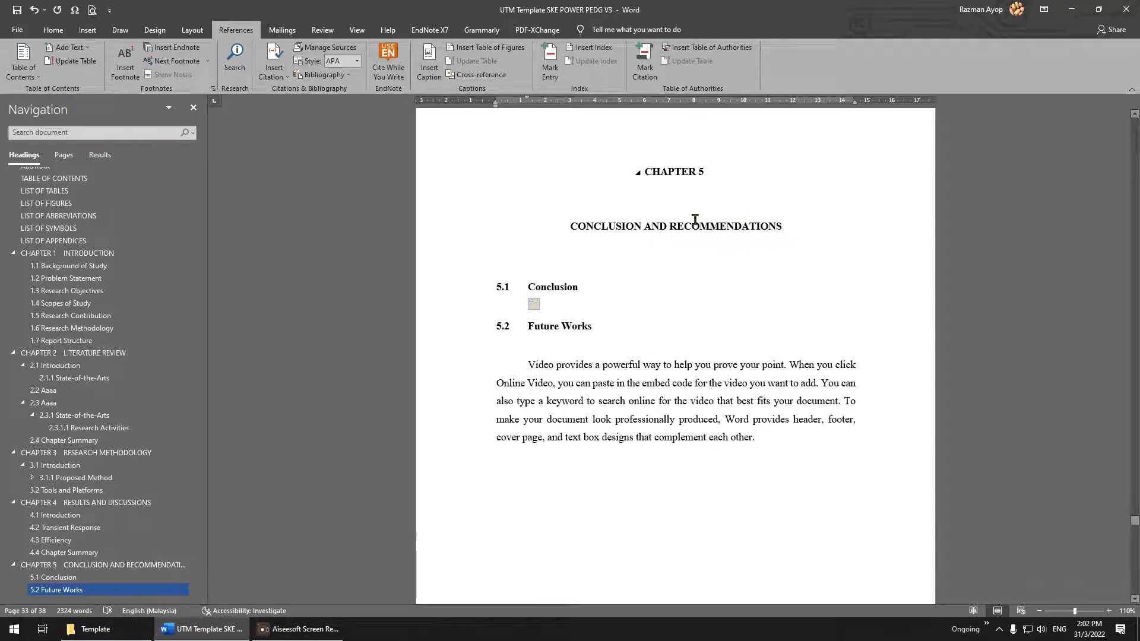
click(768, 423)
drag(758, 484, 530, 366)
key(ctrl+c)
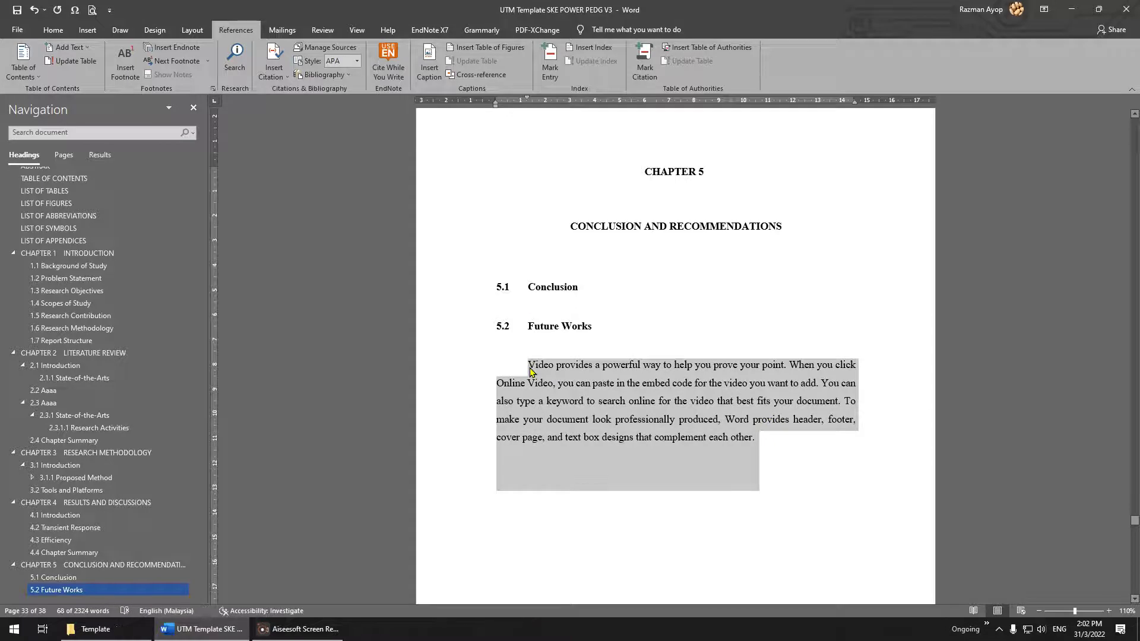
click(612, 286)
key(Return)
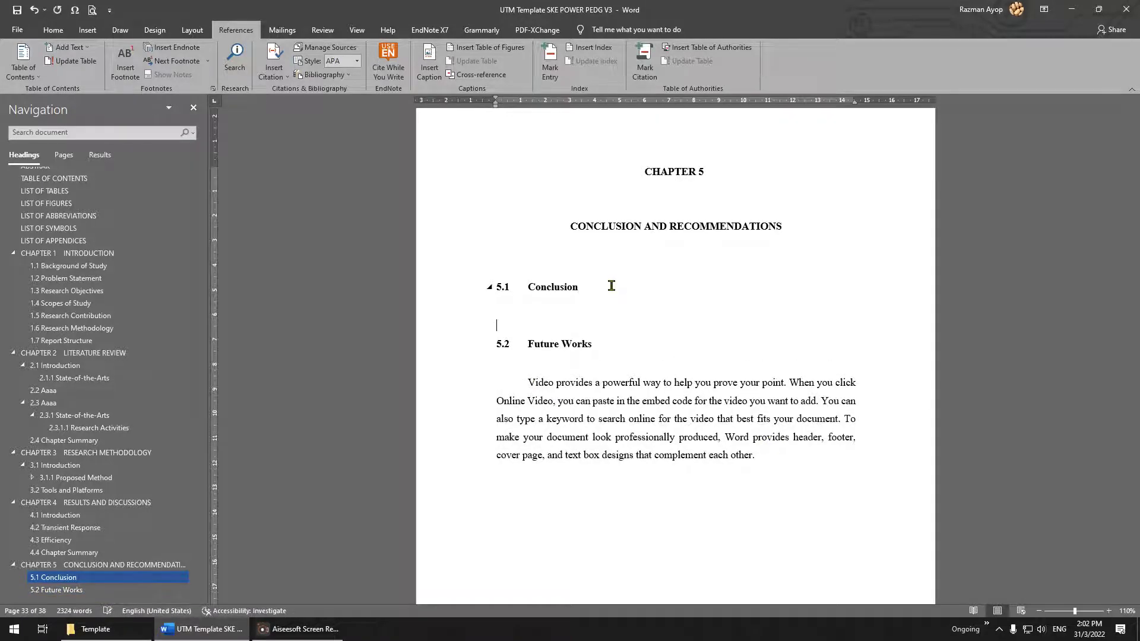
key(ctrl+v)
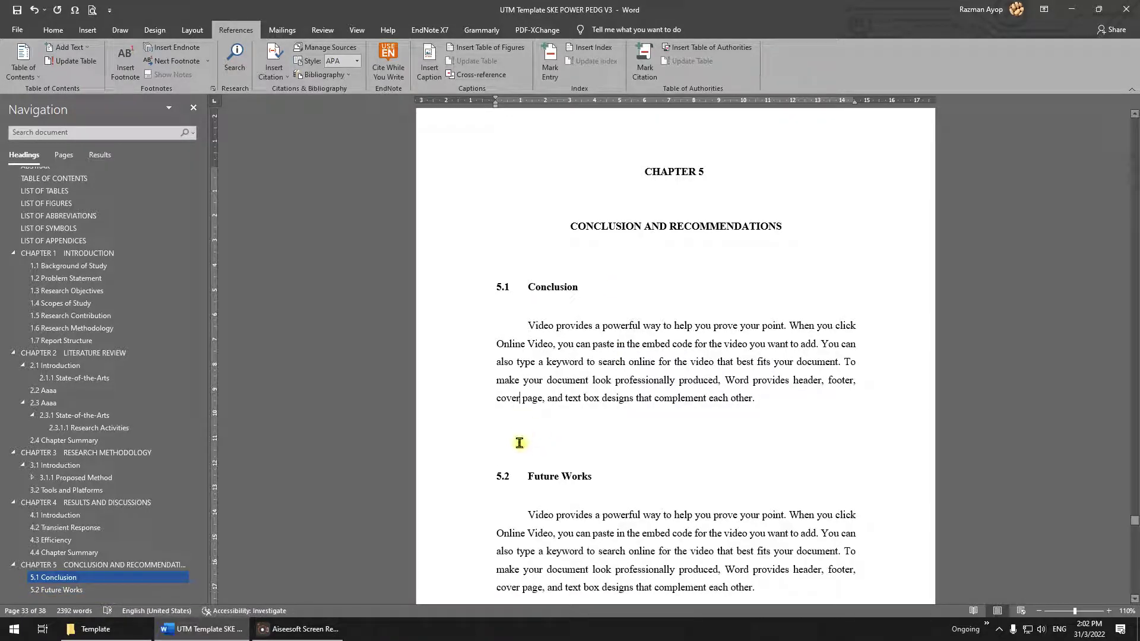
Remove the extra empty line between the 5.1 Conclusion paragraph and the 5.2 Future Works heading
scroll(528, 455, down, 2)
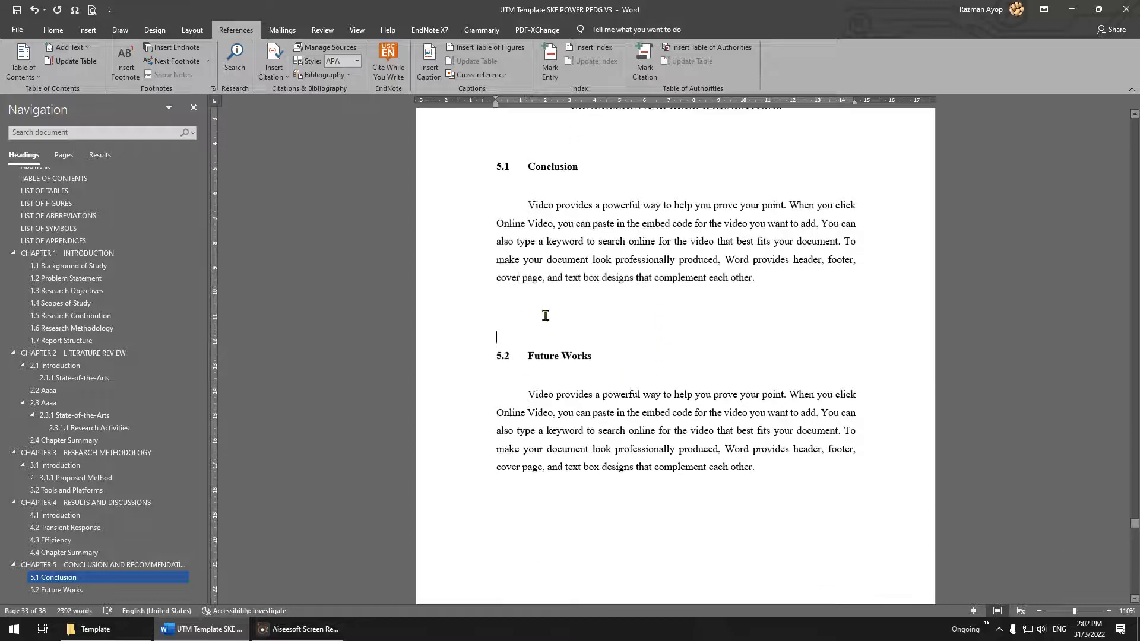
drag(518, 315, 520, 336)
click(539, 337)
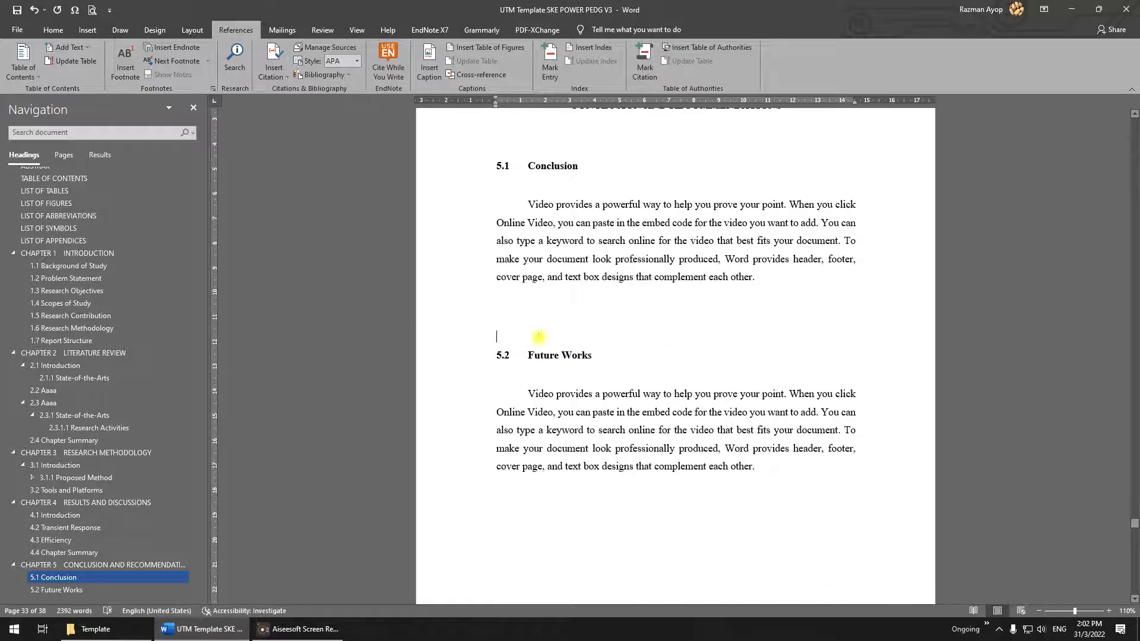
key(Delete)
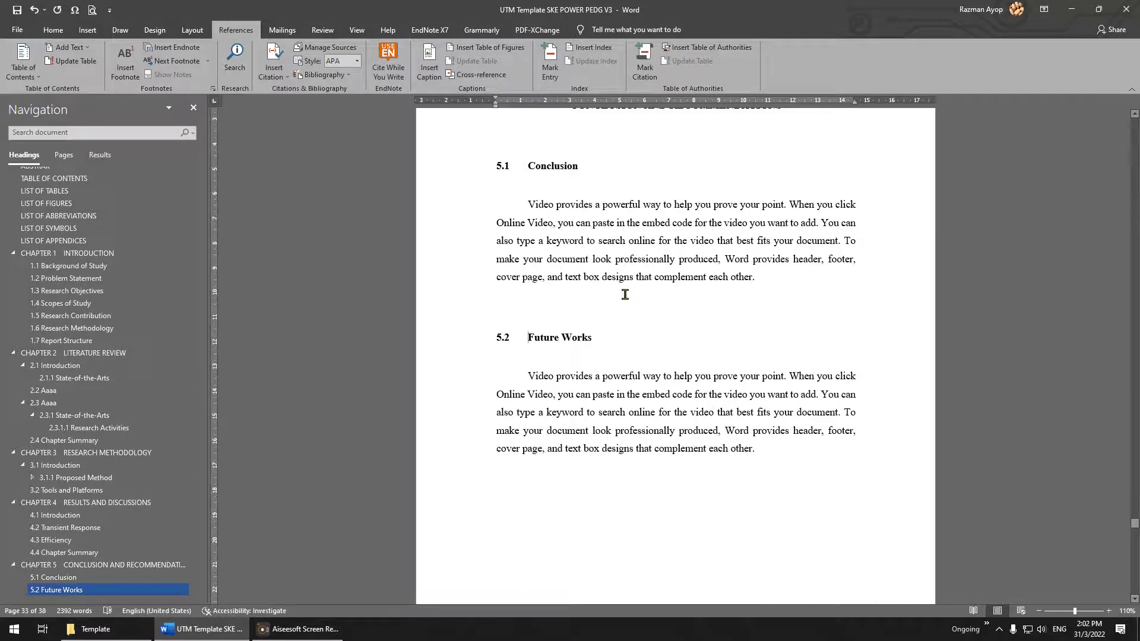
Look up the styles applied to the 5.2 Future Works heading and to the paragraph under 5.1 Conclusion
scroll(624, 295, up, 2)
scroll(574, 250, up, 3)
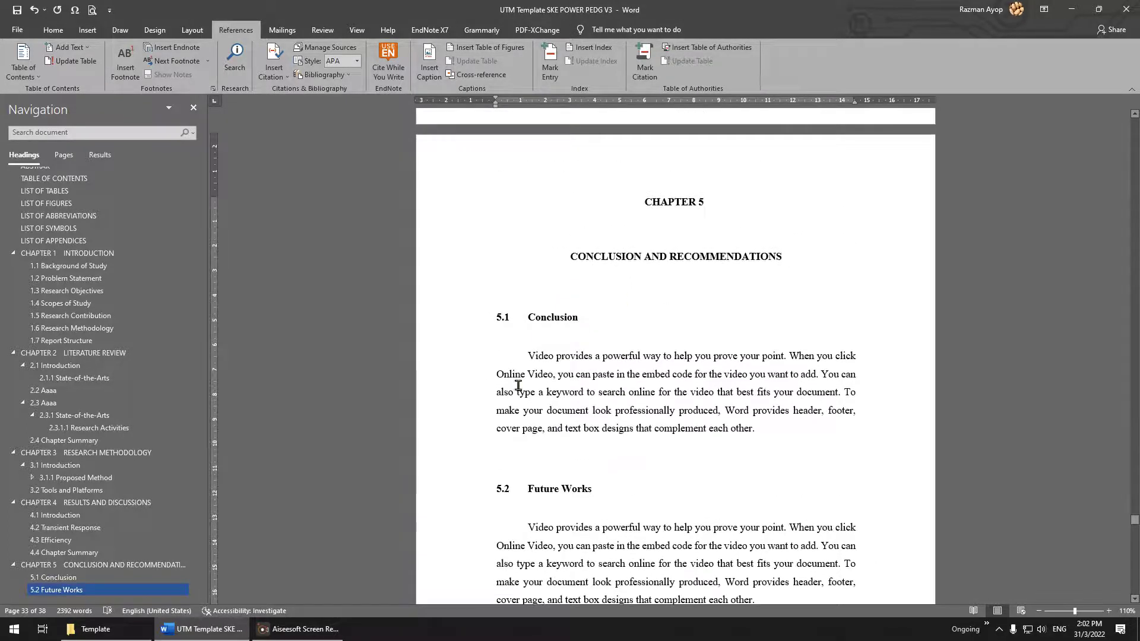
scroll(582, 404, up, 2)
scroll(580, 297, down, 4)
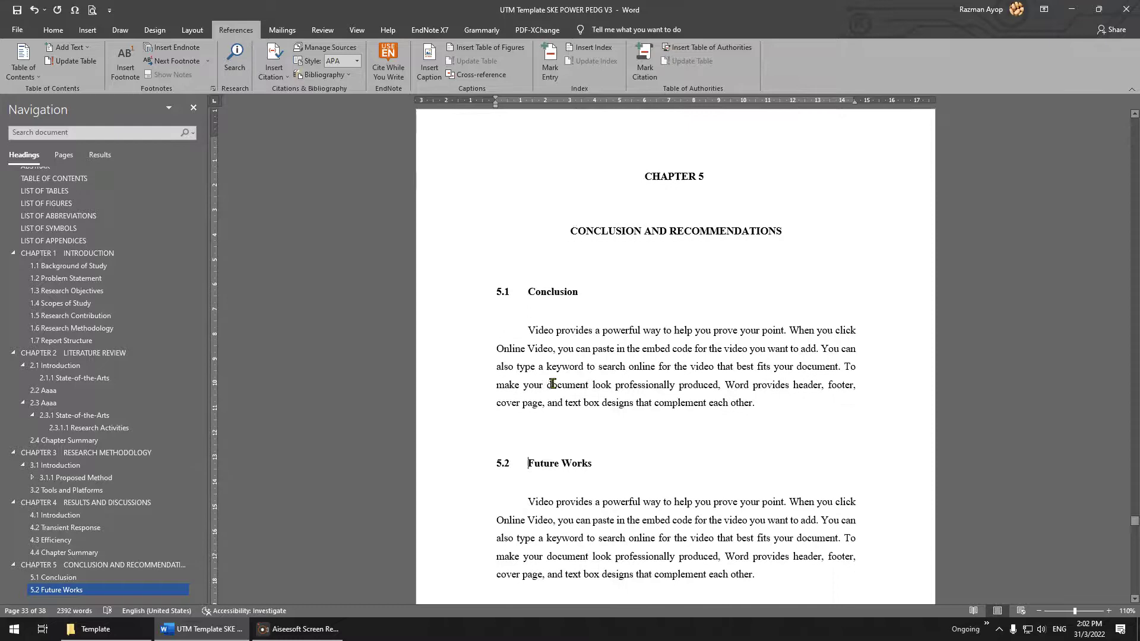
click(53, 30)
click(989, 74)
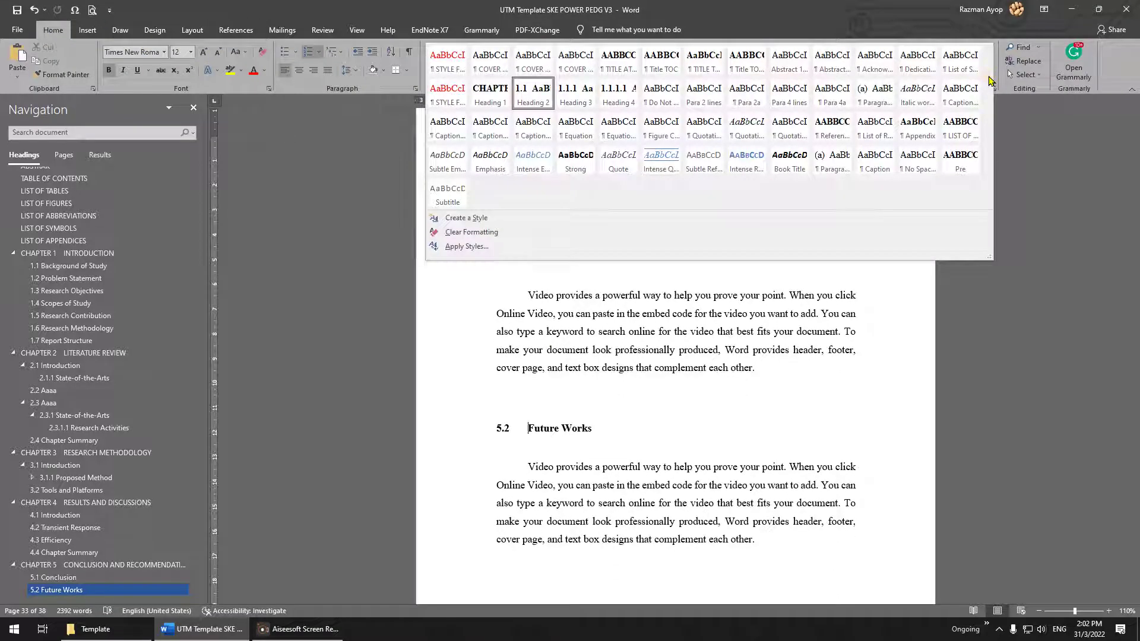
click(652, 331)
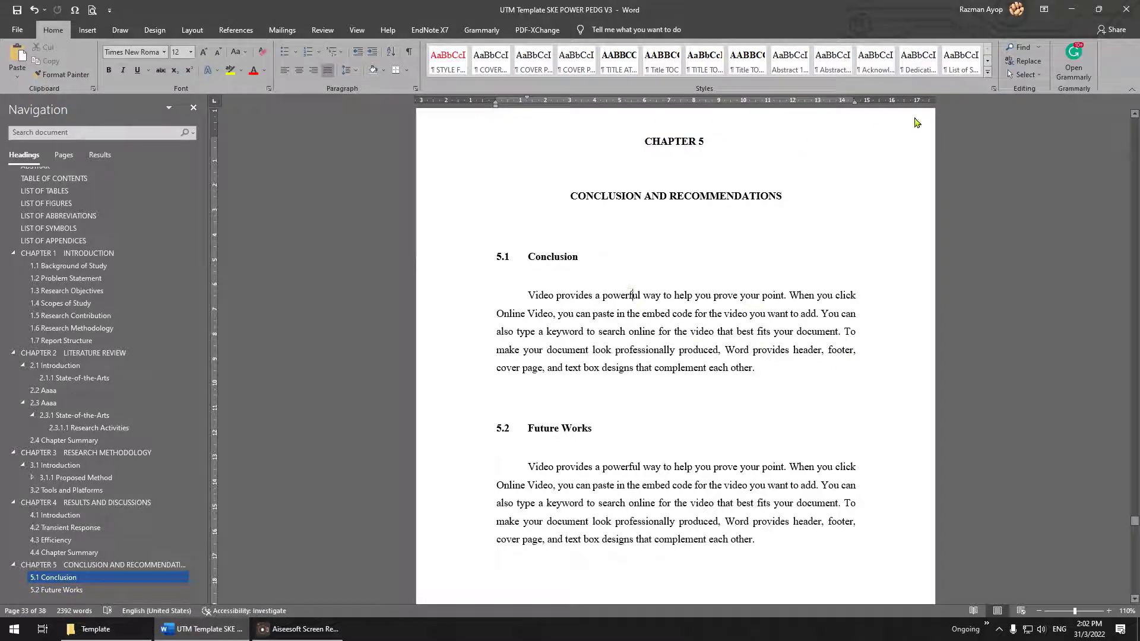
click(988, 74)
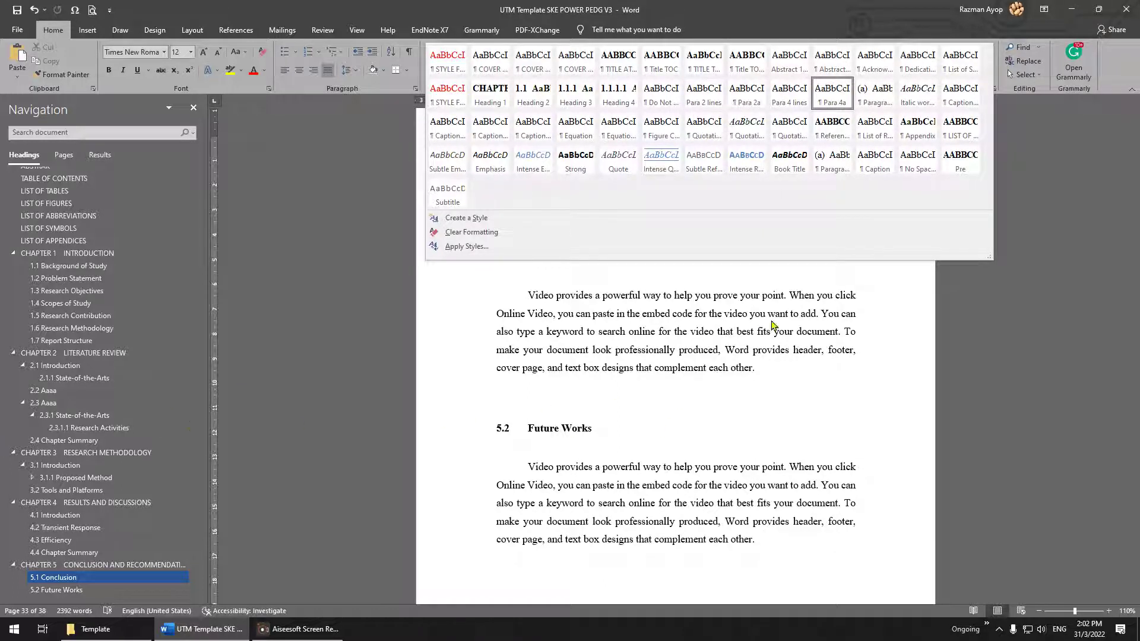
Highlight the end of the 5.1 Conclusion paragraph to show the spacing before the 5.2 Future Works heading
click(543, 389)
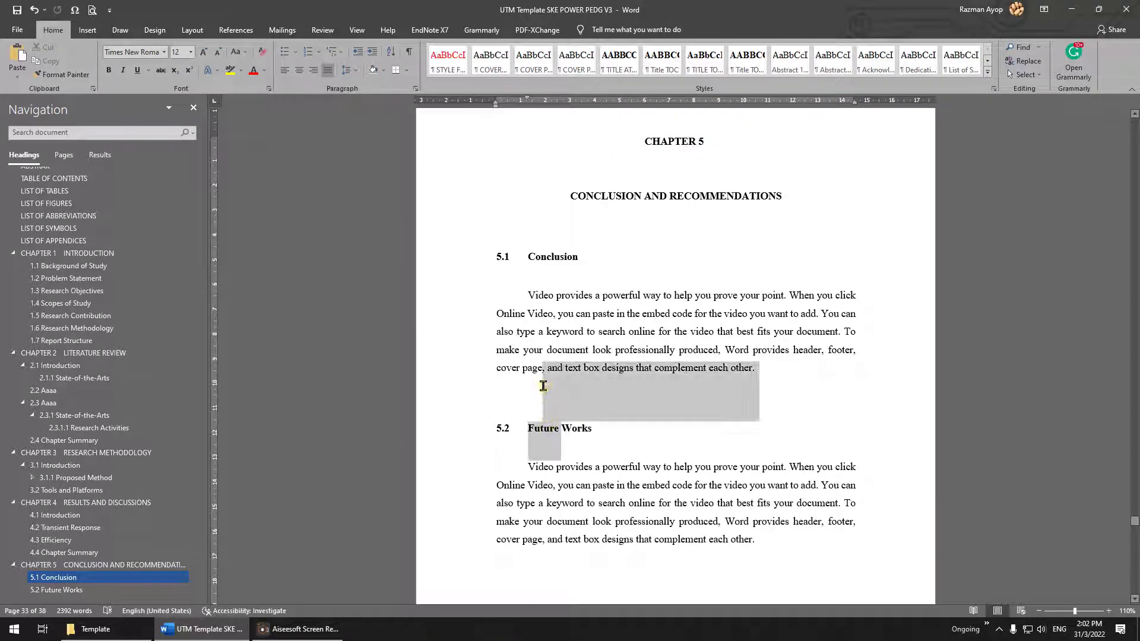
click(671, 449)
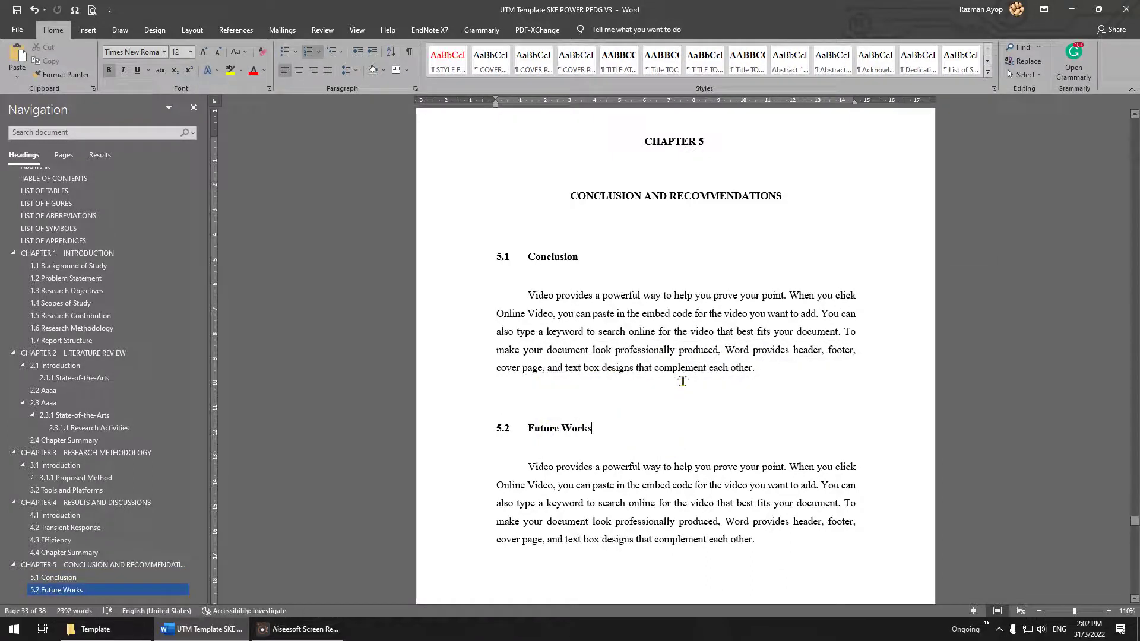
drag(713, 410, 615, 350)
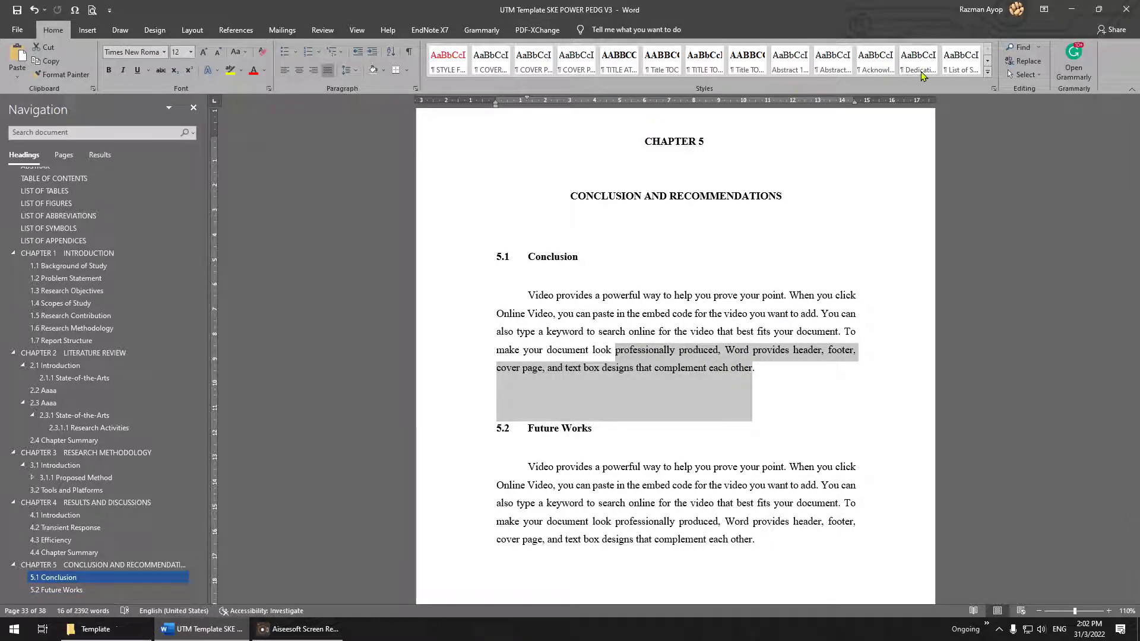
Highlight the 2.1 Introduction paragraph above the equation and look up the paragraph style applied to it
click(75, 365)
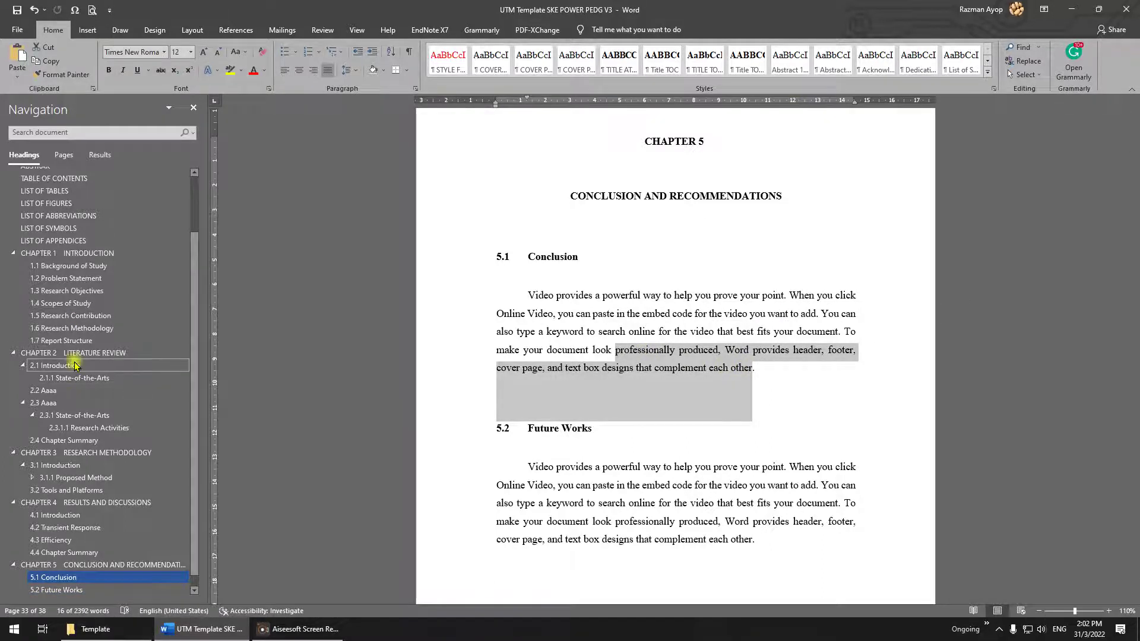
scroll(463, 394, up, 3)
drag(575, 398, 625, 420)
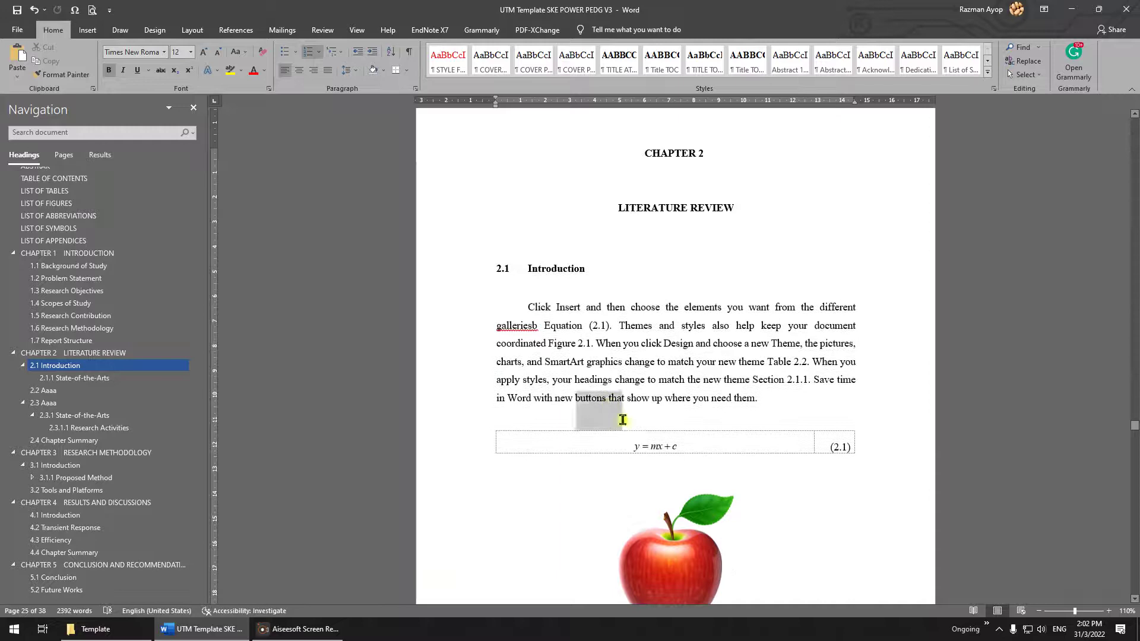
drag(556, 309, 626, 422)
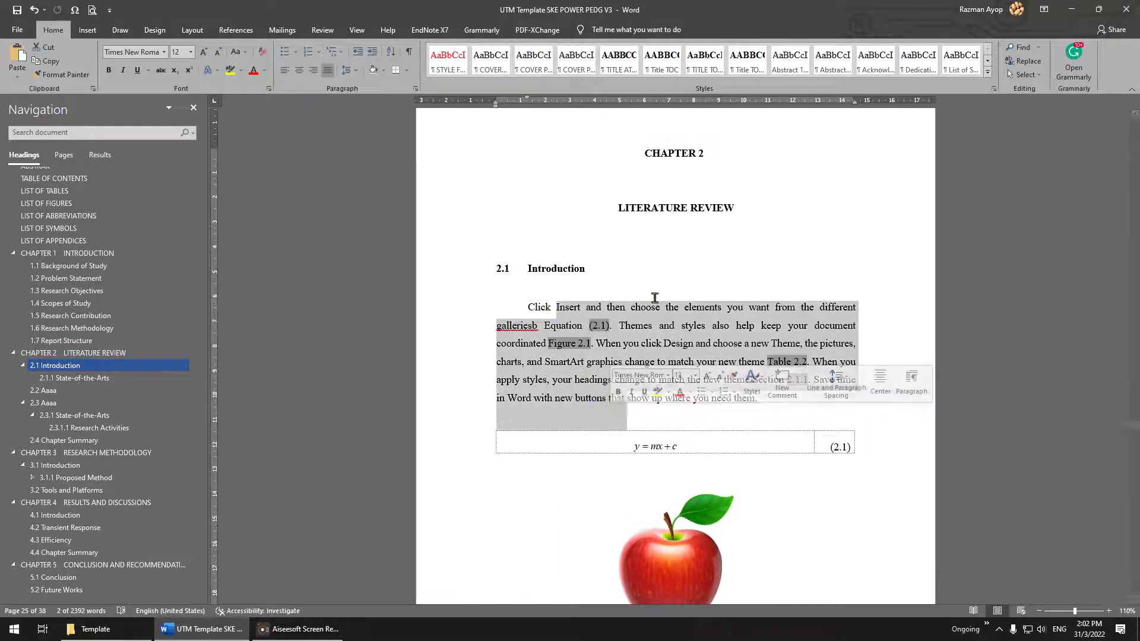
click(986, 74)
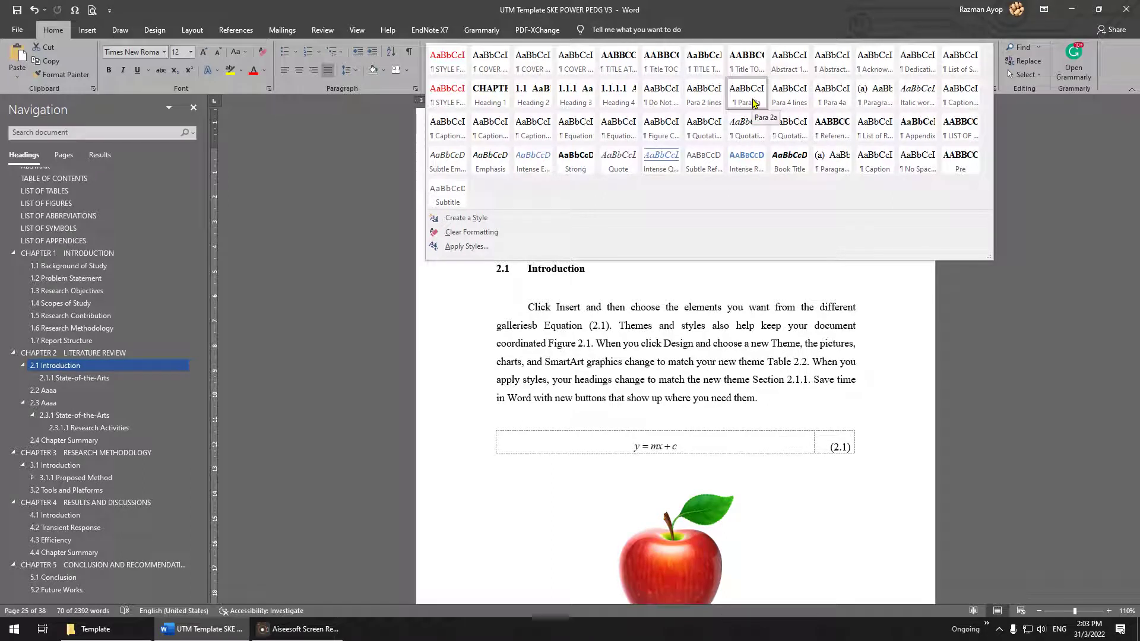
Apply the Para 2 lines style to the selected 2.1 Introduction paragraph and check the style at its last line
click(715, 104)
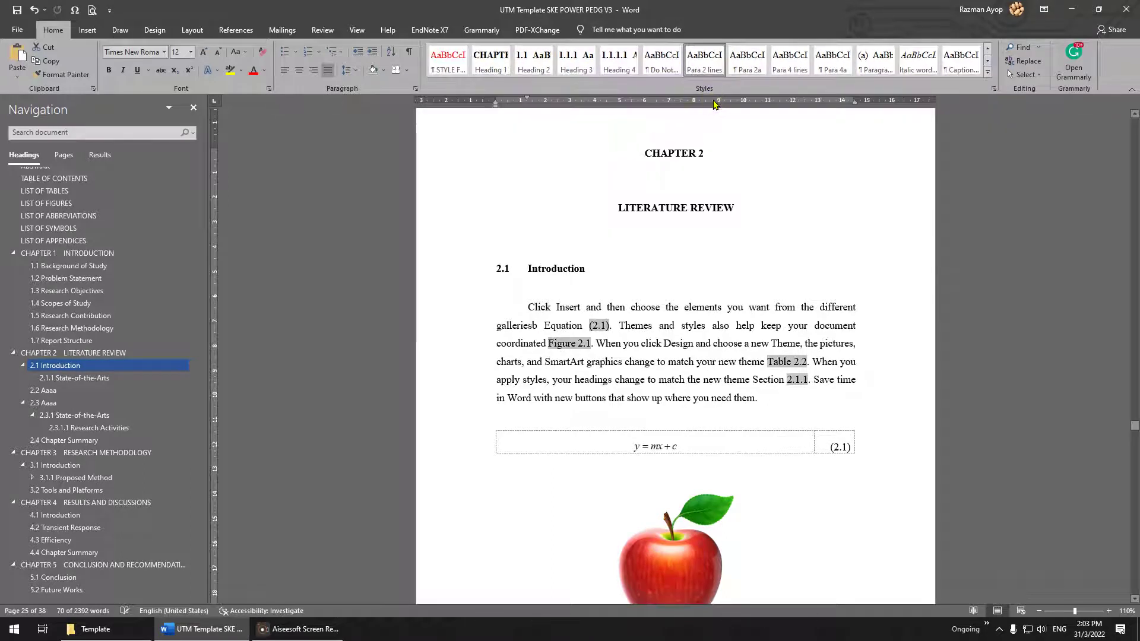
click(753, 379)
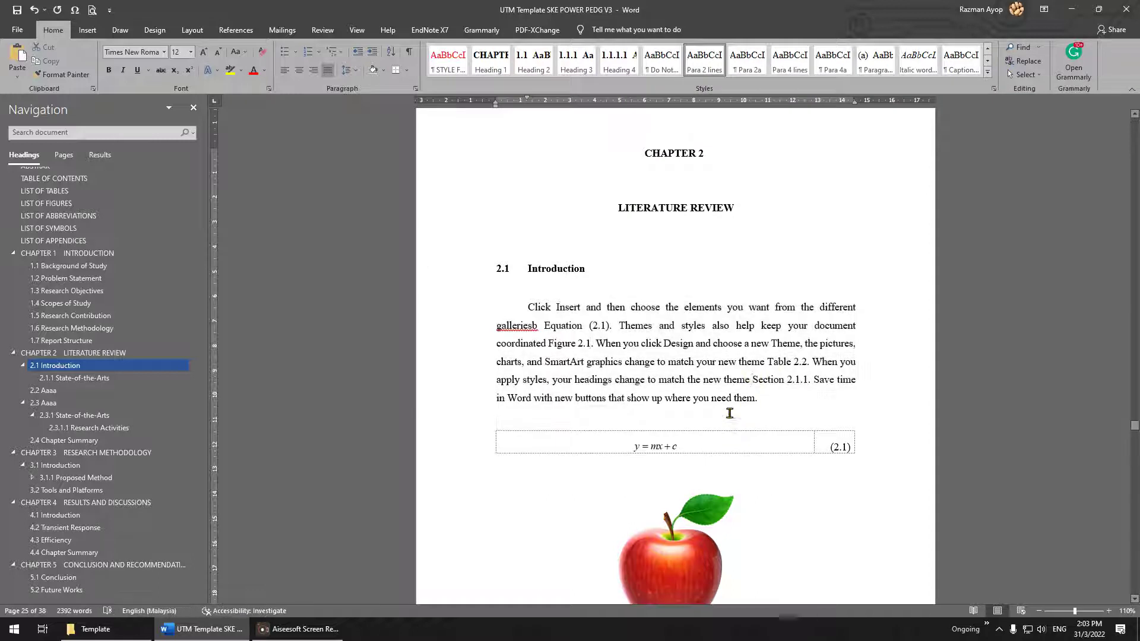
click(703, 404)
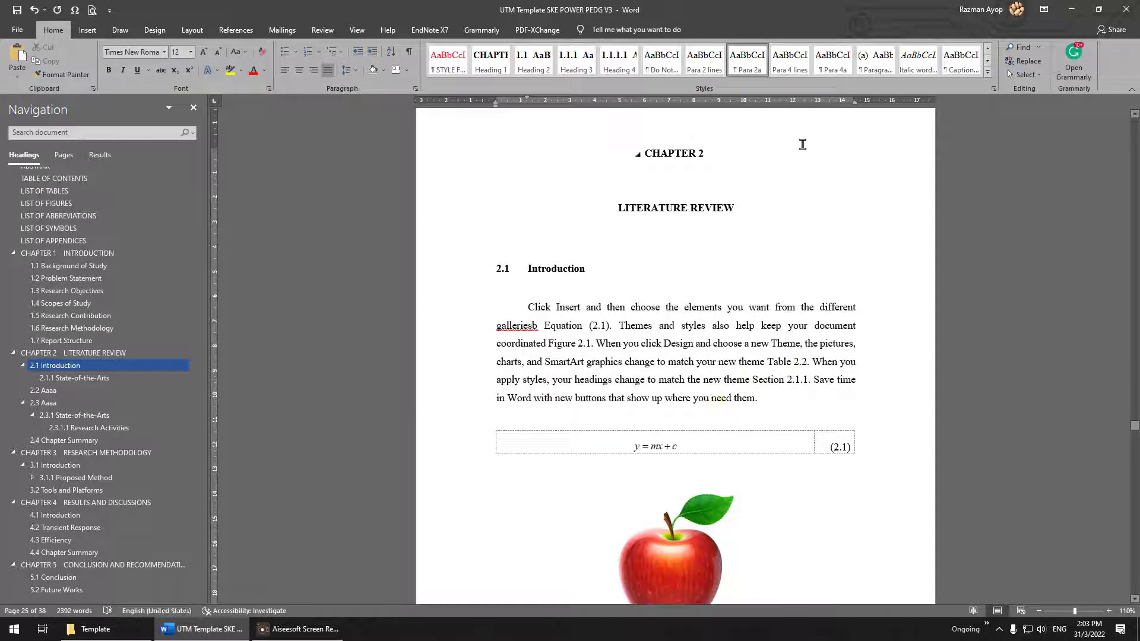
Go to the REFERENCES page and highlight the first entries of the reference list
scroll(602, 440, down, 5)
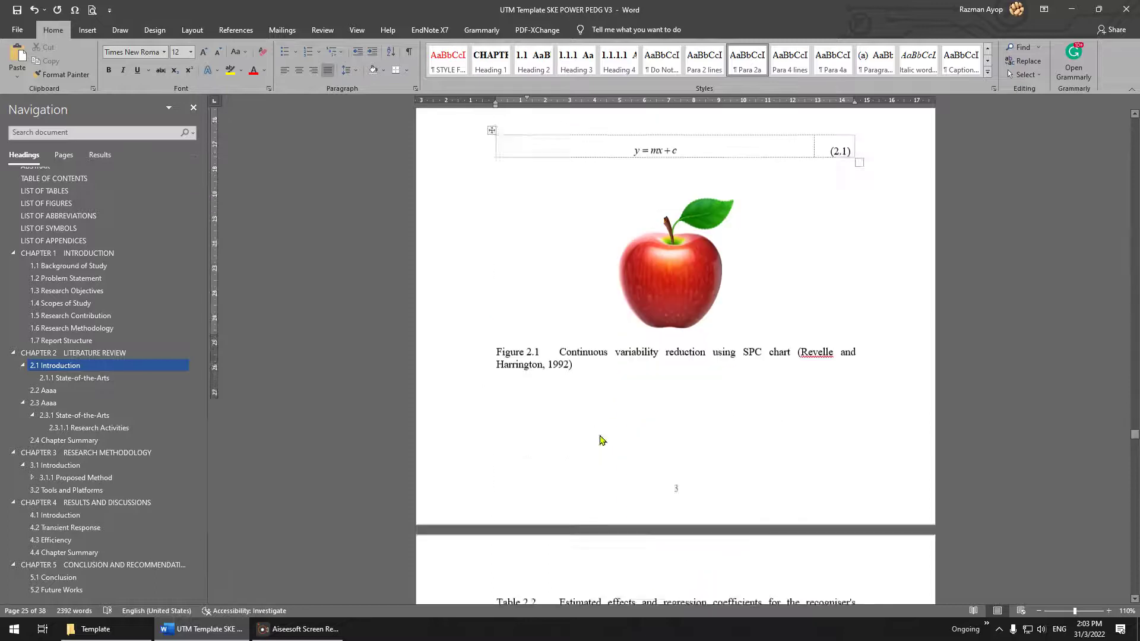
scroll(601, 440, down, 7)
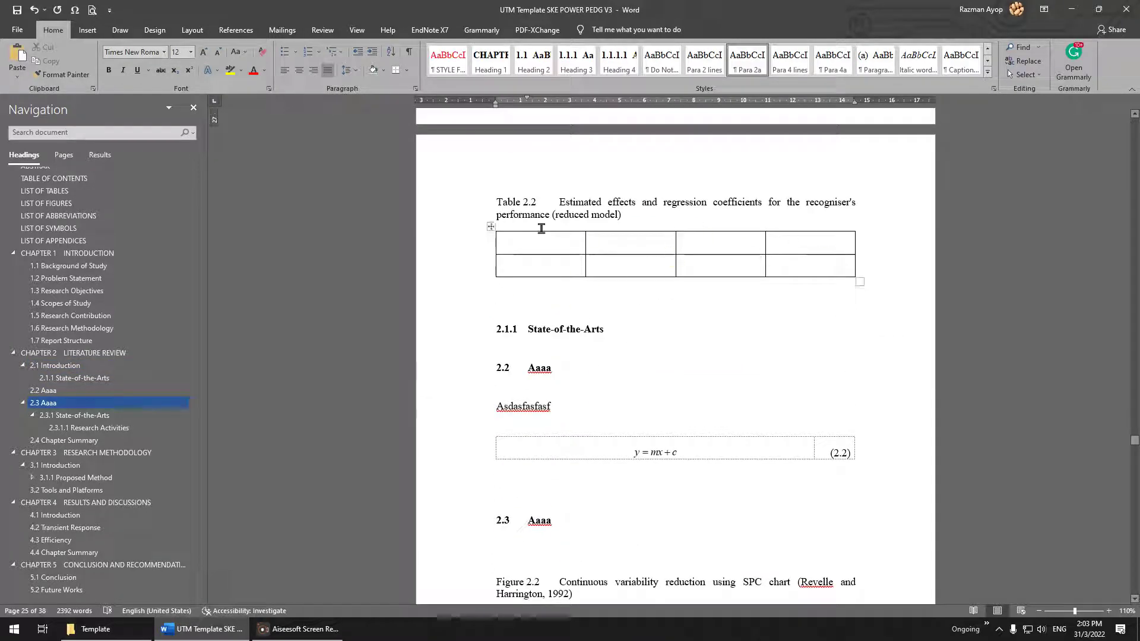
scroll(794, 388, down, 15)
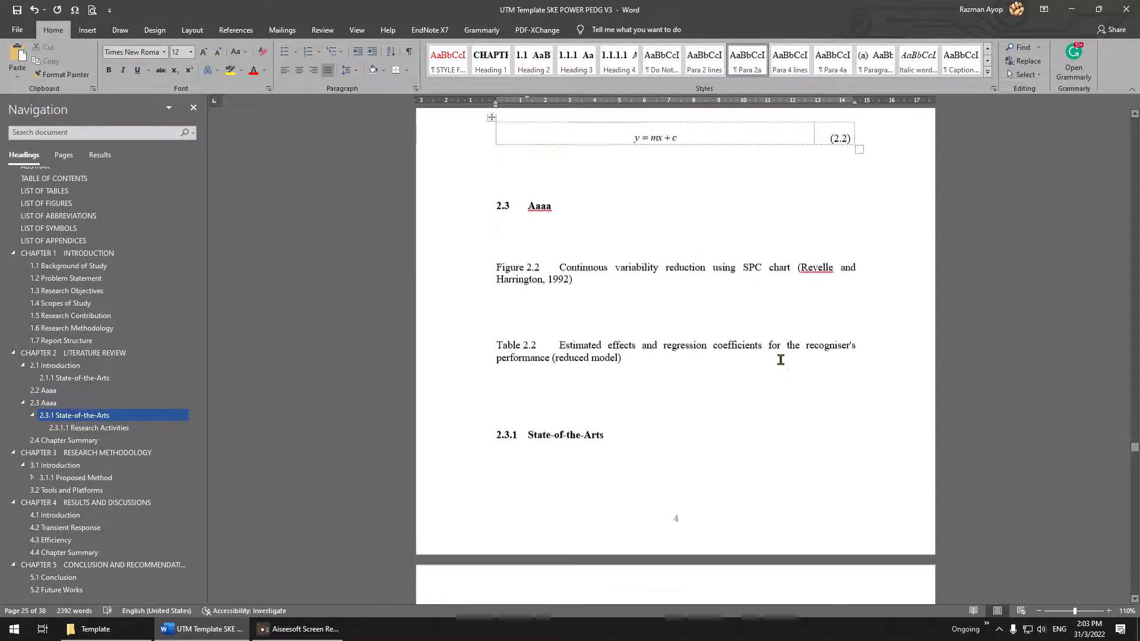
scroll(768, 339, down, 10)
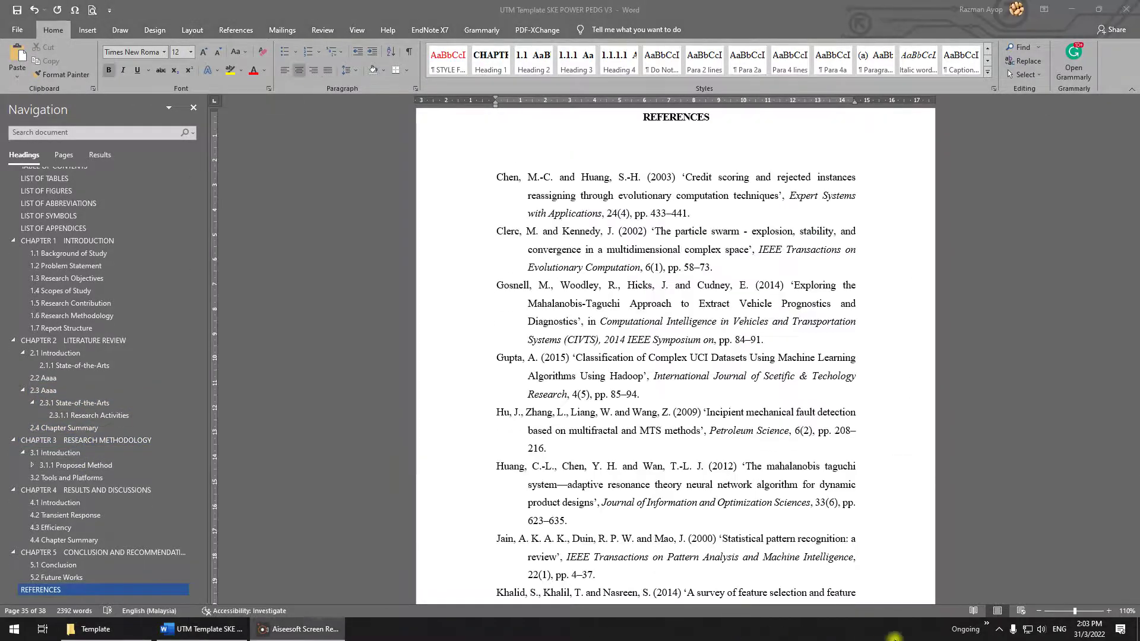
scroll(934, 477, up, 3)
drag(499, 360, 664, 515)
click(613, 399)
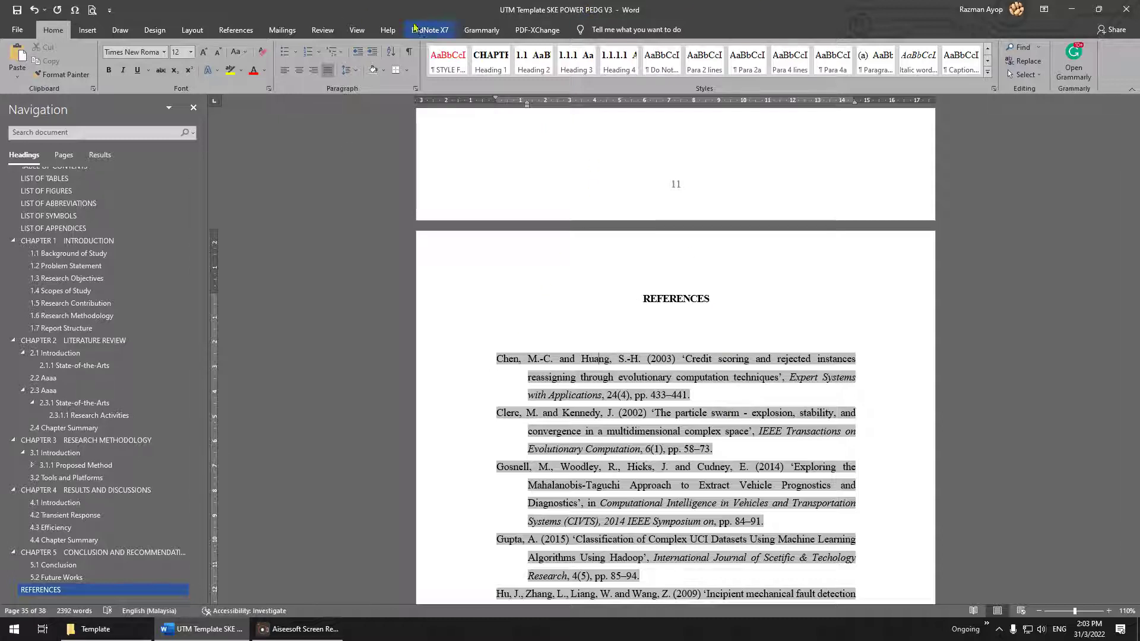
Look up the EndNote citation styles available for the reference list
click(437, 30)
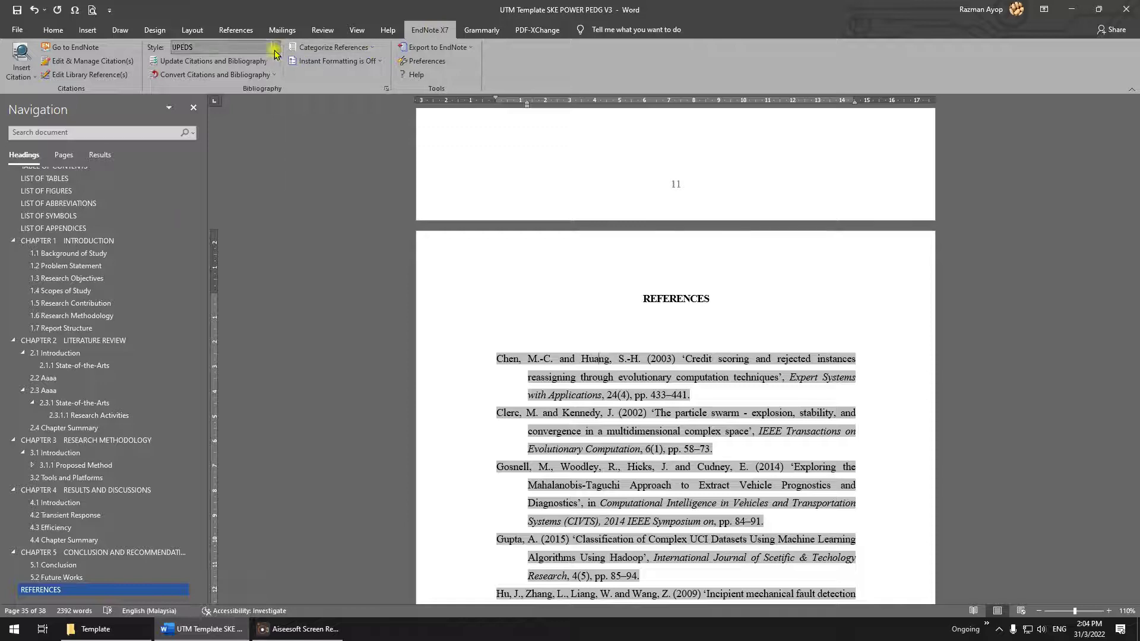
click(275, 50)
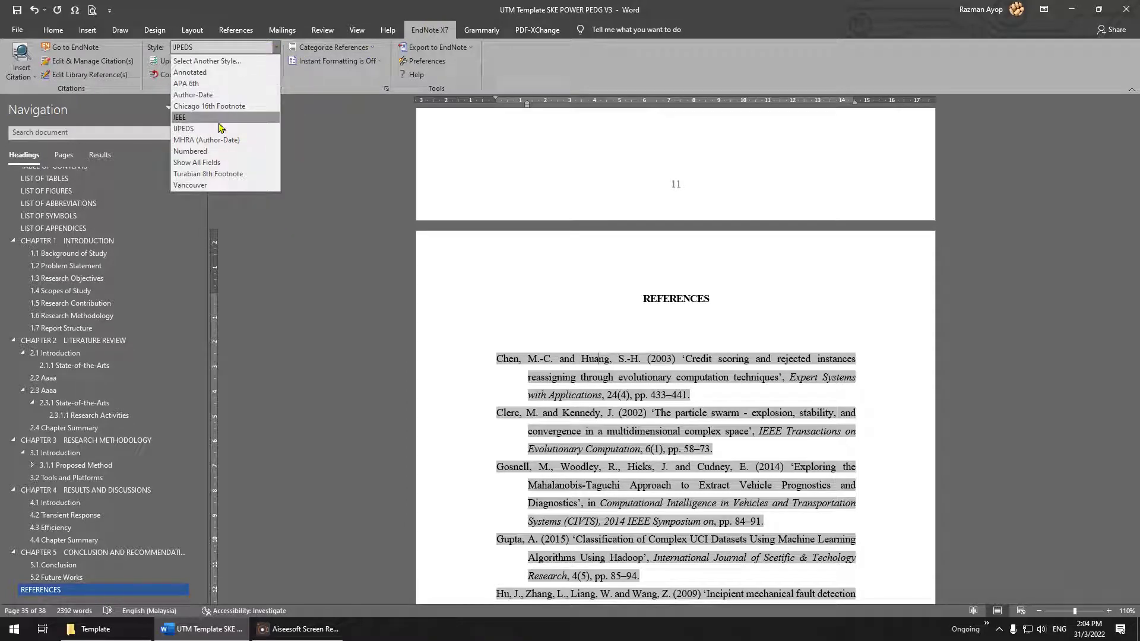
click(682, 425)
Review the reference list through its last entry and continue to the Appendix A Mathematical Proofs page
drag(503, 364, 809, 541)
scroll(693, 530, down, 8)
scroll(692, 530, down, 9)
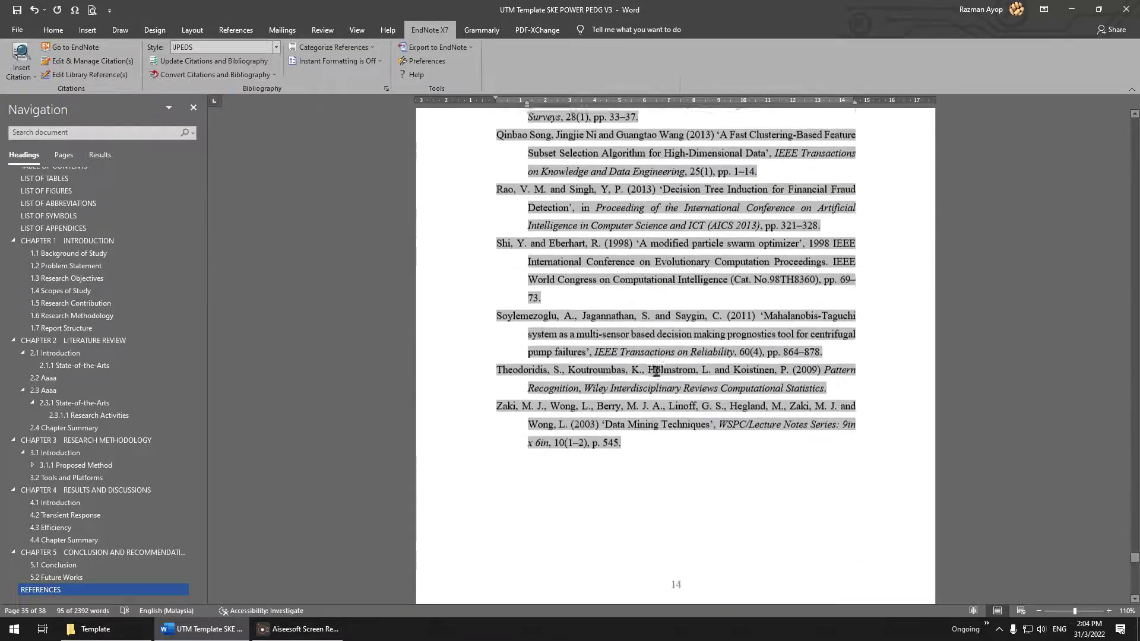
scroll(657, 371, down, 1)
scroll(602, 451, up, 4)
scroll(602, 451, down, 10)
scroll(602, 450, down, 1)
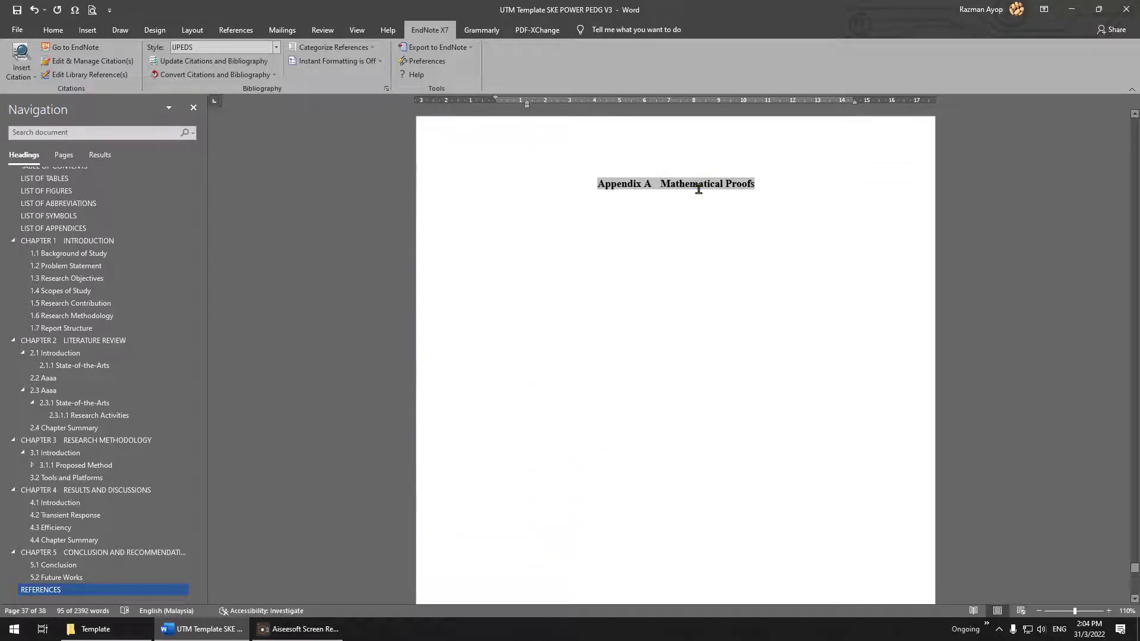
Show the formatting marks and copy the Appendix A Mathematical Proofs heading together with its empty line and section break
click(53, 29)
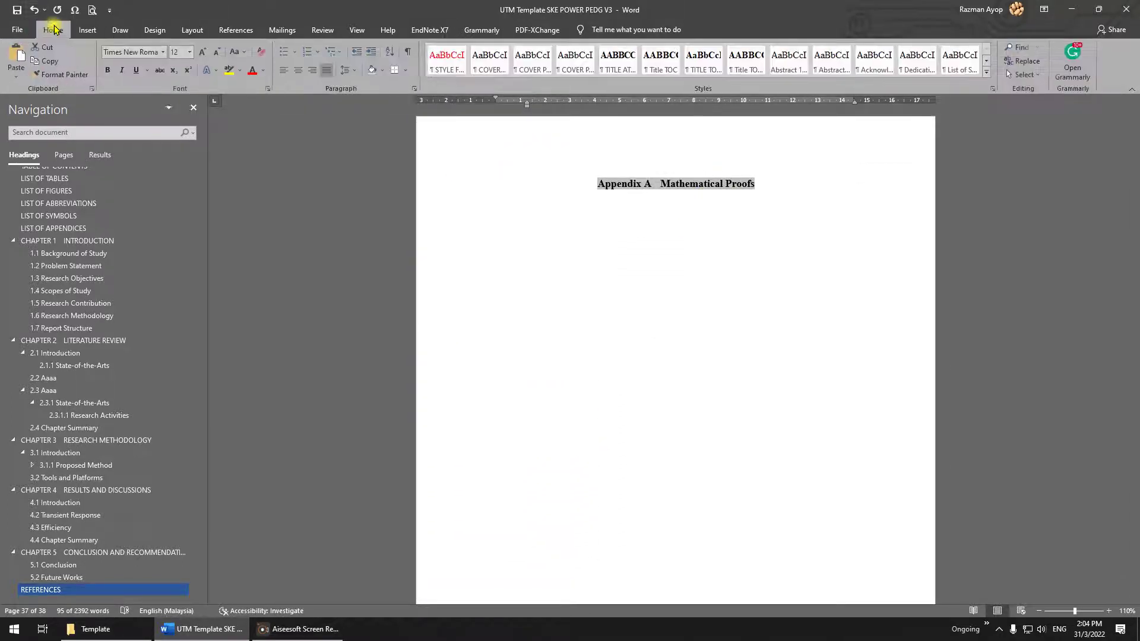
click(410, 53)
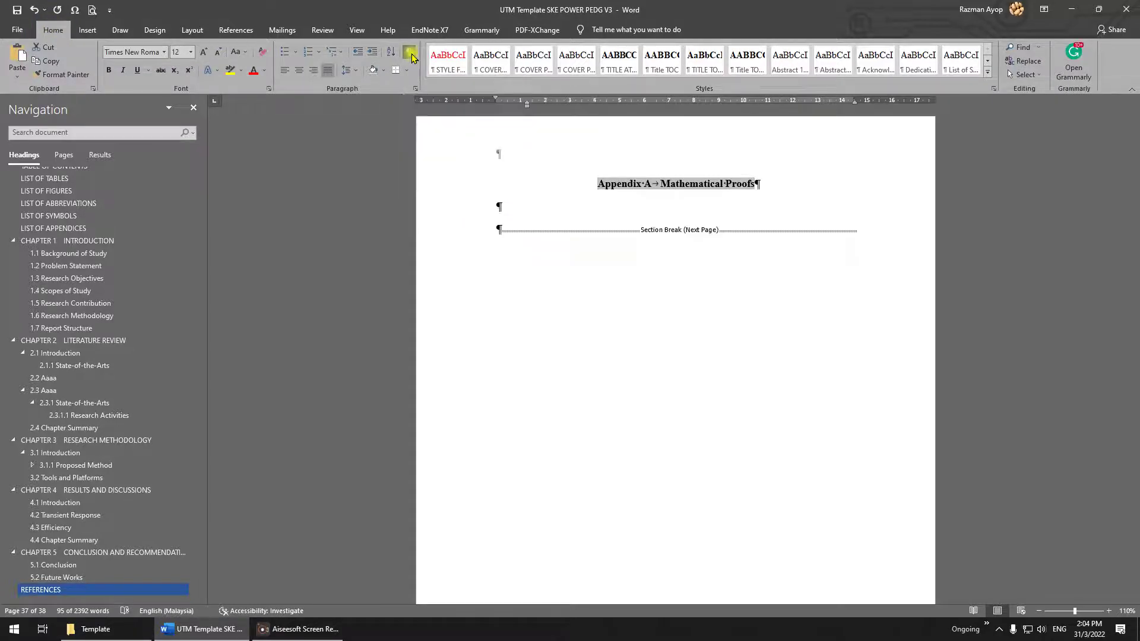
scroll(665, 244, up, 1)
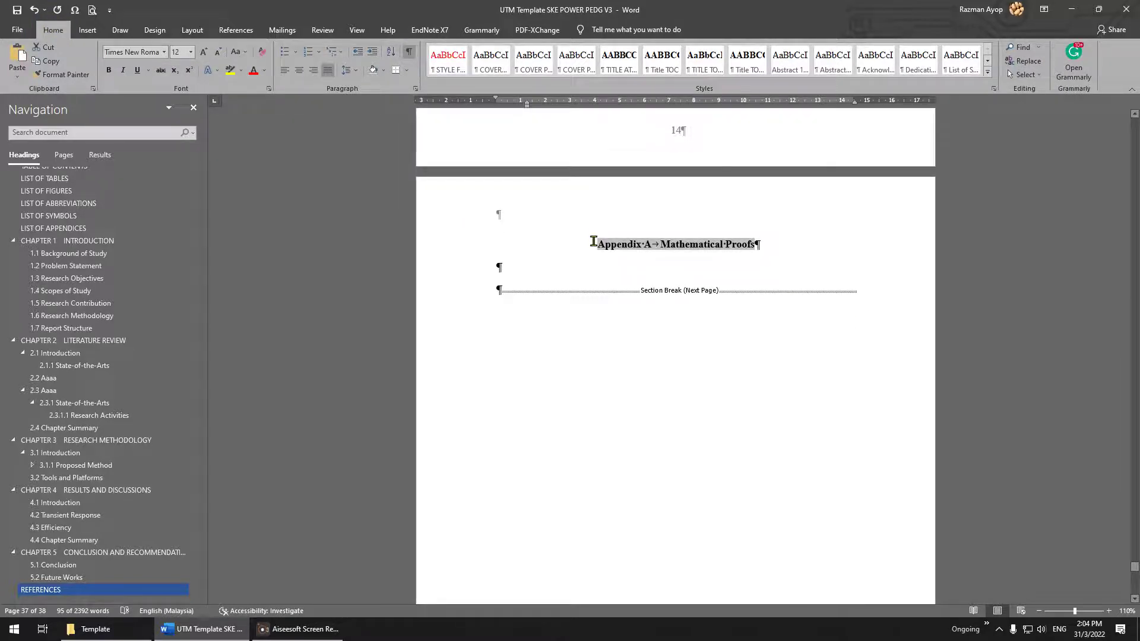
drag(592, 245, 880, 299)
key(ctrl+c)
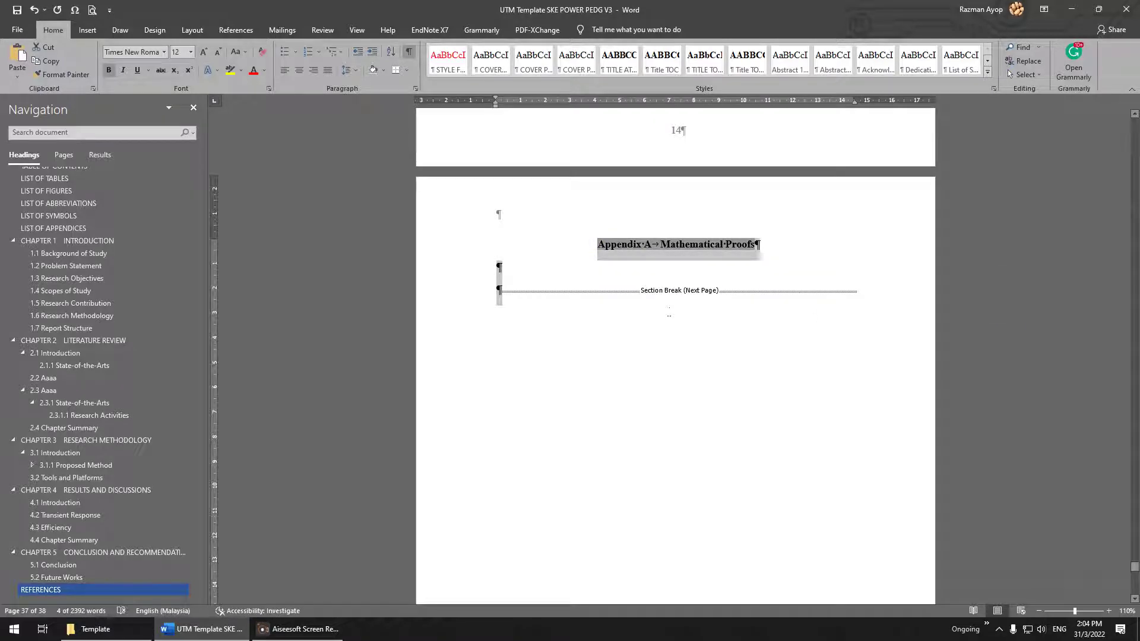
Paste the copied Appendix A heading block below the Appendix B Psuedo Code heading on the last page
scroll(683, 422, down, 10)
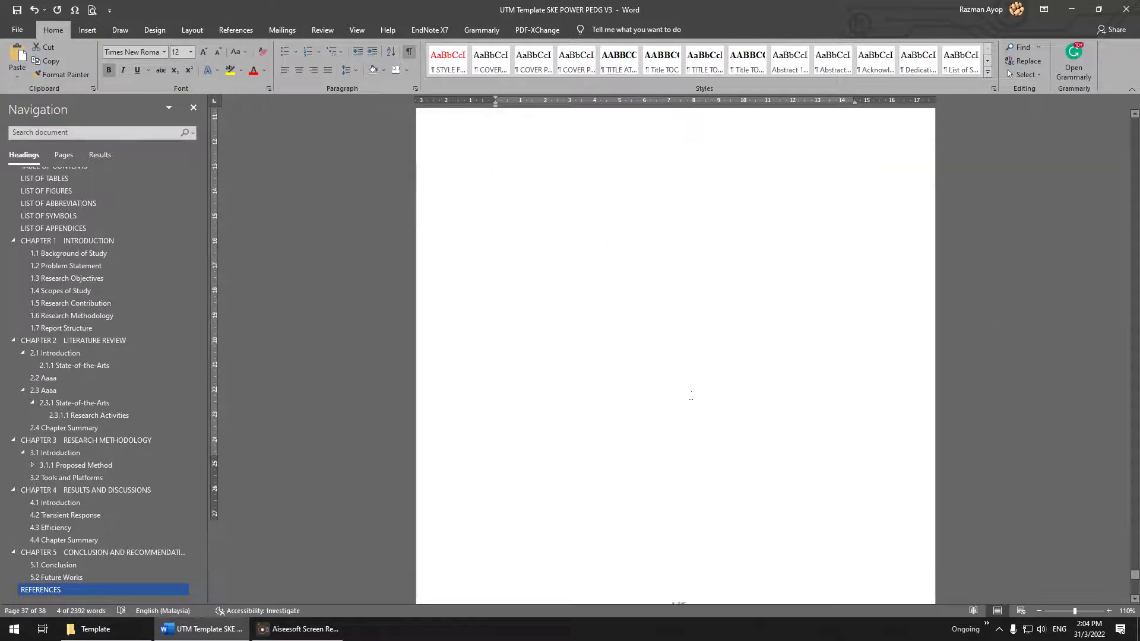
scroll(683, 422, down, 8)
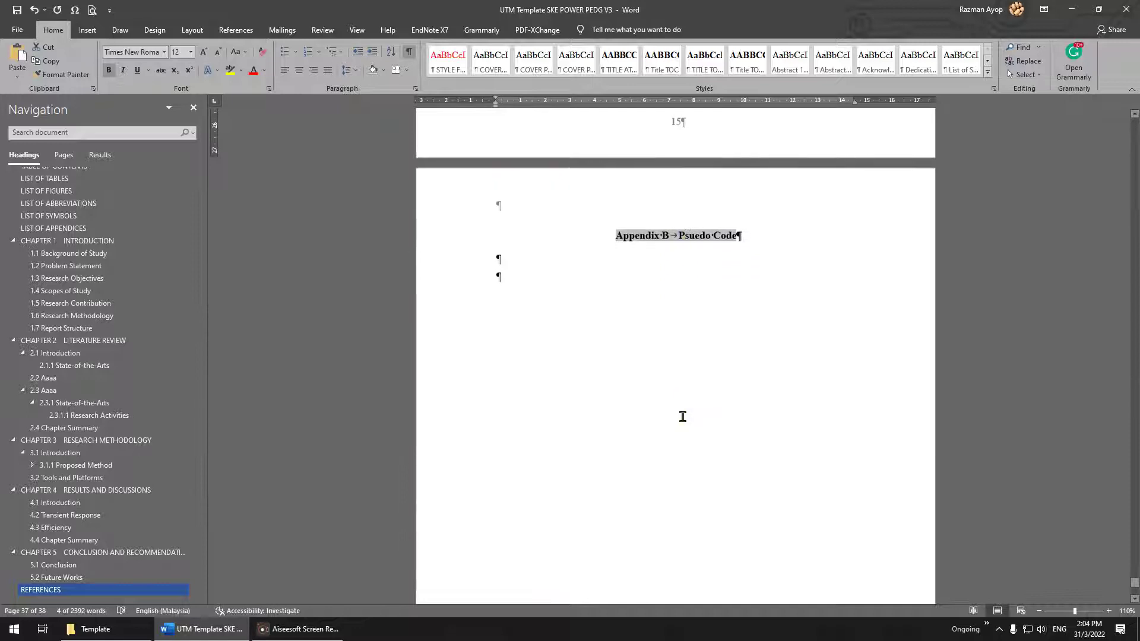
scroll(683, 419, up, 8)
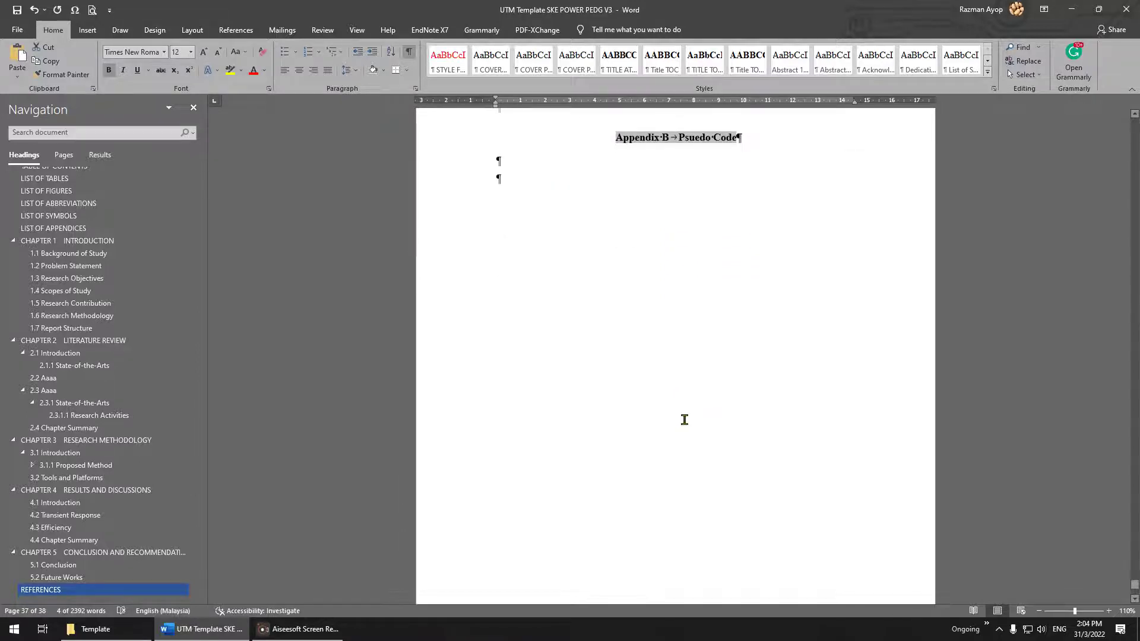
scroll(683, 433, down, 4)
click(675, 464)
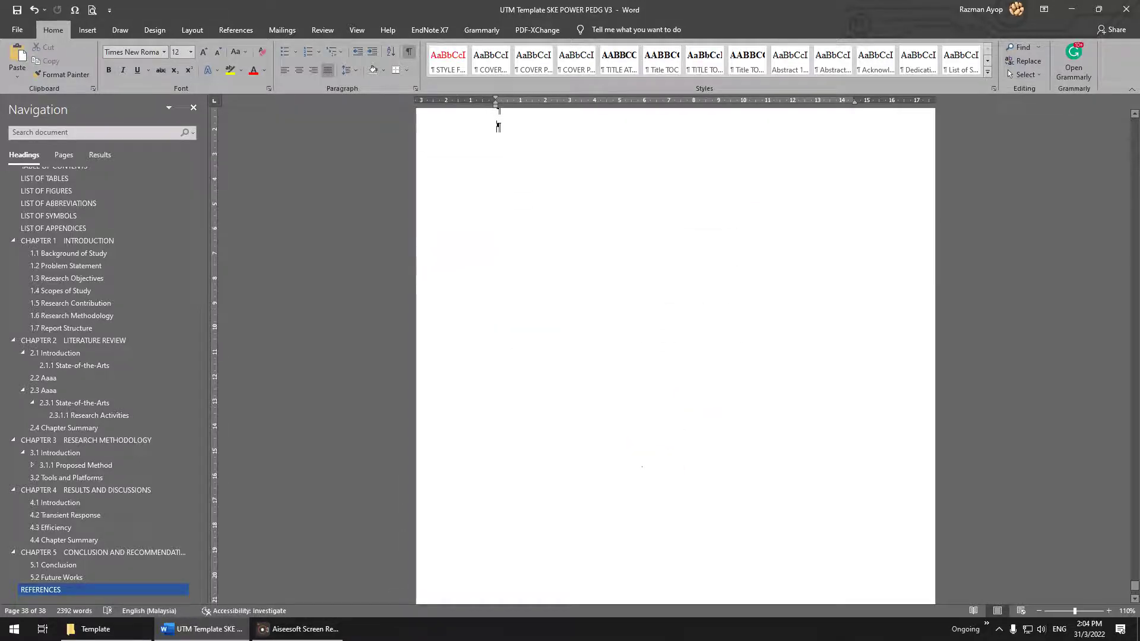
scroll(499, 126, up, 3)
key(ctrl+v)
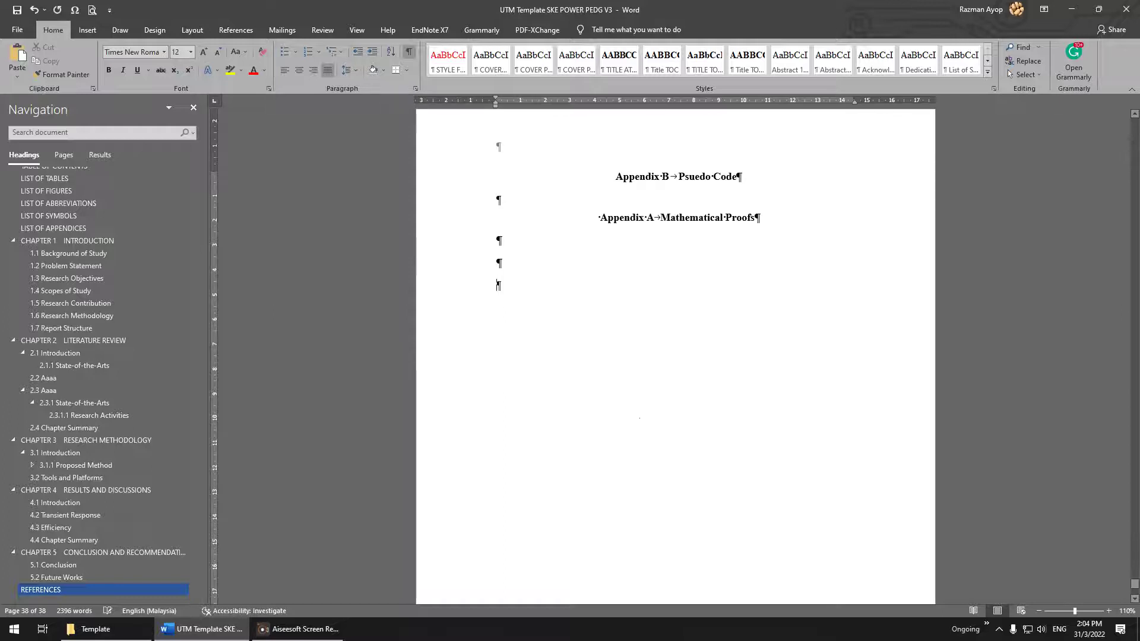
Examine the next-page section break below the original Appendix A heading and compare it with the pasted block
scroll(611, 265, up, 10)
scroll(662, 372, down, 12)
scroll(890, 230, up, 1)
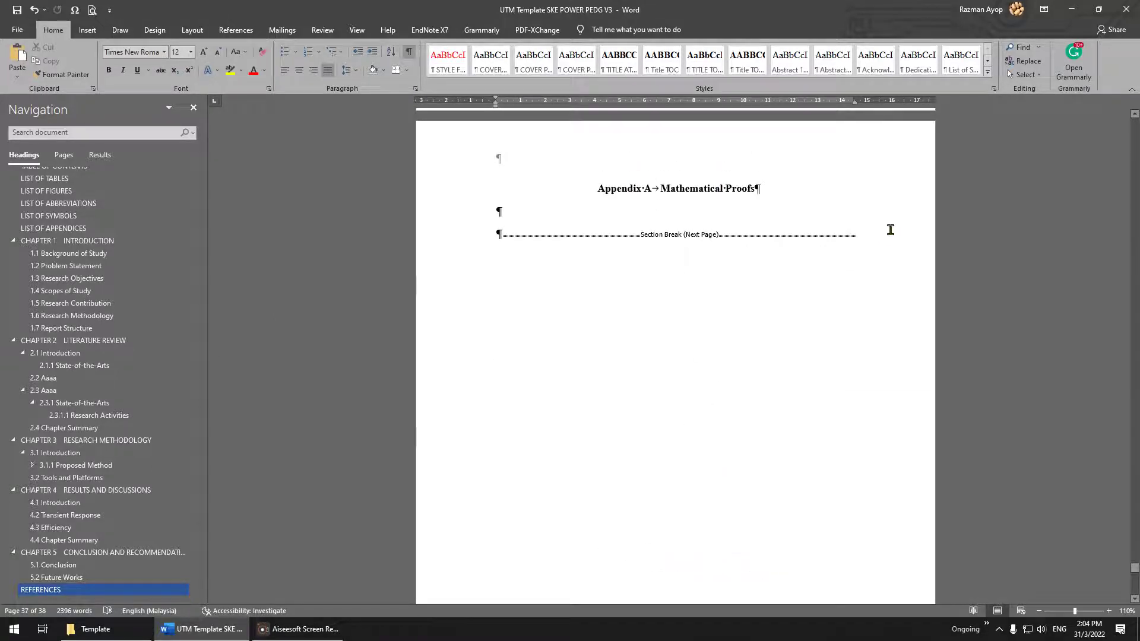
click(565, 237)
scroll(599, 395, up, 10)
scroll(650, 400, down, 8)
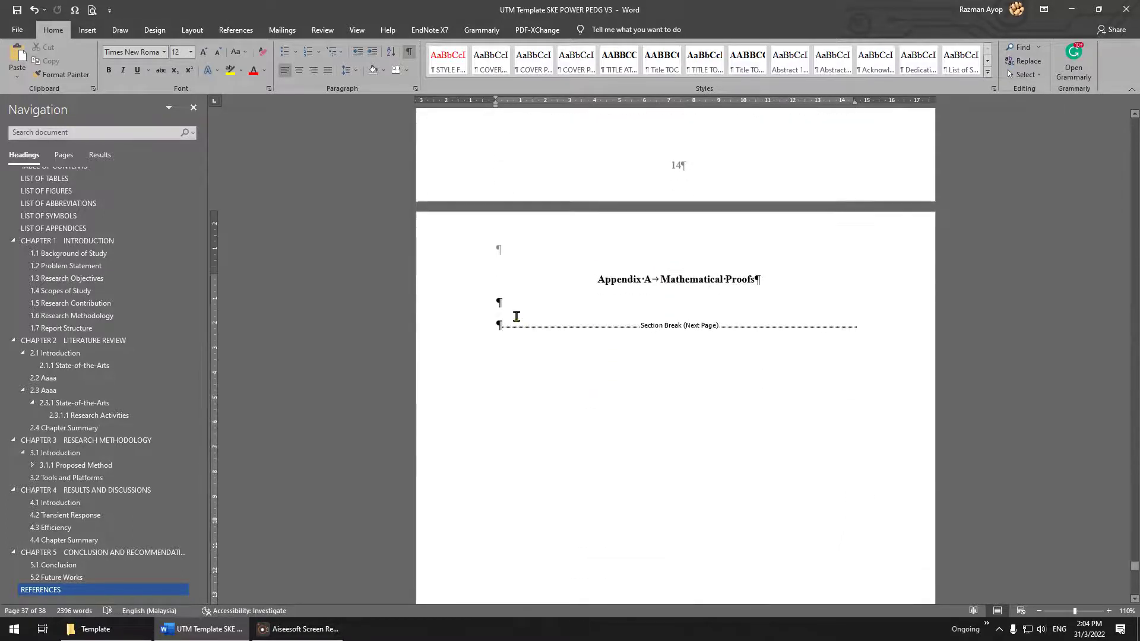
key(ctrl+z)
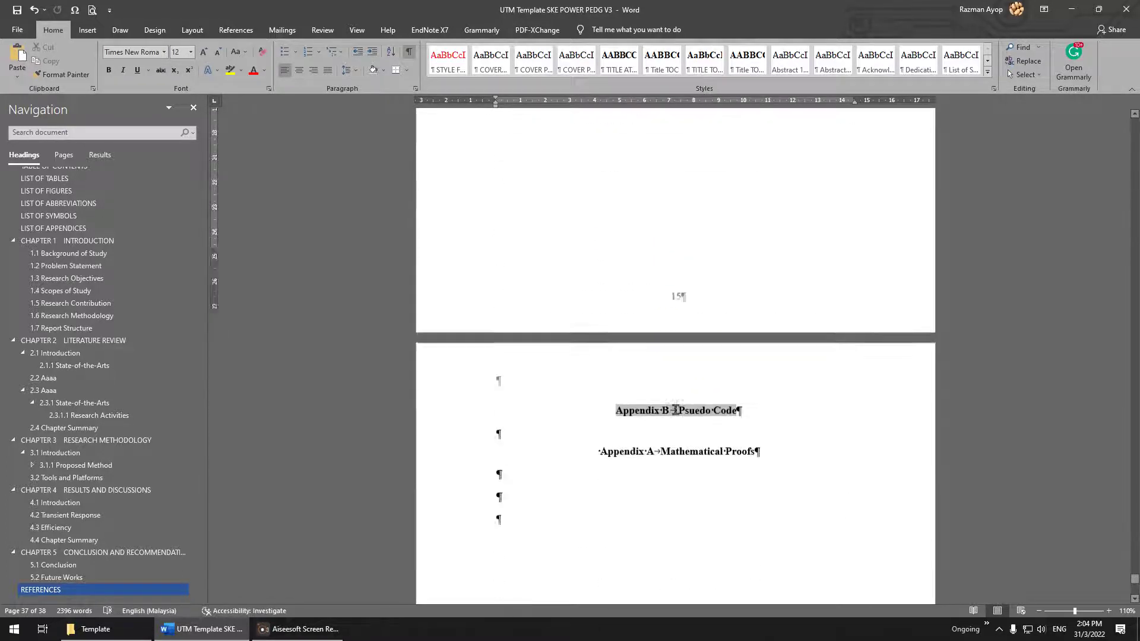
Add two empty lines below the Appendix B heading and insert a Next Page section break before the pasted Appendix A heading
click(621, 231)
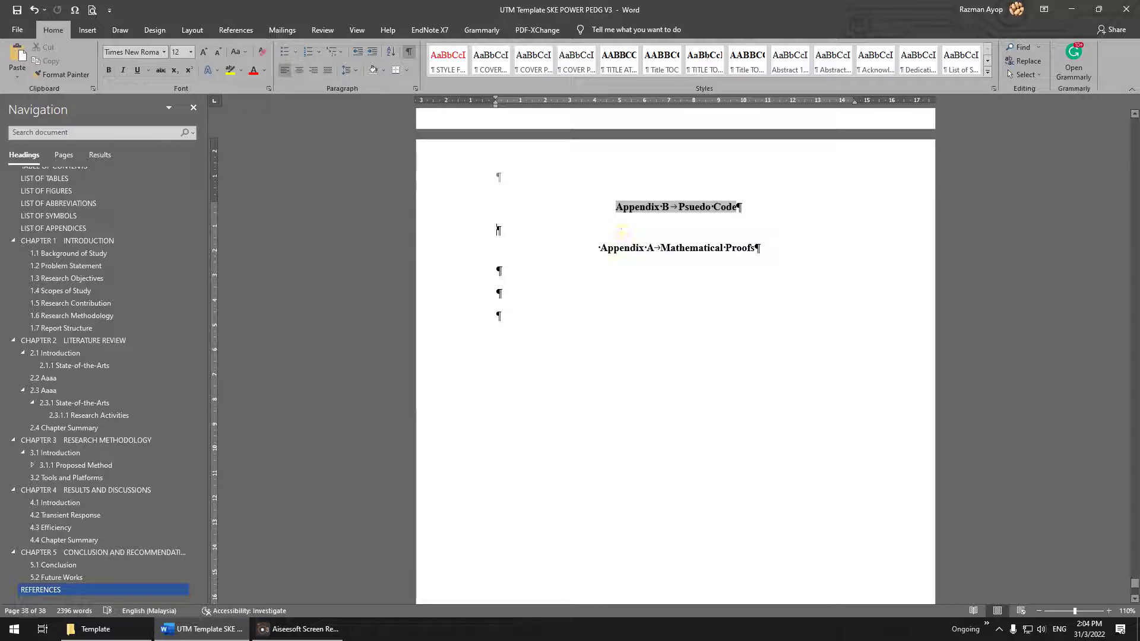
key(Return)
key(Return)
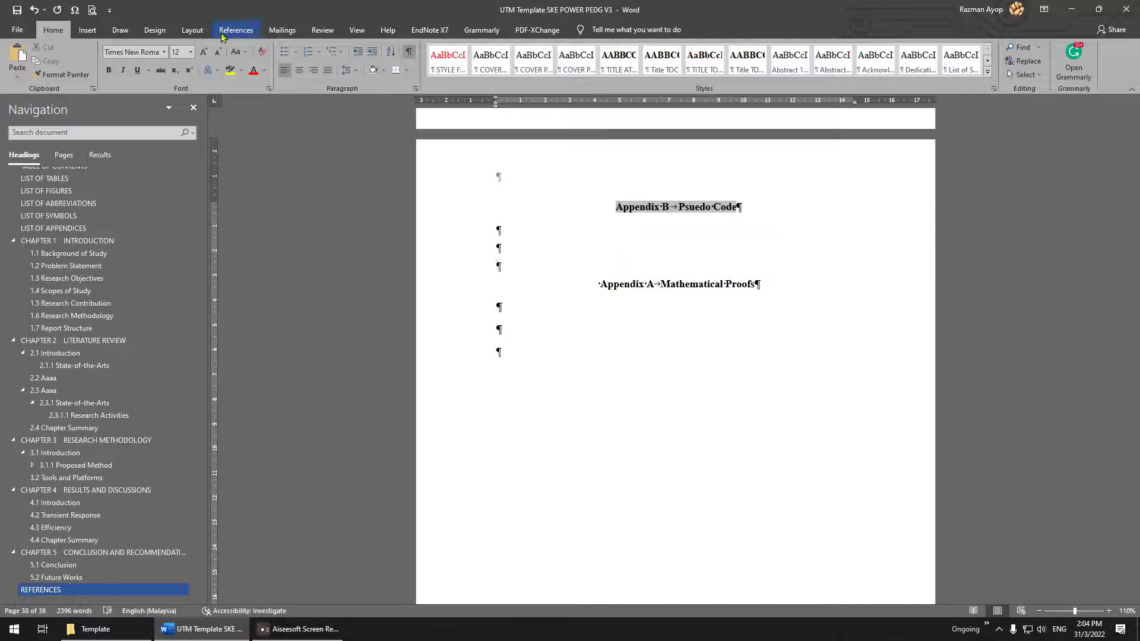
click(87, 30)
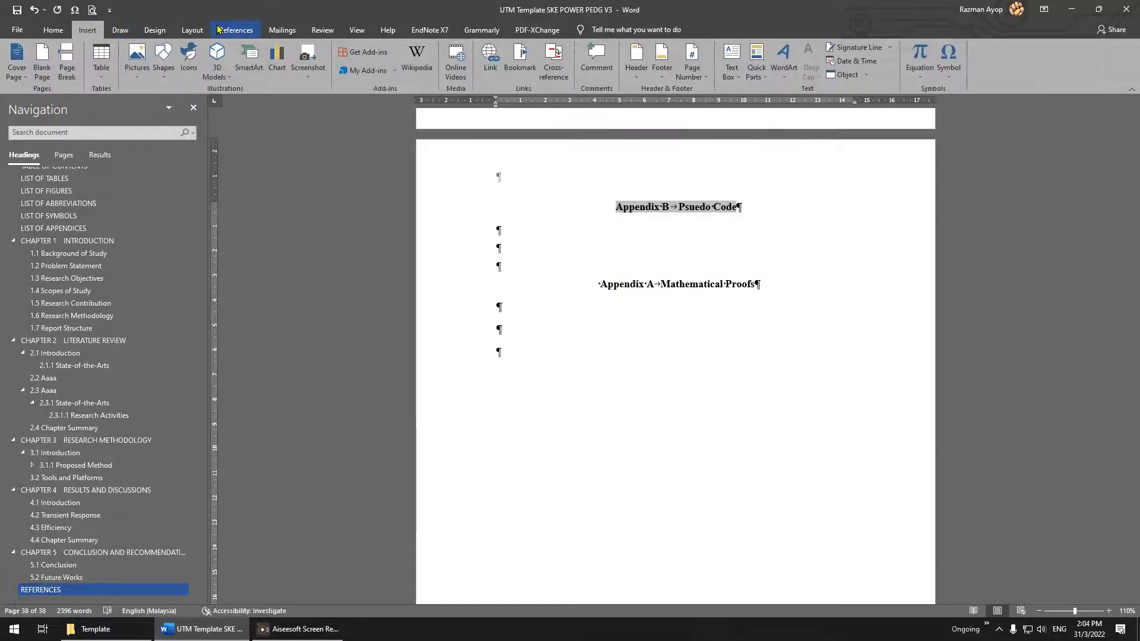
click(221, 30)
click(160, 30)
click(120, 30)
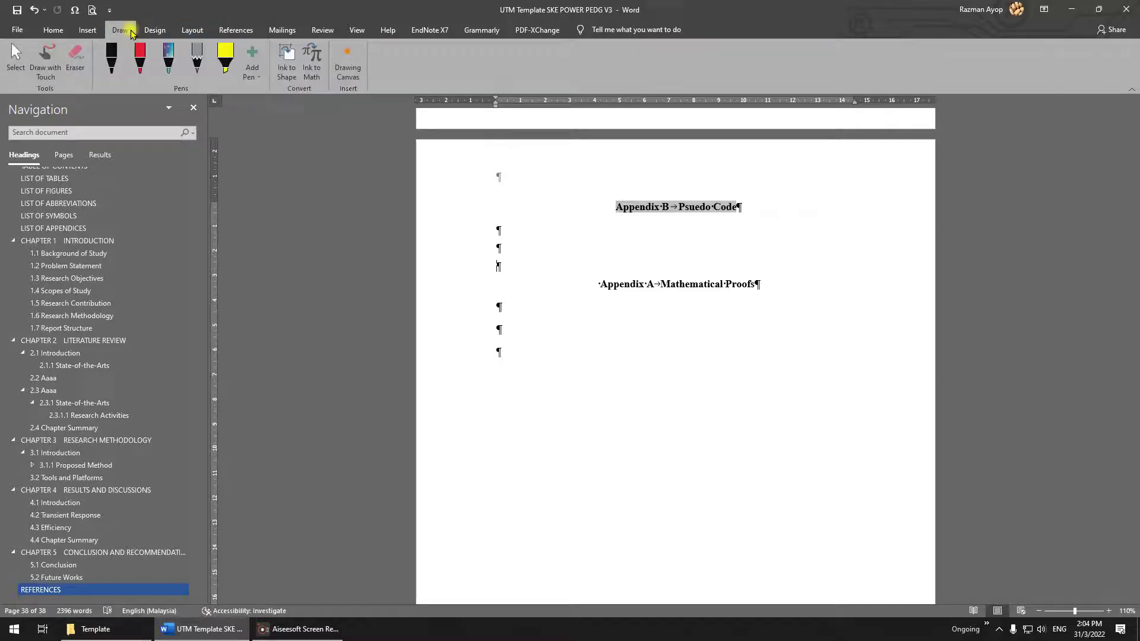
click(88, 30)
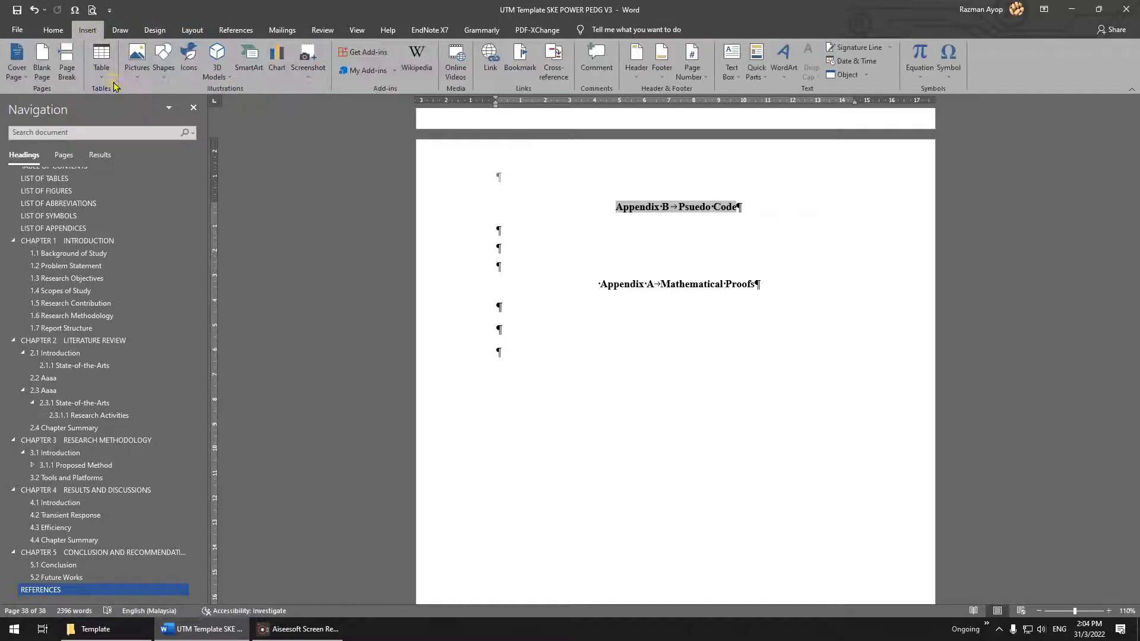
click(192, 29)
click(150, 47)
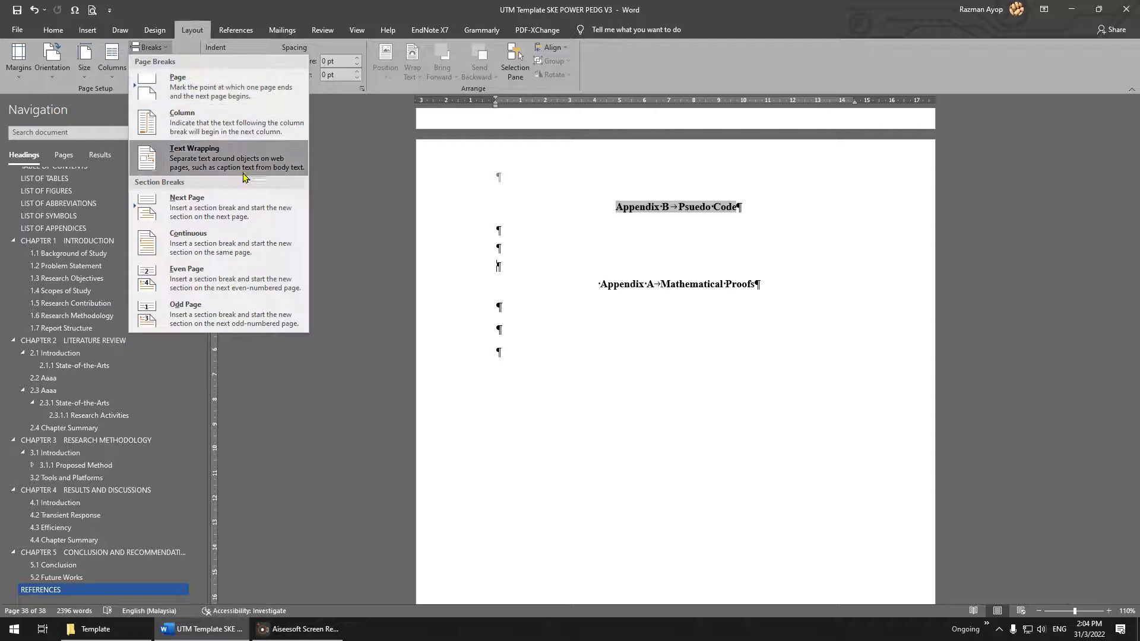
click(247, 200)
Check the section break below the Appendix B heading and the page holding the pasted appendix heading
scroll(662, 298, down, 3)
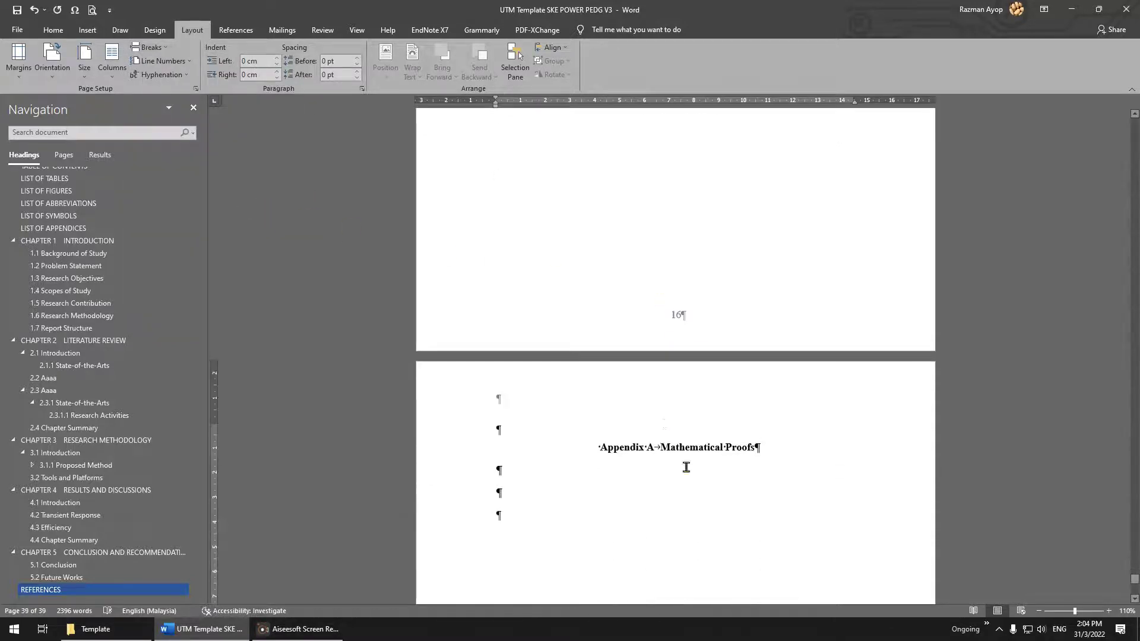
scroll(772, 434, down, 20)
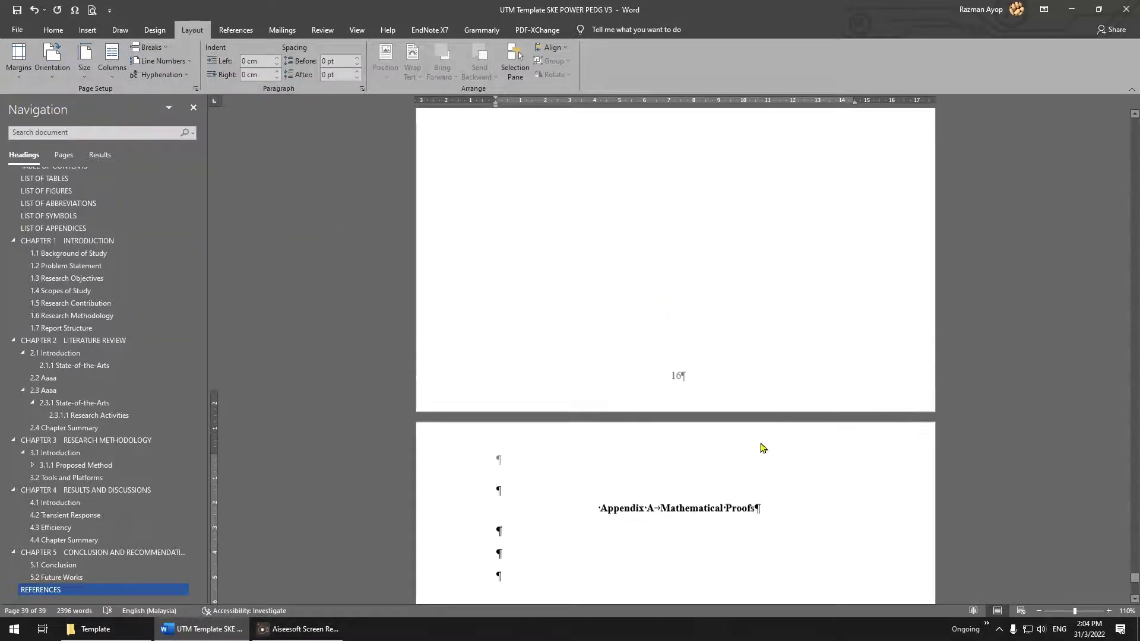
scroll(691, 403, up, 15)
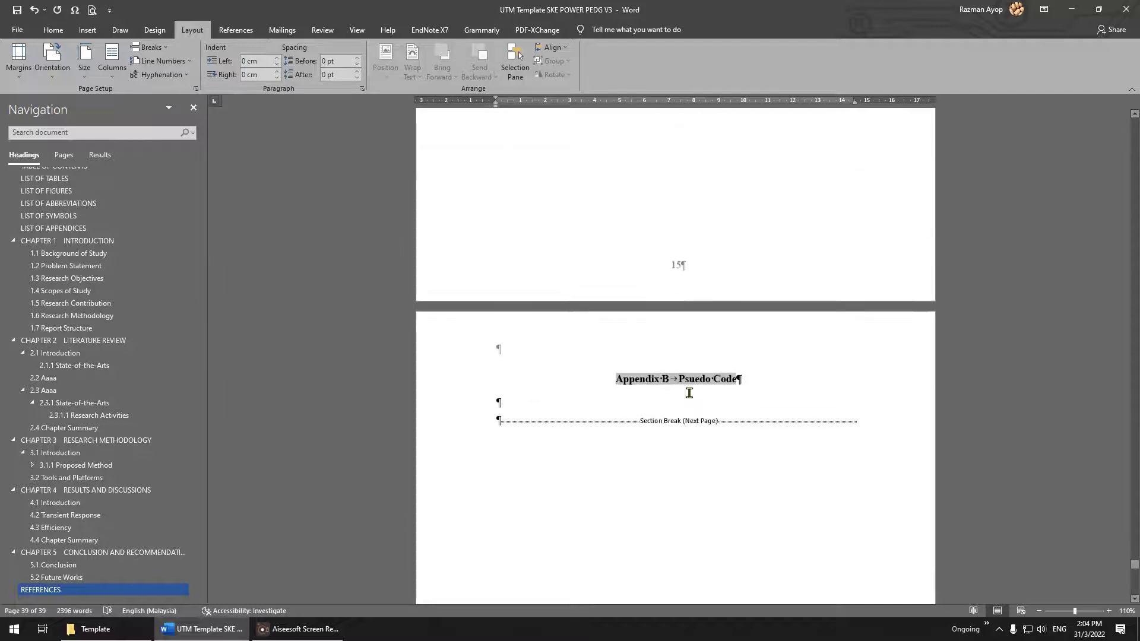
Update the letter field in the pasted Appendix A Mathematical Proofs heading on the last page
scroll(690, 351, down, 8)
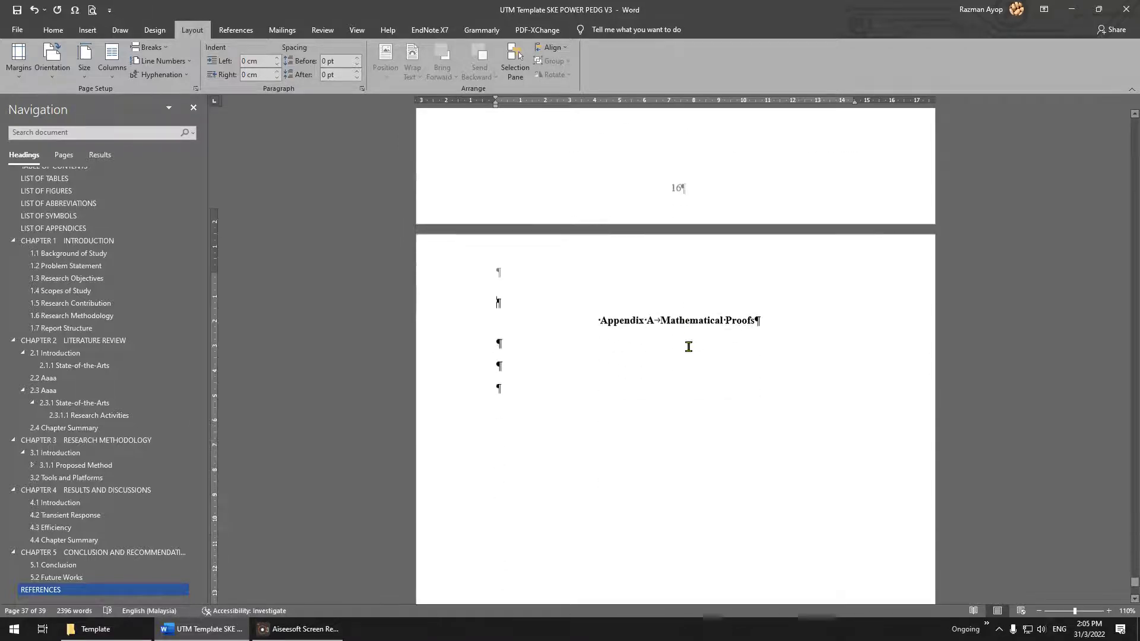
drag(725, 300, 594, 292)
right_click(636, 303)
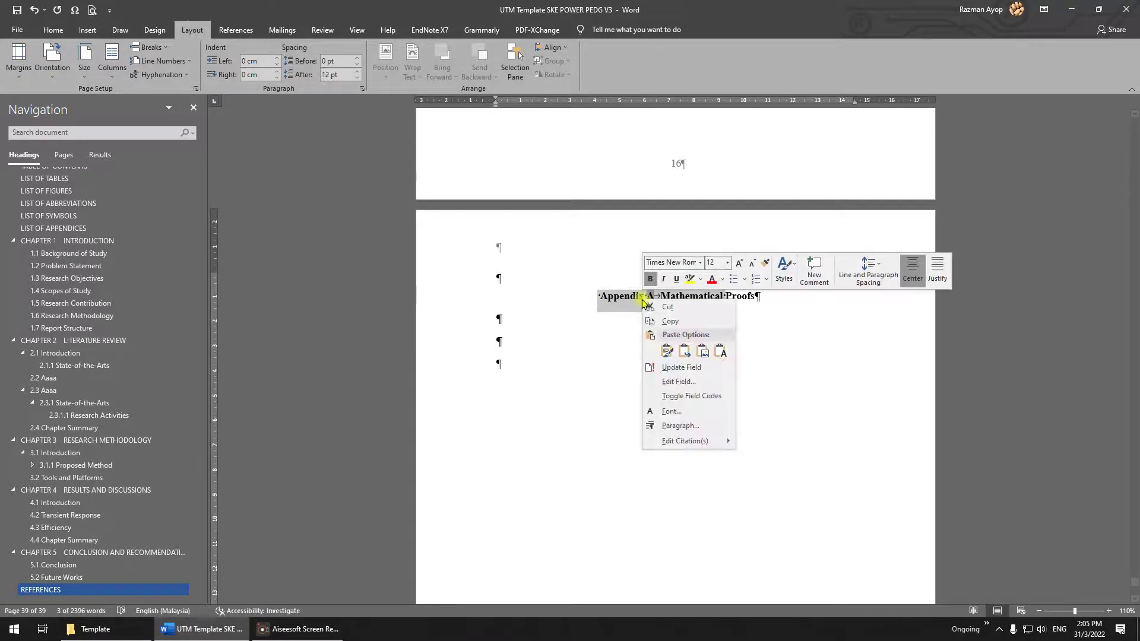
key(Escape)
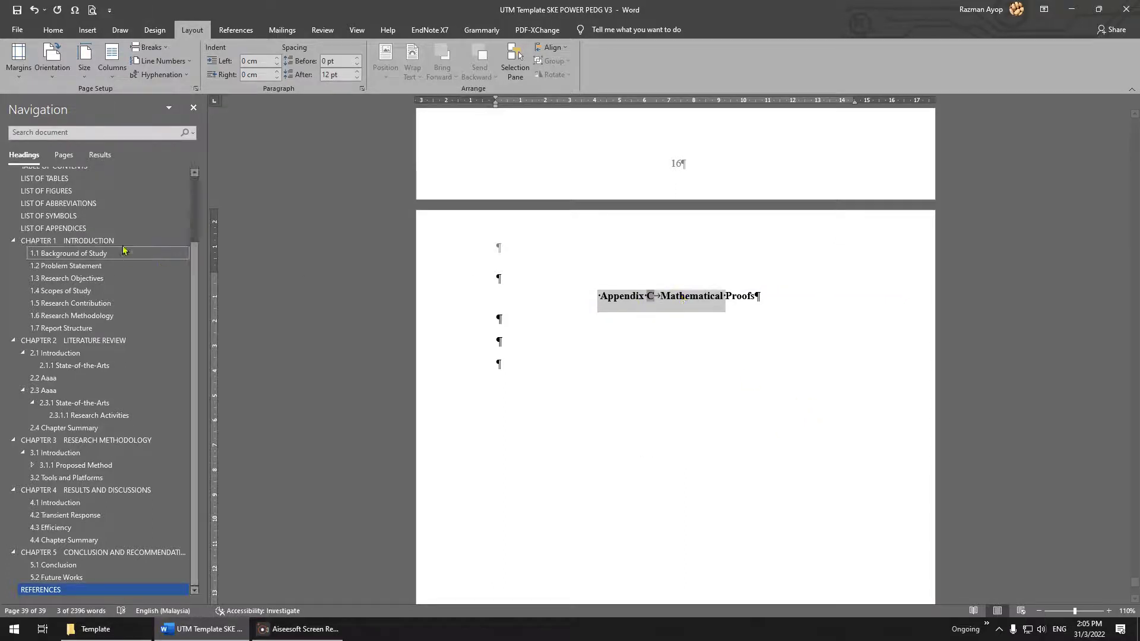
Go to the List of Appendices and update the entire table, including its entries and page numbers
scroll(97, 293, up, 2)
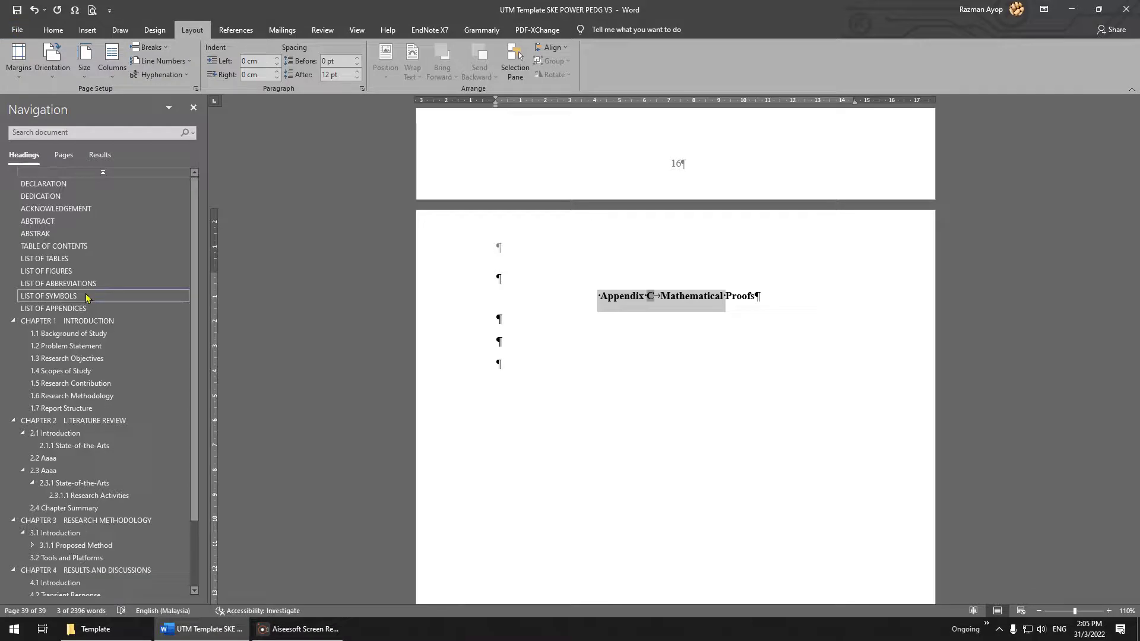
click(87, 309)
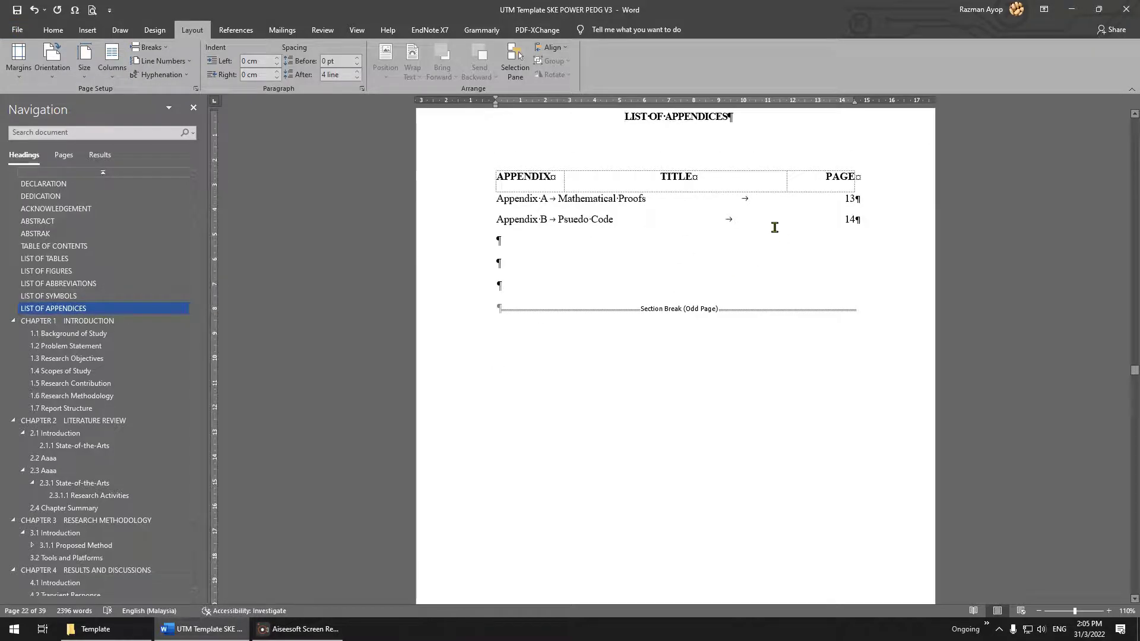
right_click(690, 206)
click(766, 287)
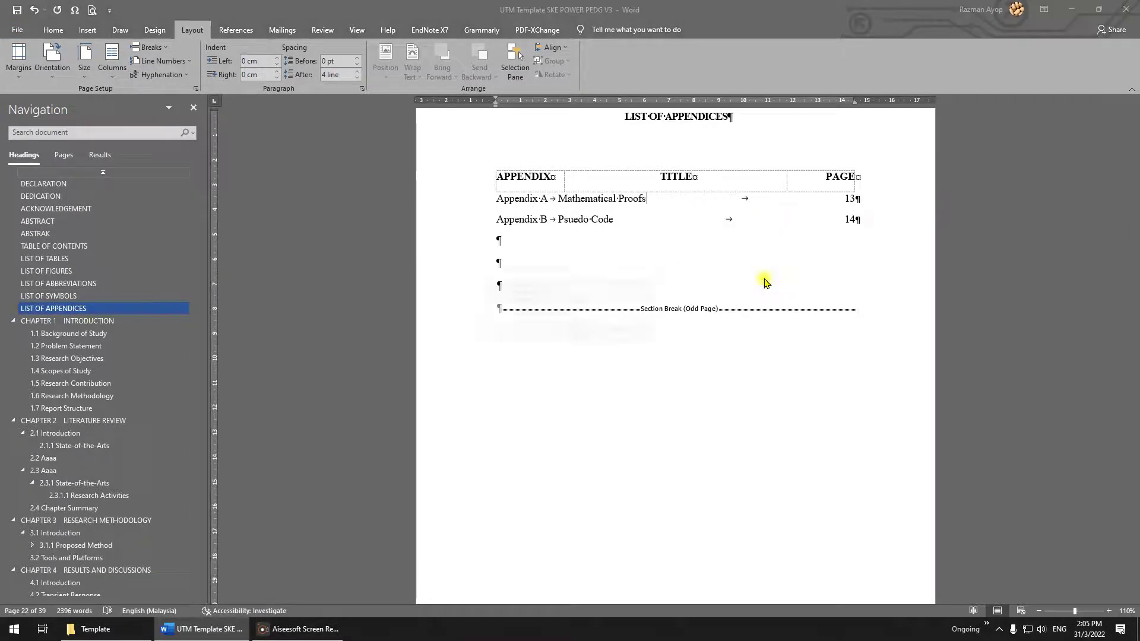
click(540, 313)
click(570, 331)
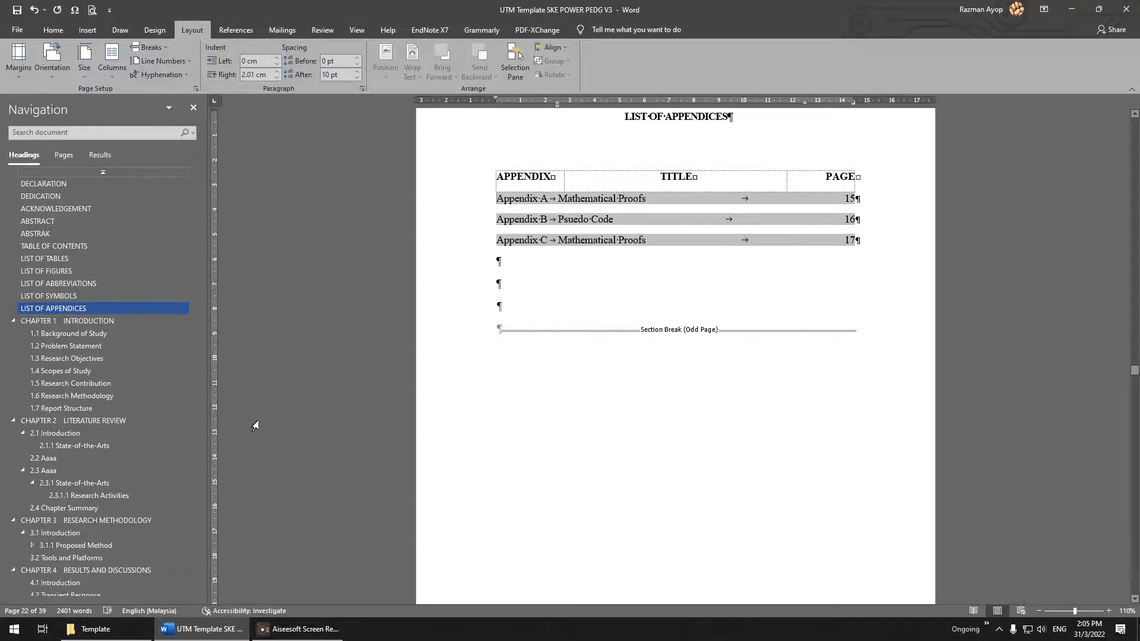
Hide the paragraph marks and other formatting symbols in the document
click(53, 30)
scroll(438, 202, up, 3)
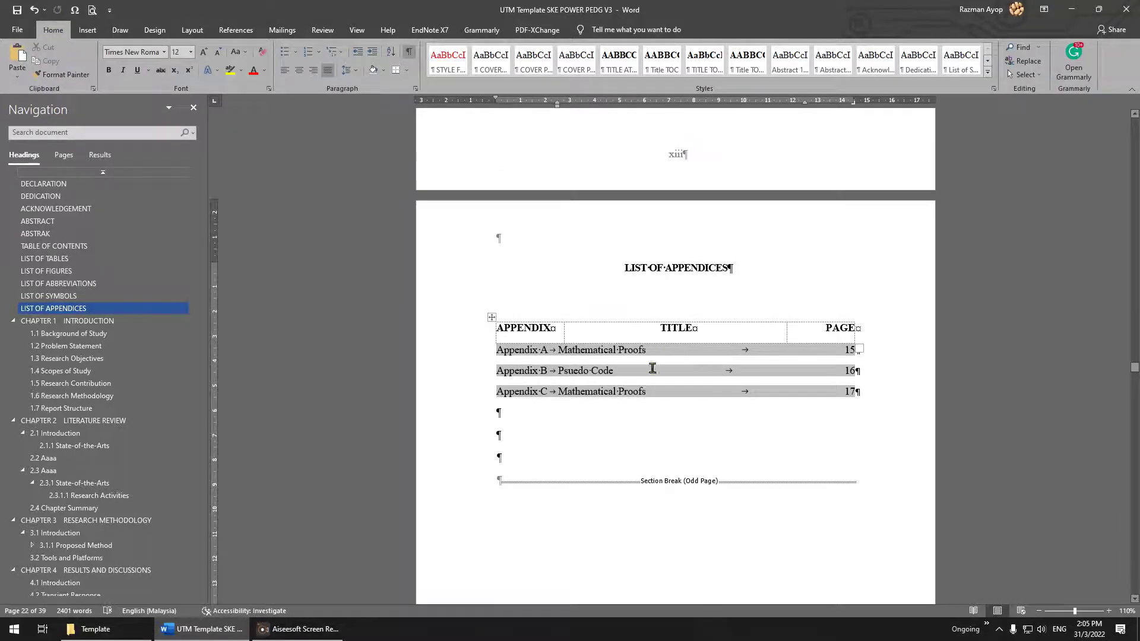
click(409, 54)
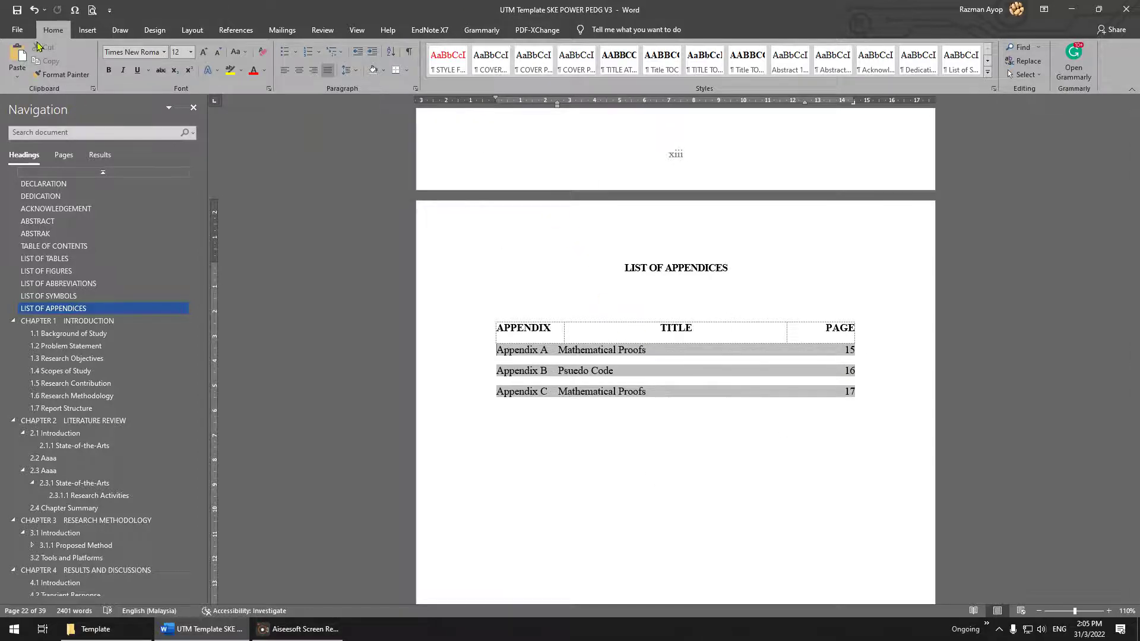
Examine the List of Appendices page and the Chapter 2 sections from 2.3.1.1 Research Activities back to 2.1 Introduction
scroll(758, 356, up, 3)
scroll(762, 352, down, 4)
scroll(762, 351, up, 5)
scroll(98, 356, down, 2)
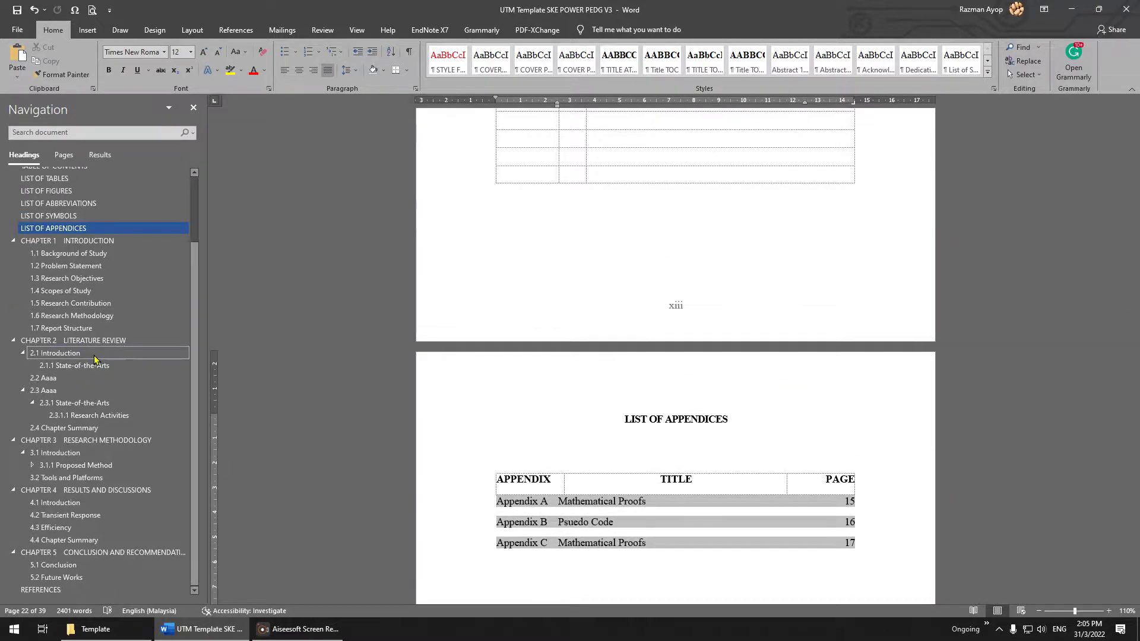
click(99, 367)
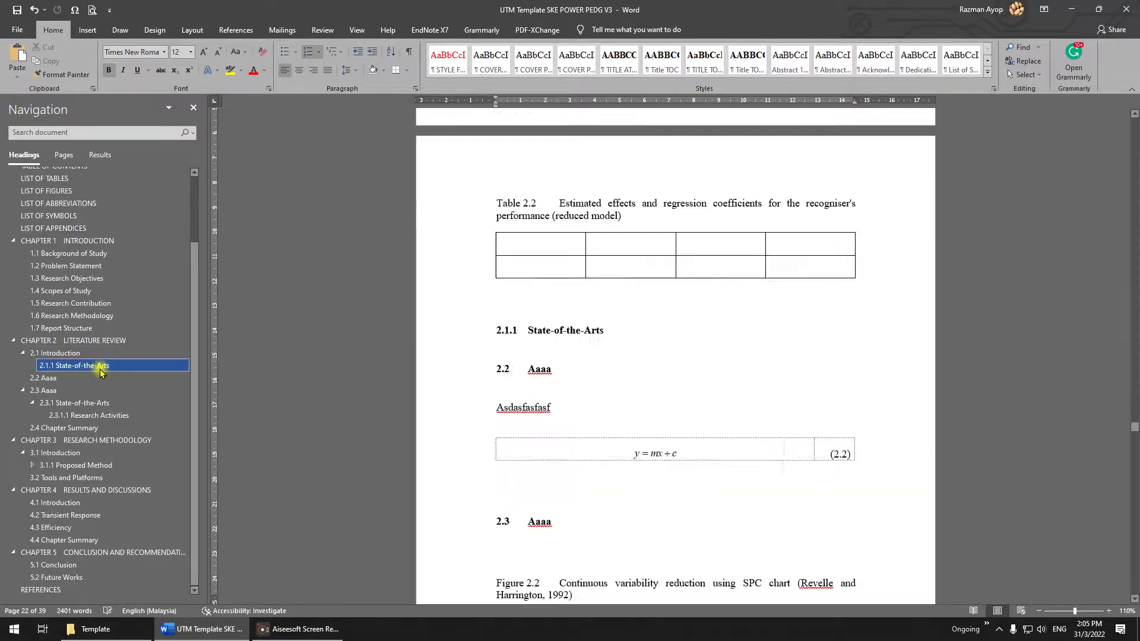
click(90, 415)
scroll(101, 450, up, 2)
scroll(100, 449, down, 2)
scroll(692, 313, up, 5)
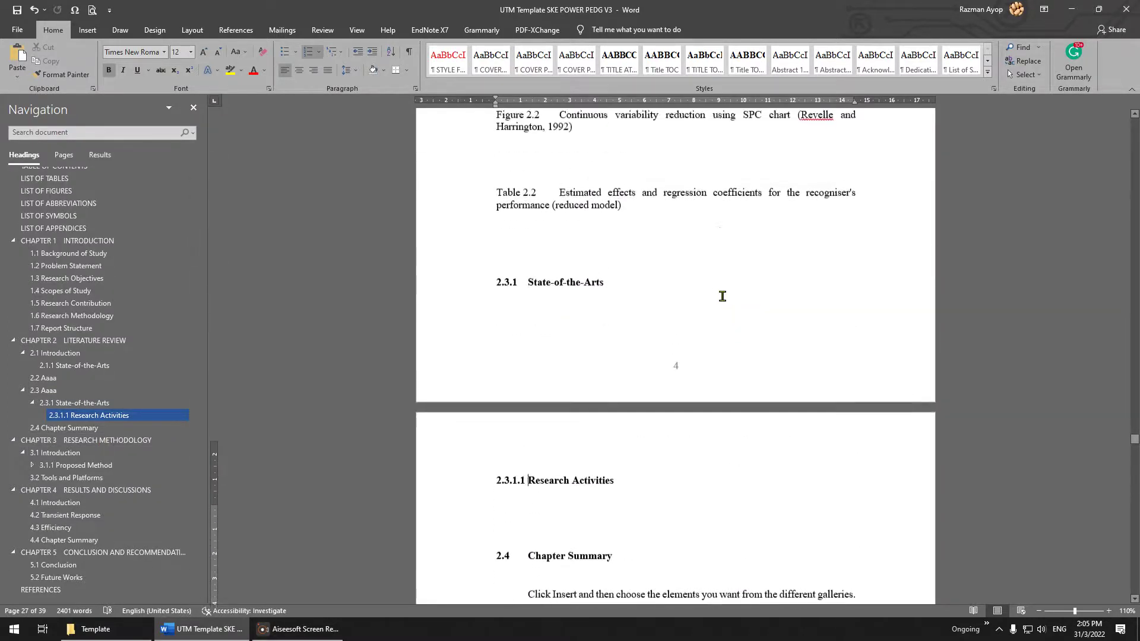
scroll(722, 296, up, 15)
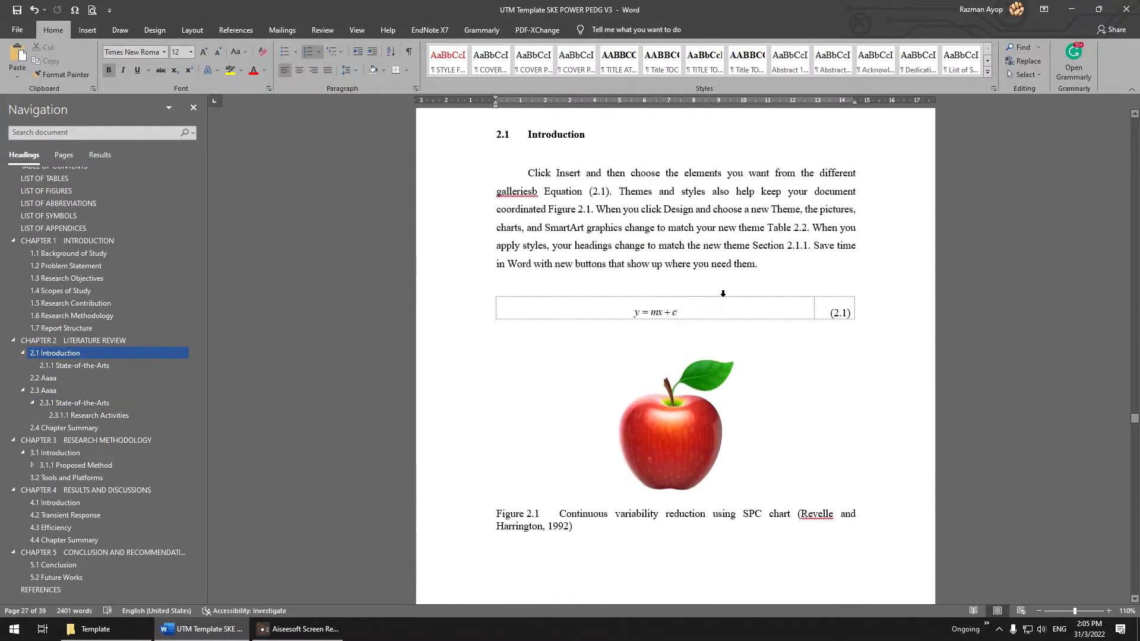